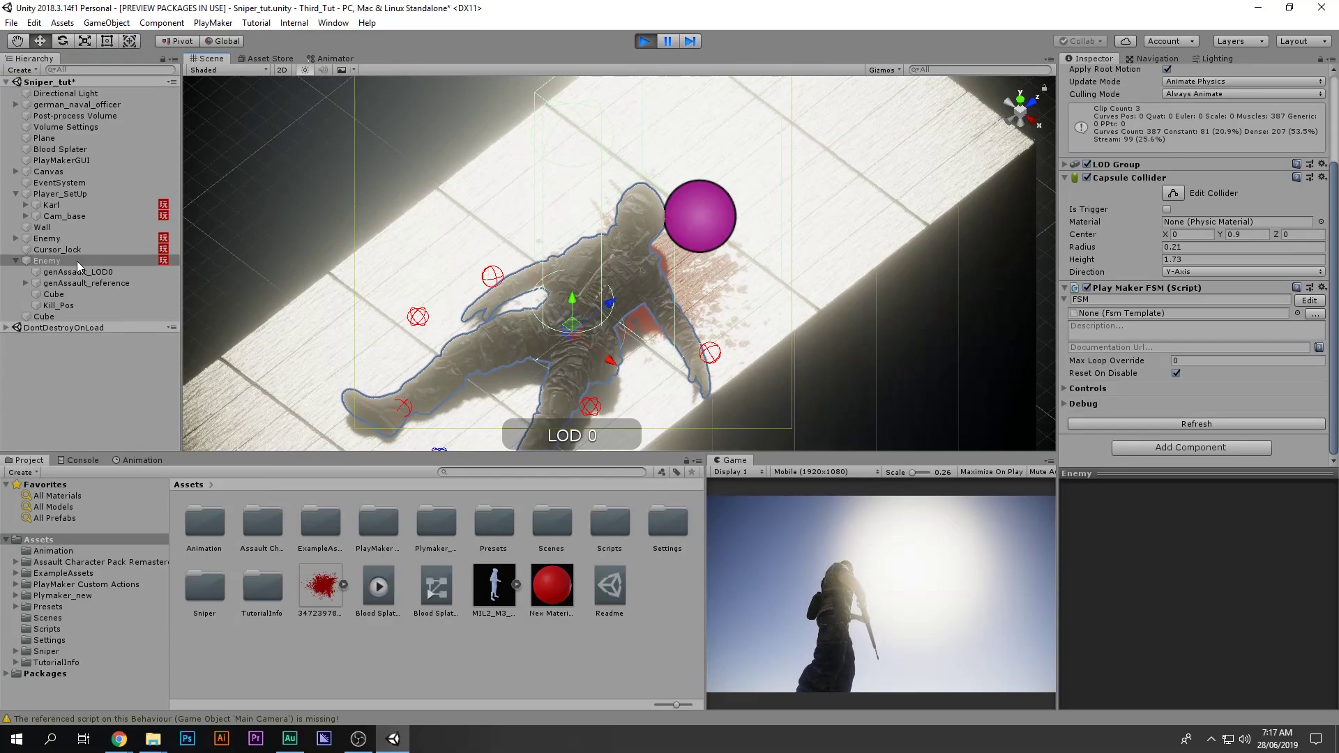
{"action": "left_click", "coordinate": [77, 262]}
{"action": "left_click_drag", "start_coordinate": [614, 304], "coordinate": [505, 412]}
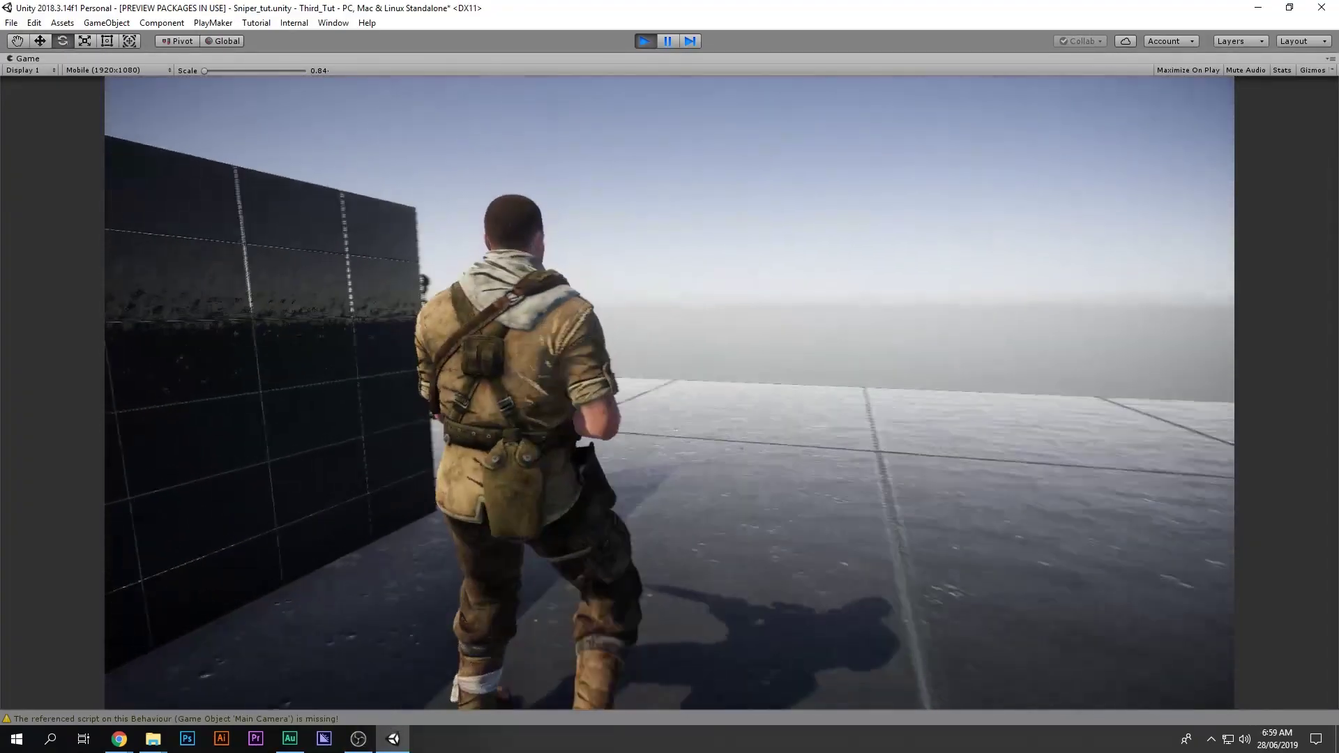
Step: Play-test the game by moving the player character around the level and past the enemies
{"action": "key", "text": "w"}
{"action": "key", "text": "w"}
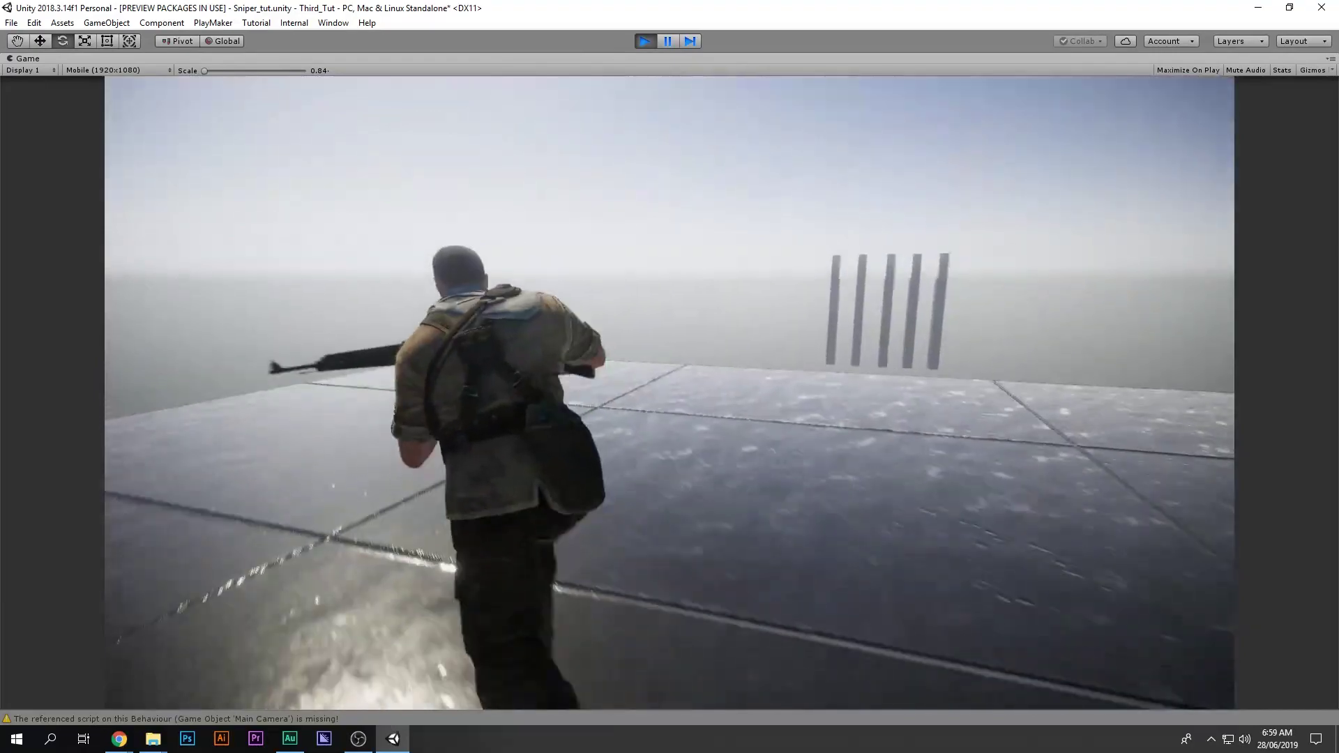
{"action": "key", "text": "w"}
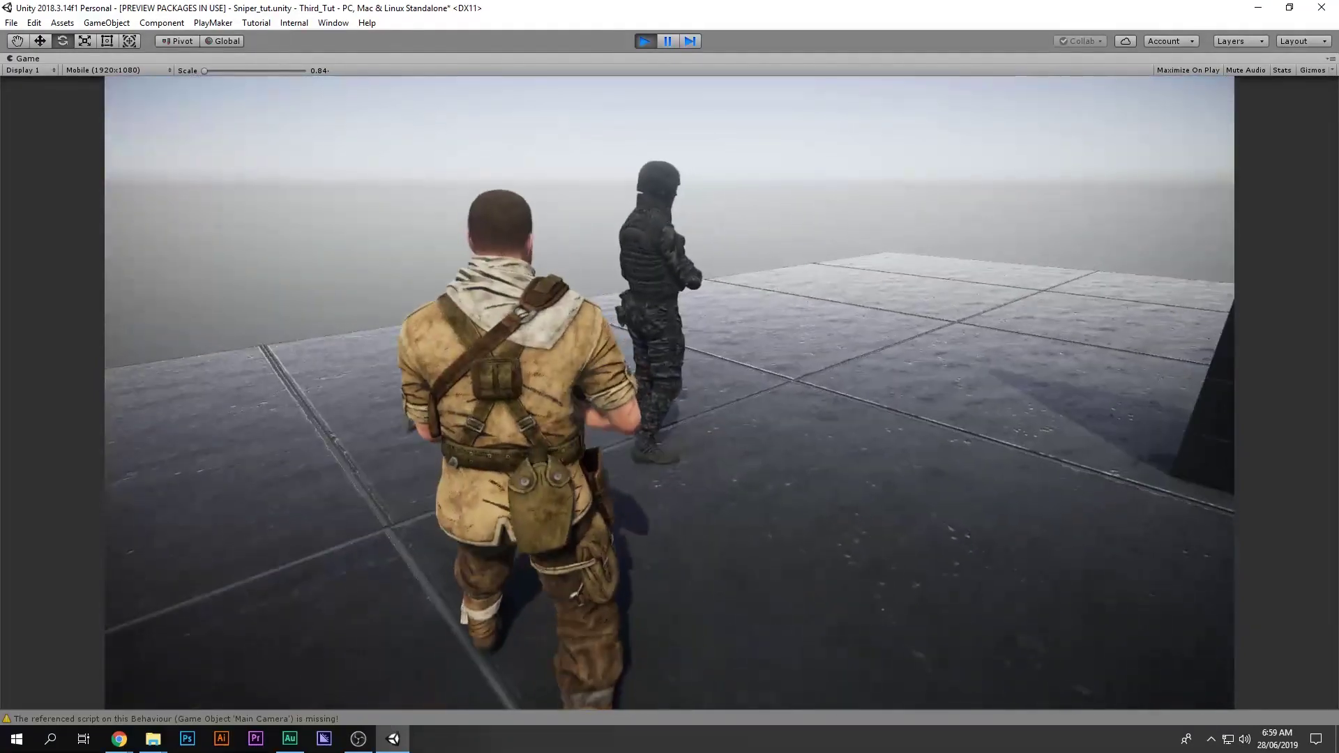
{"action": "key", "text": "s"}
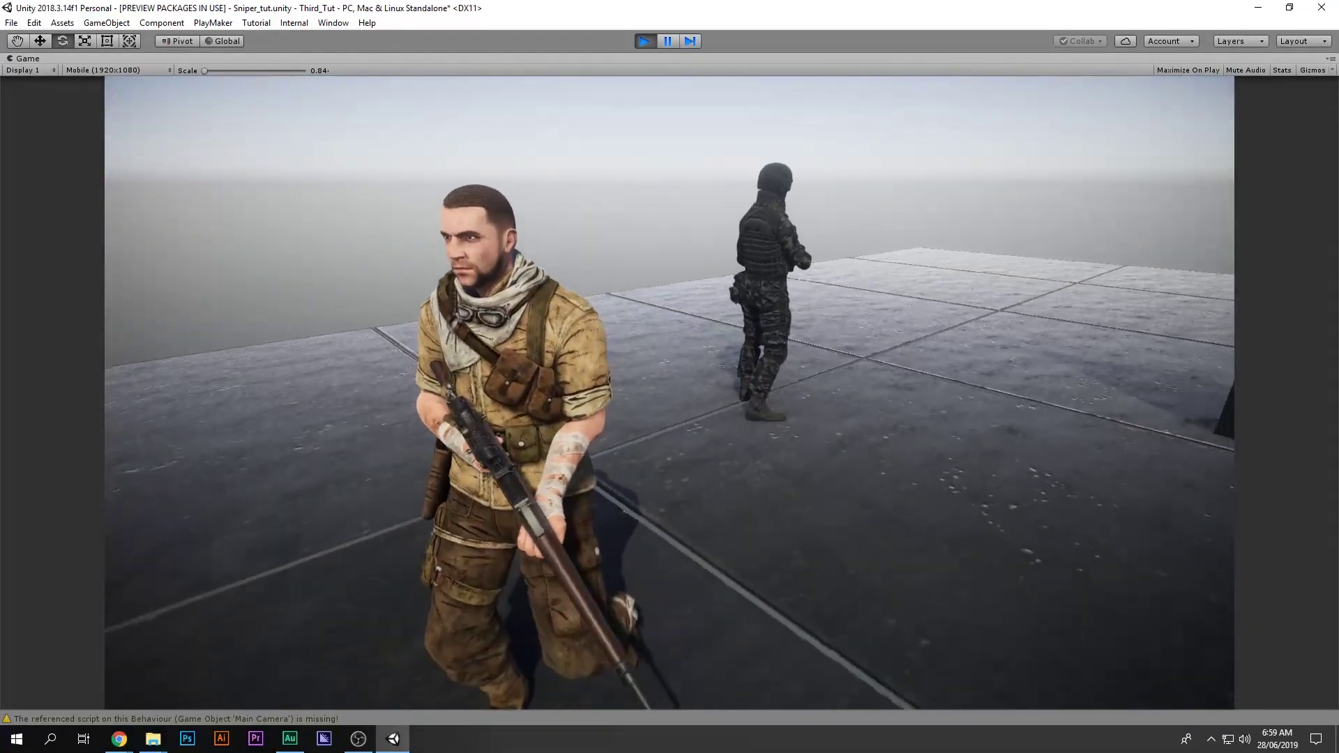
{"action": "key", "text": "w"}
{"action": "key", "text": "w"}
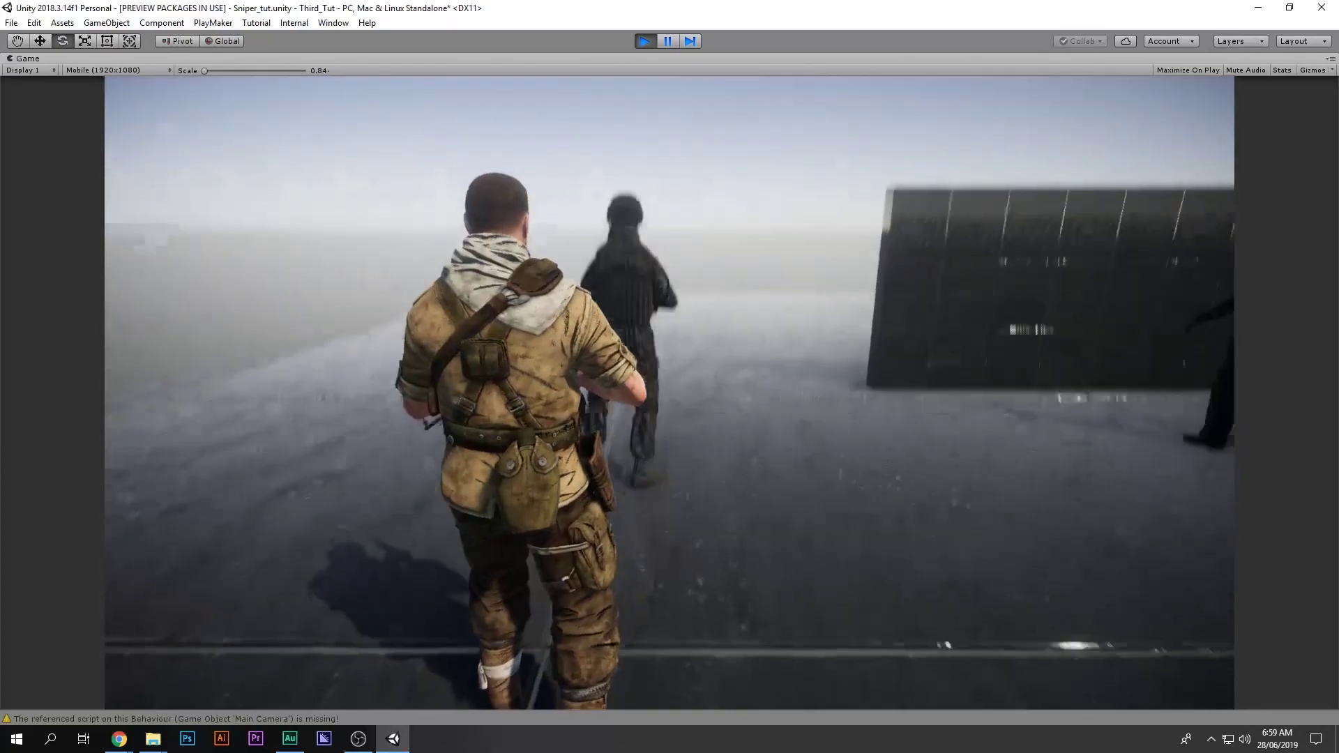
{"action": "key", "text": "w"}
{"action": "key", "text": "f"}
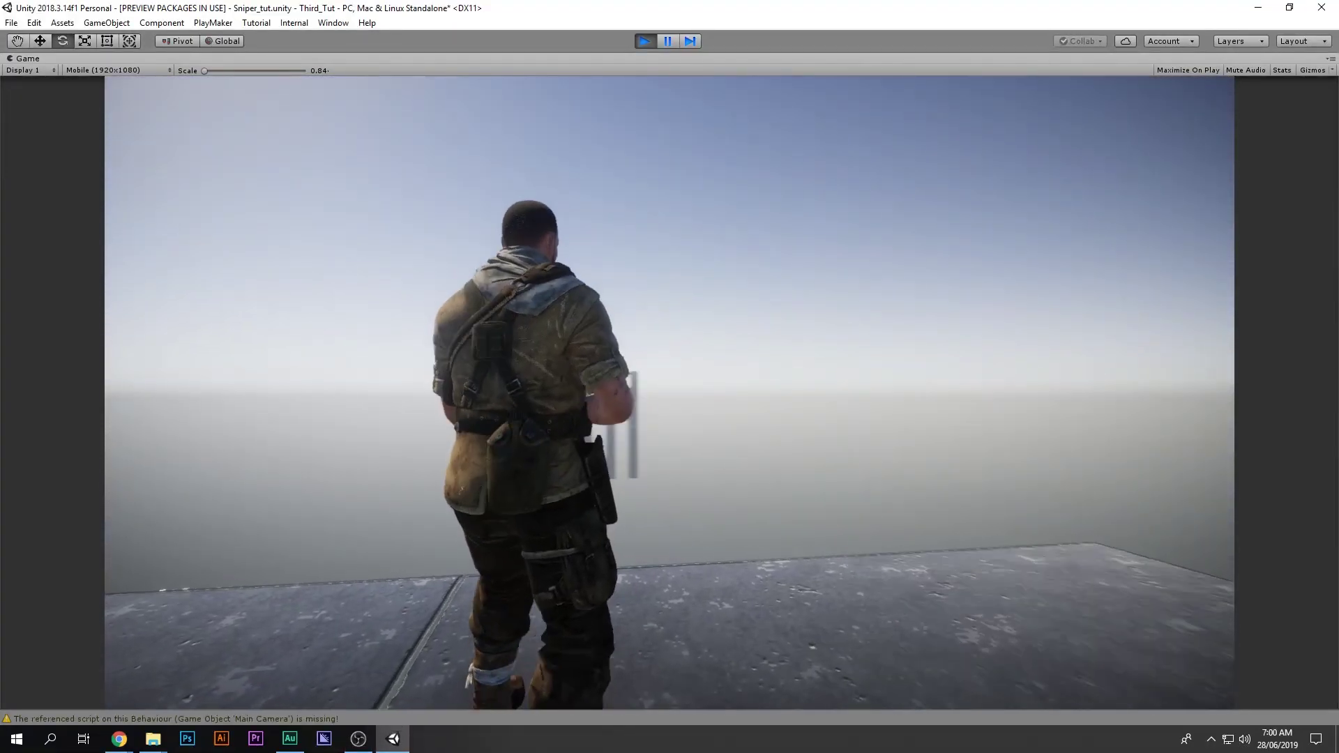
{"action": "key", "text": "a"}
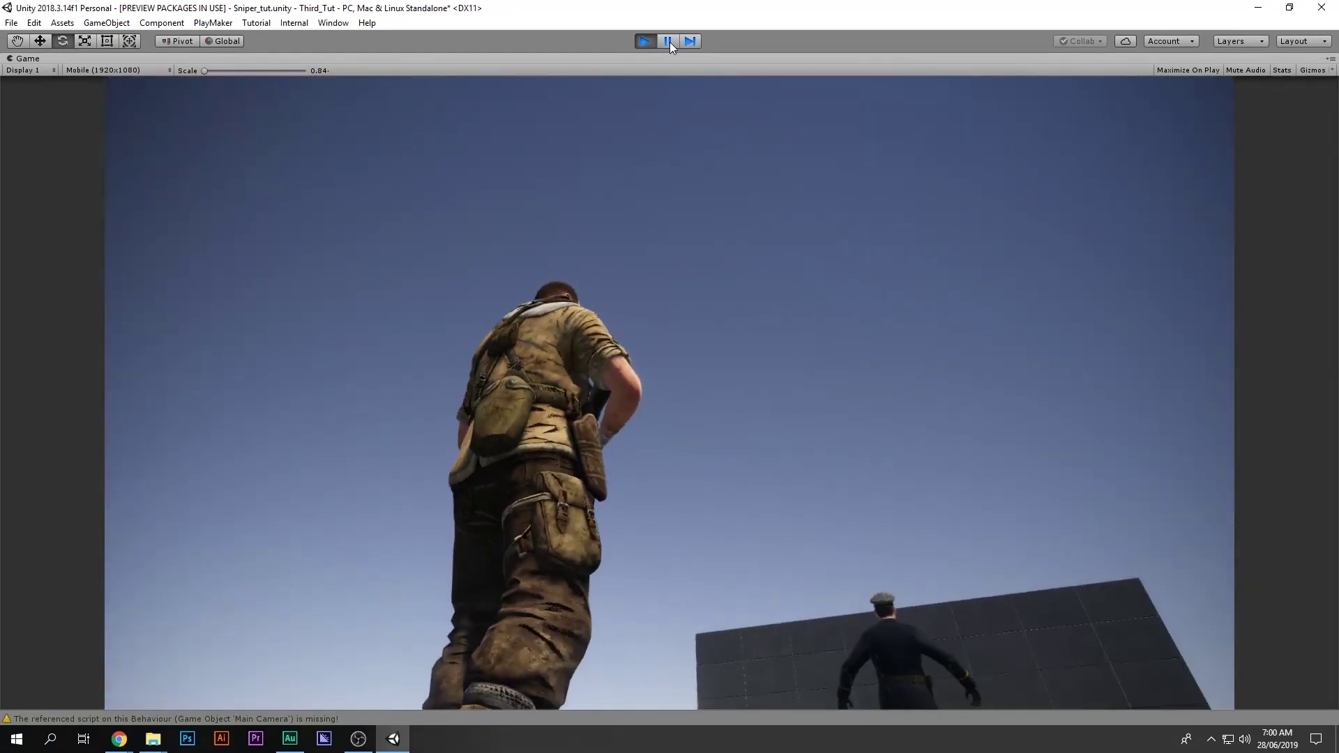
Step: Leave the maximized game view and examine a fallen enemy on its platform in the Scene view during play
{"action": "left_click", "coordinate": [667, 41]}
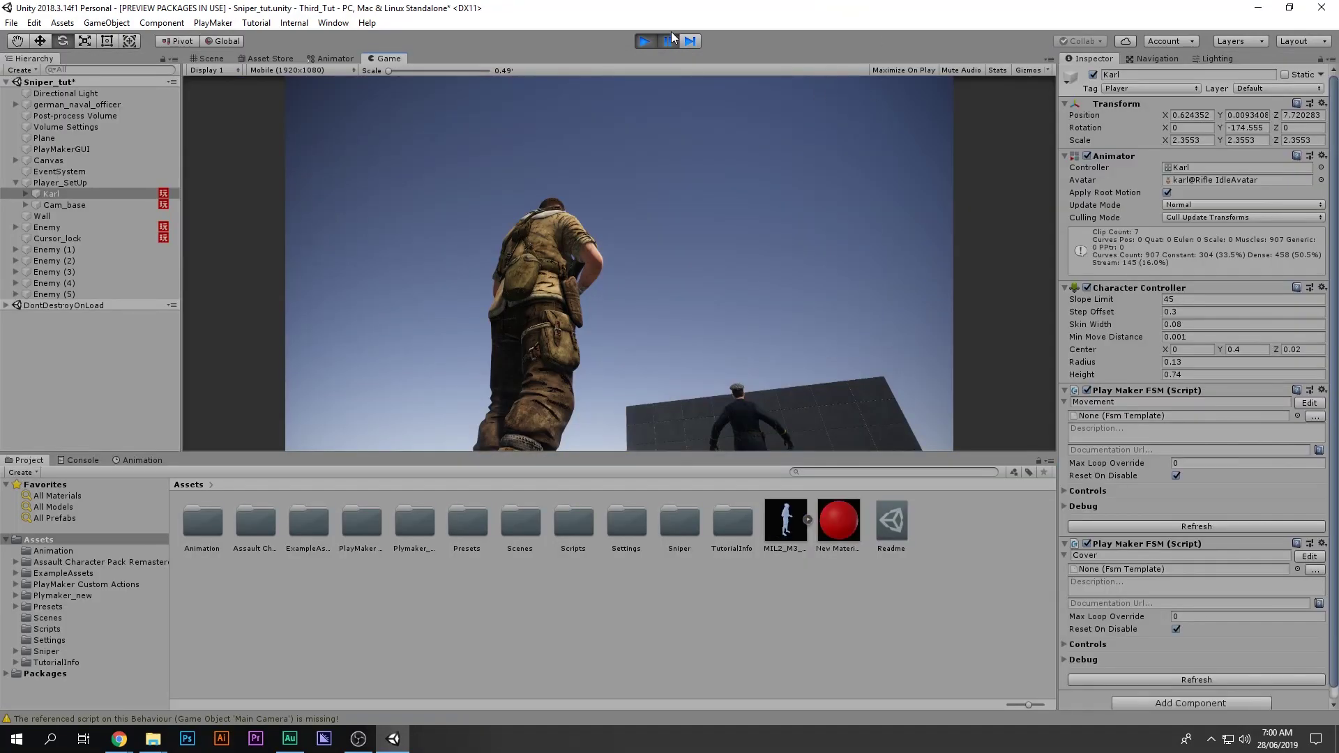
{"action": "left_click", "coordinate": [668, 40]}
{"action": "left_click", "coordinate": [222, 60]}
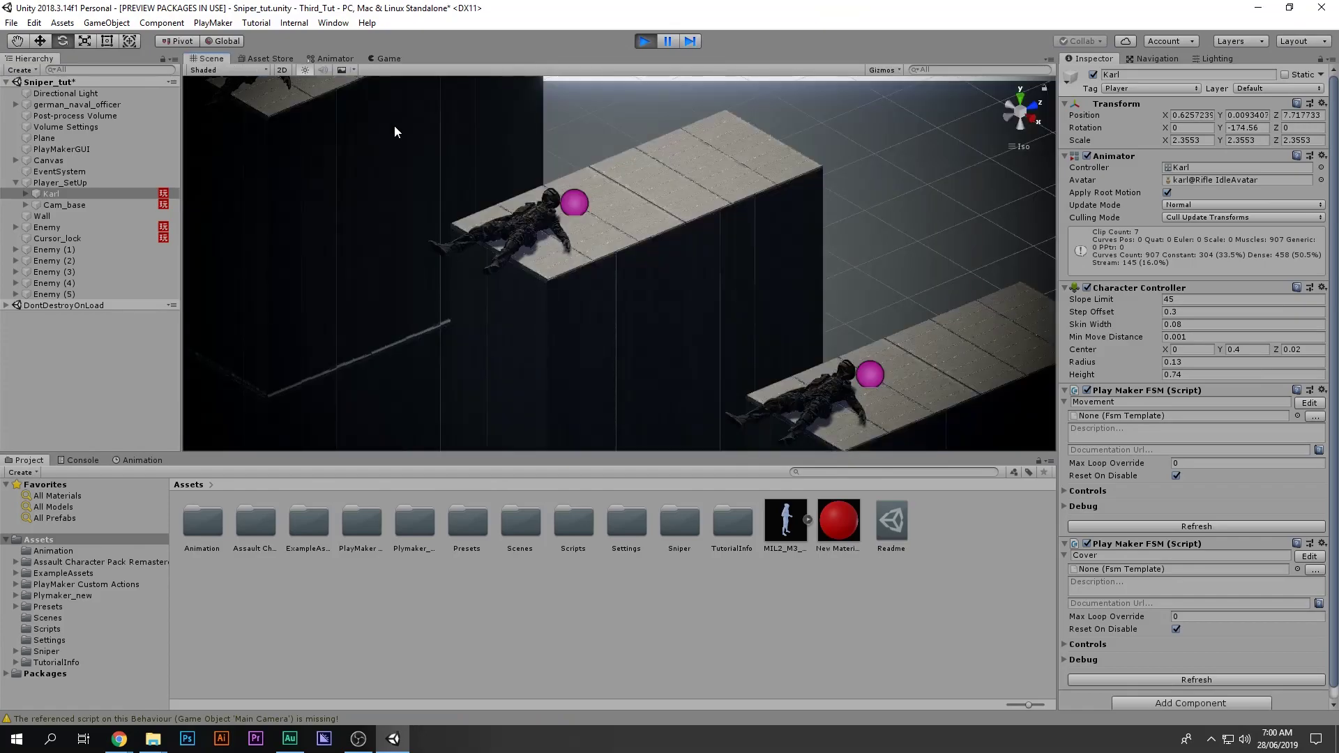
{"action": "scroll", "coordinate": [585, 256], "scroll_direction": "up", "scroll_amount": 7}
{"action": "middle_click_drag", "start_coordinate": [490, 273], "coordinate": [562, 300]}
{"action": "scroll", "coordinate": [561, 272], "scroll_direction": "up", "scroll_amount": 4}
{"action": "right_click_drag", "start_coordinate": [559, 249], "coordinate": [666, 347]}
{"action": "scroll", "coordinate": [717, 354], "scroll_direction": "up", "scroll_amount": 8}
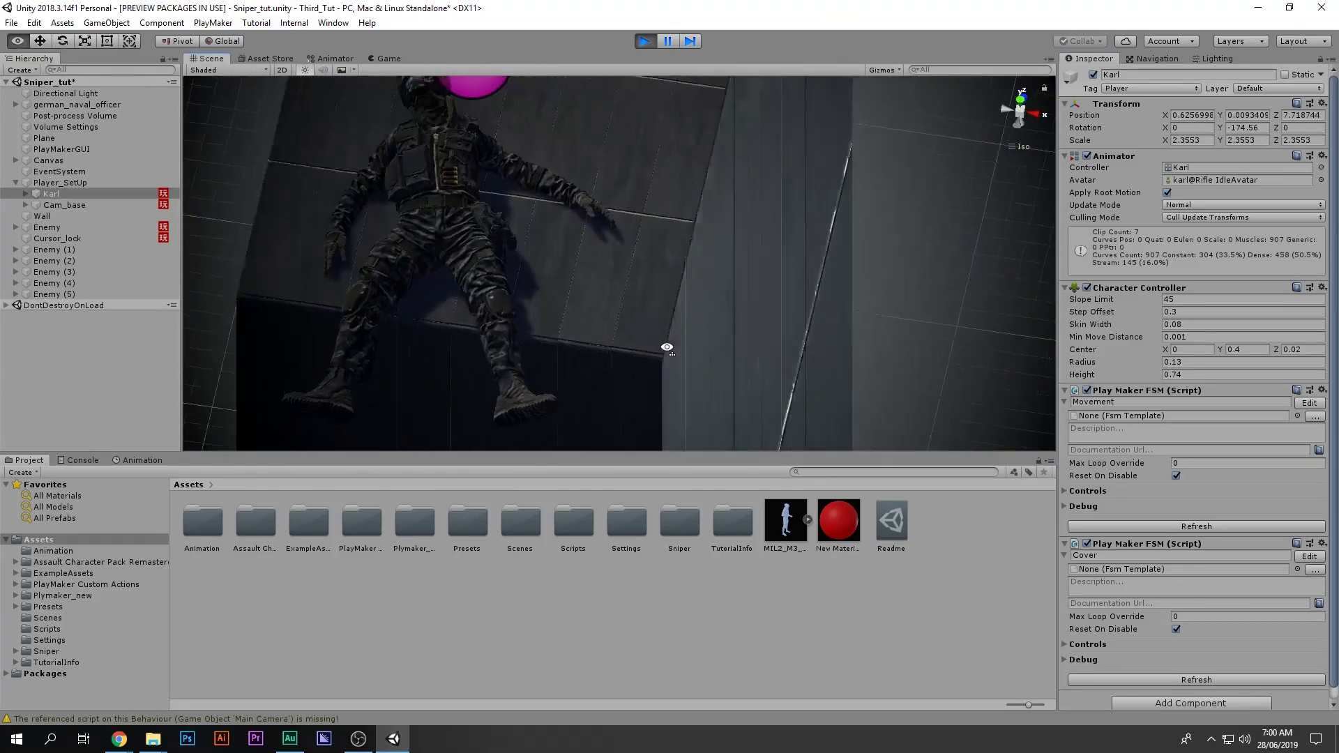
{"action": "middle_click_drag", "start_coordinate": [667, 348], "coordinate": [752, 410]}
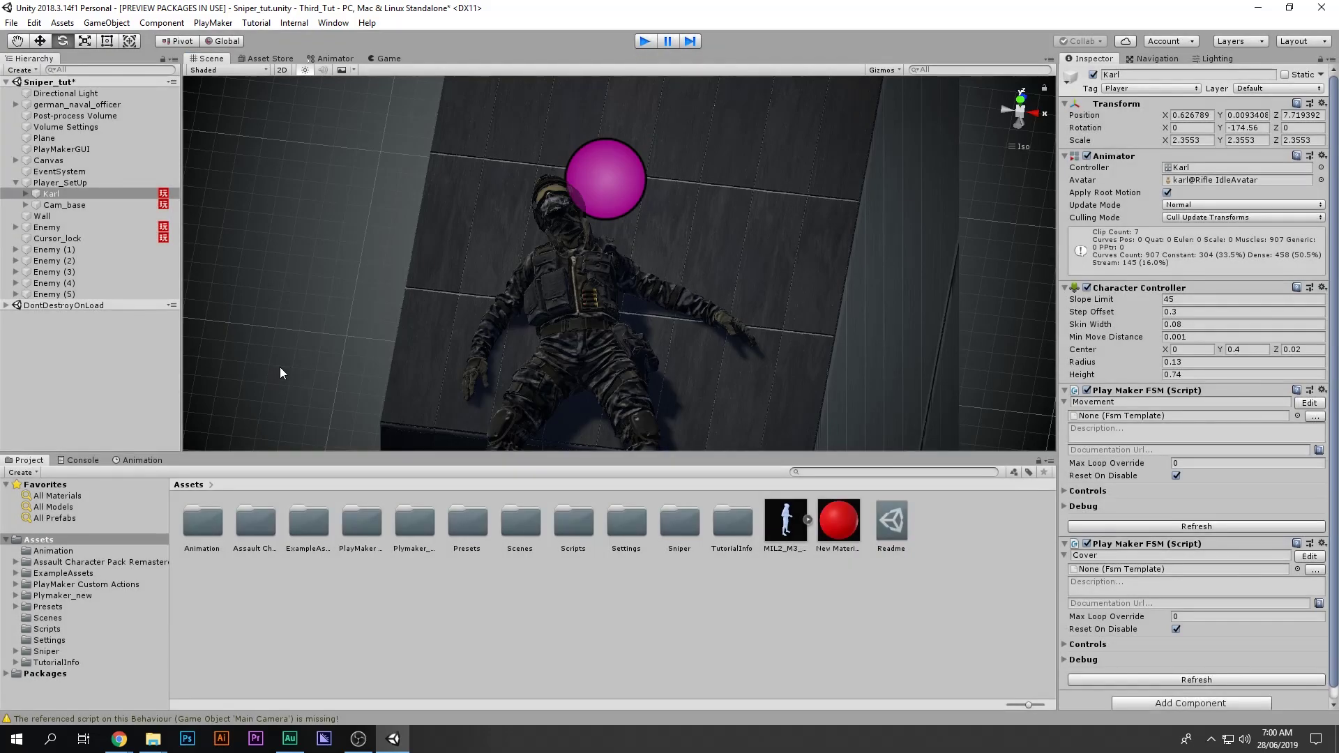
Step: End play mode and look at the standing enemy on its platform in the Scene view
{"action": "left_click", "coordinate": [207, 58]}
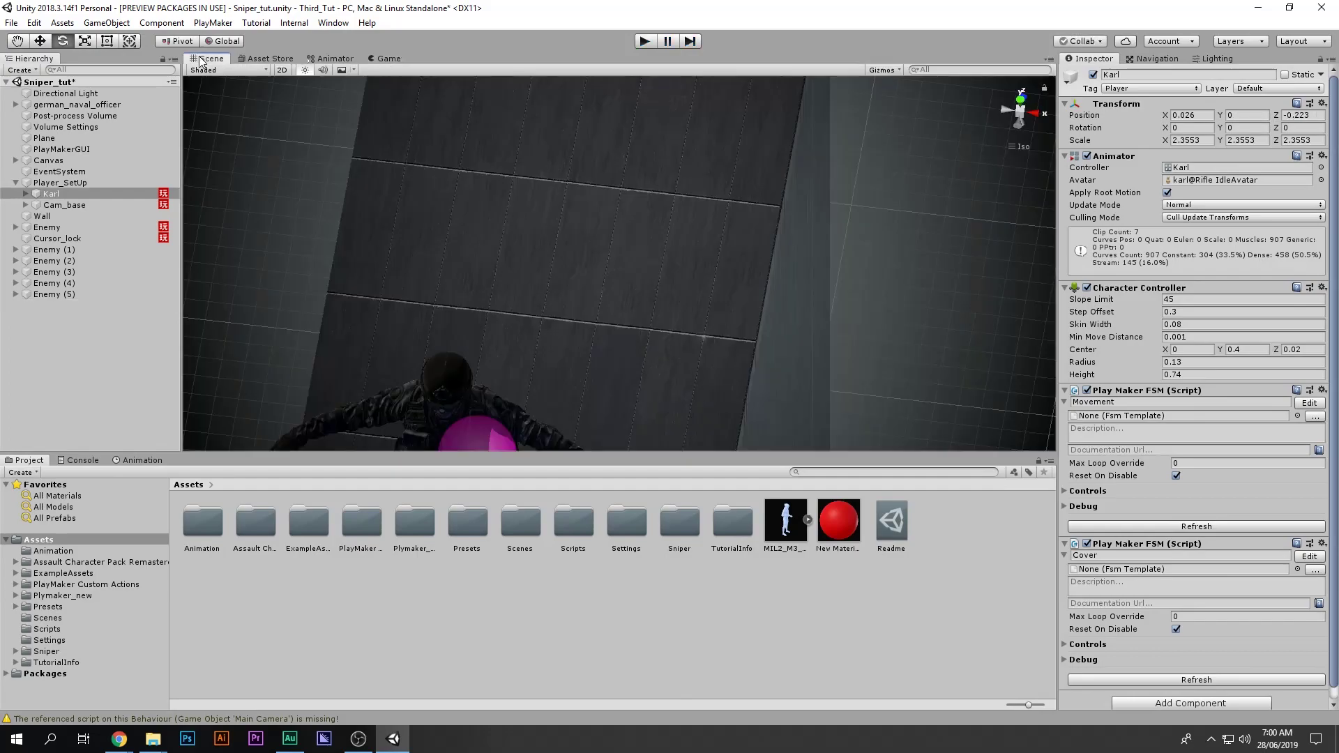
{"action": "right_click_drag", "start_coordinate": [650, 276], "coordinate": [476, 279]}
{"action": "middle_click_drag", "start_coordinate": [580, 388], "coordinate": [535, 182]}
{"action": "scroll", "coordinate": [547, 269], "scroll_direction": "down", "scroll_amount": 4}
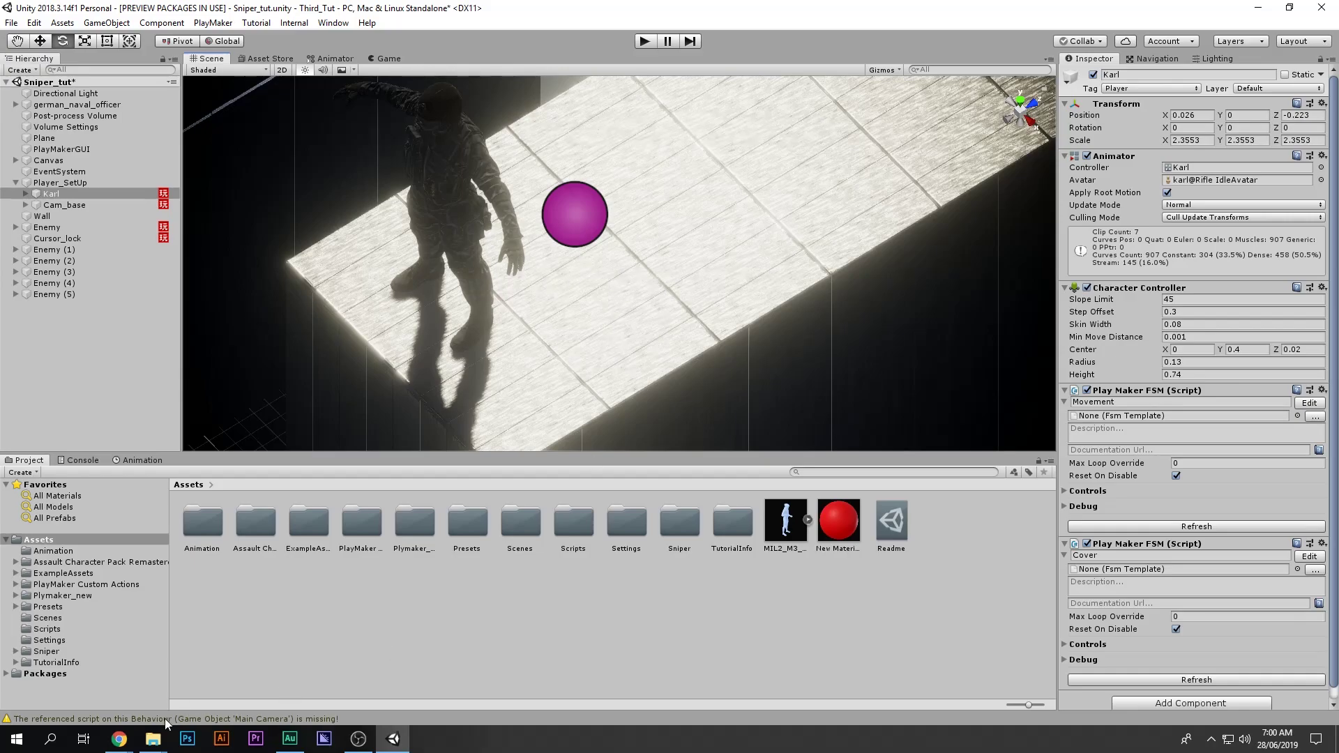
Step: Switch to Chrome and search Google Images for "blood splatter png" in a new tab
{"action": "mouse_move", "coordinate": [120, 739]}
{"action": "left_click", "coordinate": [204, 690]}
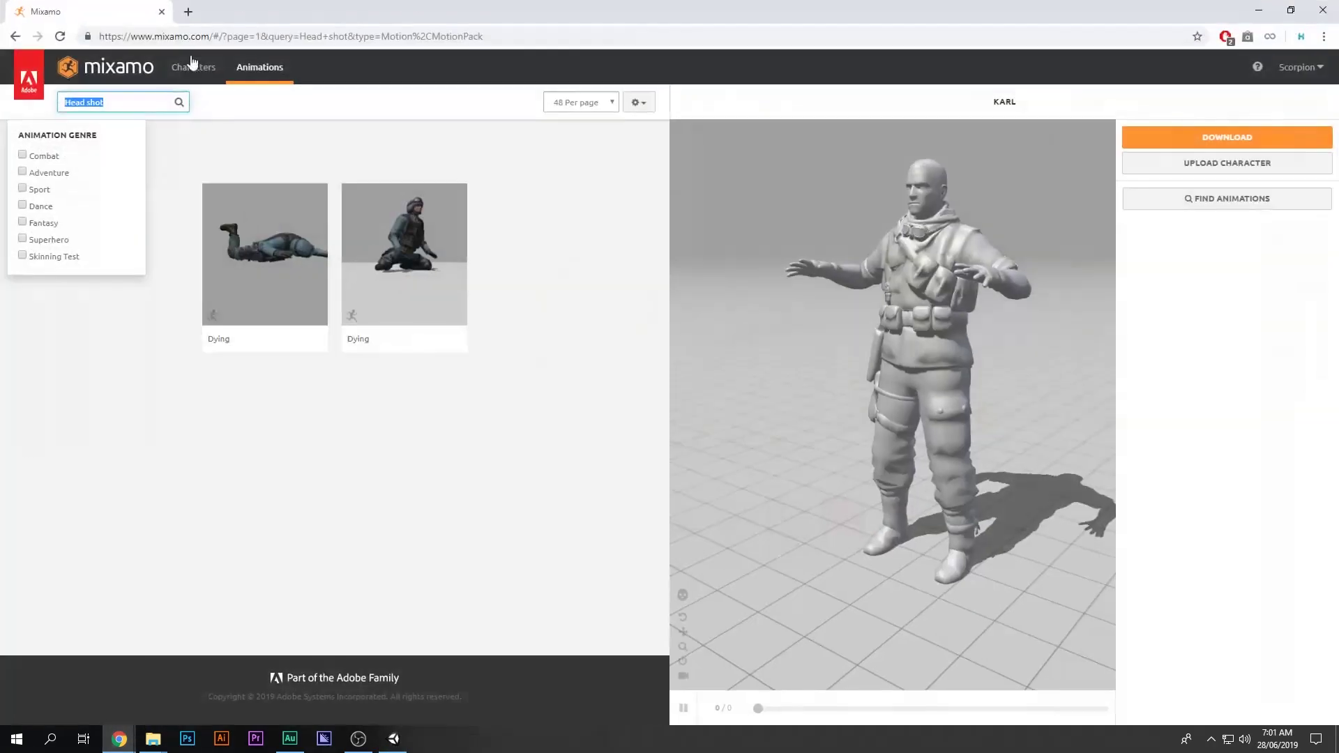
{"action": "left_click", "coordinate": [189, 12]}
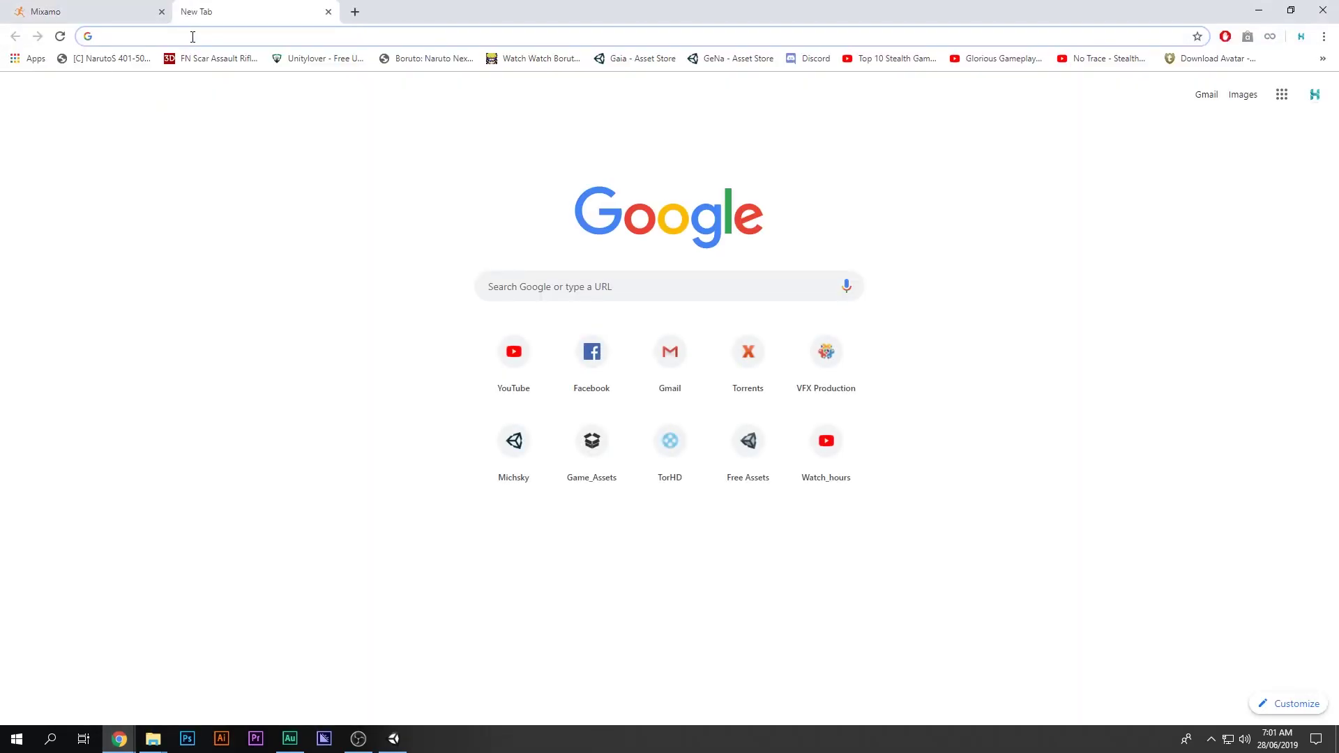
{"action": "type", "text": "Blood splater"}
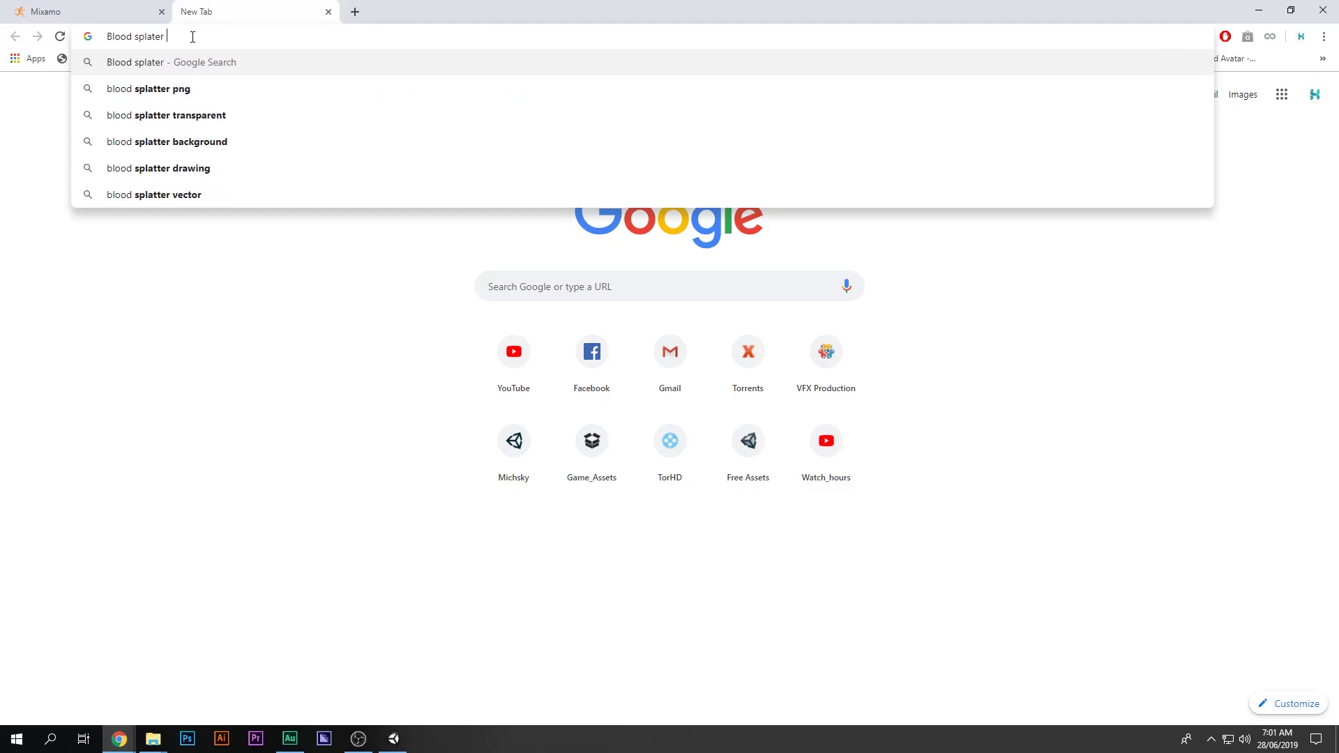
{"action": "left_click", "coordinate": [187, 89]}
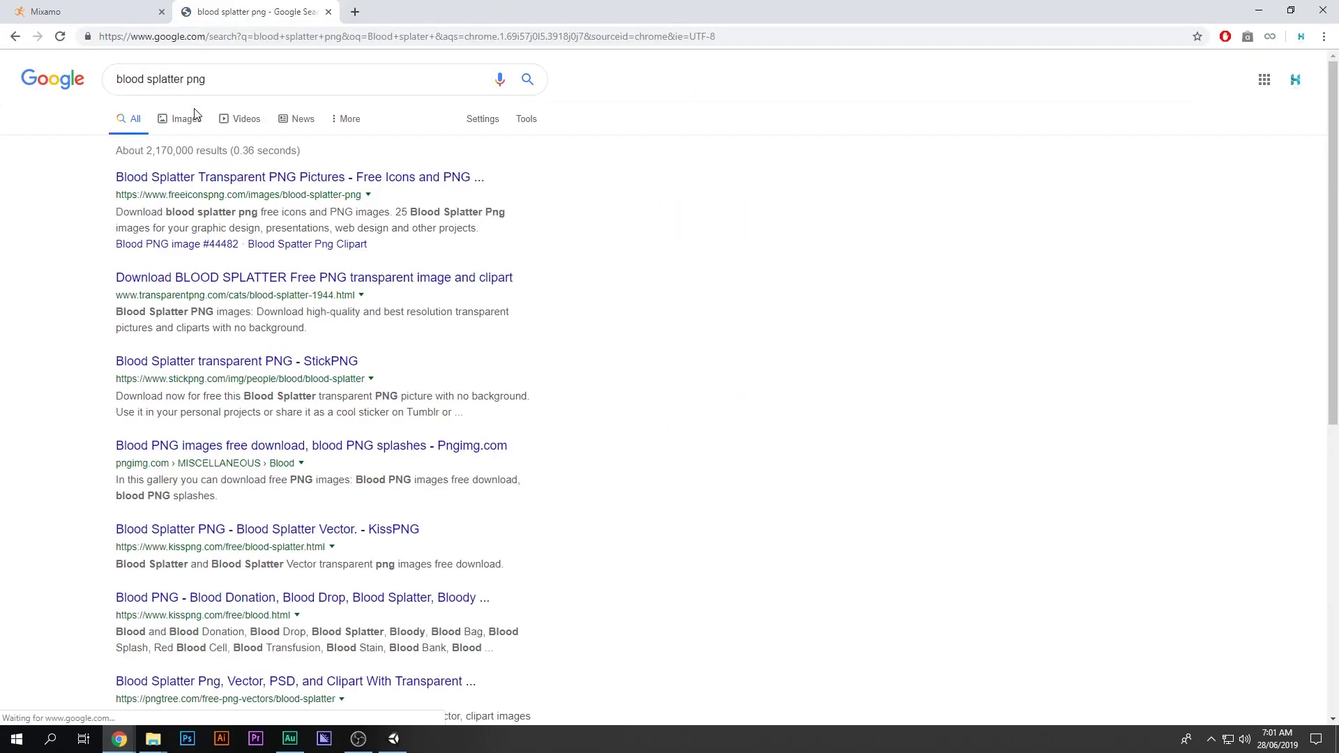
{"action": "left_click", "coordinate": [184, 131]}
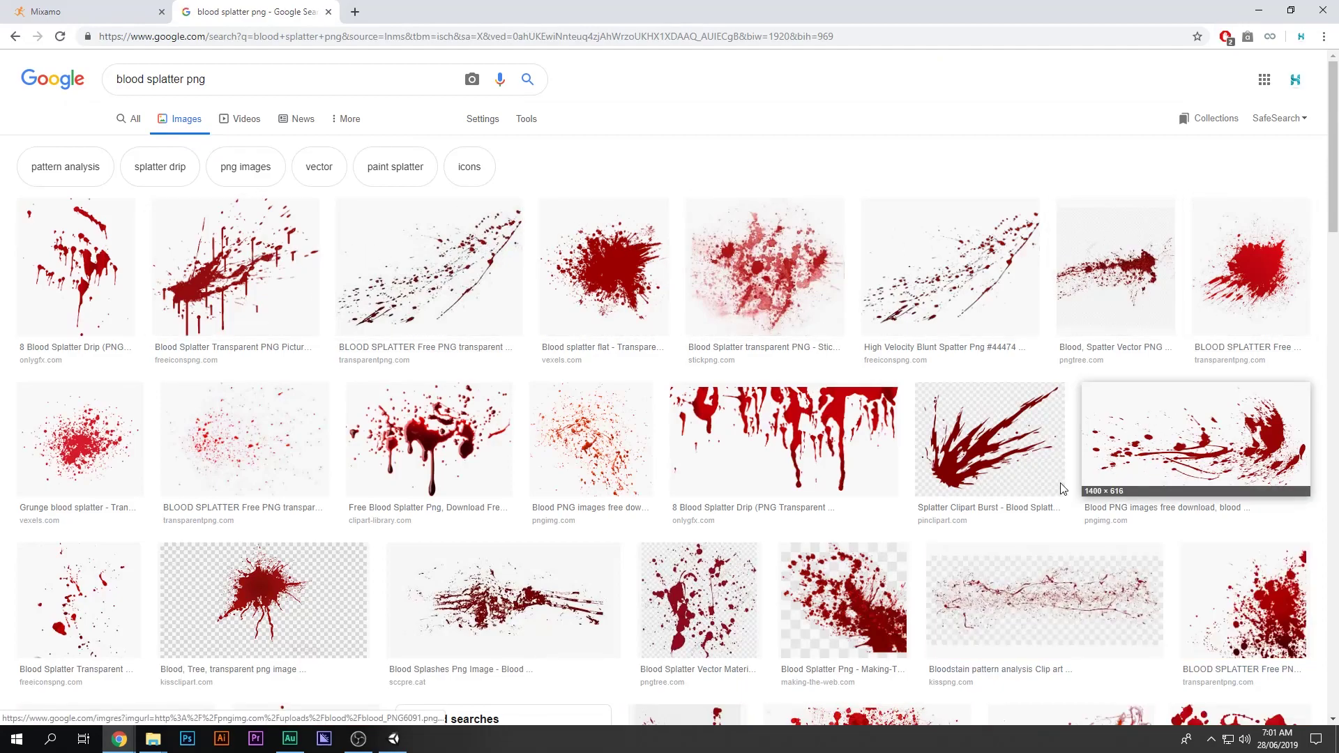
Step: Save the Vexels "Blood splatter flat" PNG to Downloads and import it into the Unity project's Assets folder
{"action": "left_click", "coordinate": [380, 11]}
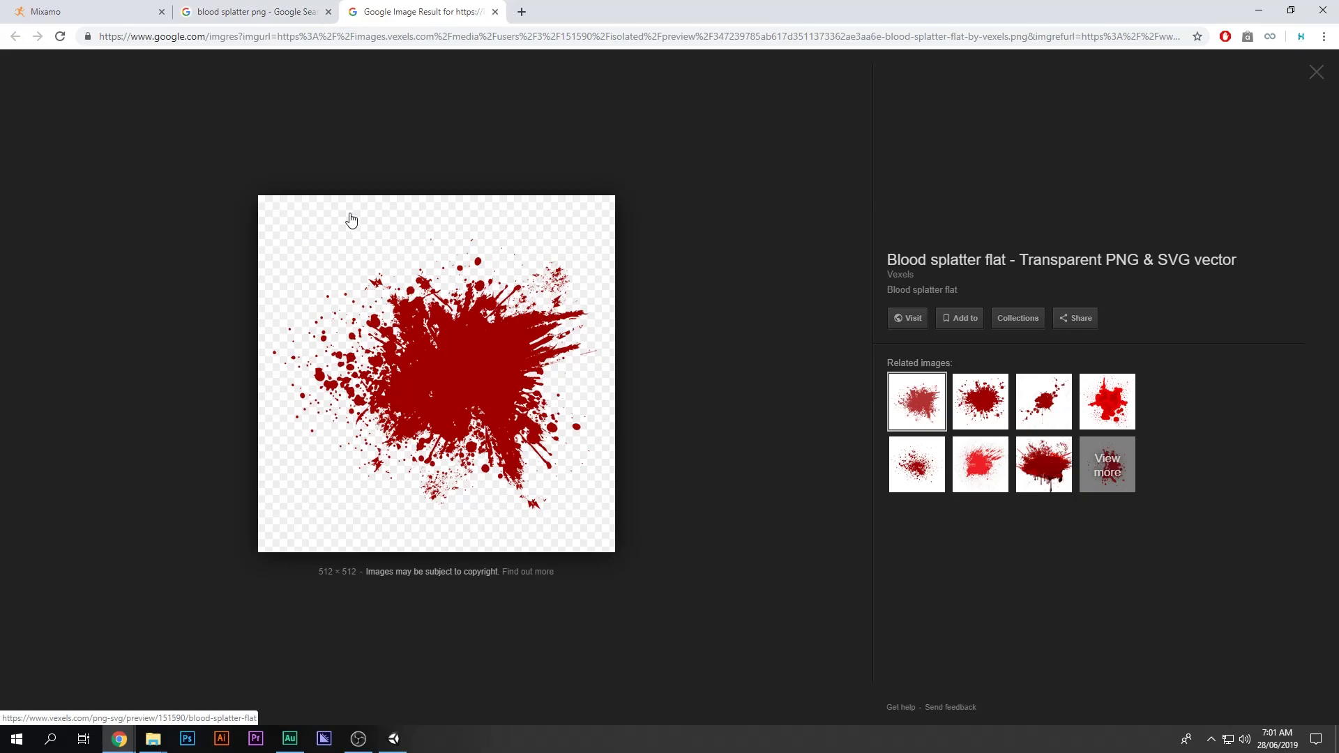
{"action": "right_click", "coordinate": [462, 310]}
{"action": "left_click", "coordinate": [498, 441]}
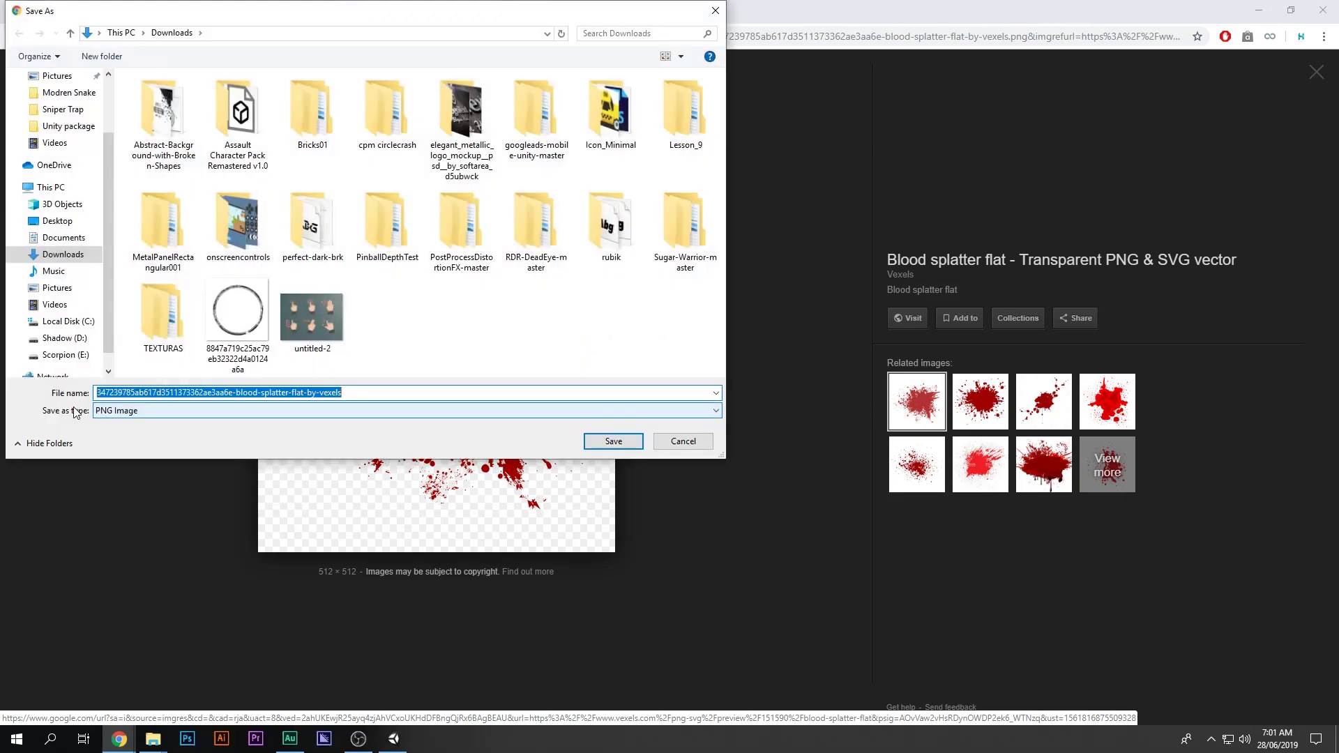
{"action": "left_click", "coordinate": [613, 445]}
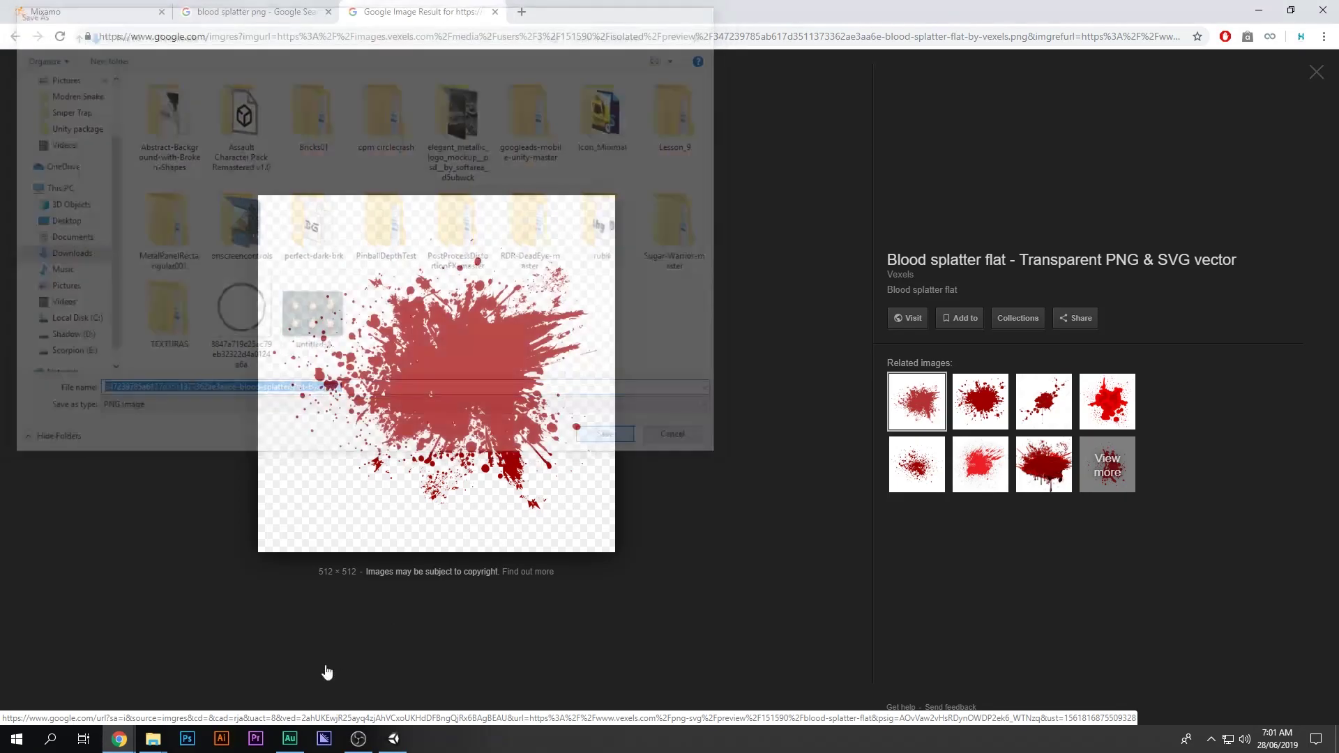
{"action": "left_click_drag", "start_coordinate": [180, 653], "coordinate": [415, 666]}
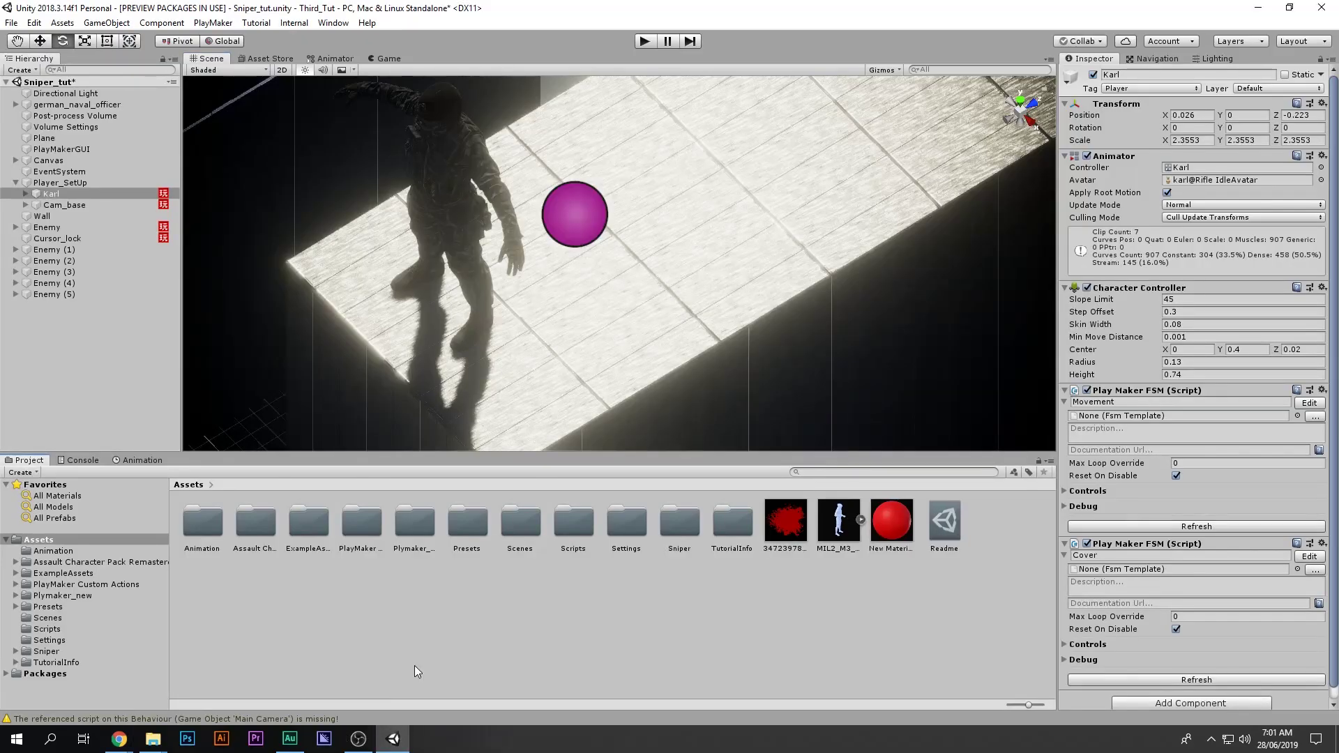
Step: Set the imported blood splatter image's texture type to Sprite (2D and UI) and apply the change
{"action": "left_click", "coordinate": [774, 549]}
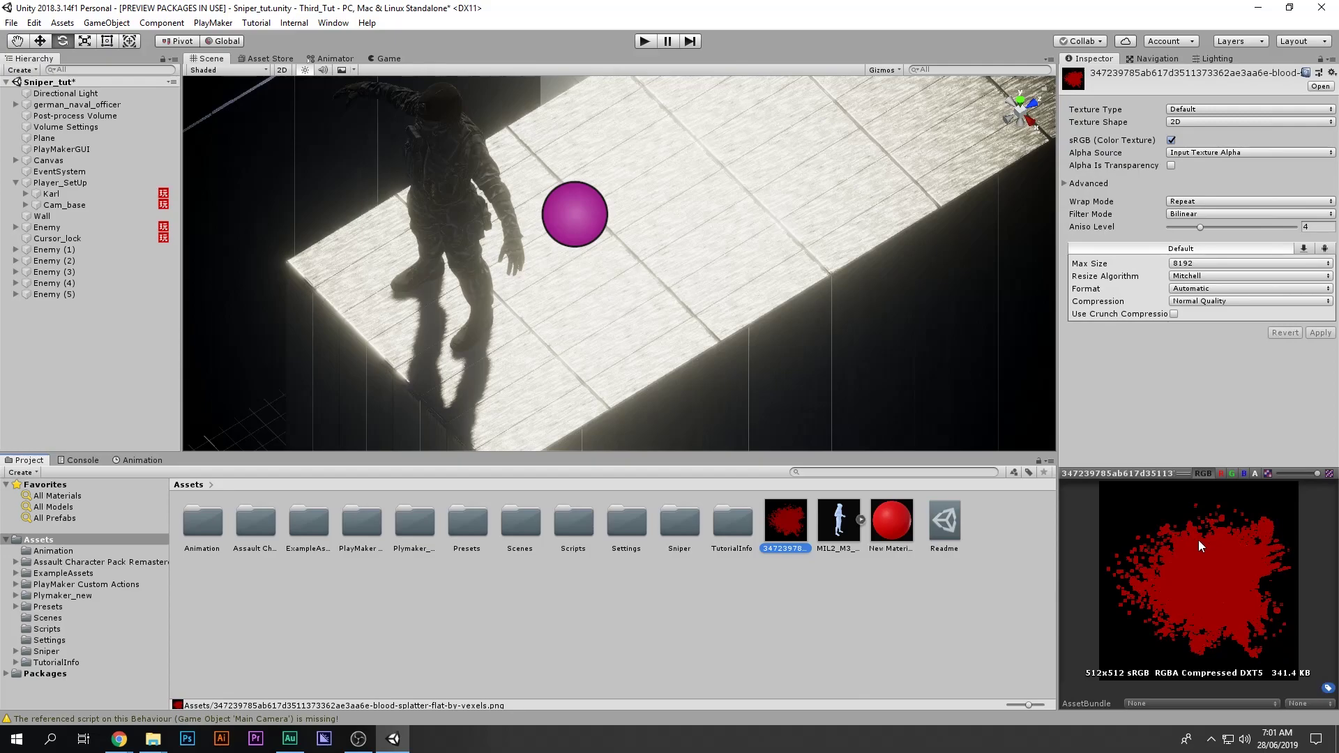
{"action": "left_click", "coordinate": [1189, 109]}
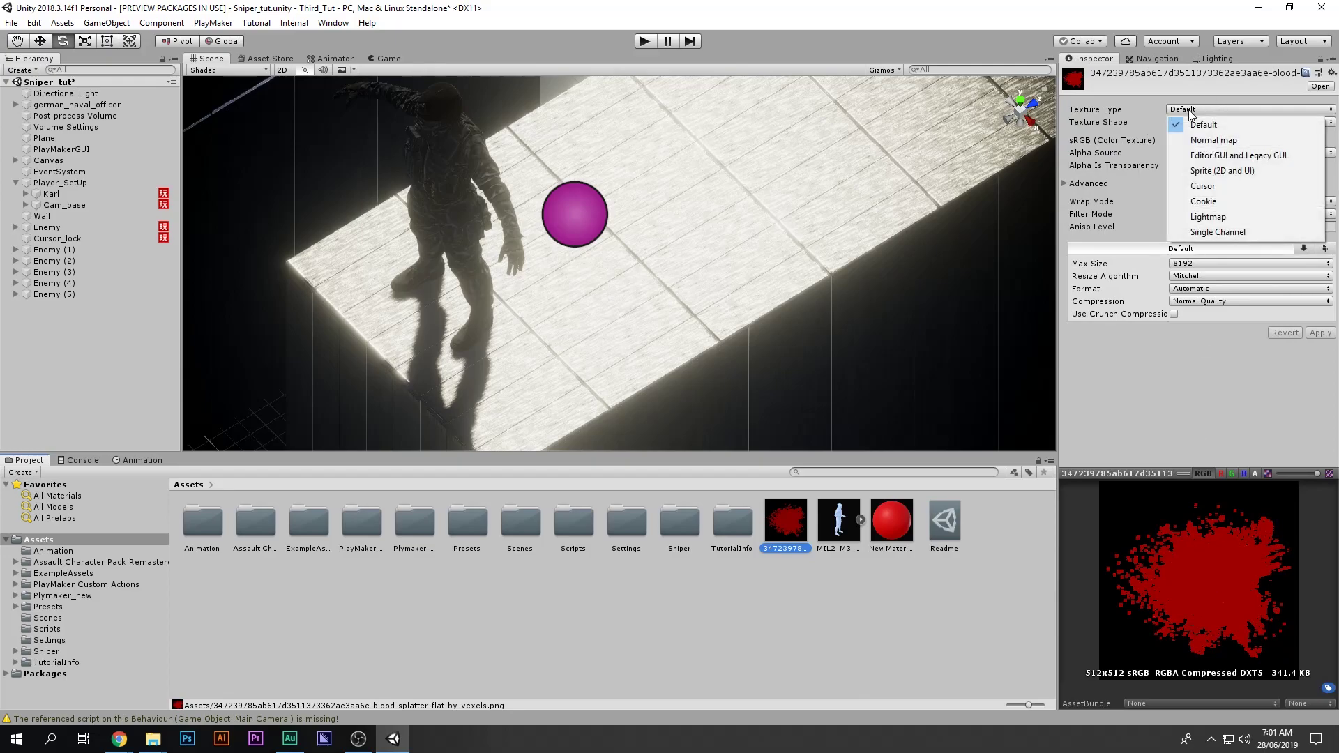
{"action": "left_click", "coordinate": [1221, 170]}
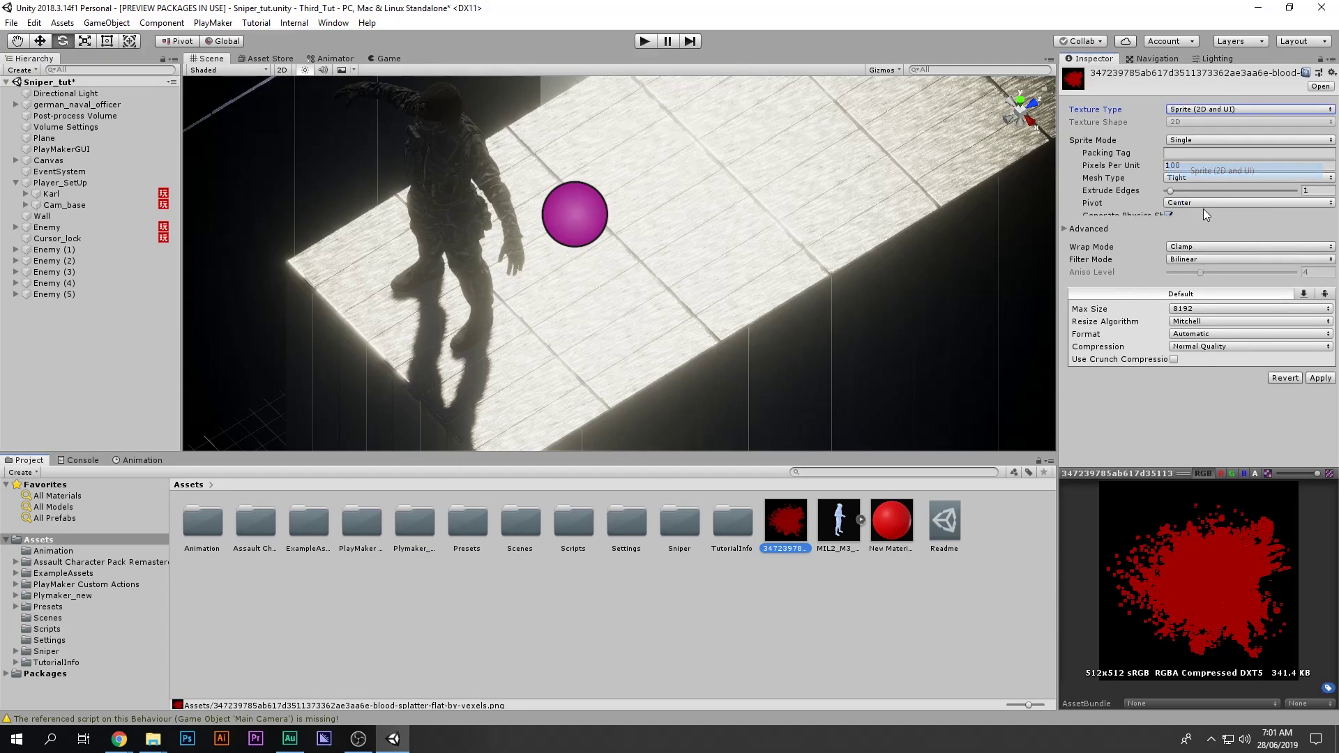
{"action": "left_click", "coordinate": [1311, 396]}
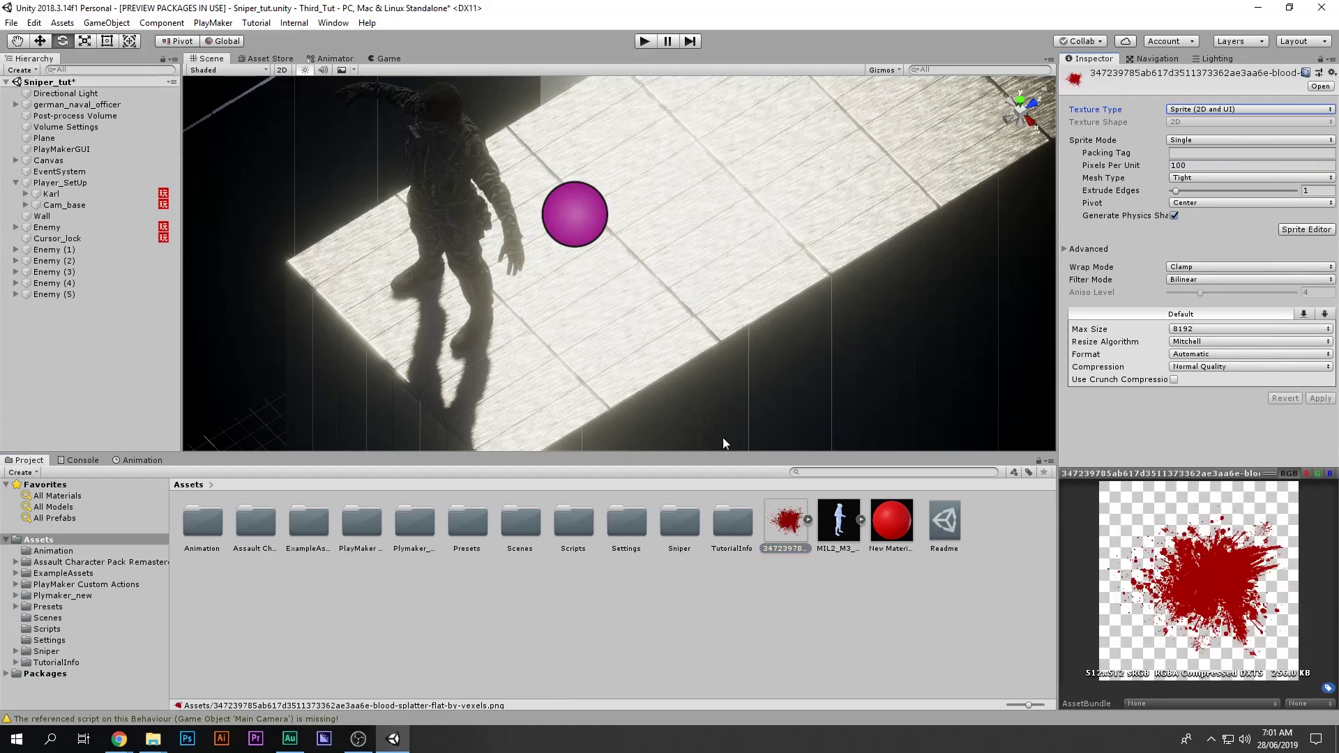
Step: Create a 2D sprite as a child of Enemy (1) and assign the blood splatter image to its Sprite Renderer
{"action": "left_click", "coordinate": [34, 250]}
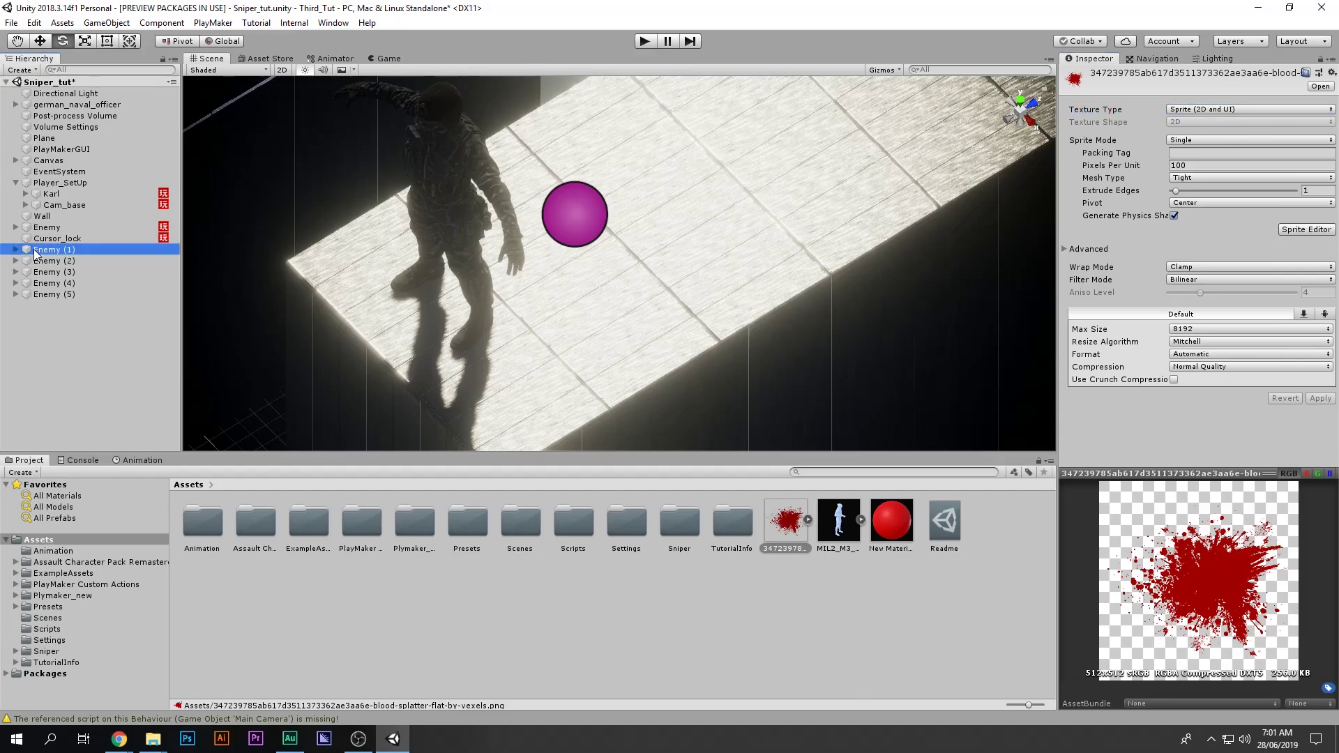
{"action": "middle_click_drag", "start_coordinate": [383, 269], "coordinate": [486, 271]}
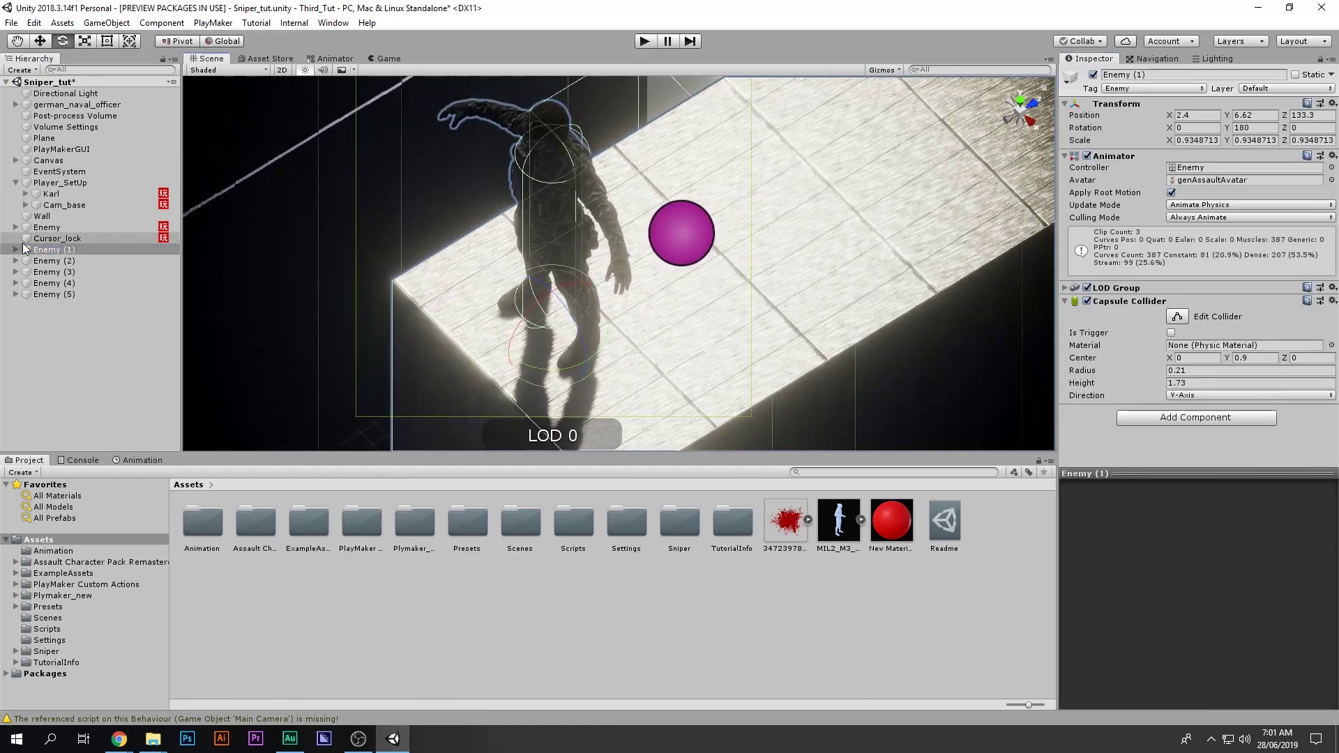
{"action": "right_click", "coordinate": [43, 255]}
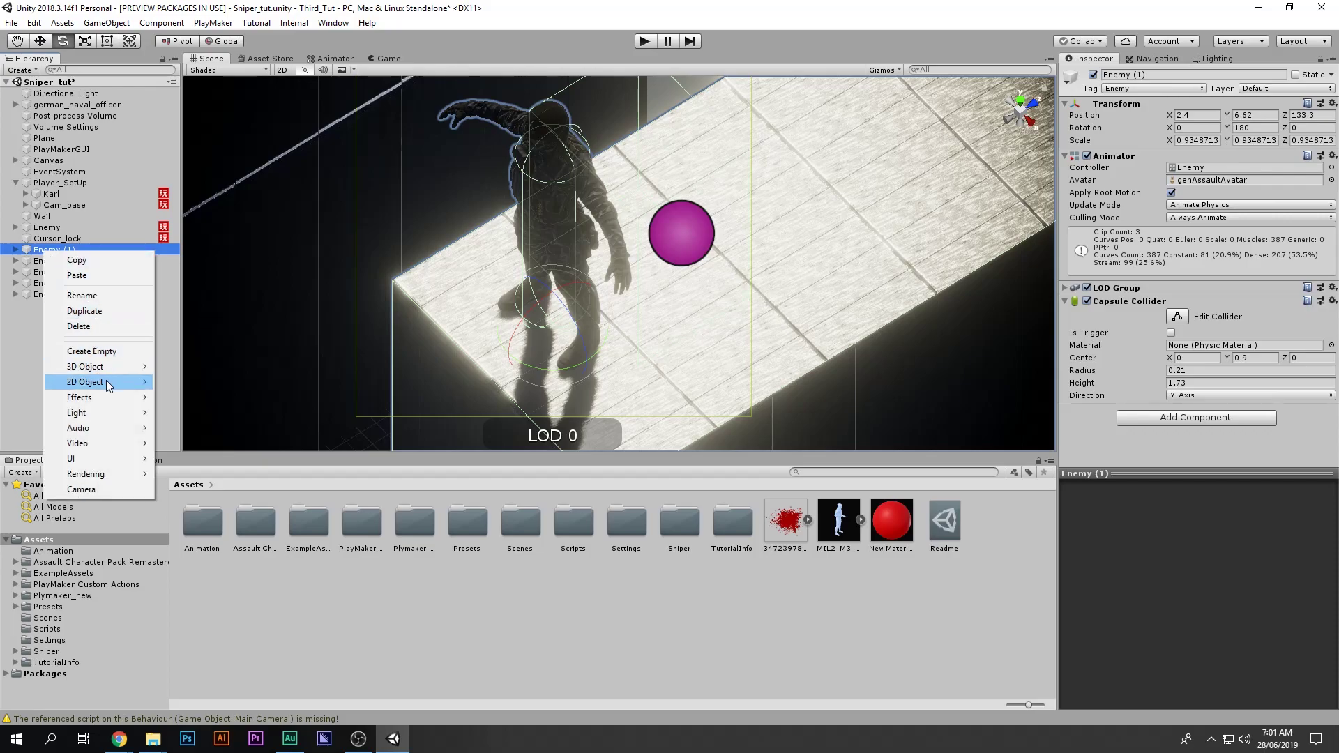
{"action": "mouse_move", "coordinate": [110, 384]}
{"action": "left_click", "coordinate": [187, 382]}
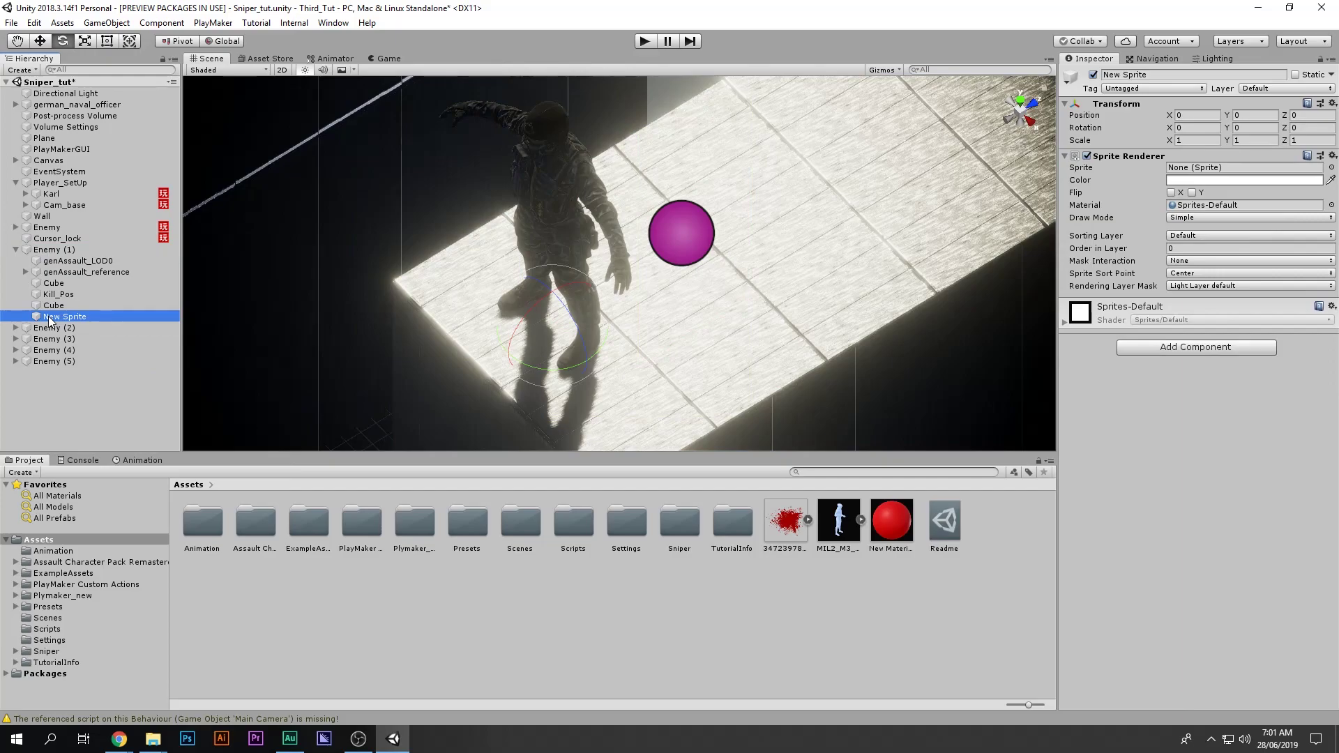
{"action": "left_click_drag", "start_coordinate": [782, 531], "coordinate": [1178, 173]}
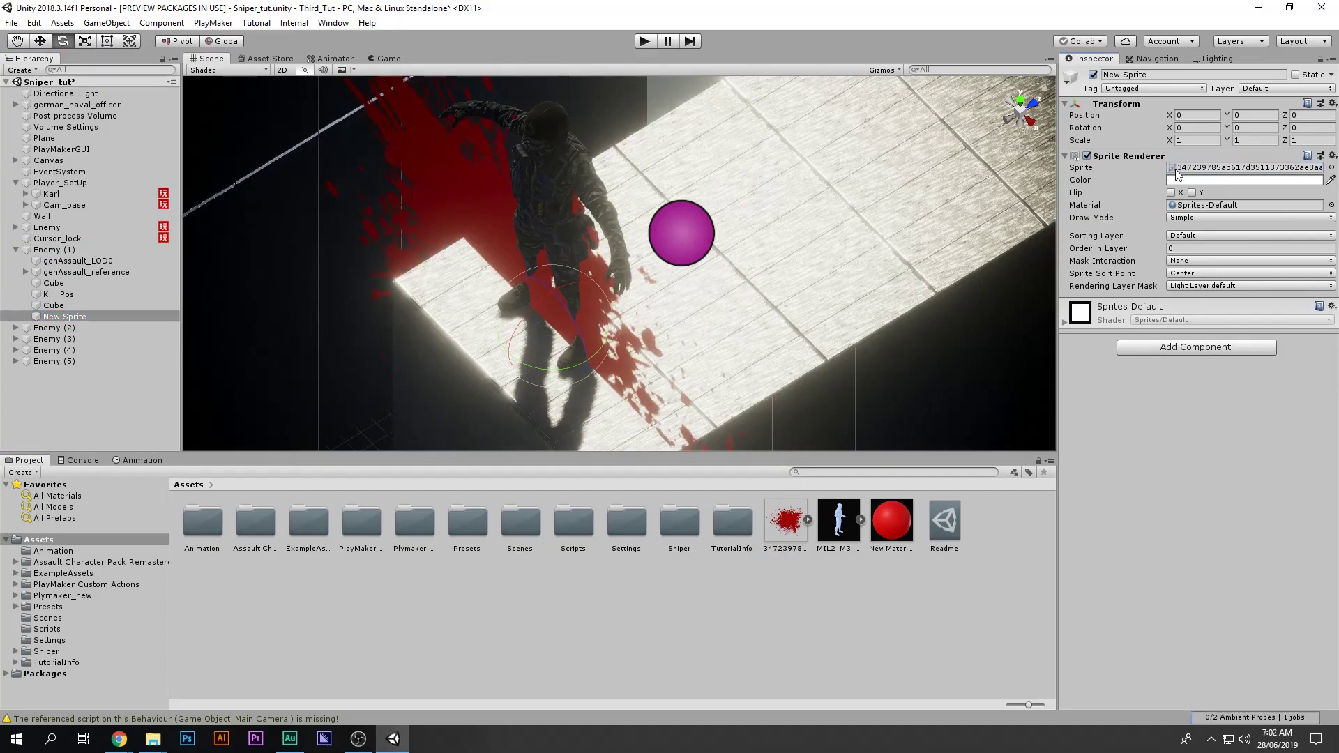
Step: Rotate the new sprite to -90 degrees on X so it lies flat and scale it uniformly to about 0.33
{"action": "scroll", "coordinate": [564, 286], "scroll_direction": "down", "scroll_amount": 10}
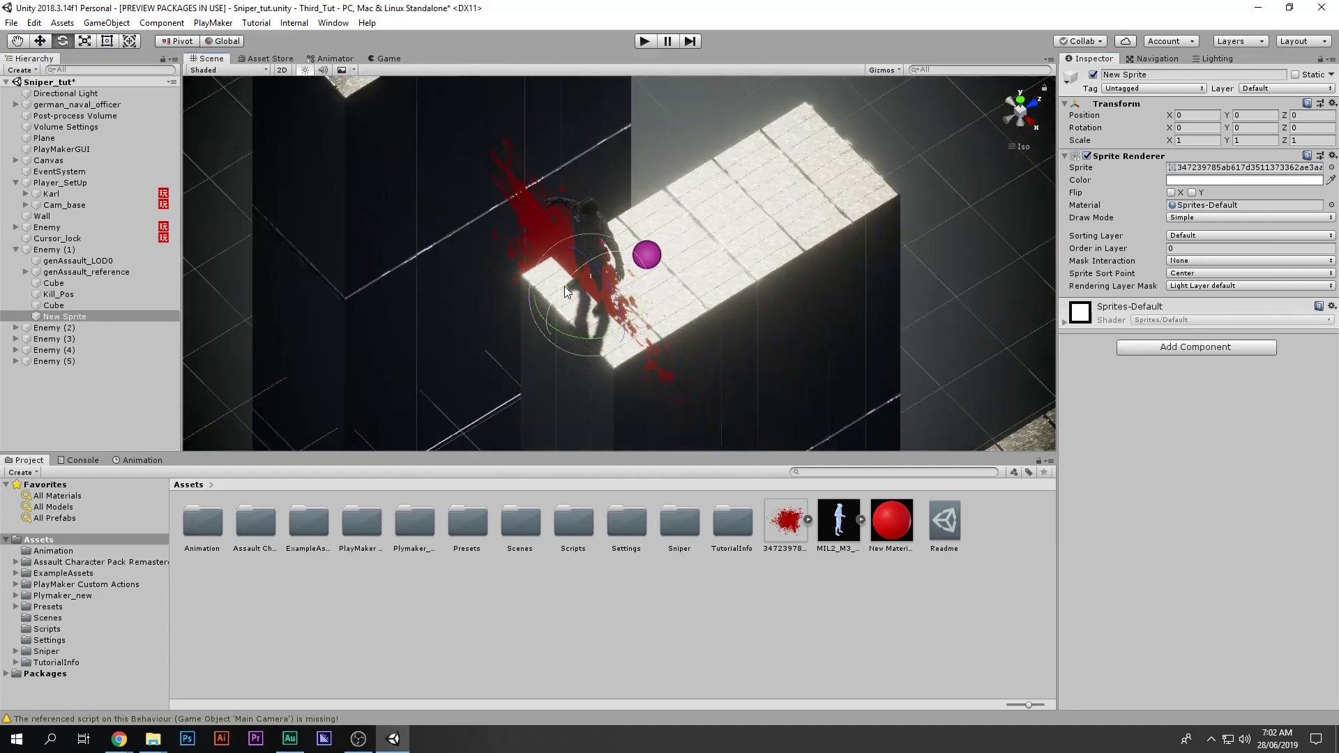
{"action": "left_click_drag", "start_coordinate": [568, 282], "coordinate": [735, 203], "text": "ctrl"}
{"action": "key", "text": "r"}
{"action": "left_click_drag", "start_coordinate": [590, 293], "coordinate": [626, 278]}
Step: Move the blood sprite across the platform to the pink sphere beside the enemy, at about X -0.218 and Z -0.783
{"action": "scroll", "coordinate": [626, 277], "scroll_direction": "up", "scroll_amount": 8}
{"action": "middle_click_drag", "start_coordinate": [626, 278], "coordinate": [634, 216]}
{"action": "left_click_drag", "start_coordinate": [640, 227], "coordinate": [618, 340], "text": "alt"}
{"action": "key", "text": "f"}
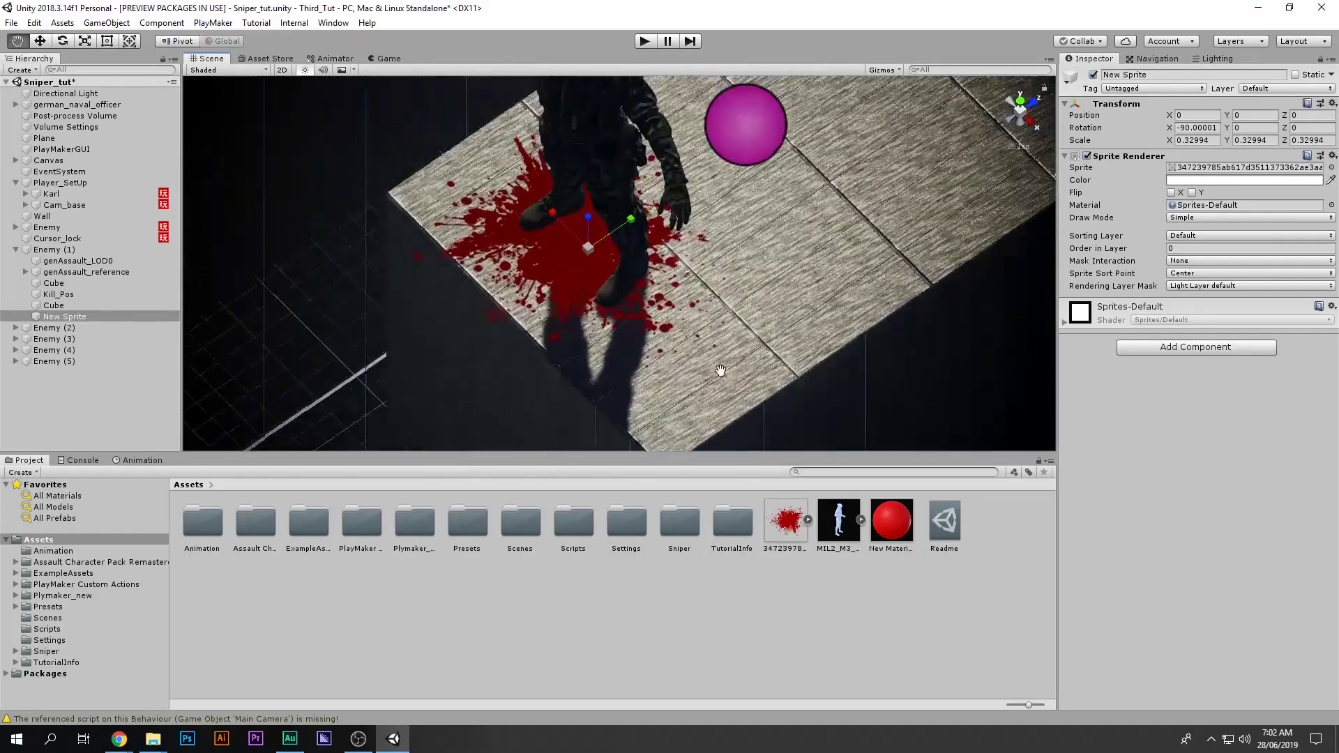
{"action": "key", "text": "w"}
{"action": "left_click_drag", "start_coordinate": [695, 250], "coordinate": [897, 182]}
{"action": "key", "text": "f"}
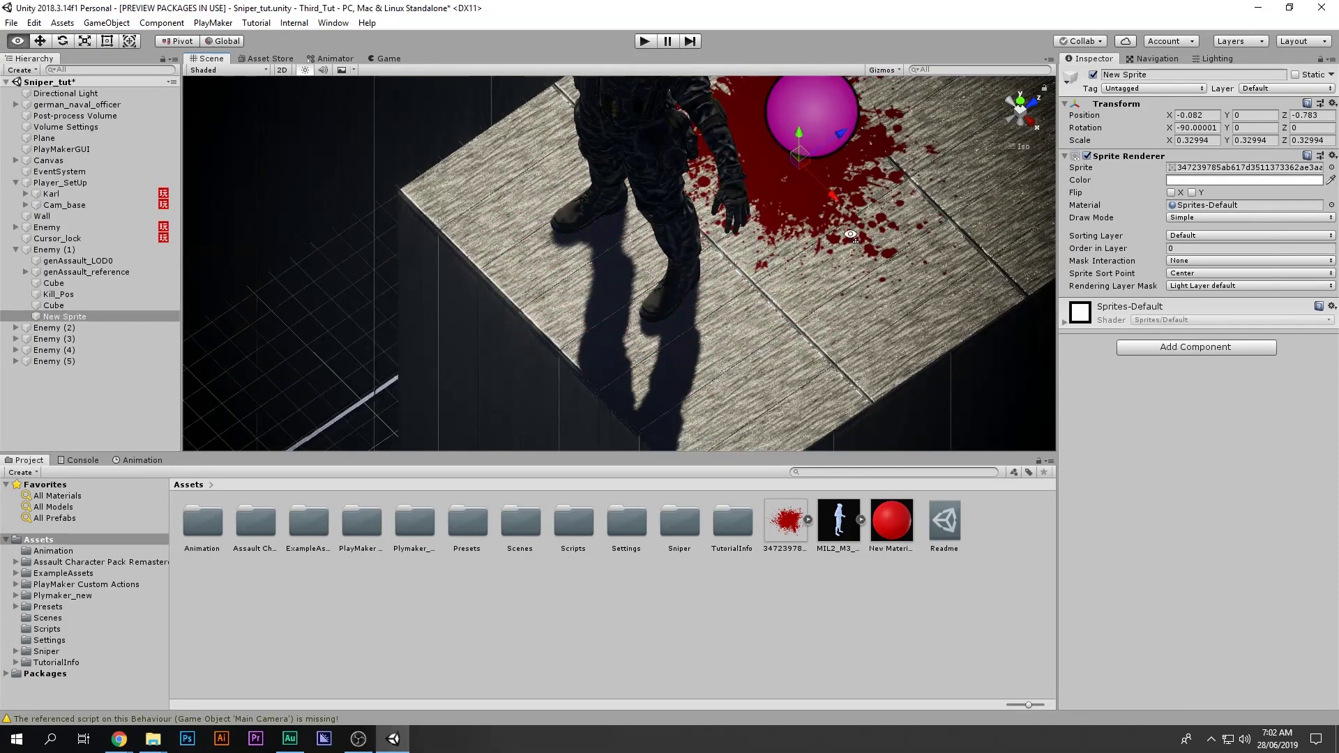
{"action": "left_click_drag", "start_coordinate": [649, 323], "coordinate": [665, 344]}
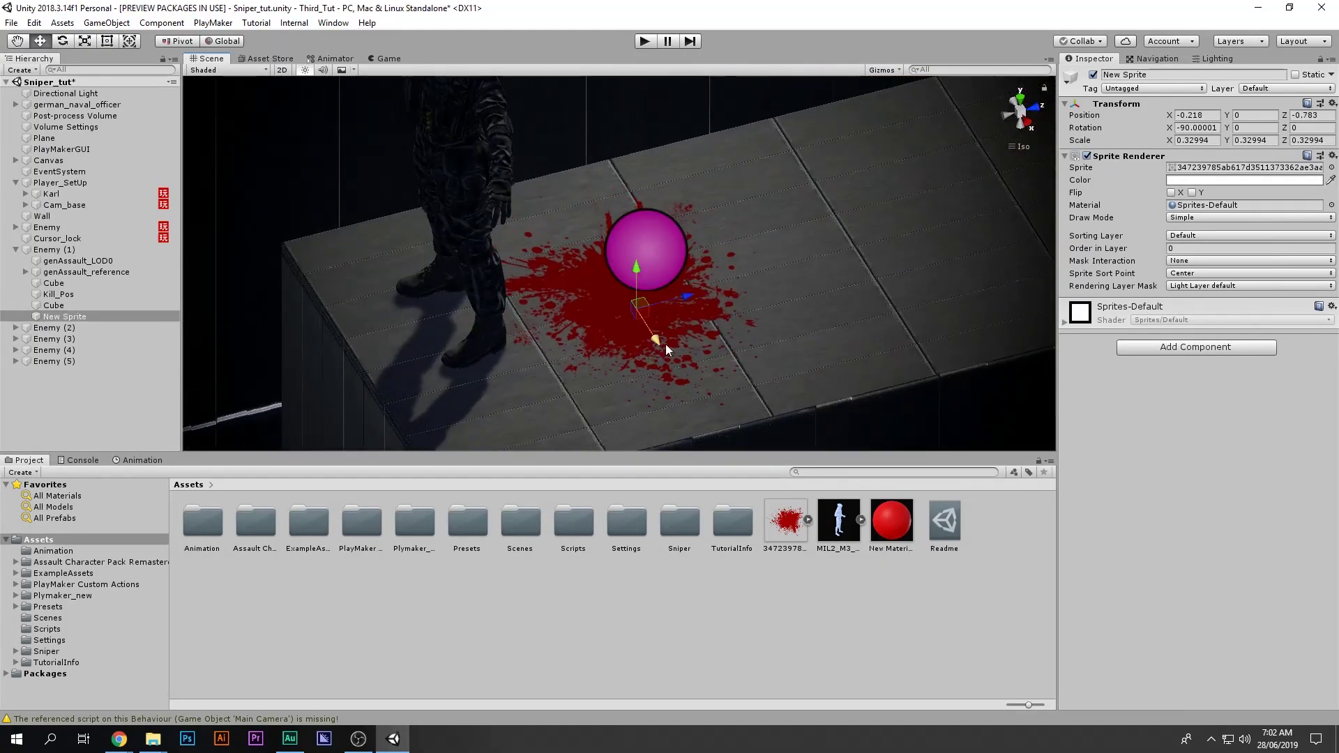
Step: Move the blood sprite directly beneath the pink sphere, at about X -0.124 and Z -0.932
{"action": "left_click_drag", "start_coordinate": [682, 293], "coordinate": [714, 287]}
{"action": "left_click_drag", "start_coordinate": [681, 336], "coordinate": [676, 321]}
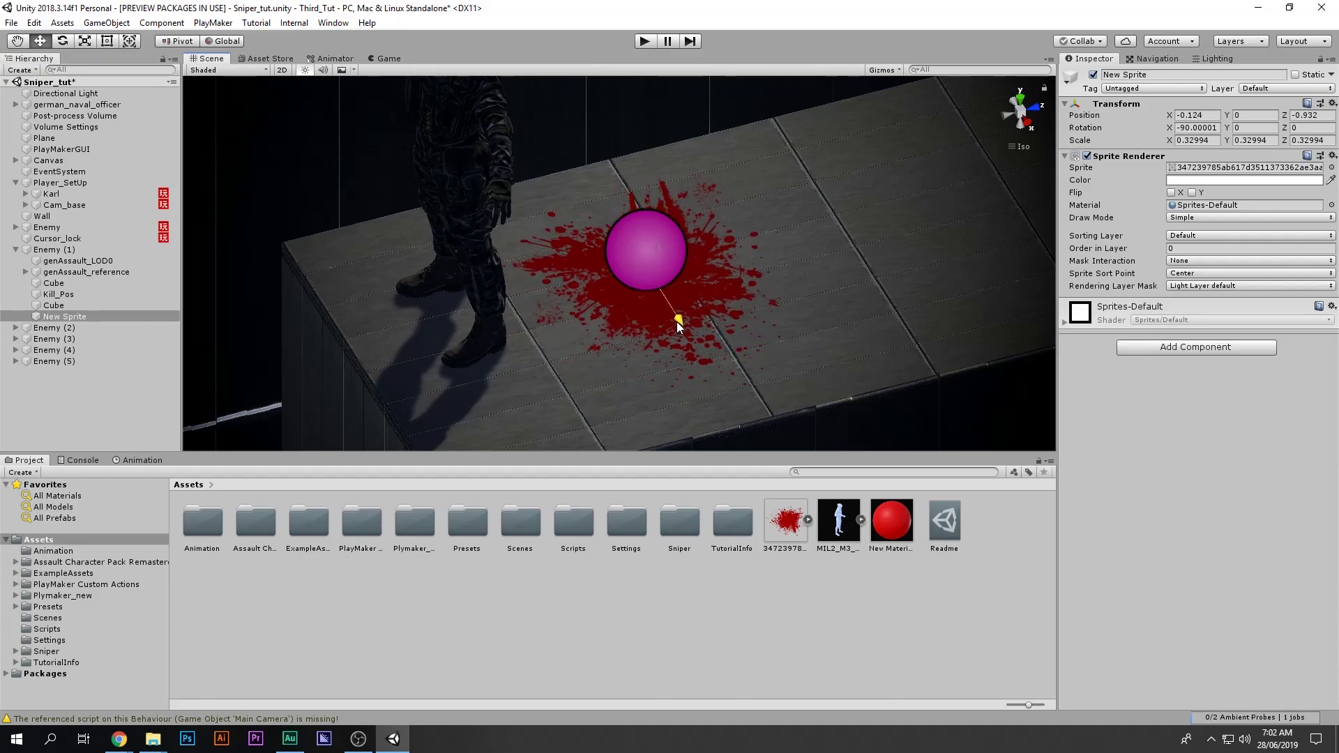
{"action": "left_click_drag", "start_coordinate": [685, 230], "coordinate": [520, 261], "text": "alt"}
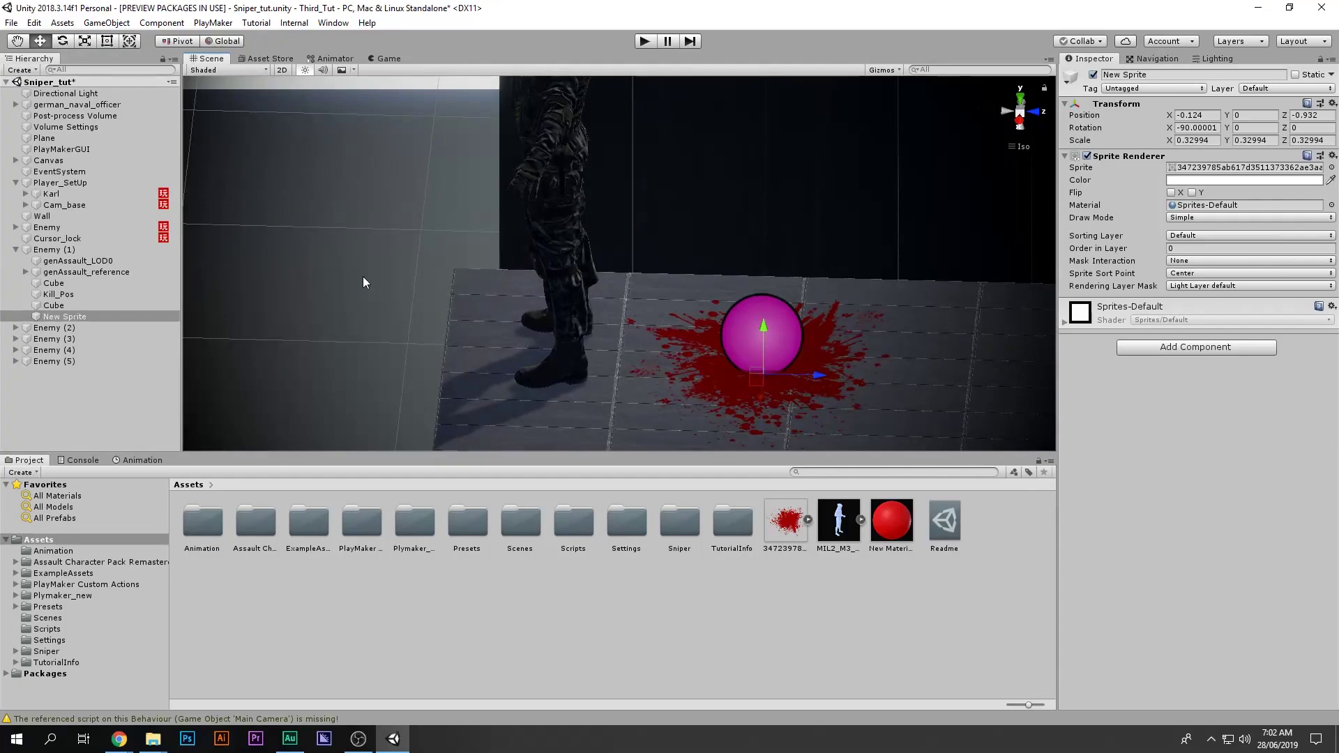
Step: Rename the blood sprite under Enemy (1) as Blood Splater
{"action": "left_click", "coordinate": [1192, 76]}
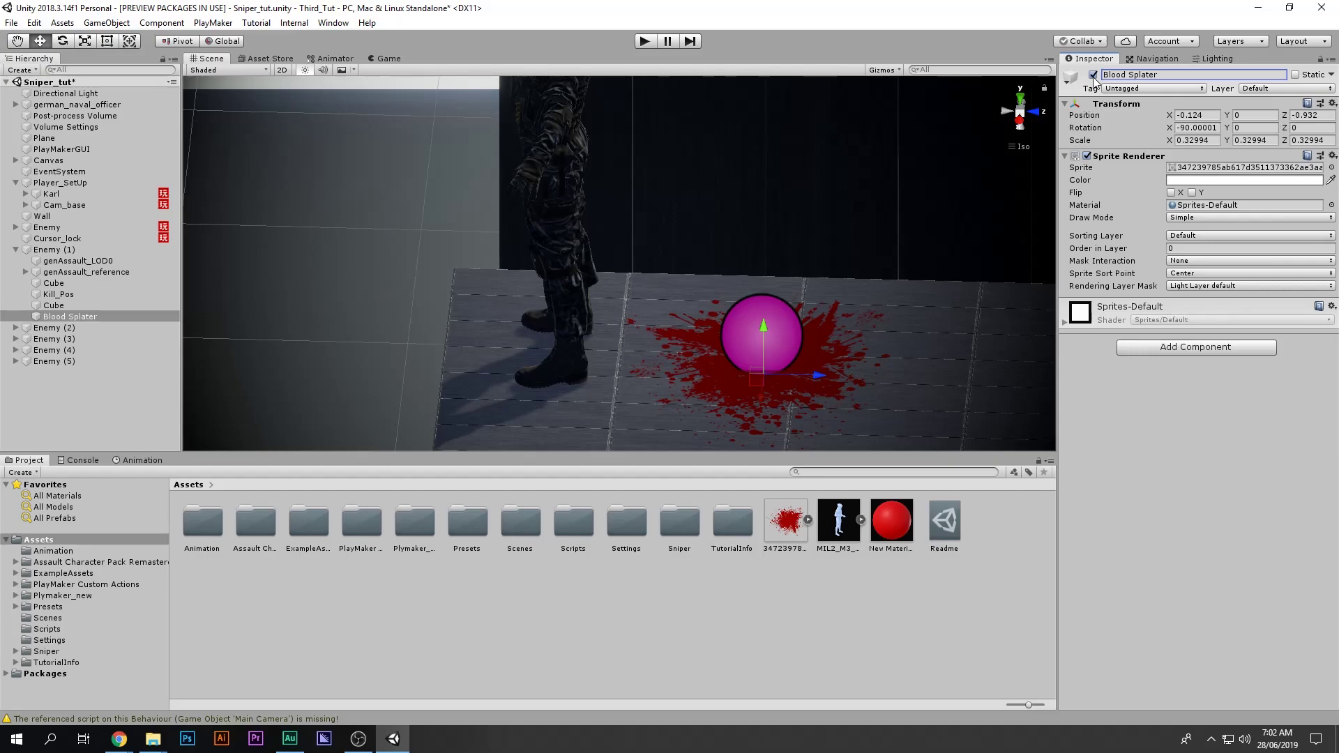
{"action": "middle_click_drag", "start_coordinate": [585, 213], "coordinate": [585, 289]}
{"action": "scroll", "coordinate": [518, 322], "scroll_direction": "down", "scroll_amount": 8}
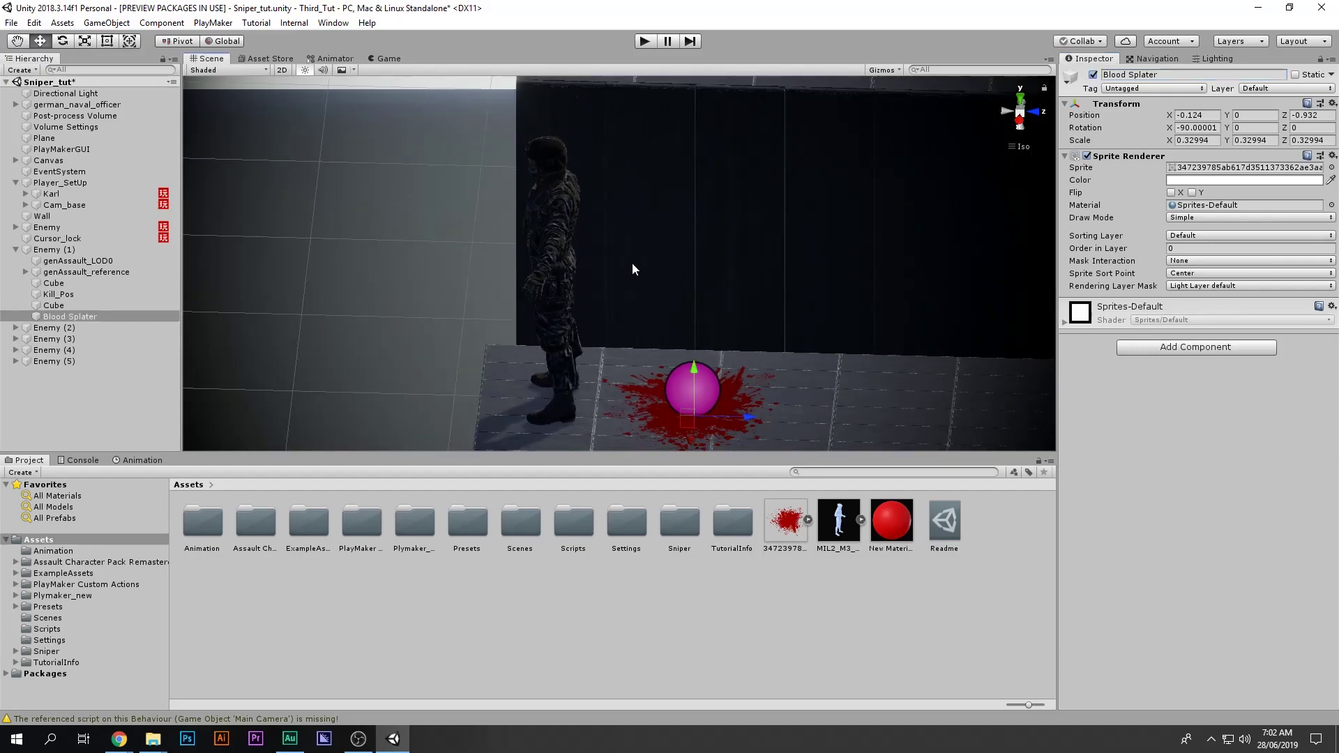
Step: Run the game and shoot Enemy (1) through the sniper scope to test where the body falls
{"action": "left_click", "coordinate": [69, 249]}
{"action": "key", "text": "e"}
{"action": "key", "text": "w"}
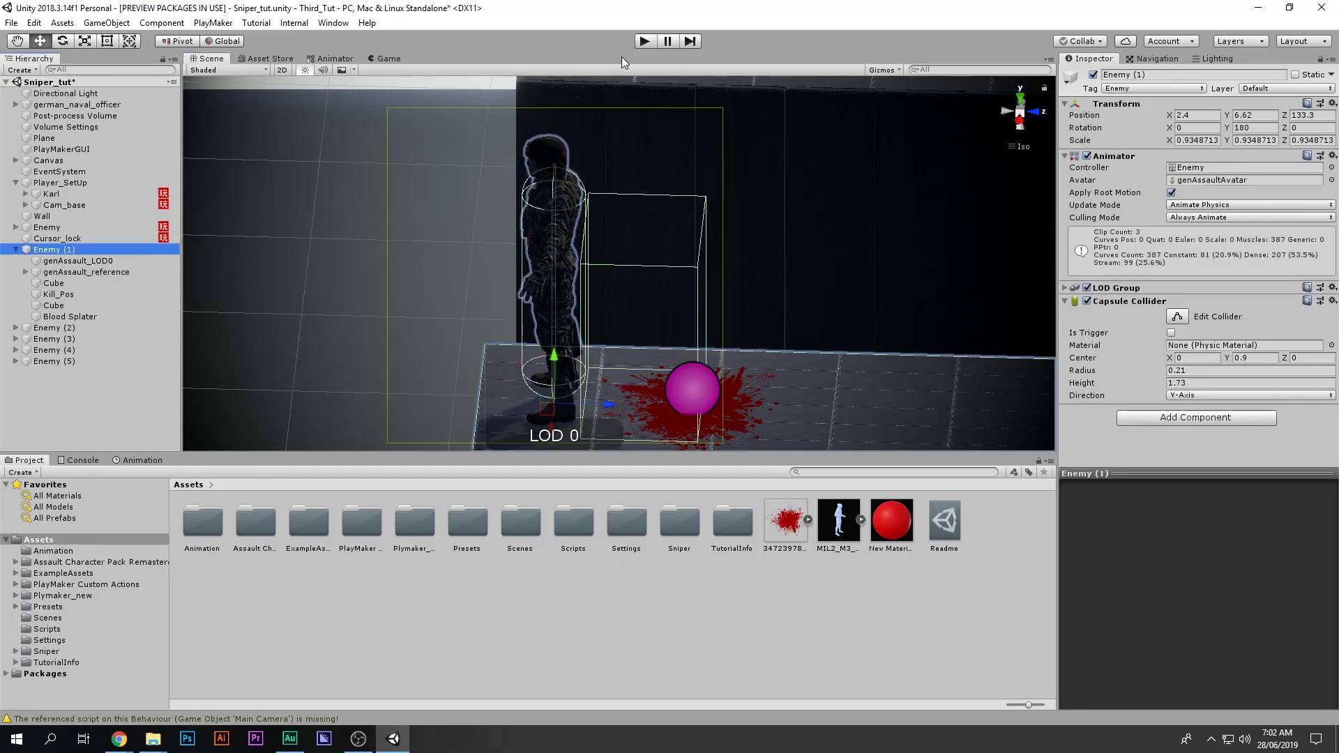
{"action": "left_click", "coordinate": [400, 58]}
{"action": "left_click", "coordinate": [645, 41]}
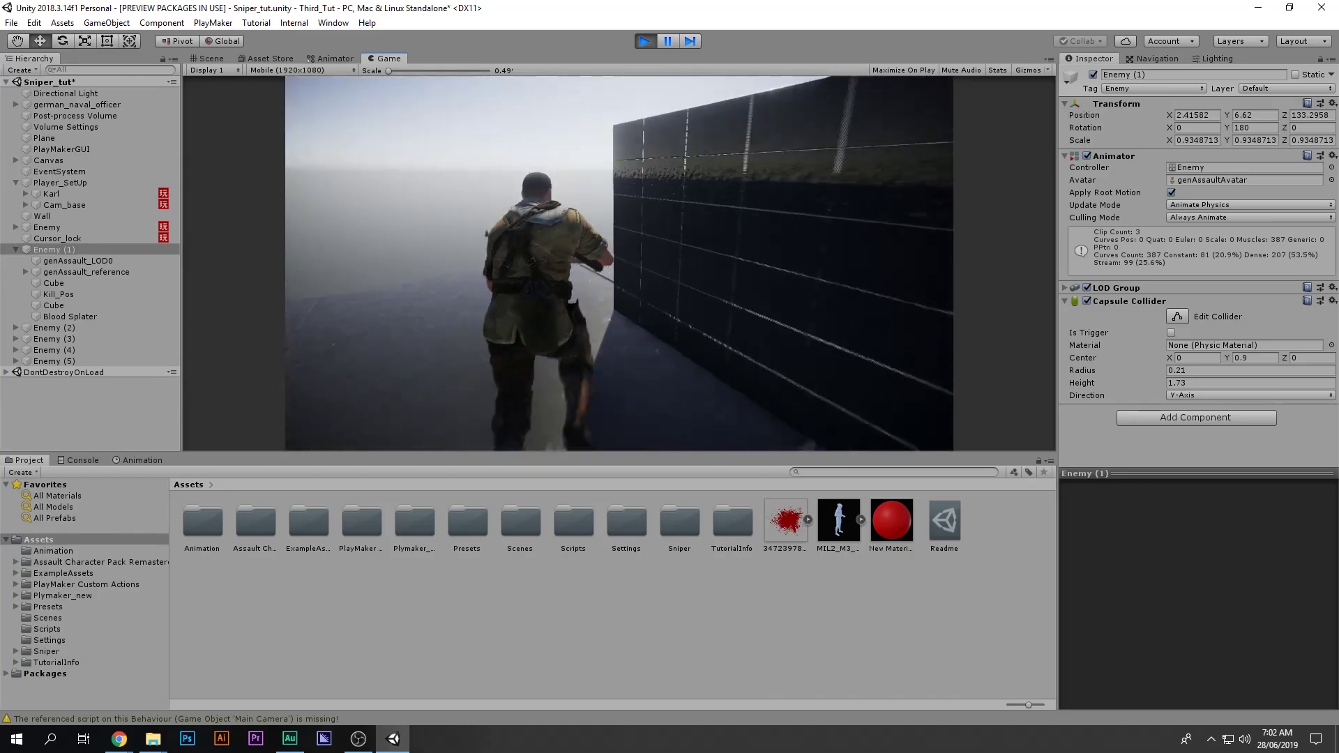
{"action": "key", "text": "w"}
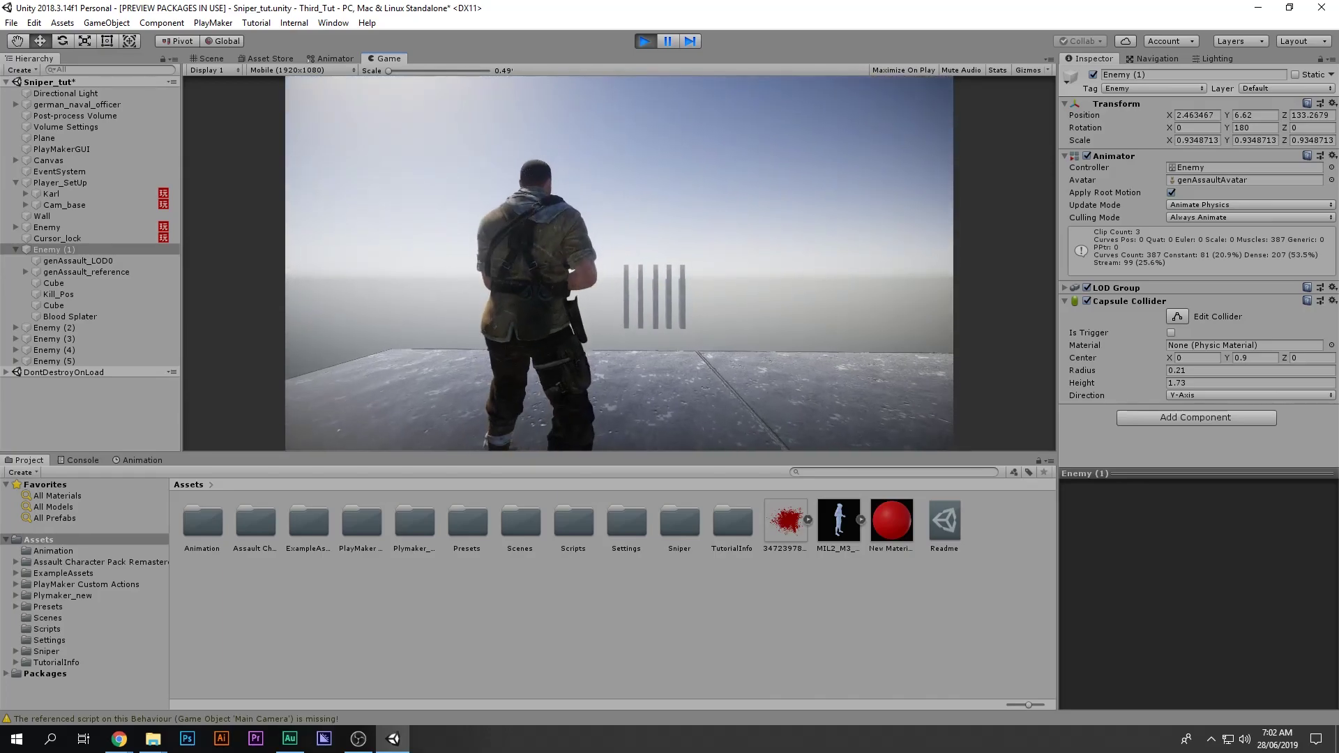
{"action": "left_click", "coordinate": [210, 59]}
{"action": "scroll", "coordinate": [667, 231], "scroll_direction": "down", "scroll_amount": 6}
{"action": "mouse_move", "coordinate": [590, 287]}
{"action": "middle_mouse_down"}
{"action": "mouse_move", "coordinate": [579, 372]}
{"action": "mouse_move", "coordinate": [579, 309]}
{"action": "middle_mouse_up"}
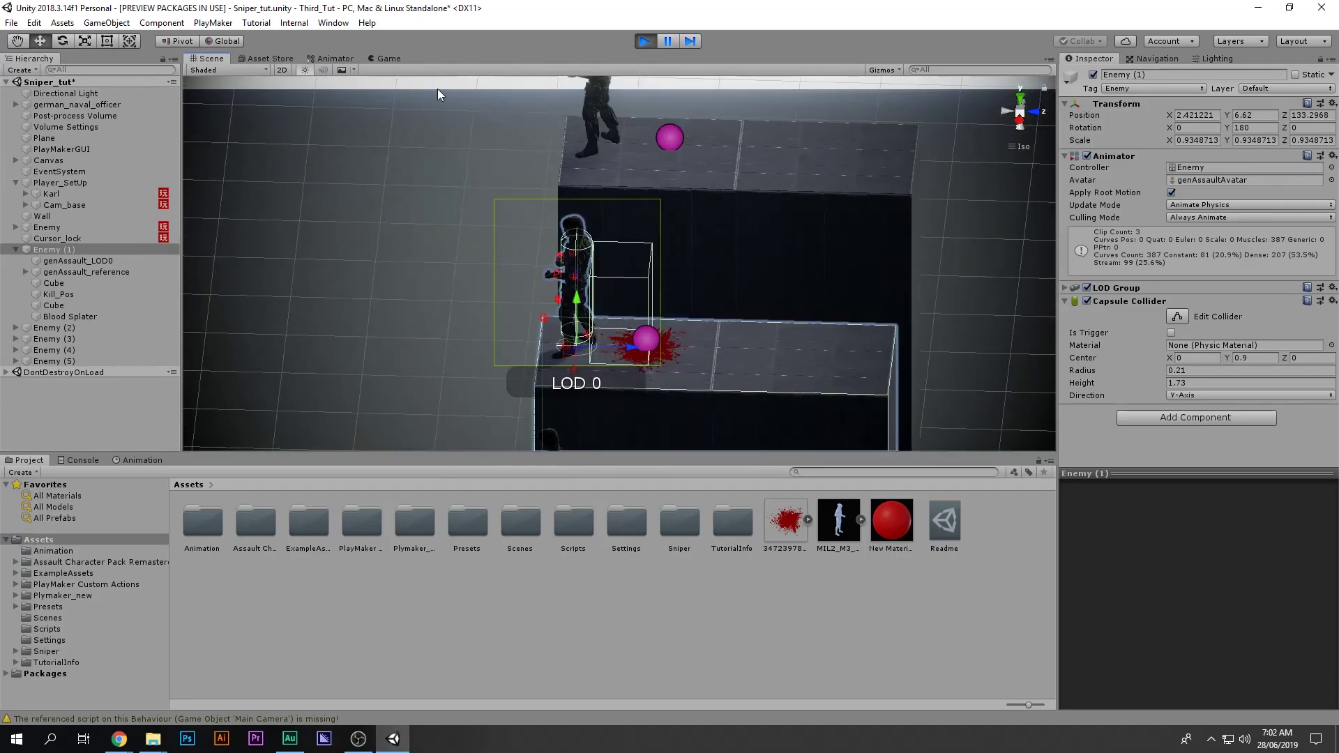
{"action": "left_click_drag", "start_coordinate": [394, 60], "coordinate": [394, 51]}
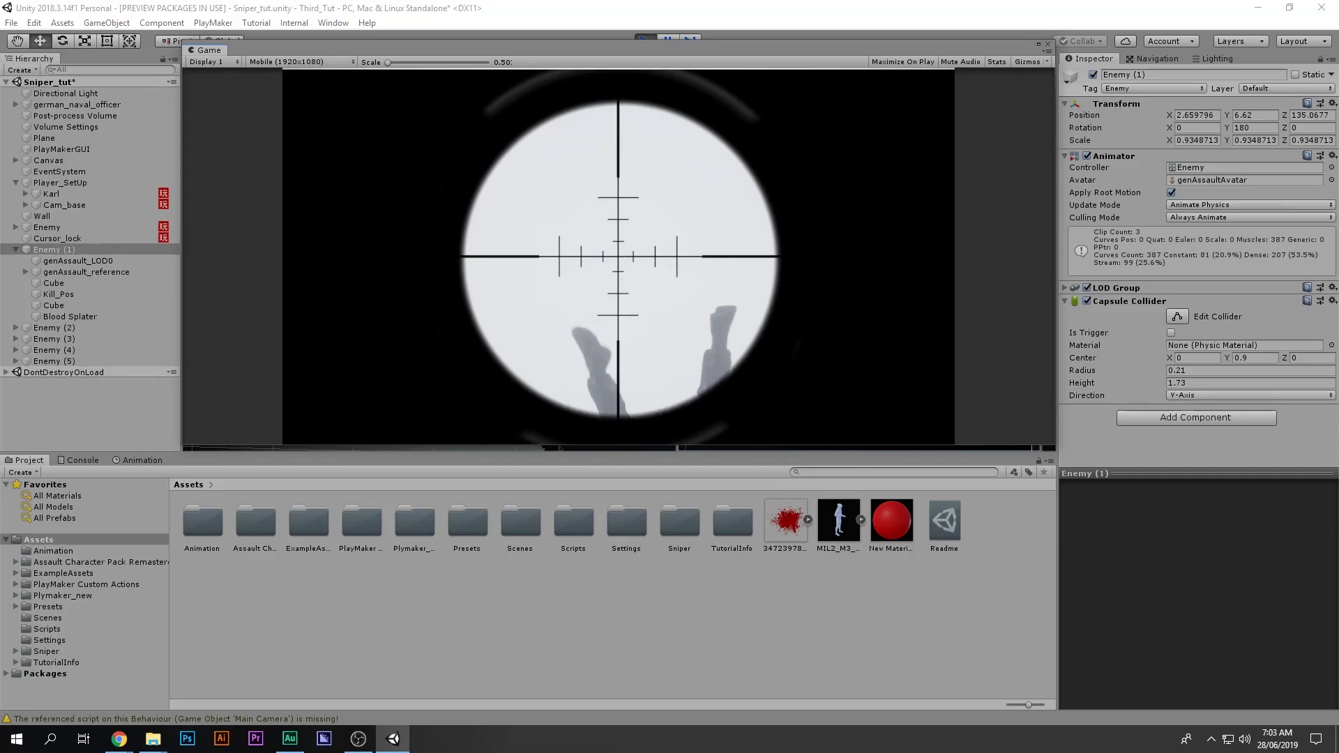
{"action": "left_click_drag", "start_coordinate": [235, 55], "coordinate": [392, 60]}
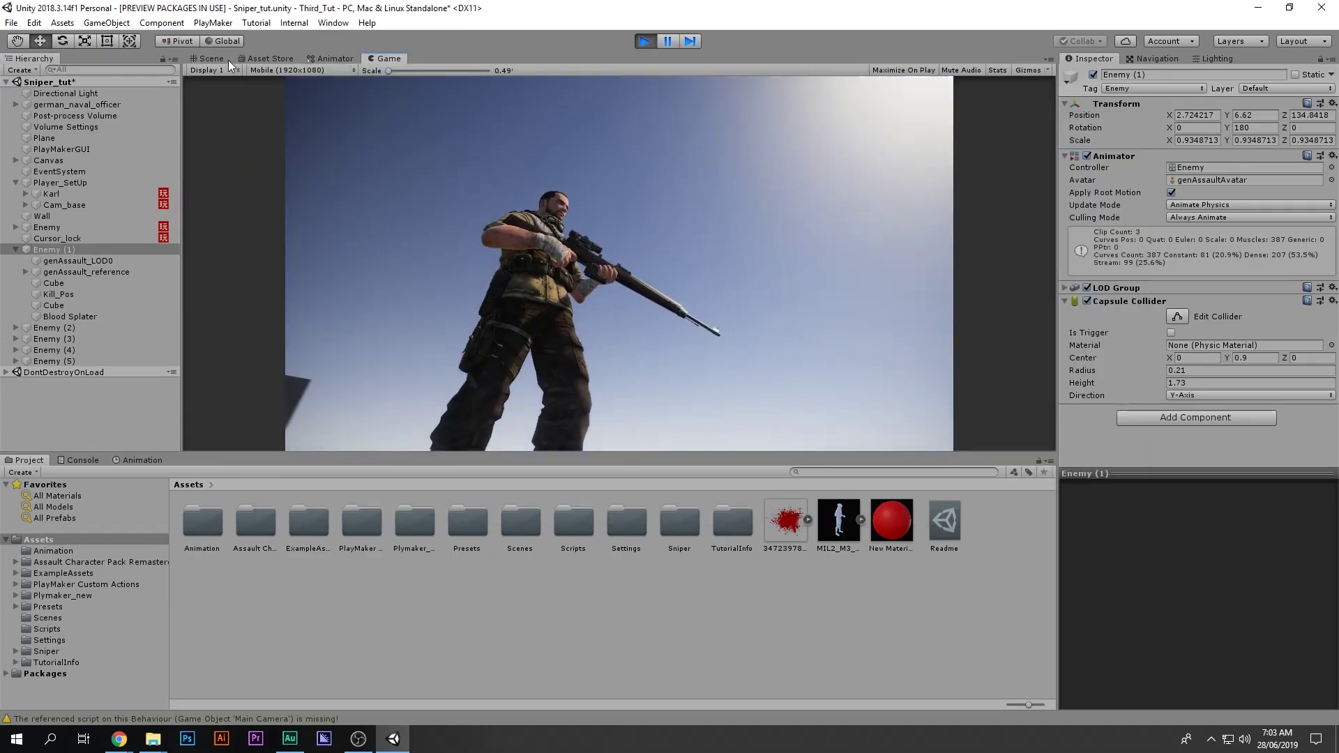
Step: With the game still running, move the Blood Splater sprite beneath the fallen enemy's head and shoulders, to about Z -0.554
{"action": "left_click", "coordinate": [222, 60]}
{"action": "scroll", "coordinate": [679, 341], "scroll_direction": "up", "scroll_amount": 2}
{"action": "middle_click_drag", "start_coordinate": [678, 341], "coordinate": [418, 265]}
{"action": "scroll", "coordinate": [408, 270], "scroll_direction": "up", "scroll_amount": 5}
{"action": "left_click_drag", "start_coordinate": [407, 270], "coordinate": [708, 204], "text": "alt"}
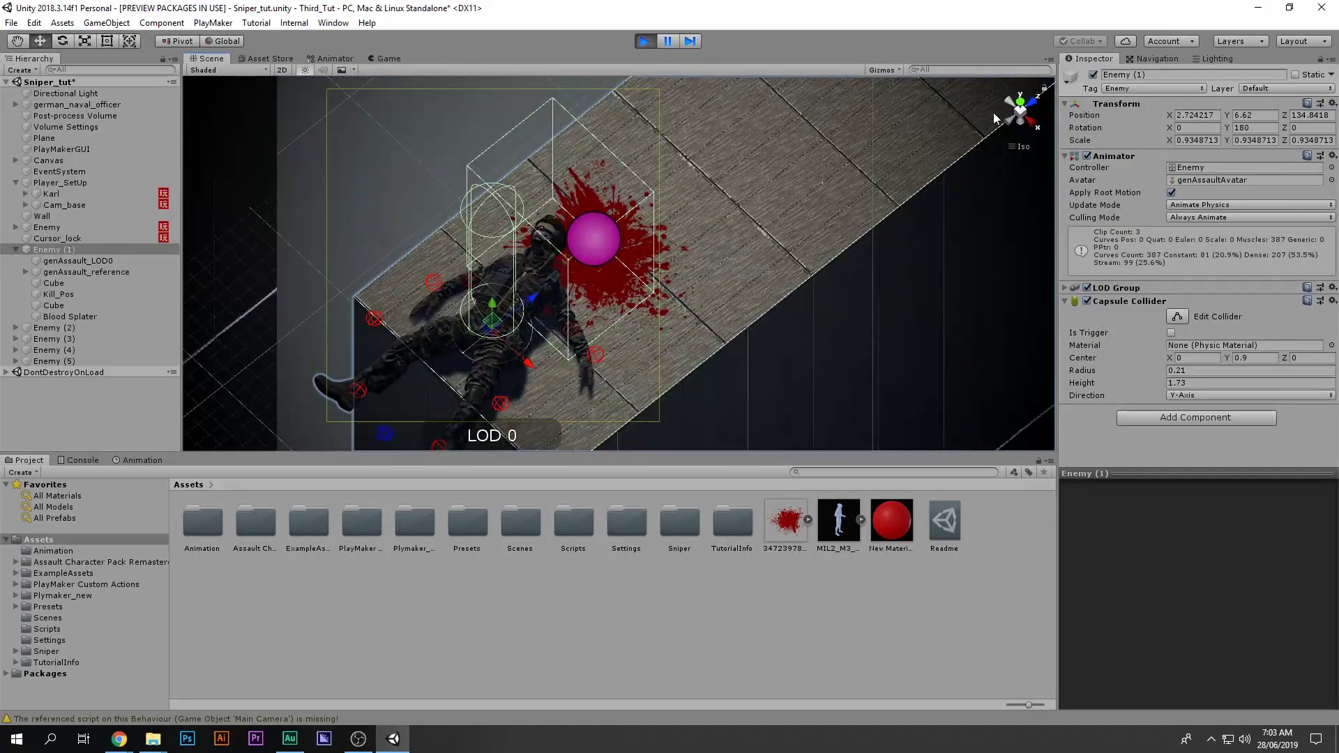
{"action": "left_click", "coordinate": [1019, 100]}
{"action": "left_click_drag", "start_coordinate": [813, 199], "coordinate": [687, 245], "text": "alt"}
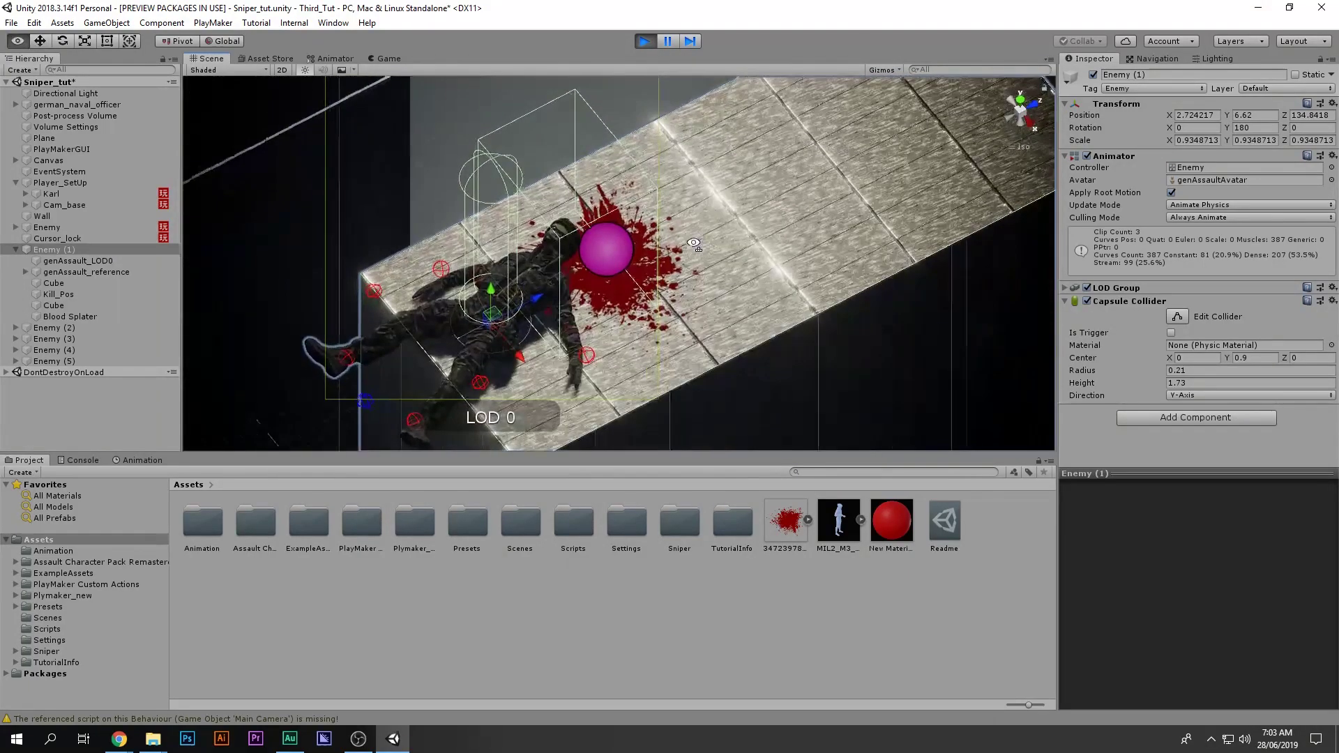
{"action": "left_click", "coordinate": [94, 317]}
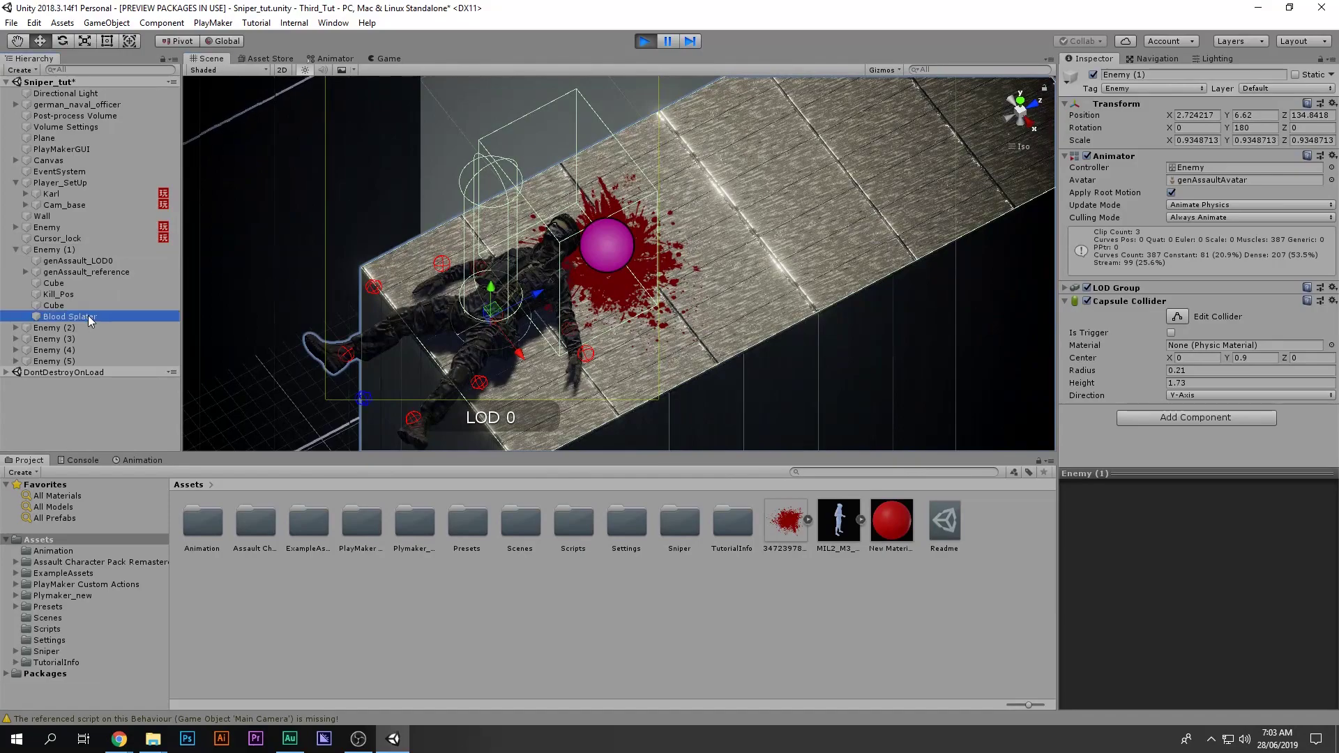
{"action": "left_click_drag", "start_coordinate": [663, 246], "coordinate": [625, 281]}
{"action": "left_click_drag", "start_coordinate": [625, 285], "coordinate": [945, 272], "text": "alt"}
{"action": "left_click_drag", "start_coordinate": [675, 349], "coordinate": [809, 390], "text": "alt"}
{"action": "left_click", "coordinate": [103, 249]}
{"action": "left_click_drag", "start_coordinate": [597, 243], "coordinate": [411, 195]}
{"action": "key", "text": "ctrl+z"}
Step: Shift the platform cube of Enemy (1) along Z to about -0.546 and examine the blood around the body up close
{"action": "left_click", "coordinate": [80, 307]}
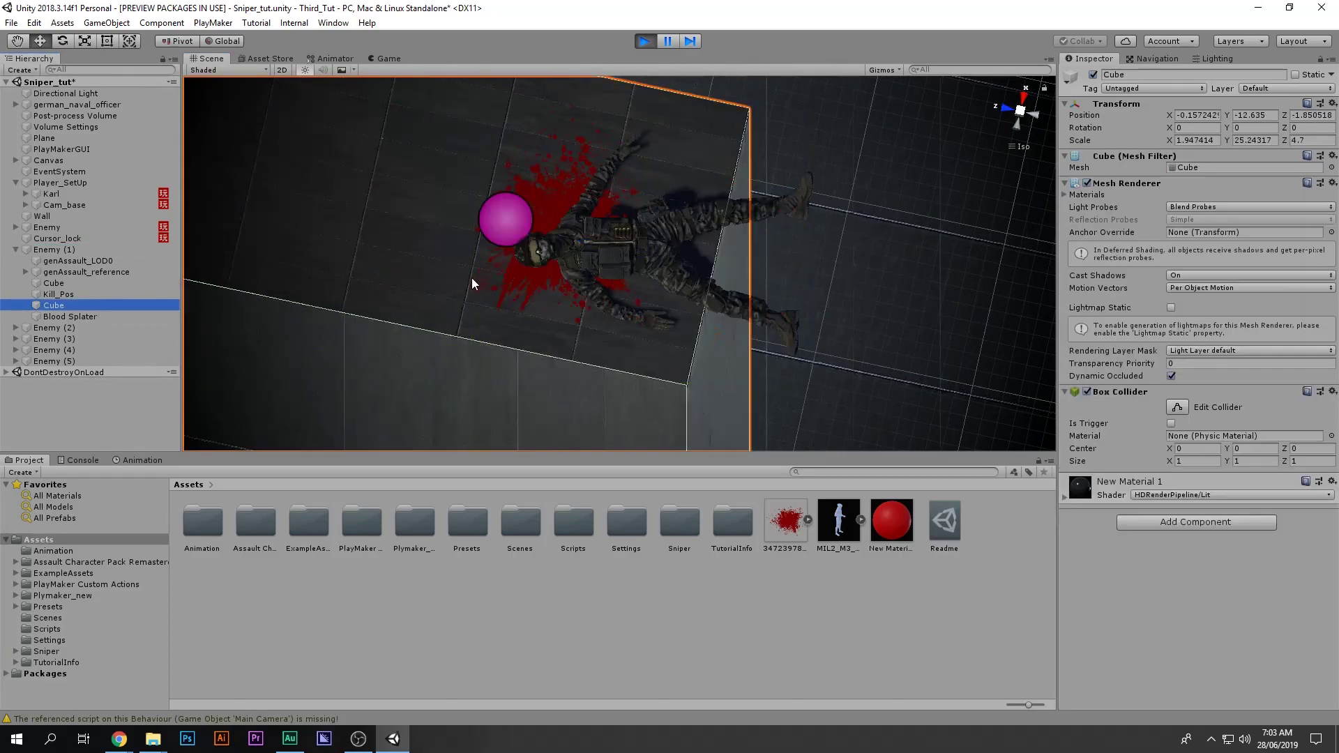
{"action": "key", "text": "f"}
{"action": "left_click_drag", "start_coordinate": [530, 395], "coordinate": [618, 427]}
{"action": "scroll", "coordinate": [668, 245], "scroll_direction": "up", "scroll_amount": 5}
{"action": "left_click_drag", "start_coordinate": [522, 354], "coordinate": [488, 209], "text": "alt"}
{"action": "scroll", "coordinate": [737, 299], "scroll_direction": "up", "scroll_amount": 3}
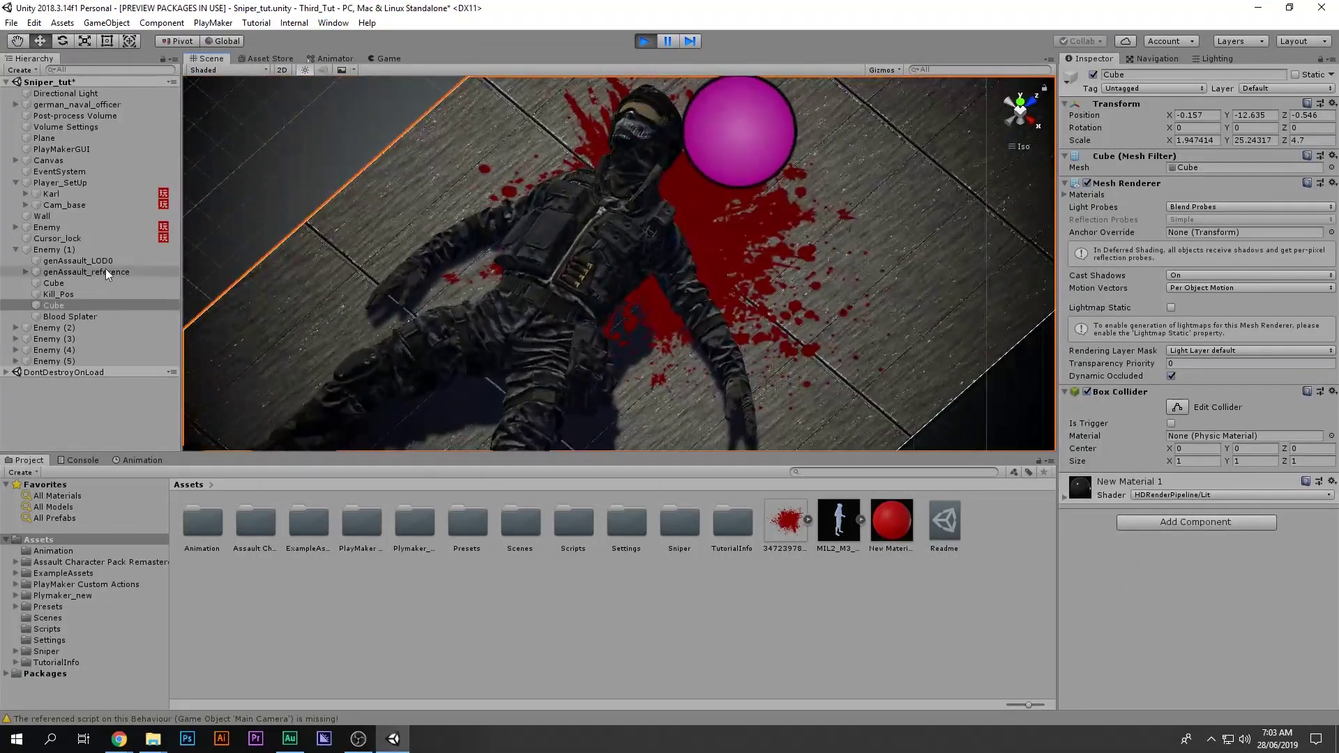
Step: Copy the Blood Splater's Transform component and stop the running game
{"action": "left_click", "coordinate": [61, 315]}
{"action": "left_click", "coordinate": [1332, 103]}
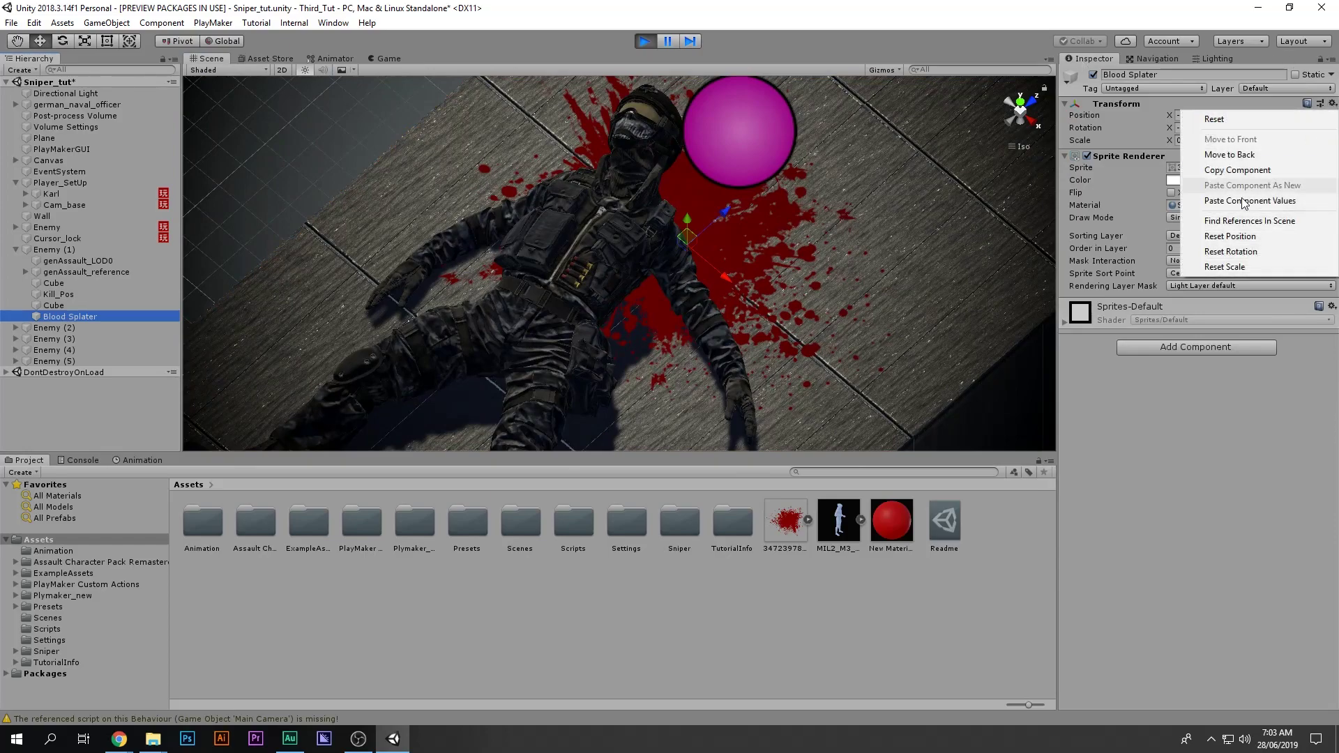
{"action": "left_click", "coordinate": [1226, 167]}
{"action": "left_click", "coordinate": [643, 43]}
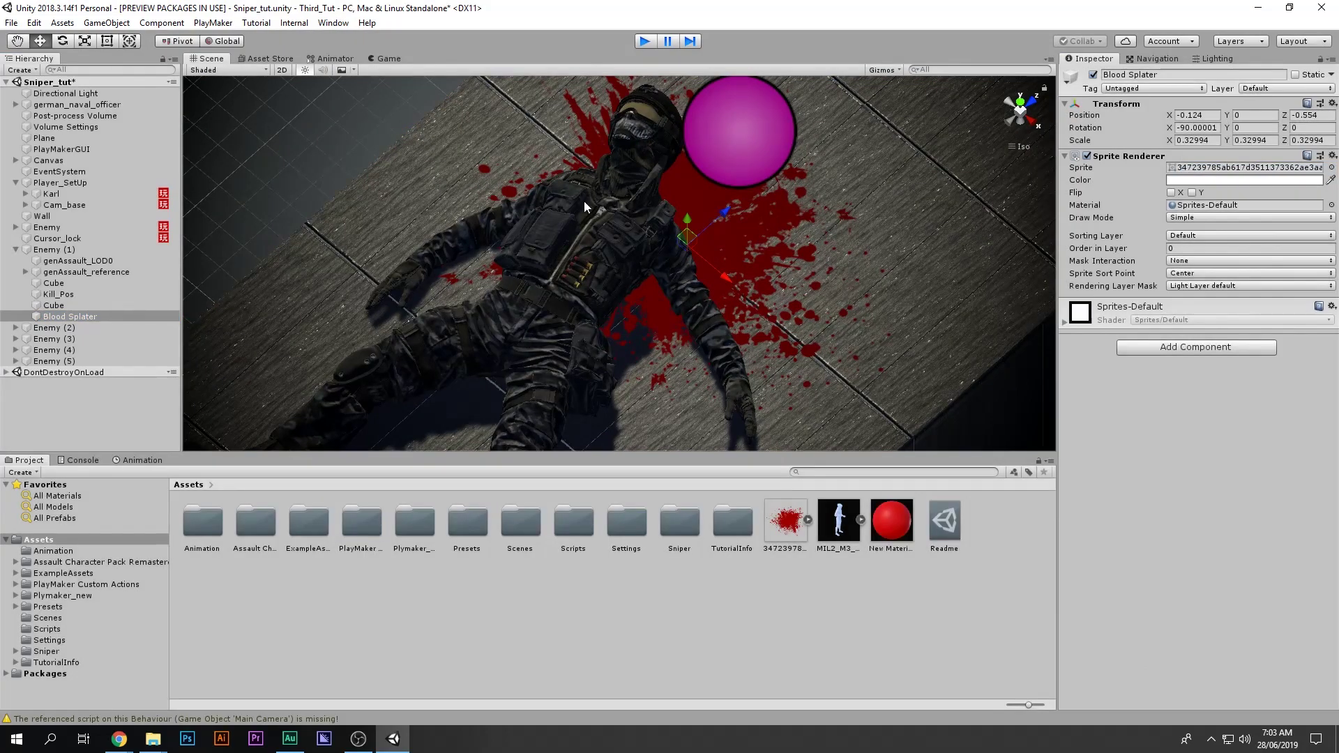
{"action": "key", "text": "ctrl+p"}
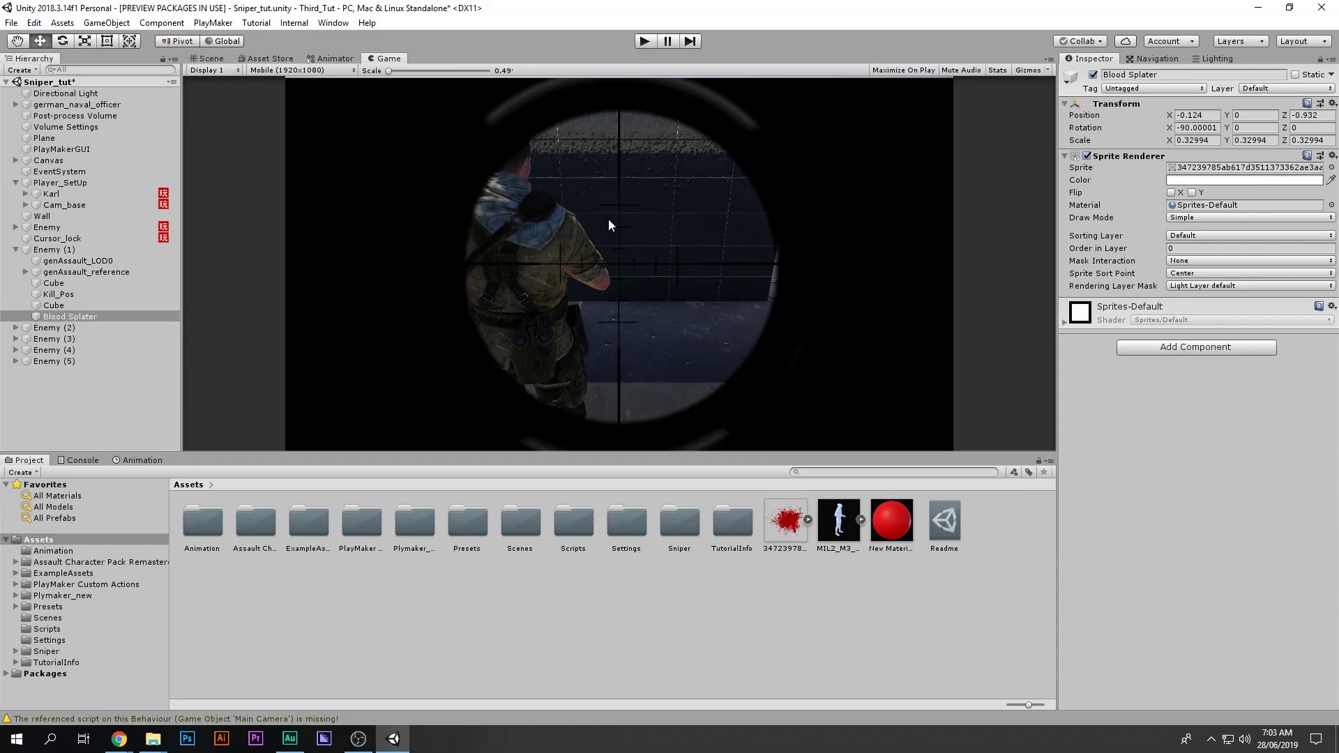
Step: Paste the copied Transform values onto the Blood Splater sprite in the scene
{"action": "left_click", "coordinate": [212, 58]}
{"action": "scroll", "coordinate": [559, 175], "scroll_direction": "down", "scroll_amount": 5}
{"action": "middle_click_drag", "start_coordinate": [626, 237], "coordinate": [685, 184]}
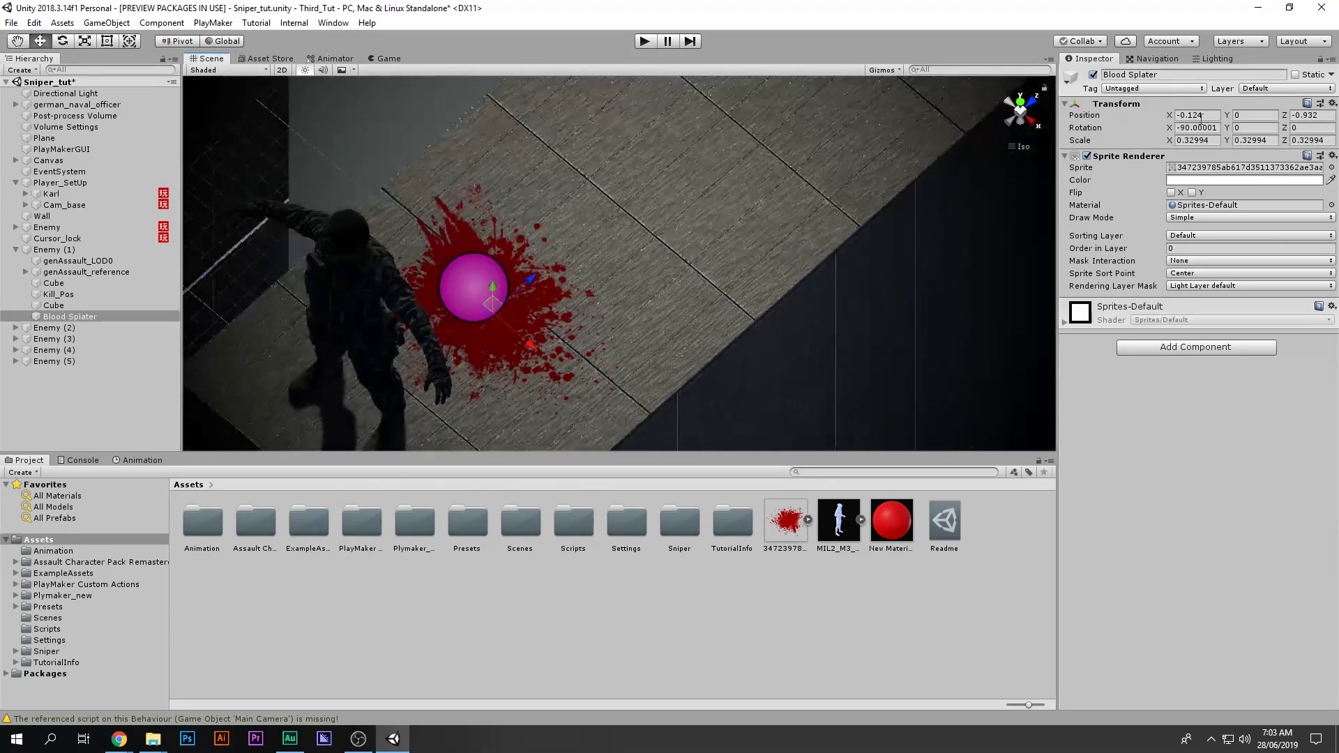
{"action": "left_click", "coordinate": [1332, 103]}
{"action": "left_click", "coordinate": [1255, 202]}
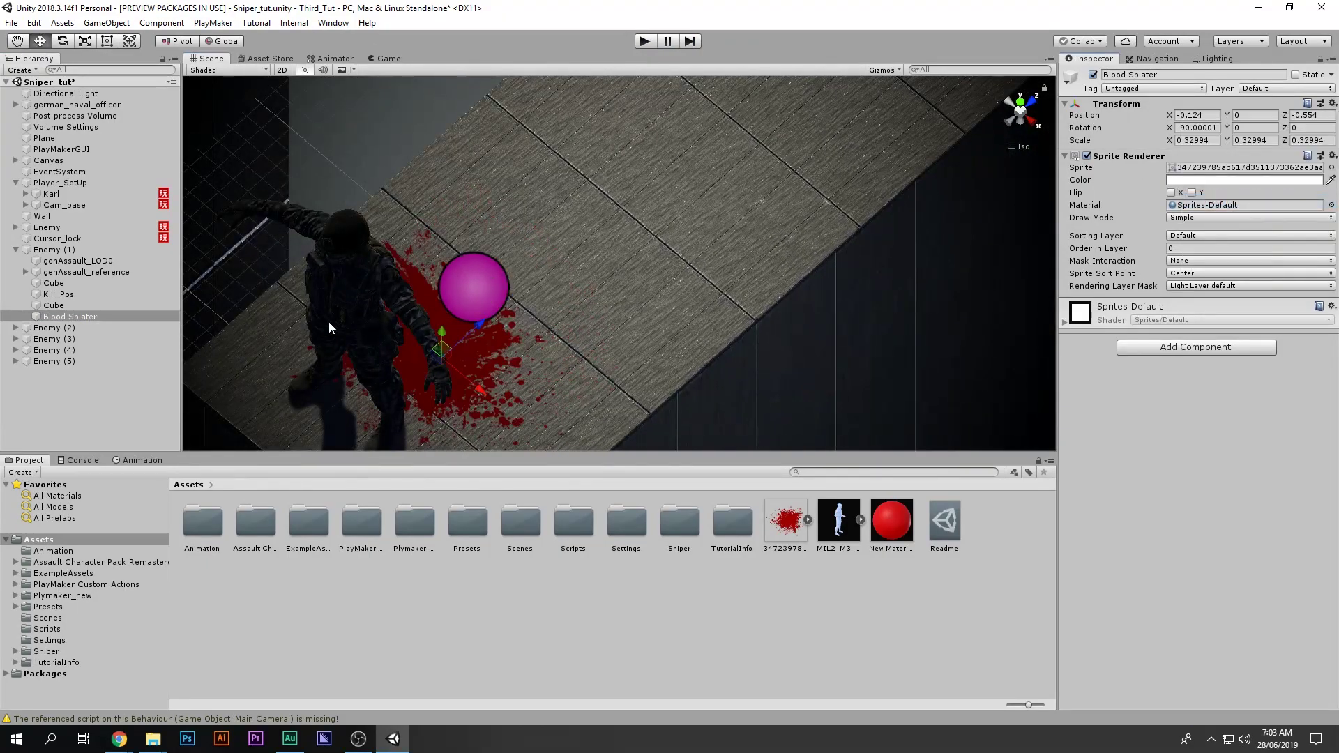
{"action": "scroll", "coordinate": [444, 285], "scroll_direction": "down", "scroll_amount": 3}
{"action": "middle_click_drag", "start_coordinate": [443, 285], "coordinate": [500, 221]}
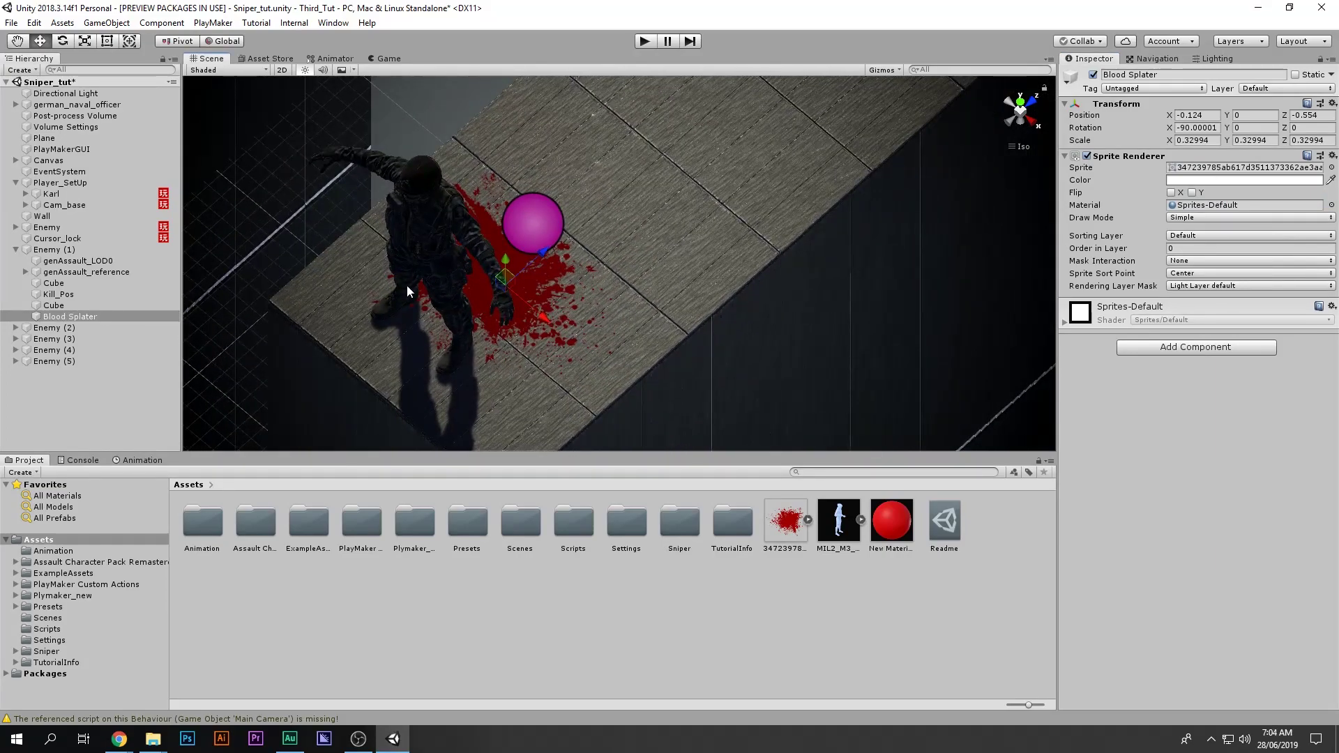
Step: Delete the other enemies, Enemy (2) through Enemy (5), from the scene
{"action": "left_click", "coordinate": [90, 252]}
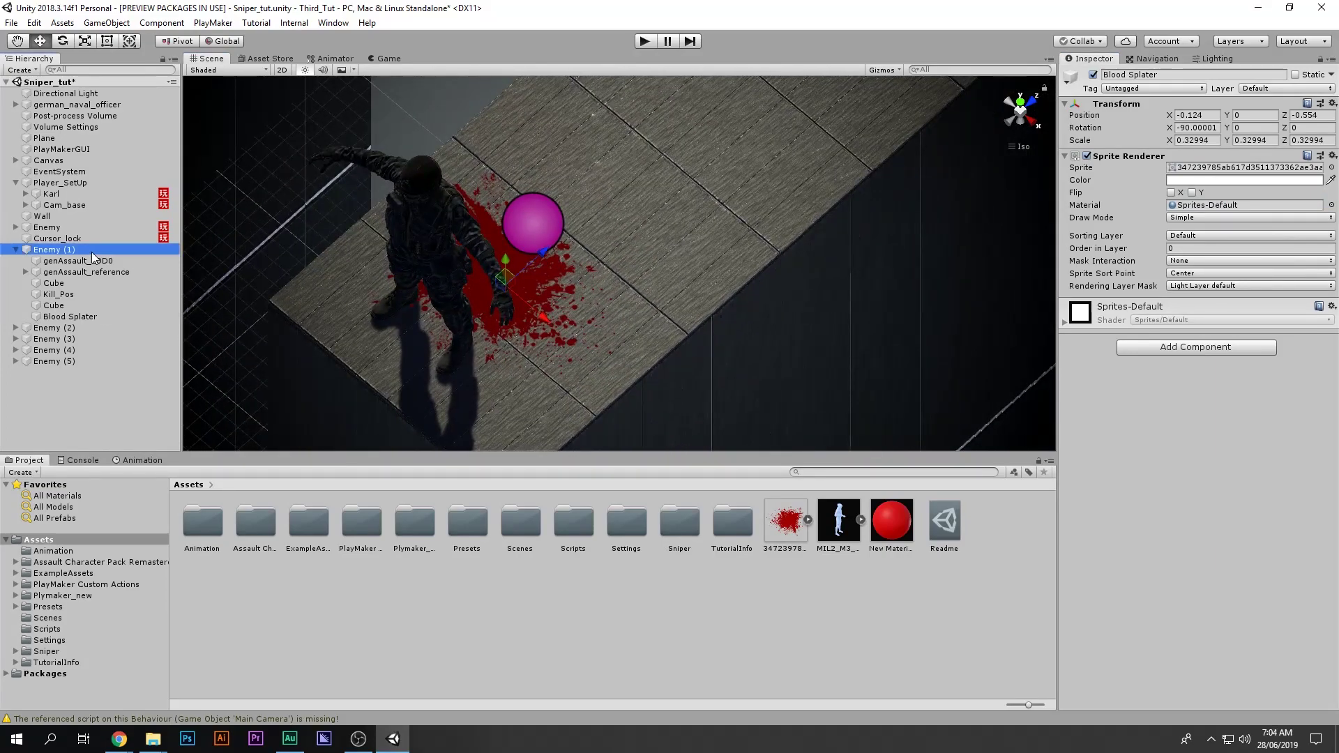
{"action": "left_click", "coordinate": [16, 250]}
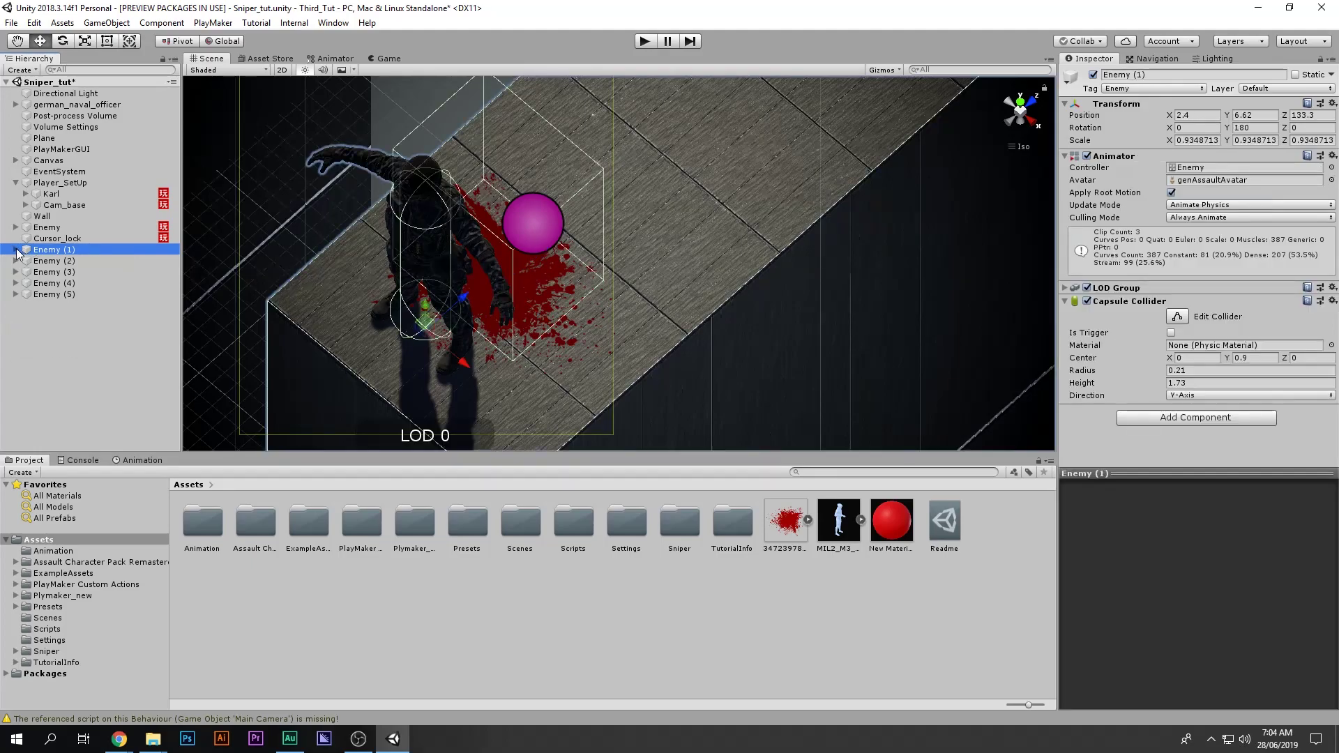
{"action": "left_click", "coordinate": [54, 261]}
{"action": "left_click", "coordinate": [67, 295], "text": "shift"}
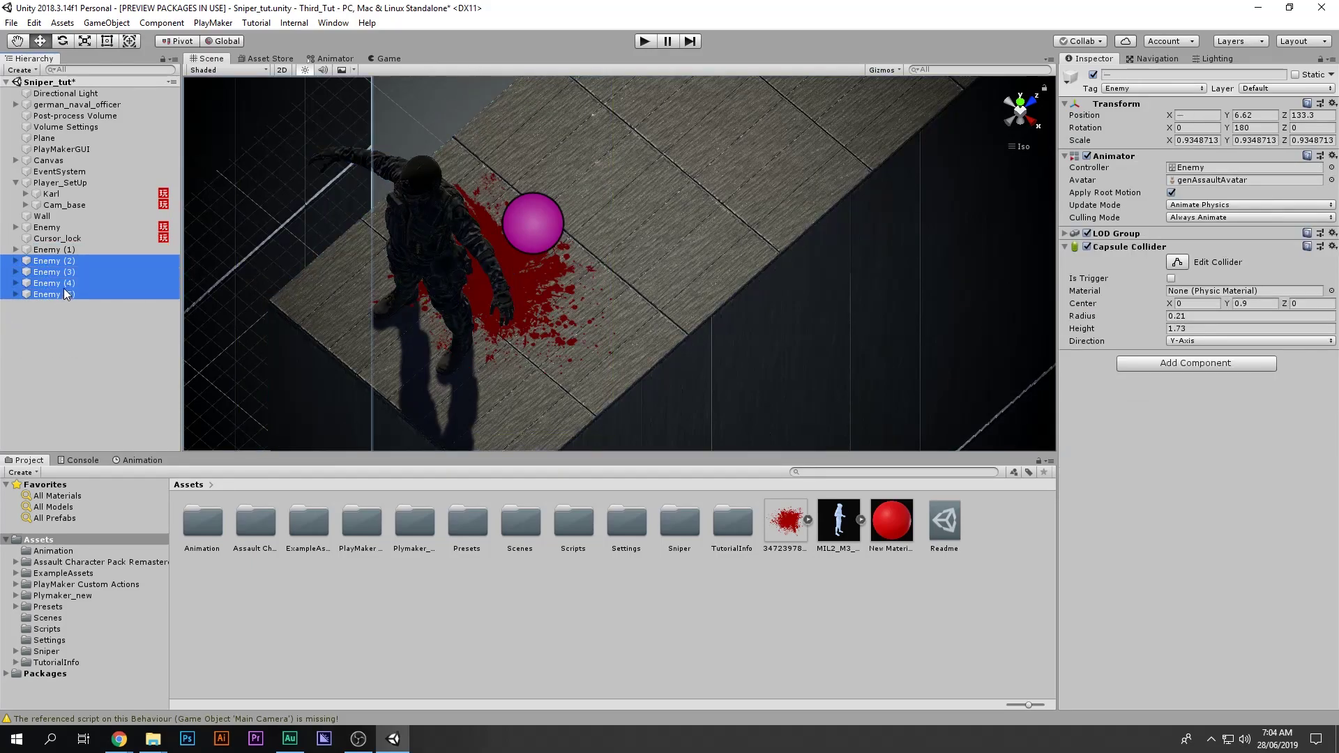
{"action": "key", "text": "Delete"}
{"action": "scroll", "coordinate": [530, 314], "scroll_direction": "down", "scroll_amount": 3}
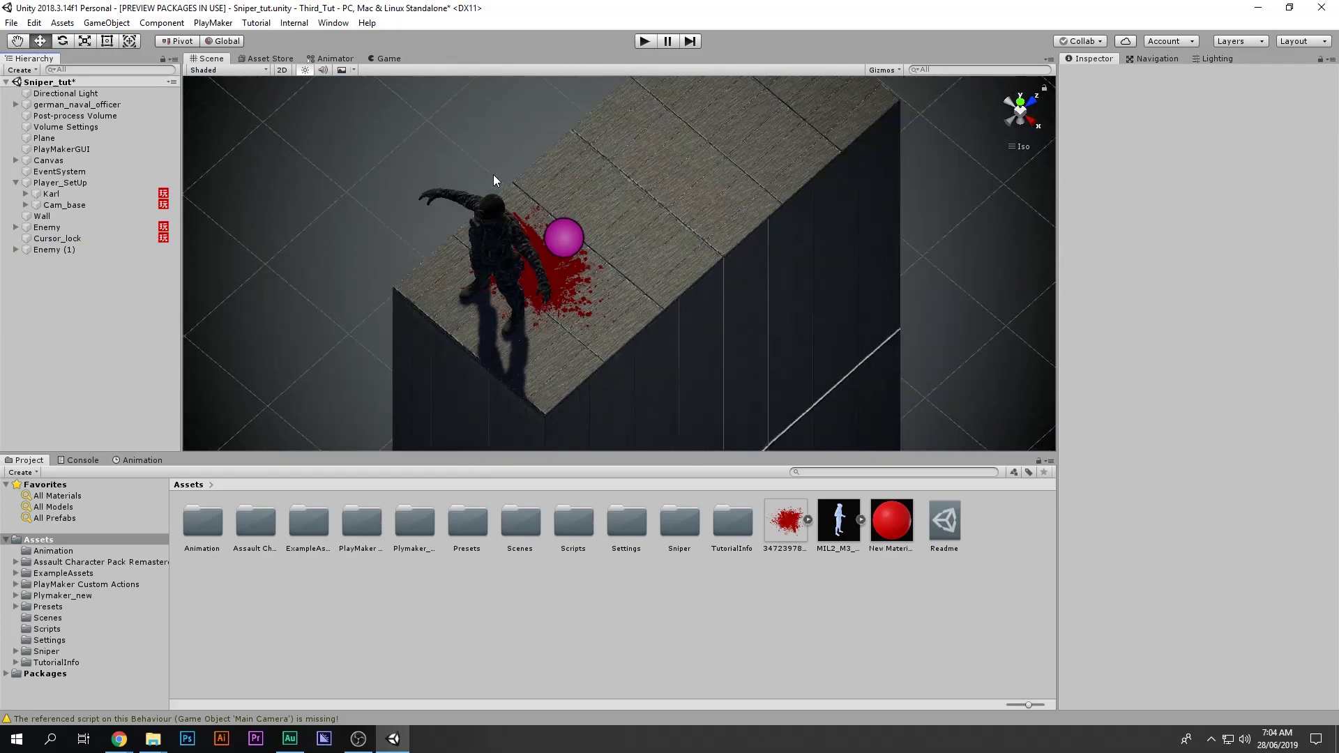
Step: Rename the remaining Enemy (1) object as Enemy
{"action": "left_click", "coordinate": [60, 249]}
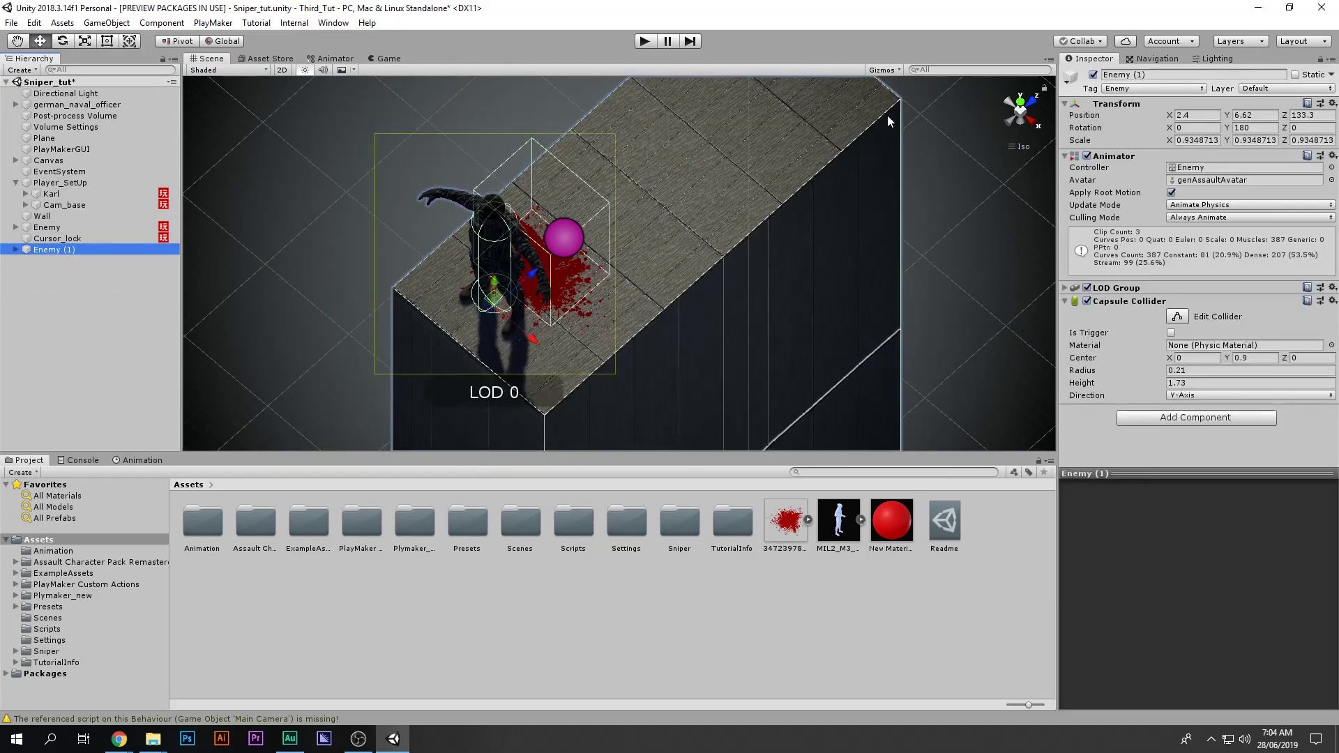
{"action": "left_click", "coordinate": [1155, 74]}
{"action": "key", "text": "BackSpace"}
{"action": "key", "text": "BackSpace"}
{"action": "key", "text": "BackSpace"}
{"action": "key", "text": "BackSpace"}
{"action": "left_click", "coordinate": [92, 300]}
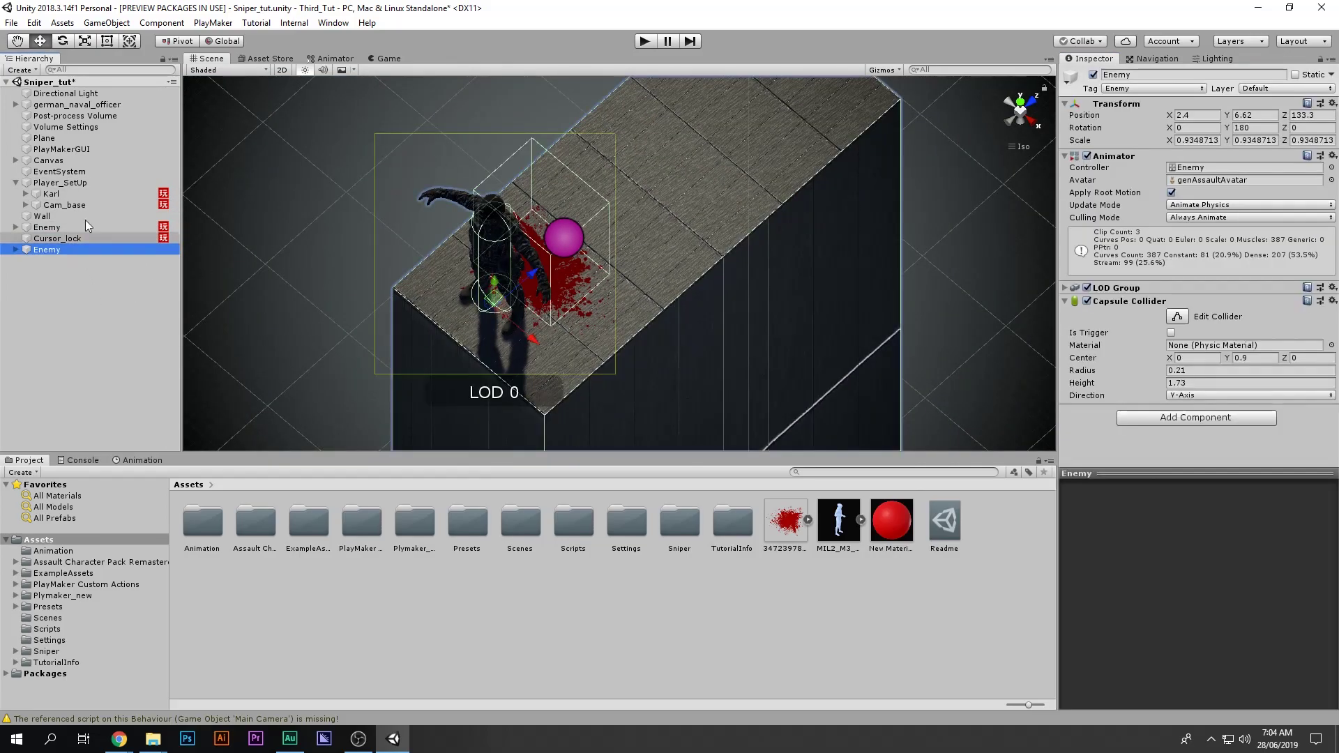
Step: Open Karl's Movement FSM in the PlayMaker editor and examine its movement states and the actions of State 2
{"action": "left_click", "coordinate": [115, 195]}
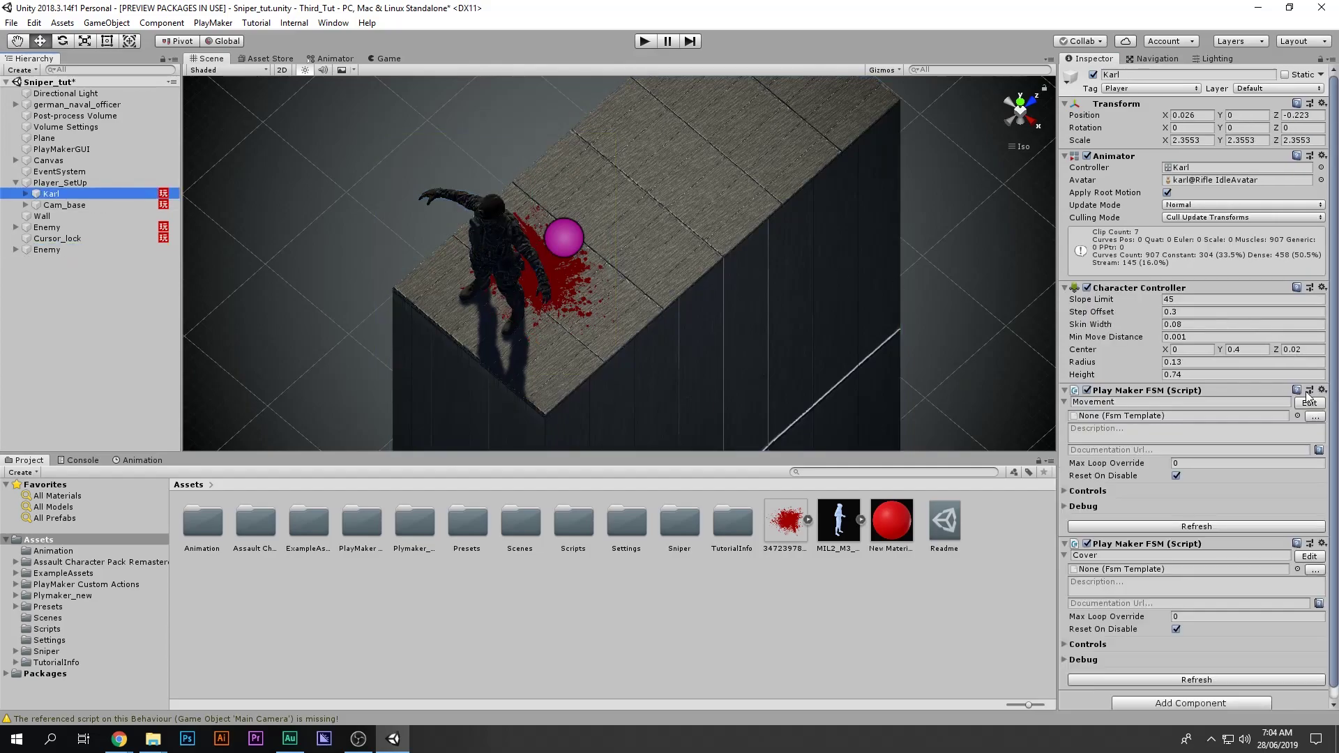
{"action": "left_click", "coordinate": [1309, 402]}
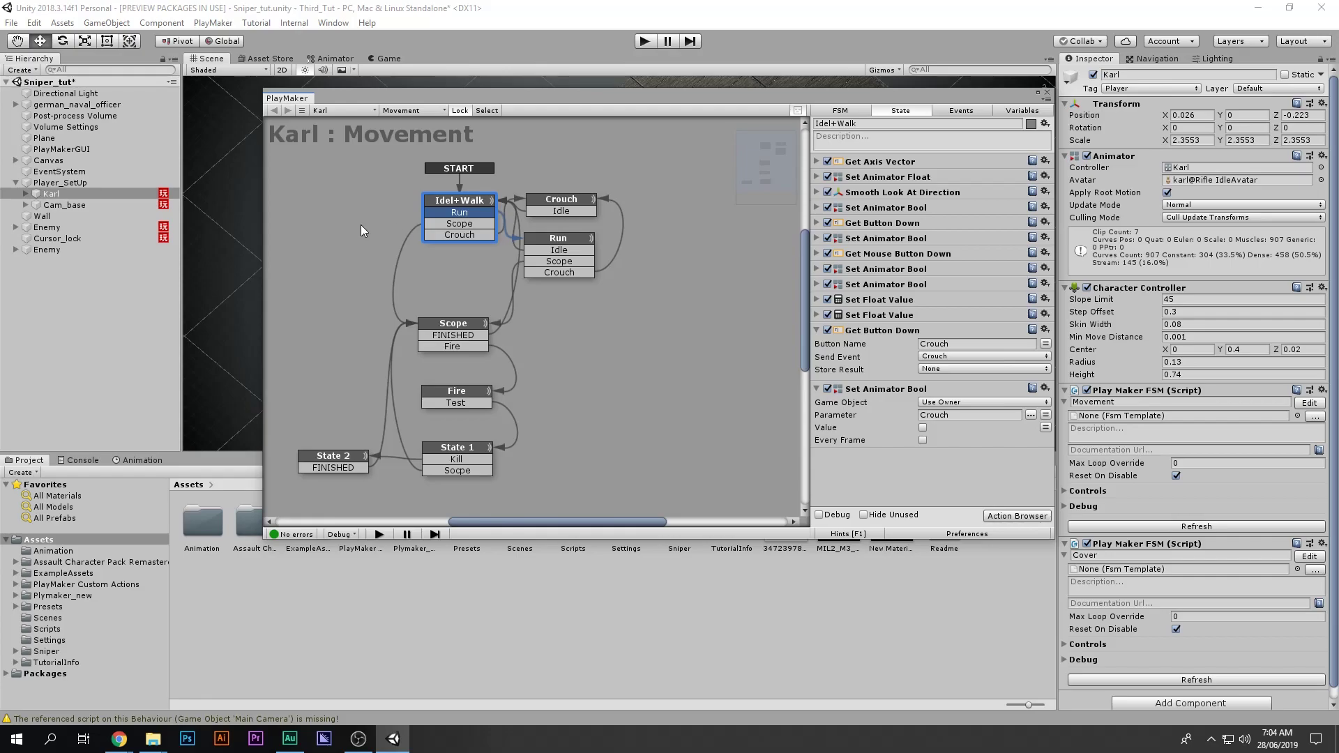
{"action": "middle_click_drag", "start_coordinate": [483, 445], "coordinate": [539, 446]}
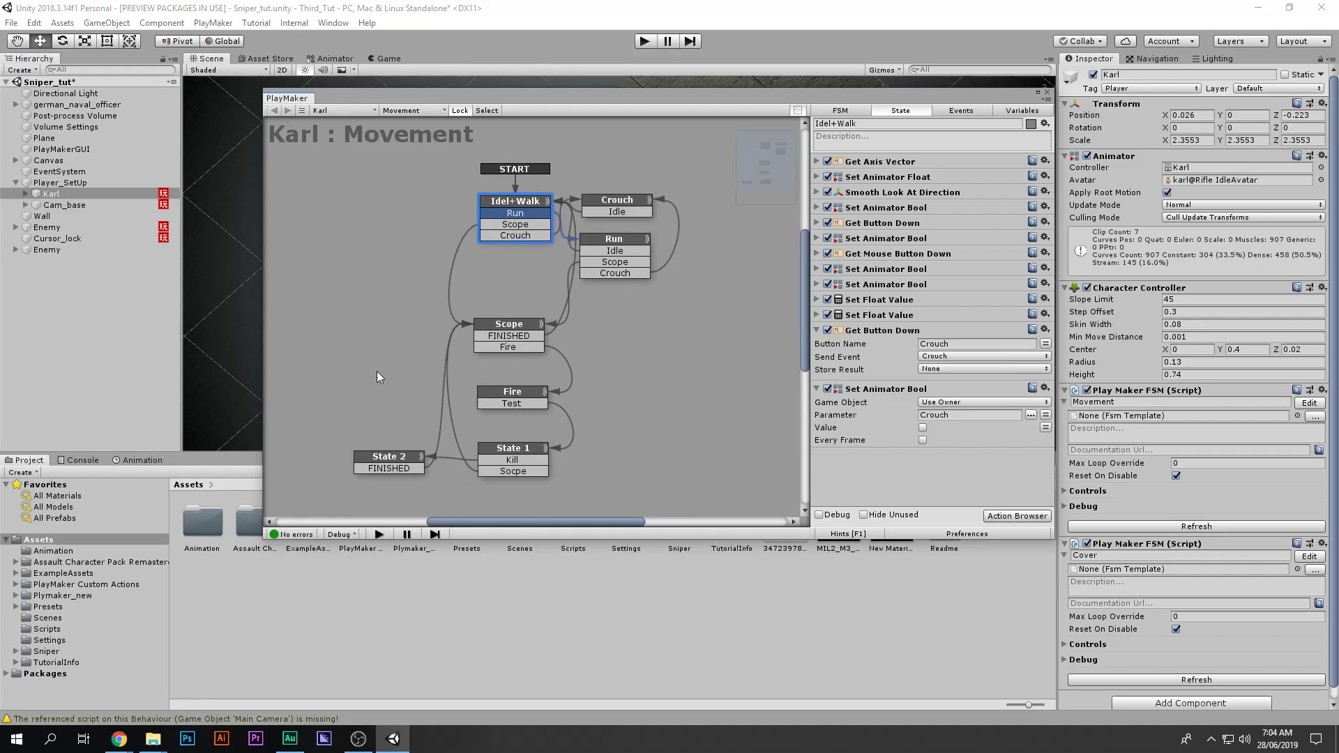
{"action": "middle_click_drag", "start_coordinate": [405, 387], "coordinate": [412, 384]}
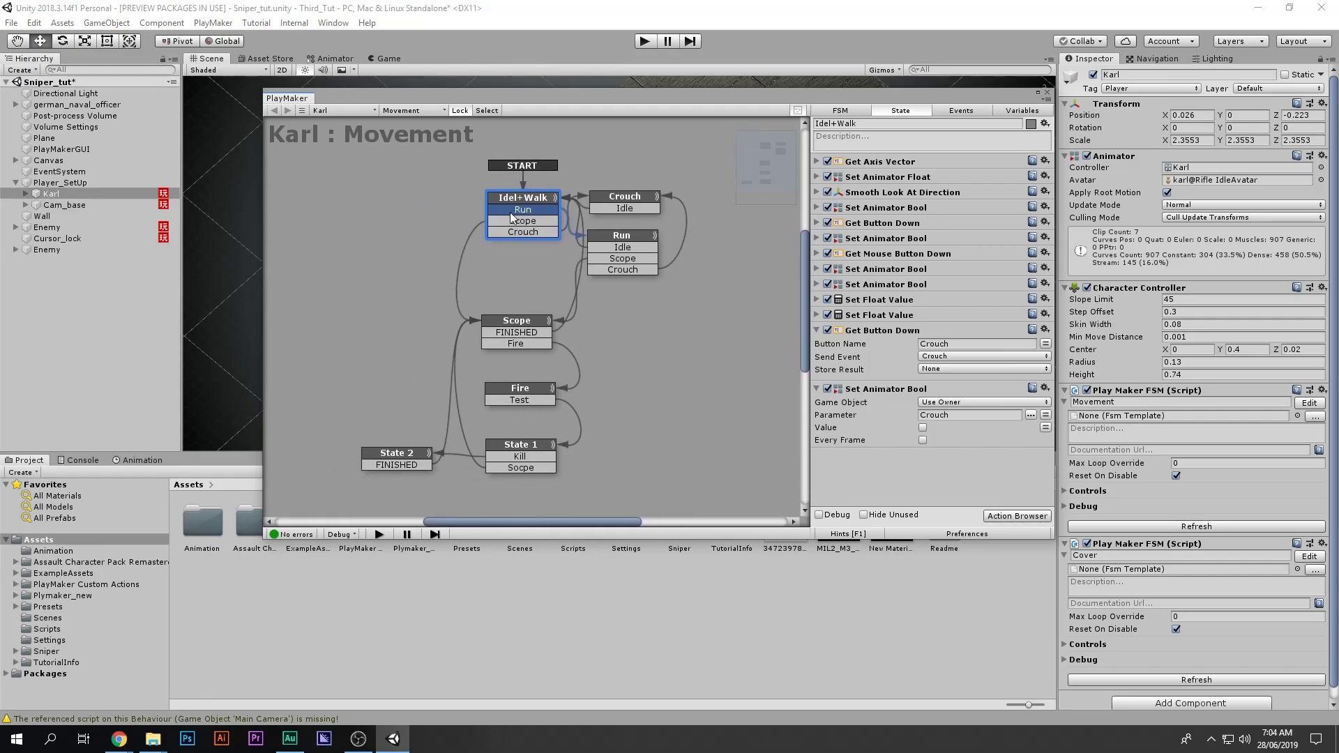
{"action": "left_click_drag", "start_coordinate": [332, 153], "coordinate": [703, 521]}
{"action": "left_click", "coordinate": [688, 485]}
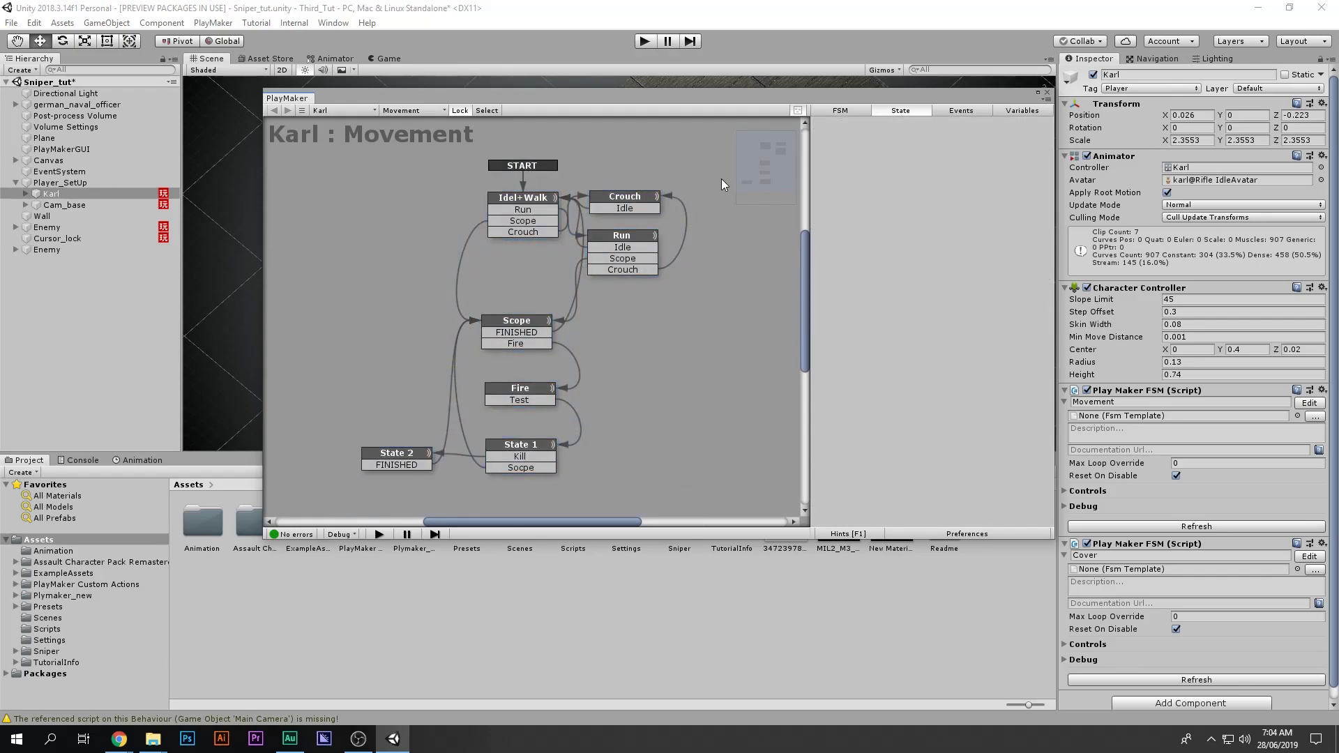
{"action": "left_click_drag", "start_coordinate": [693, 206], "coordinate": [455, 287]}
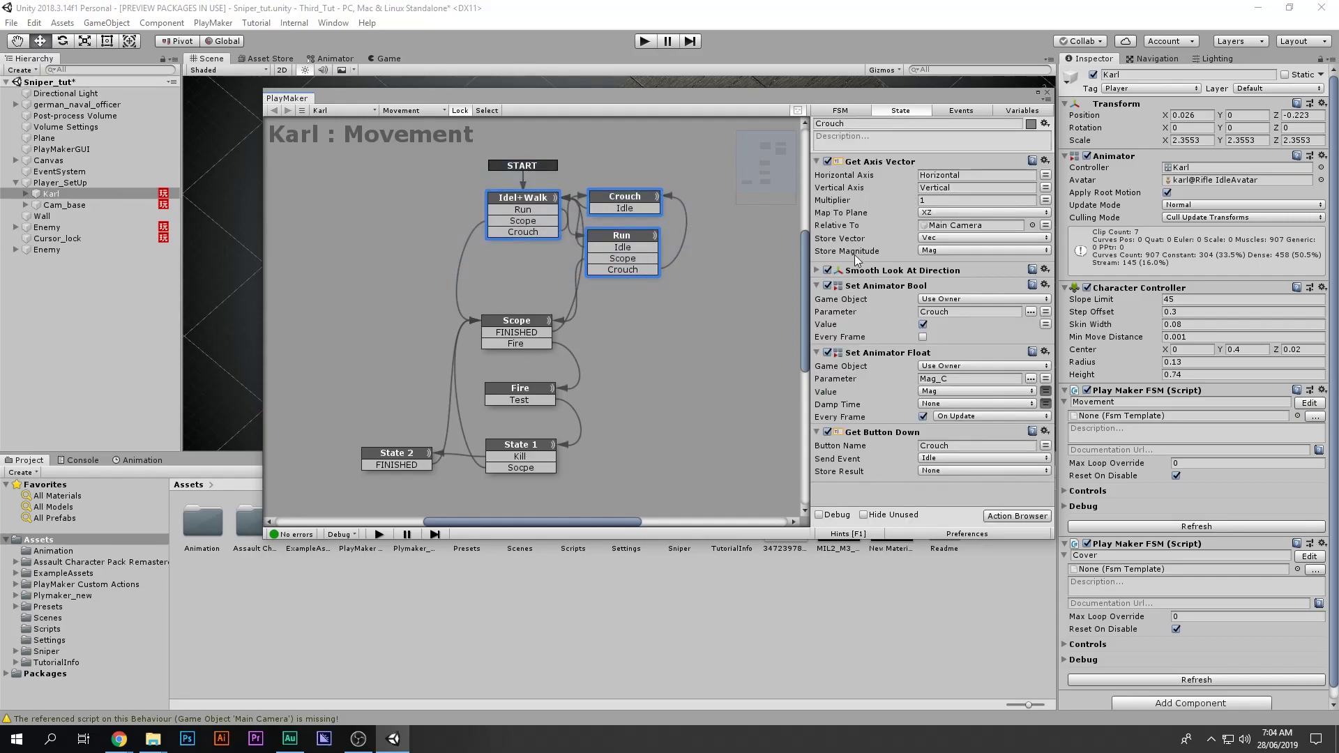
{"action": "left_click", "coordinate": [429, 453]}
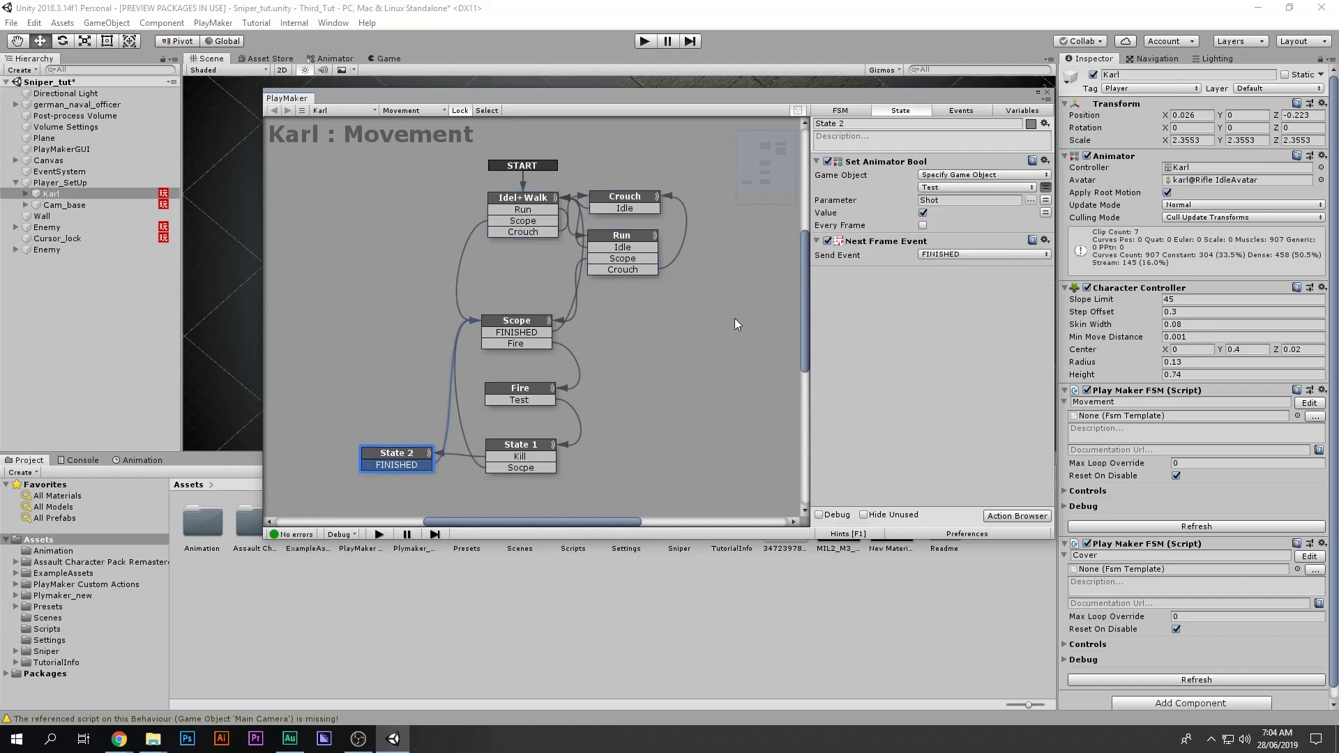
{"action": "left_click", "coordinate": [408, 397]}
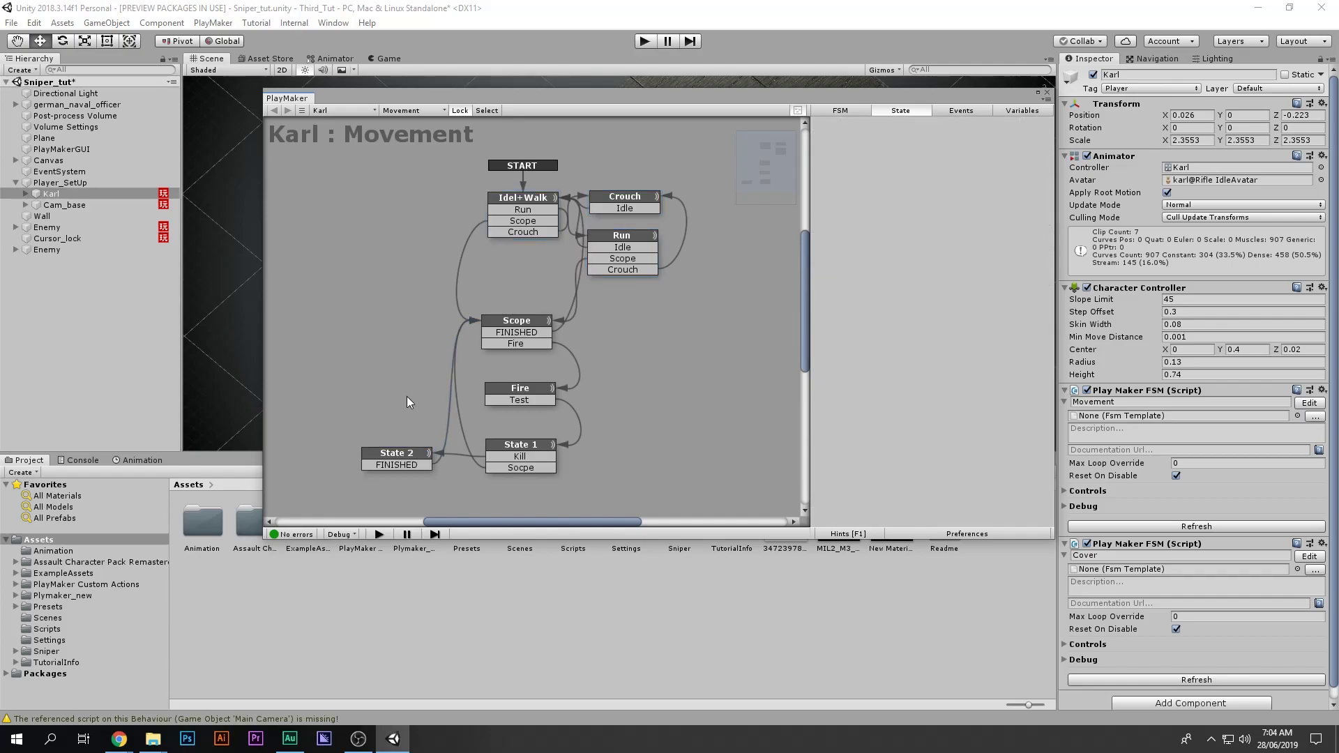
Step: Check State 2 of Karl's Movement FSM and examine the states and actions in the first Enemy's FSM
{"action": "left_click", "coordinate": [408, 452]}
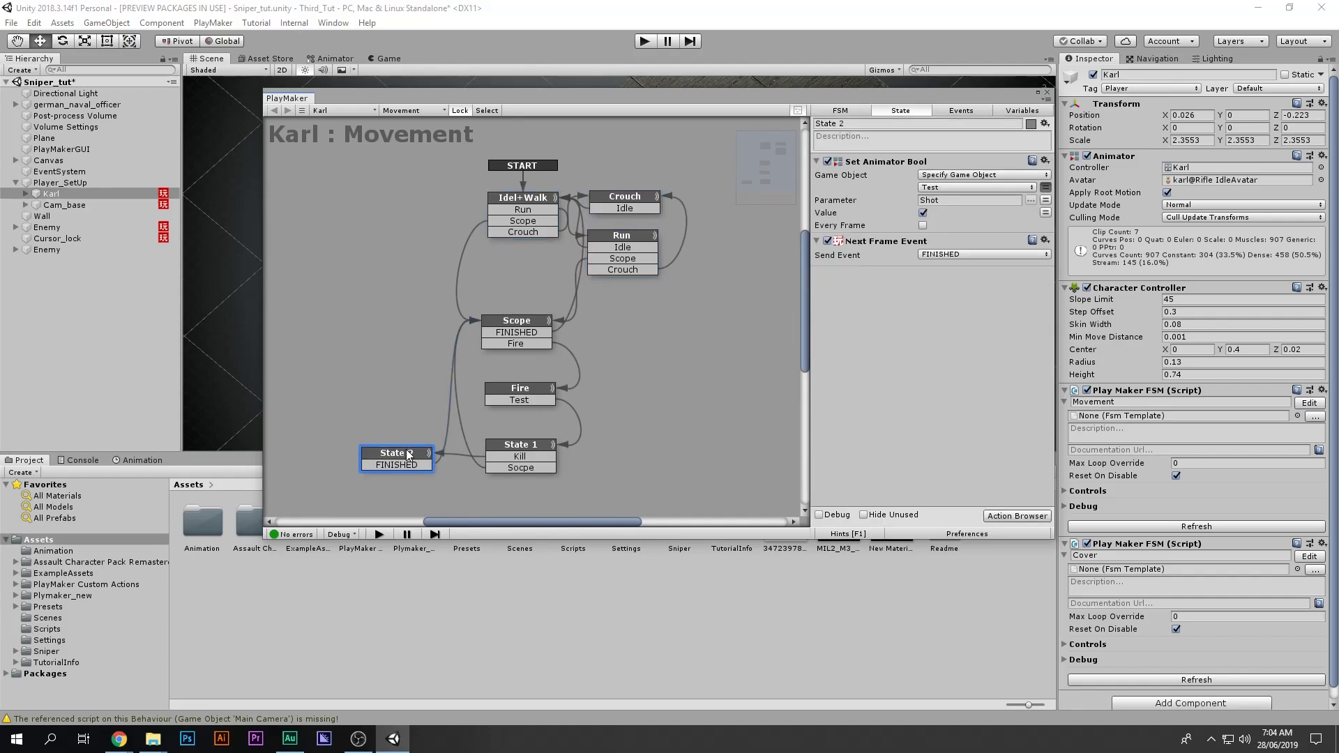
{"action": "left_click", "coordinate": [398, 406]}
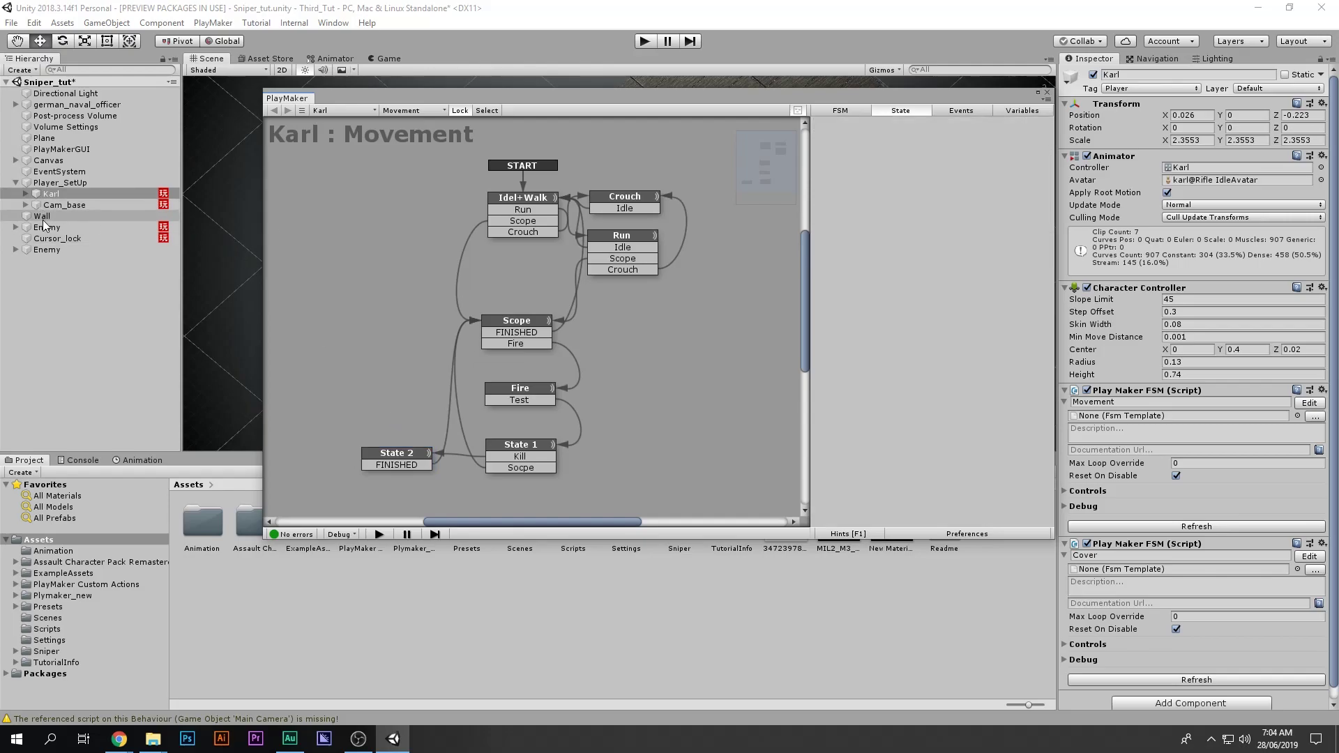
{"action": "left_click", "coordinate": [85, 230]}
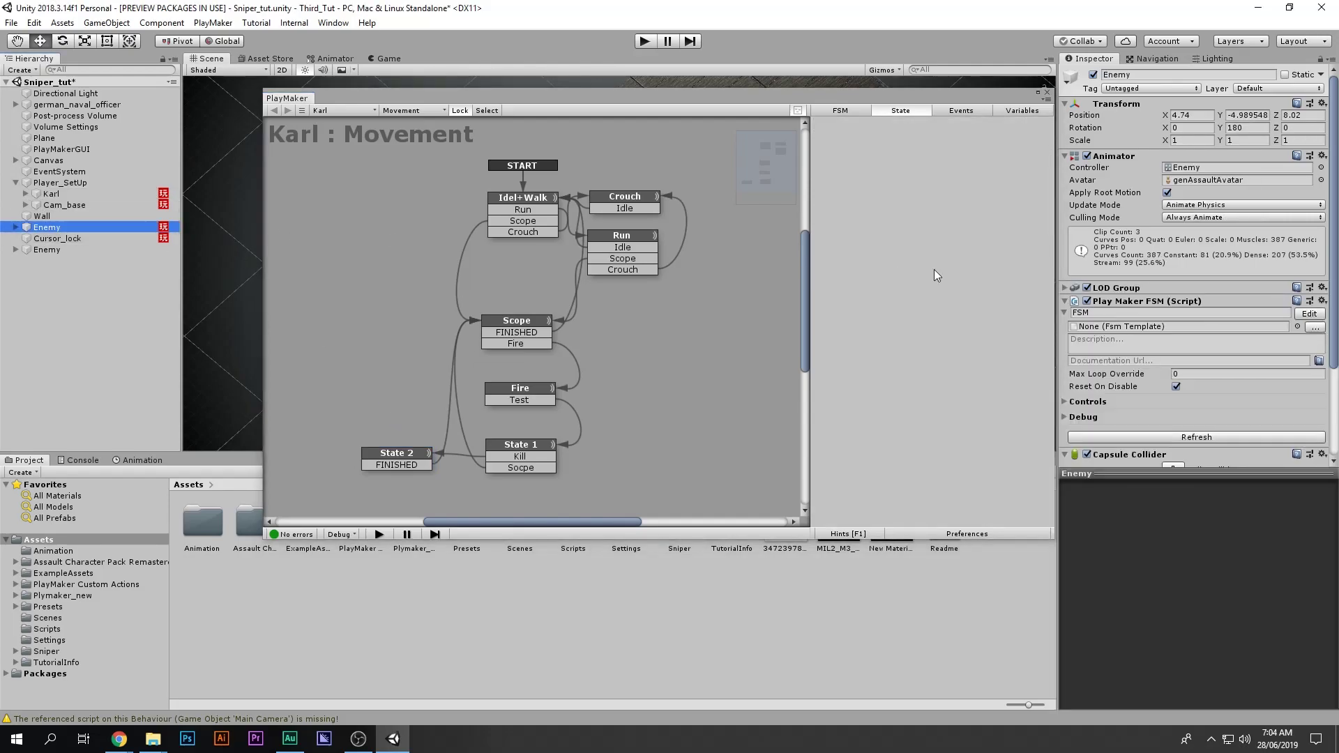
{"action": "left_click", "coordinate": [1308, 317]}
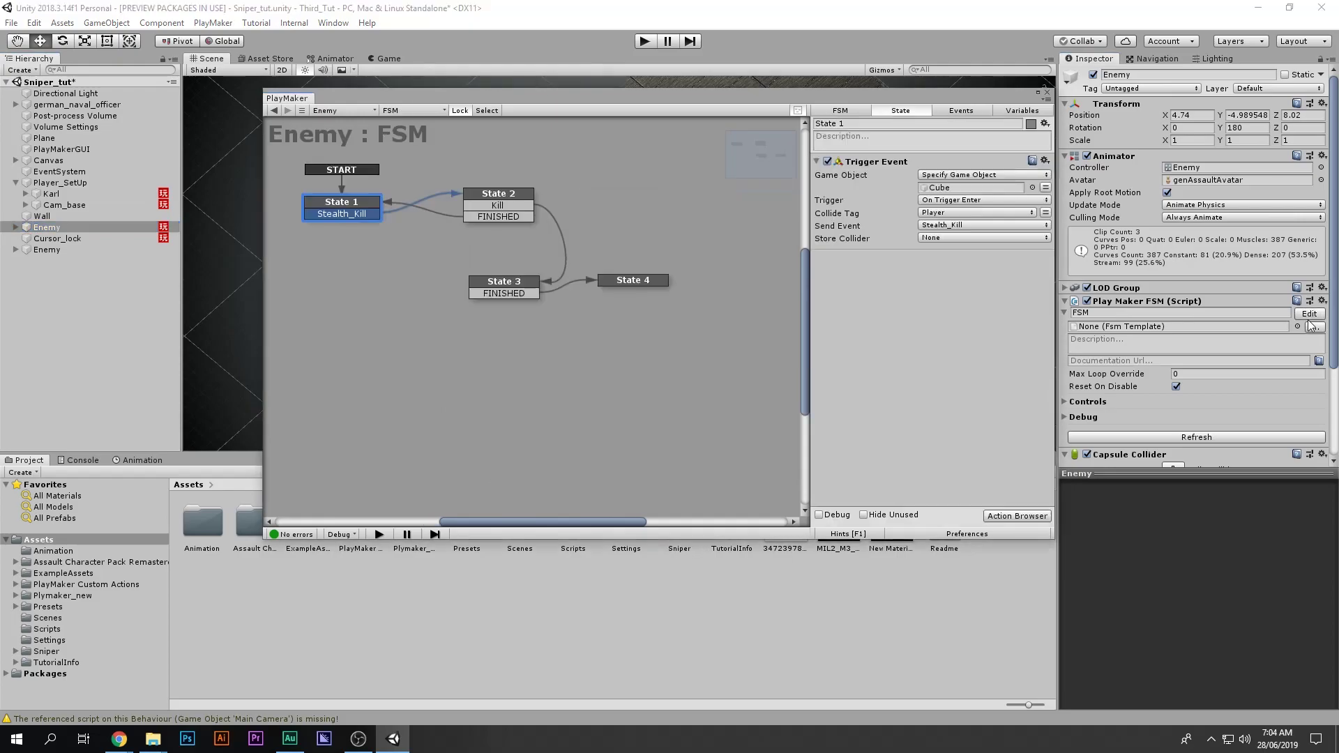
{"action": "left_click", "coordinate": [497, 205]}
{"action": "left_click", "coordinate": [536, 288]}
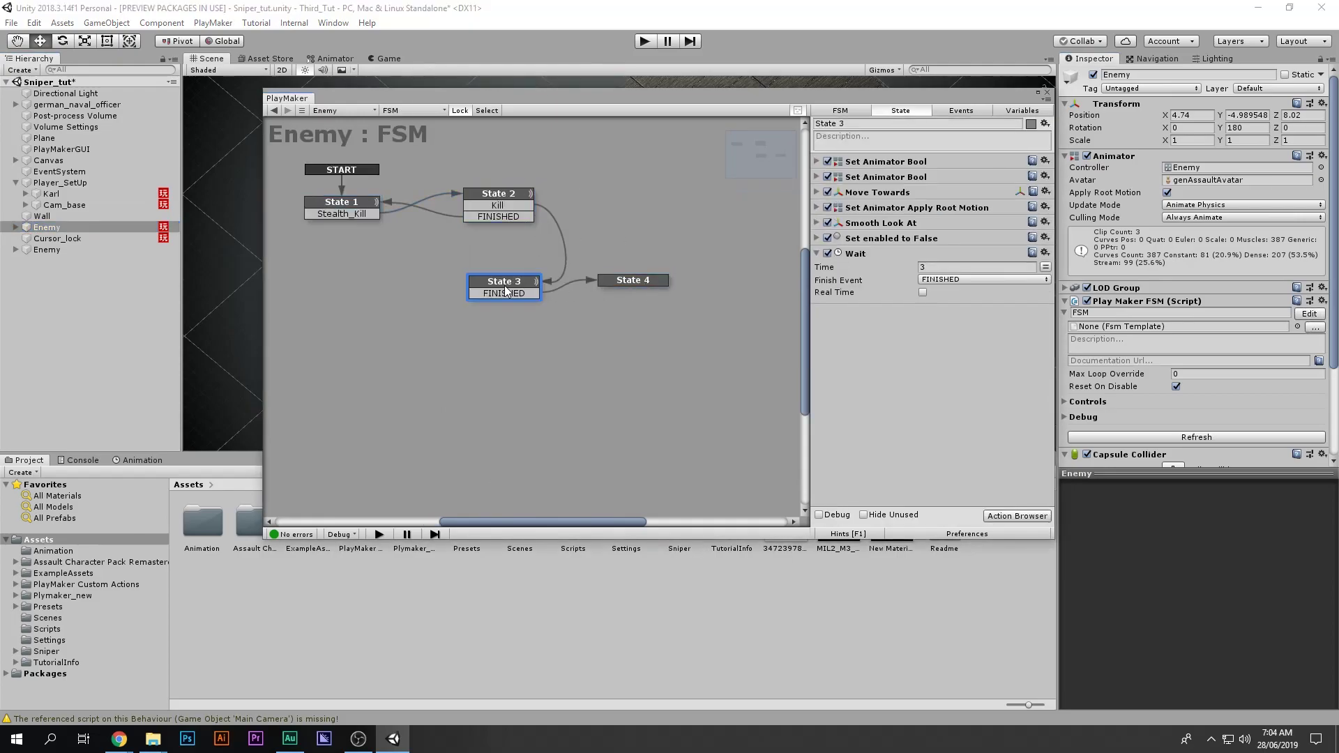
Step: Delete State 2, State 3 and State 4 from the first Enemy's FSM
{"action": "left_click", "coordinate": [1322, 305]}
{"action": "key", "text": "Escape"}
{"action": "left_click_drag", "start_coordinate": [617, 168], "coordinate": [450, 334]}
{"action": "left_click", "coordinate": [681, 267]}
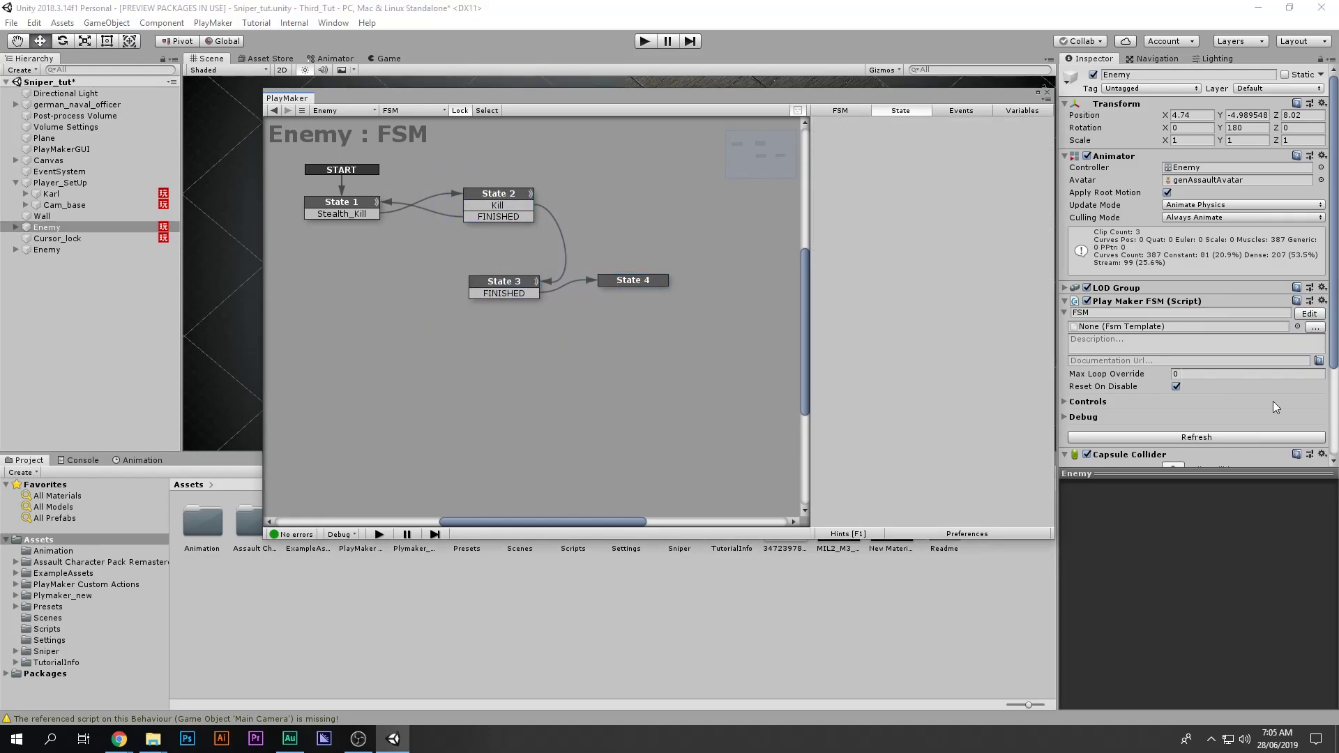
{"action": "scroll", "coordinate": [1269, 408], "scroll_direction": "down", "scroll_amount": 3}
{"action": "left_click_drag", "start_coordinate": [692, 198], "coordinate": [520, 368]}
{"action": "key", "text": "Delete"}
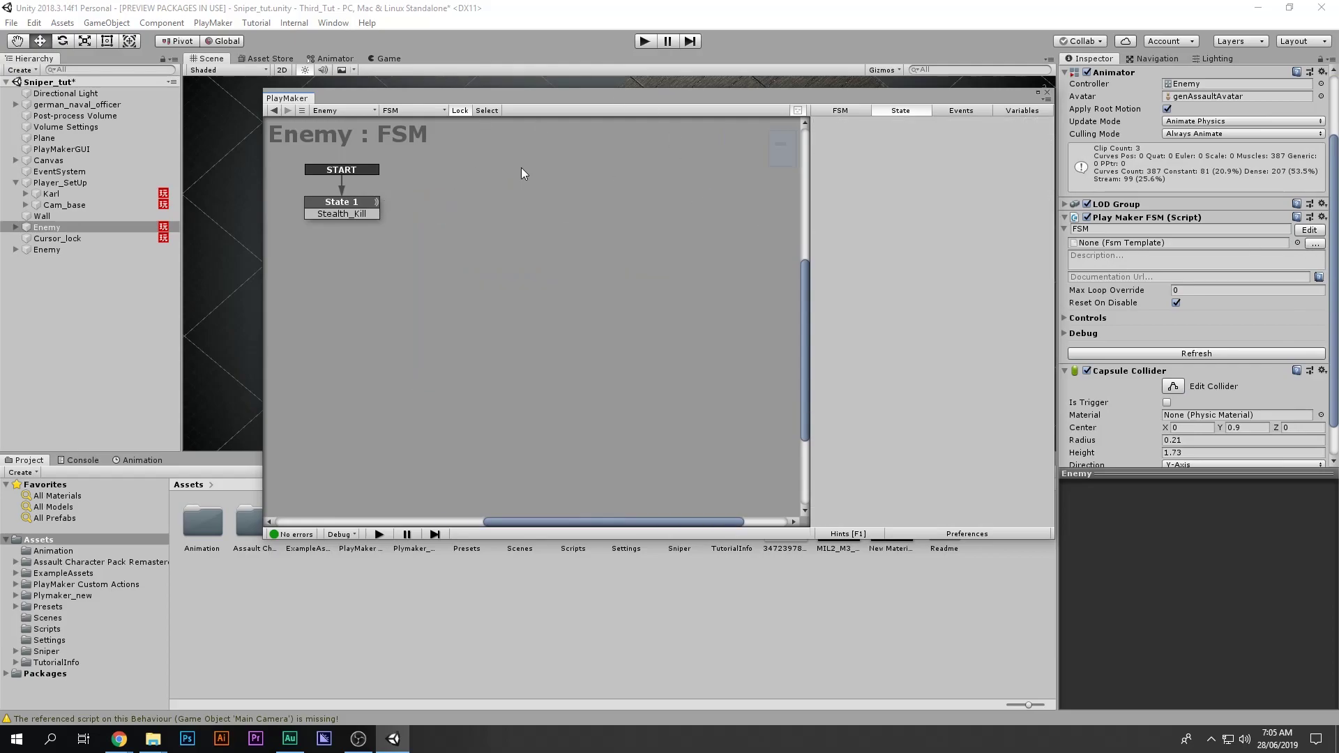
Step: Remove the Stealth_Kill transition and the Trigger Event action from State 1 of the Enemy FSM
{"action": "right_click", "coordinate": [374, 215]}
{"action": "left_click", "coordinate": [442, 404]}
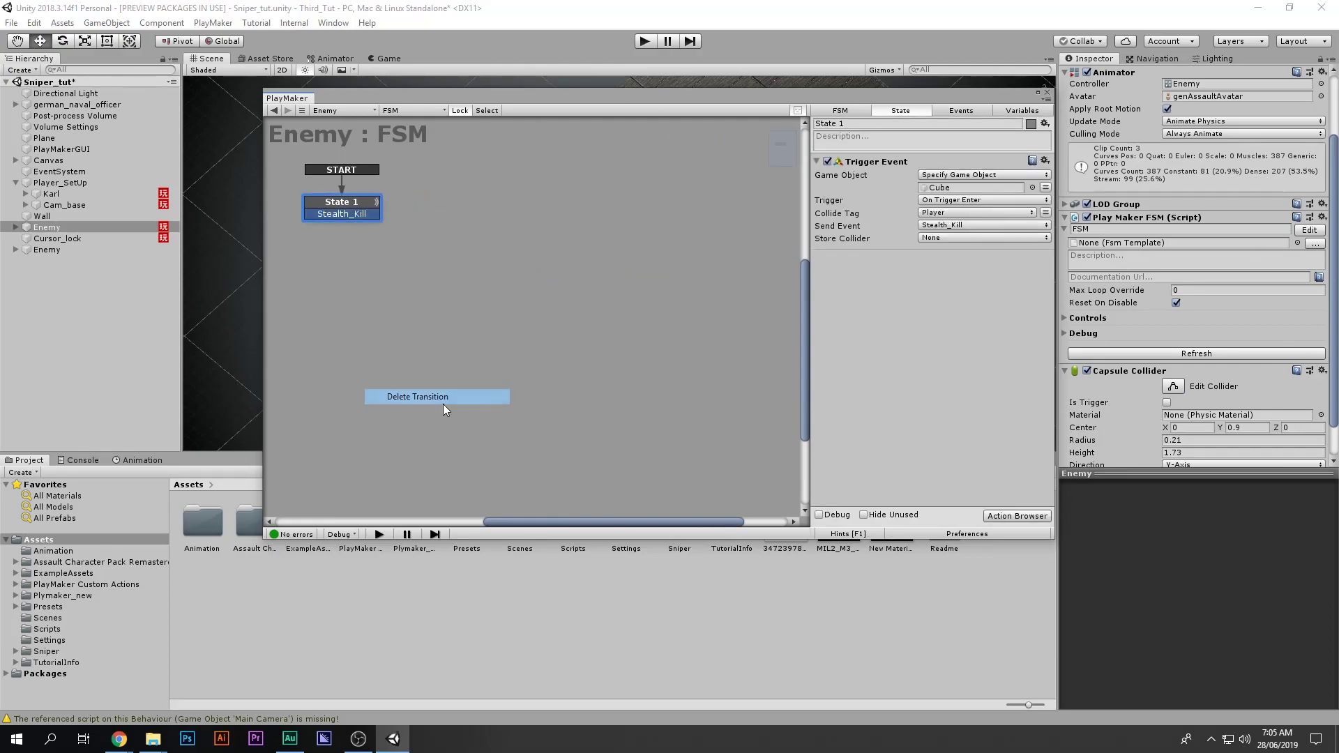
{"action": "left_click", "coordinate": [914, 172]}
{"action": "key", "text": "Delete"}
{"action": "middle_click_drag", "start_coordinate": [352, 203], "coordinate": [420, 235]}
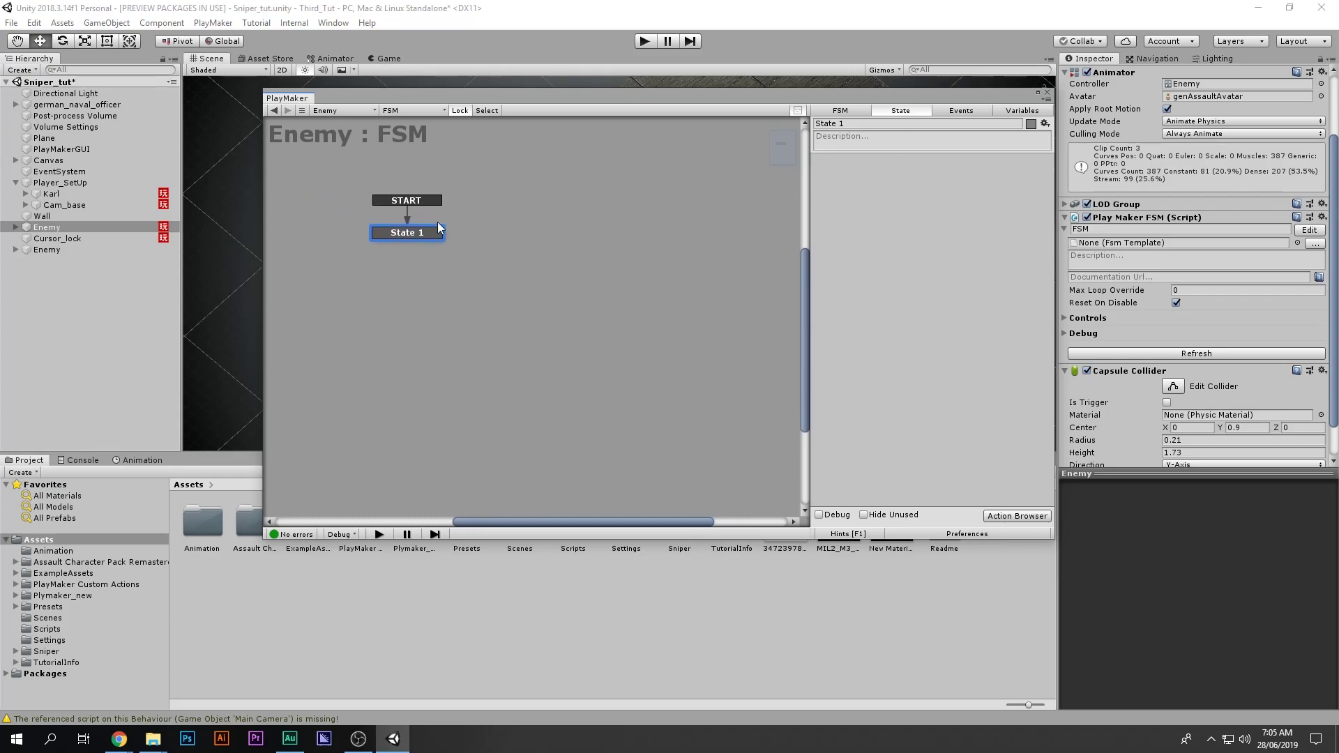
{"action": "scroll", "coordinate": [1199, 419], "scroll_direction": "down", "scroll_amount": 2}
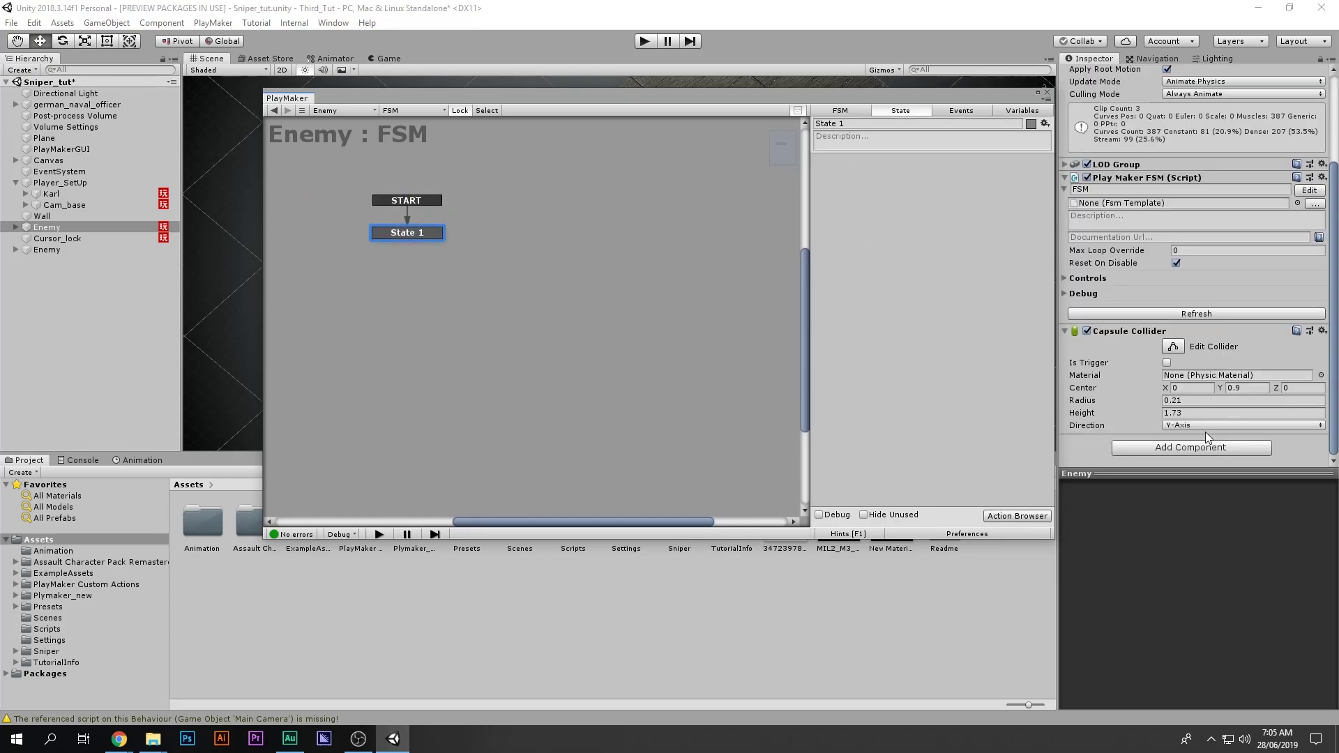
{"action": "left_click", "coordinate": [1158, 450]}
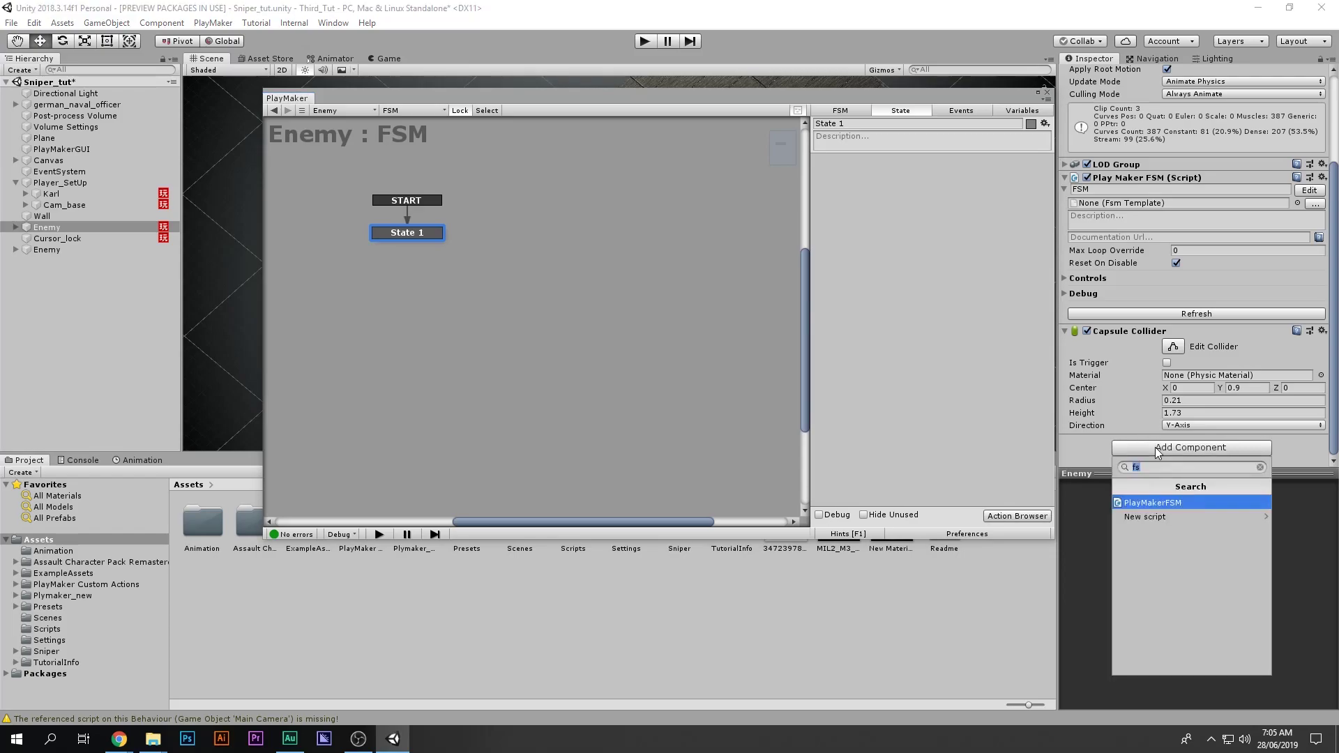
{"action": "left_click", "coordinate": [492, 292]}
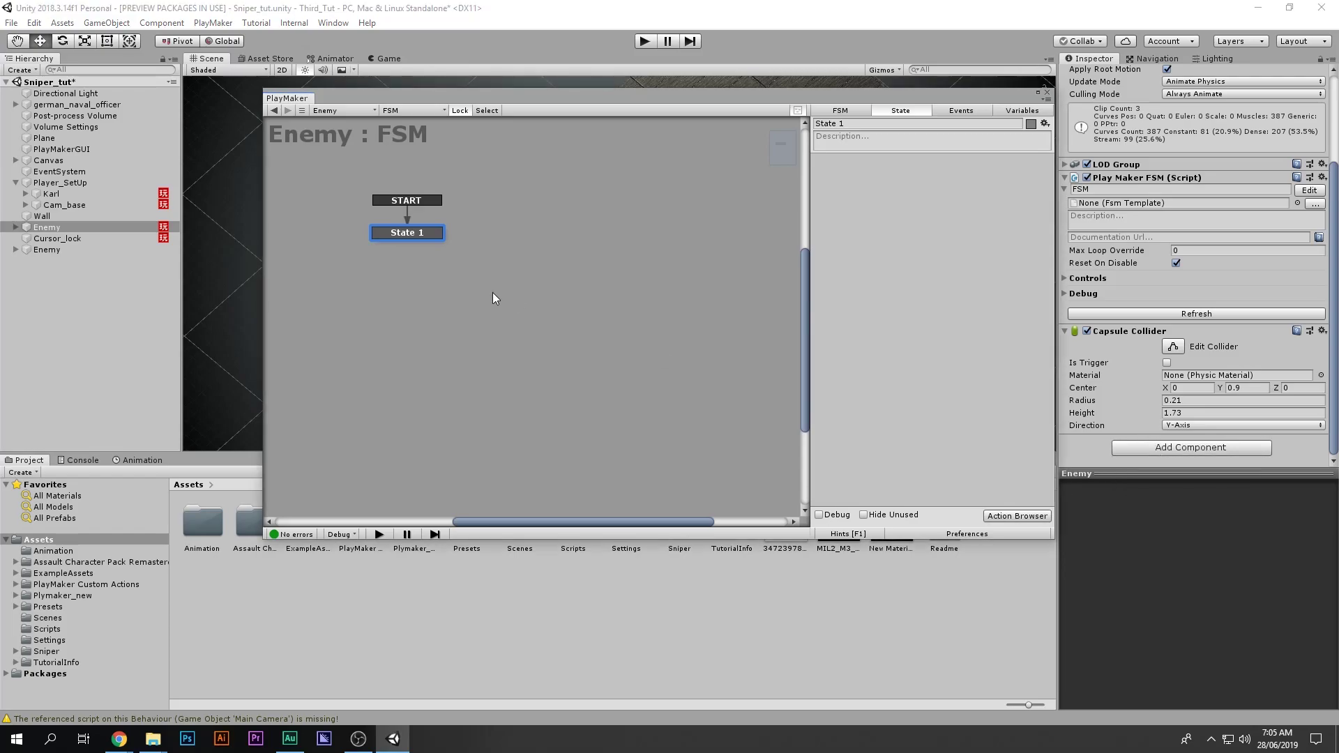
Step: Add a Bool Test action to State 1 of the Enemy FSM
{"action": "middle_click_drag", "start_coordinate": [442, 252], "coordinate": [491, 274]}
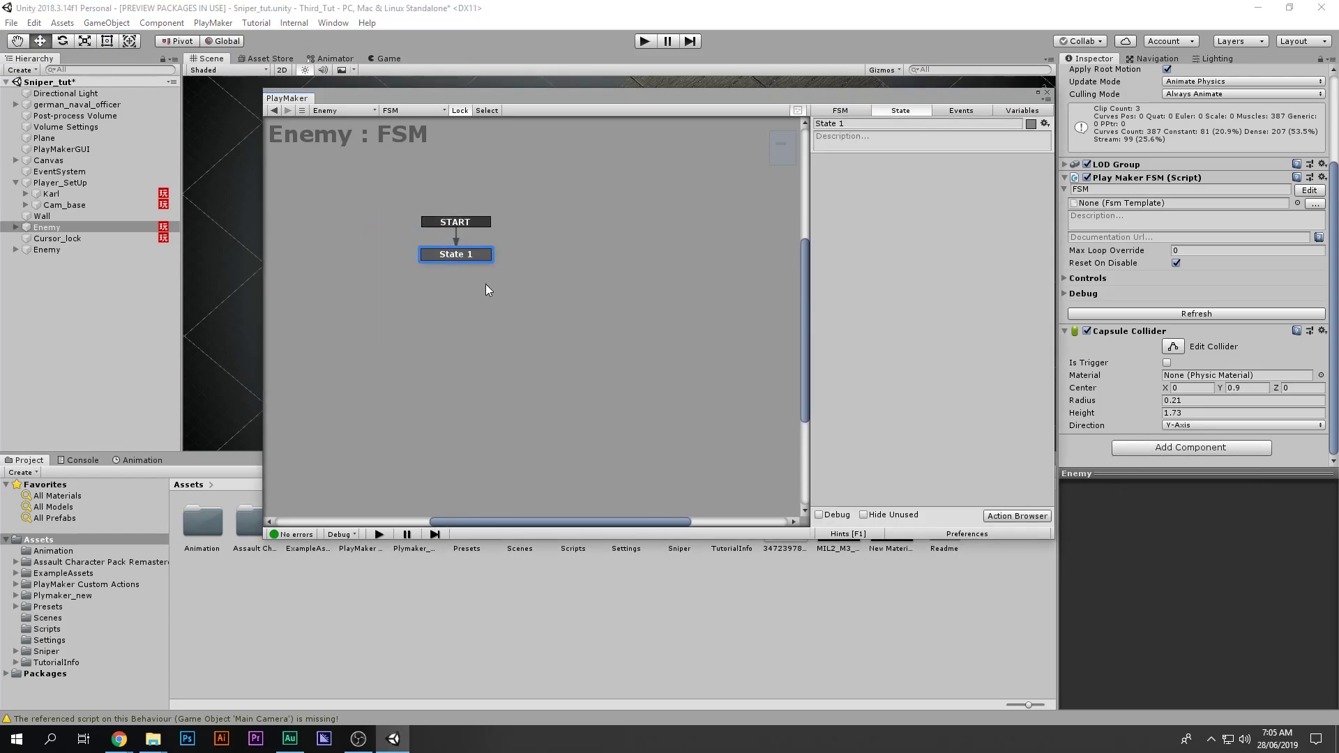
{"action": "left_click_drag", "start_coordinate": [813, 102], "coordinate": [731, 150]}
{"action": "middle_click_drag", "start_coordinate": [530, 307], "coordinate": [606, 304]}
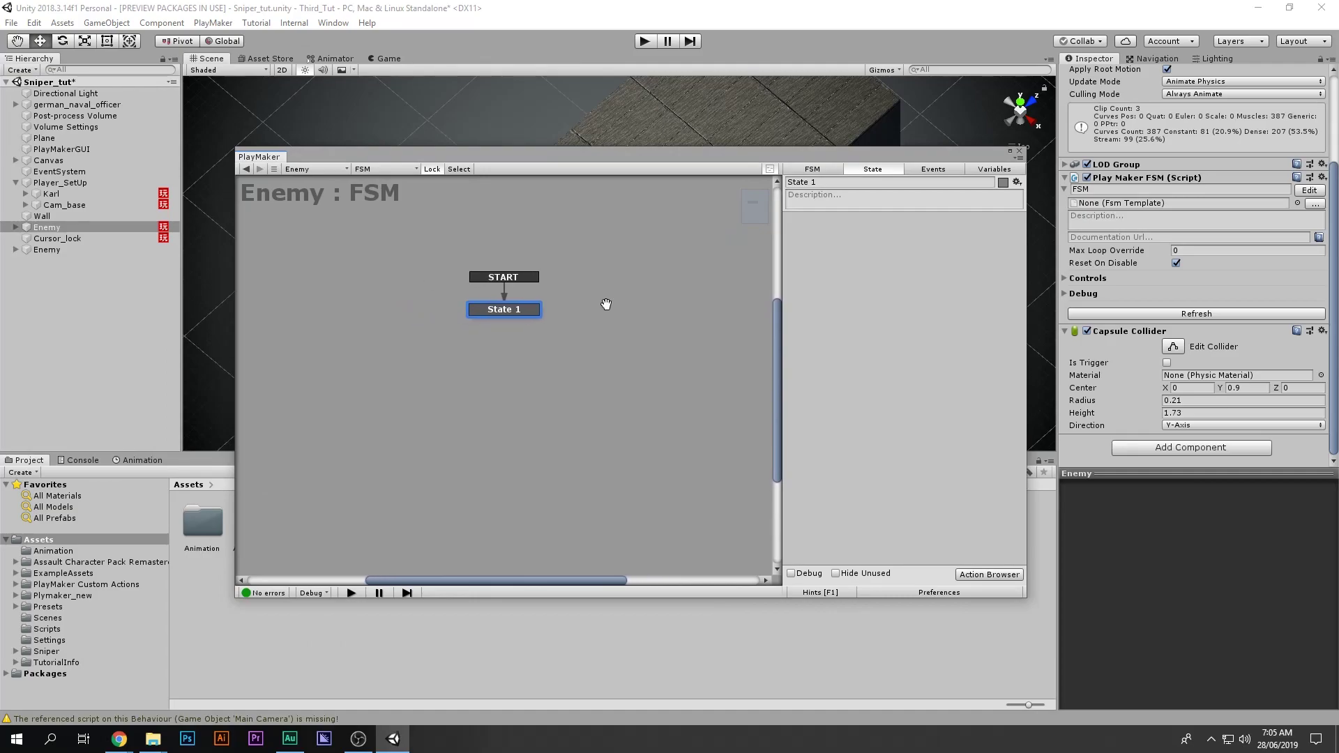
{"action": "double_click", "coordinate": [856, 287]}
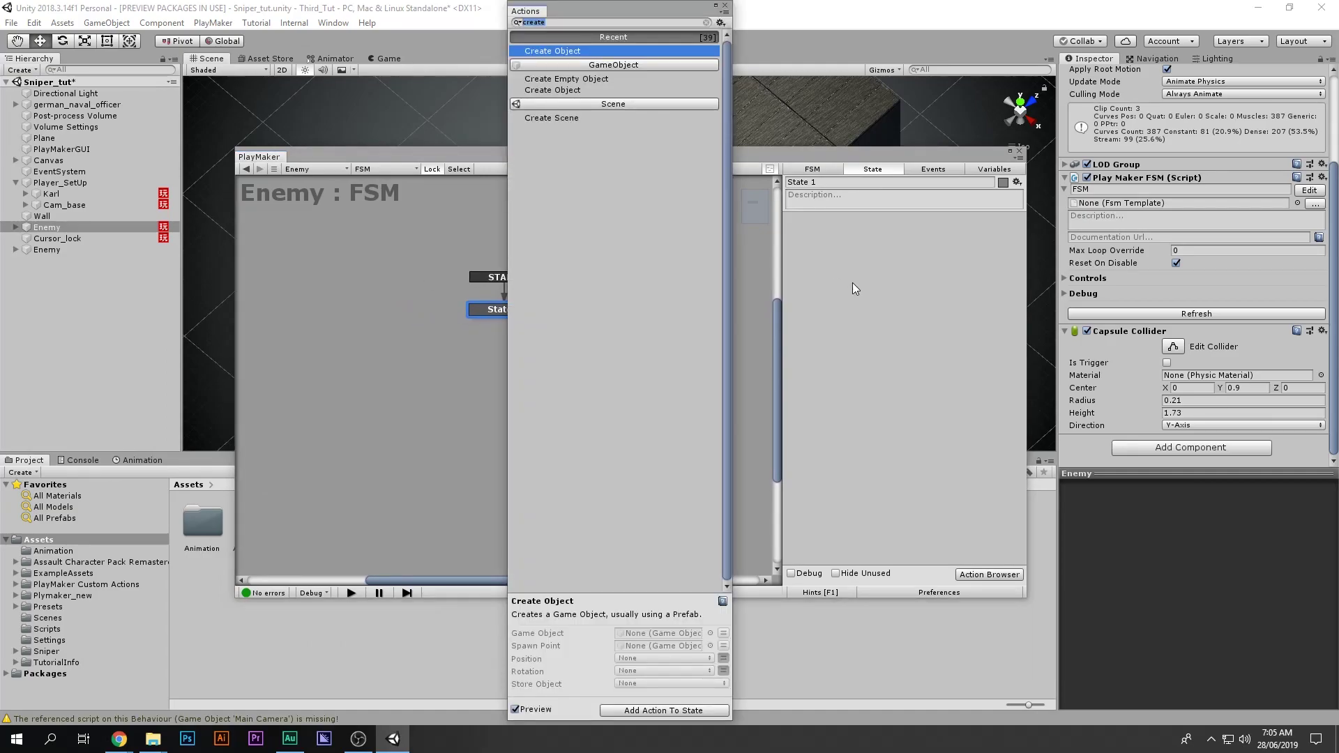
{"action": "type", "text": "Bool tes"}
{"action": "key", "text": "Return"}
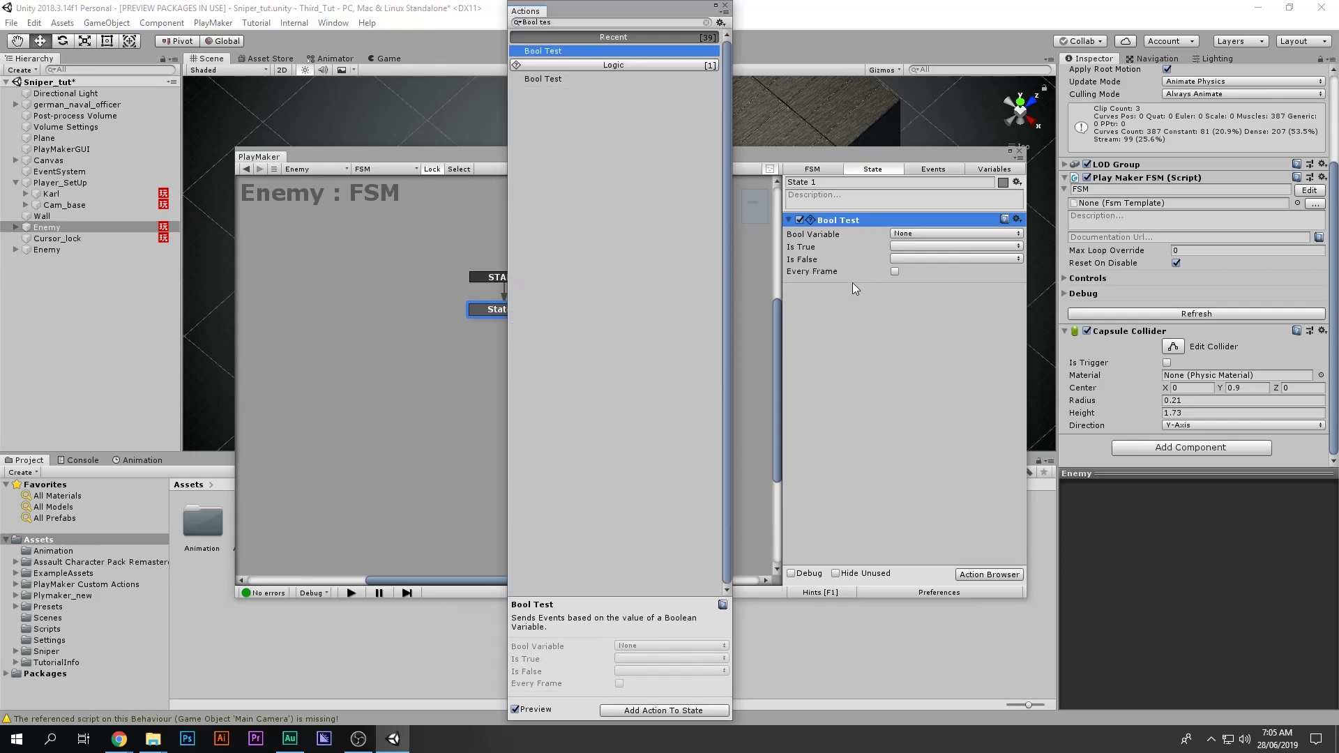
{"action": "left_click", "coordinate": [725, 4]}
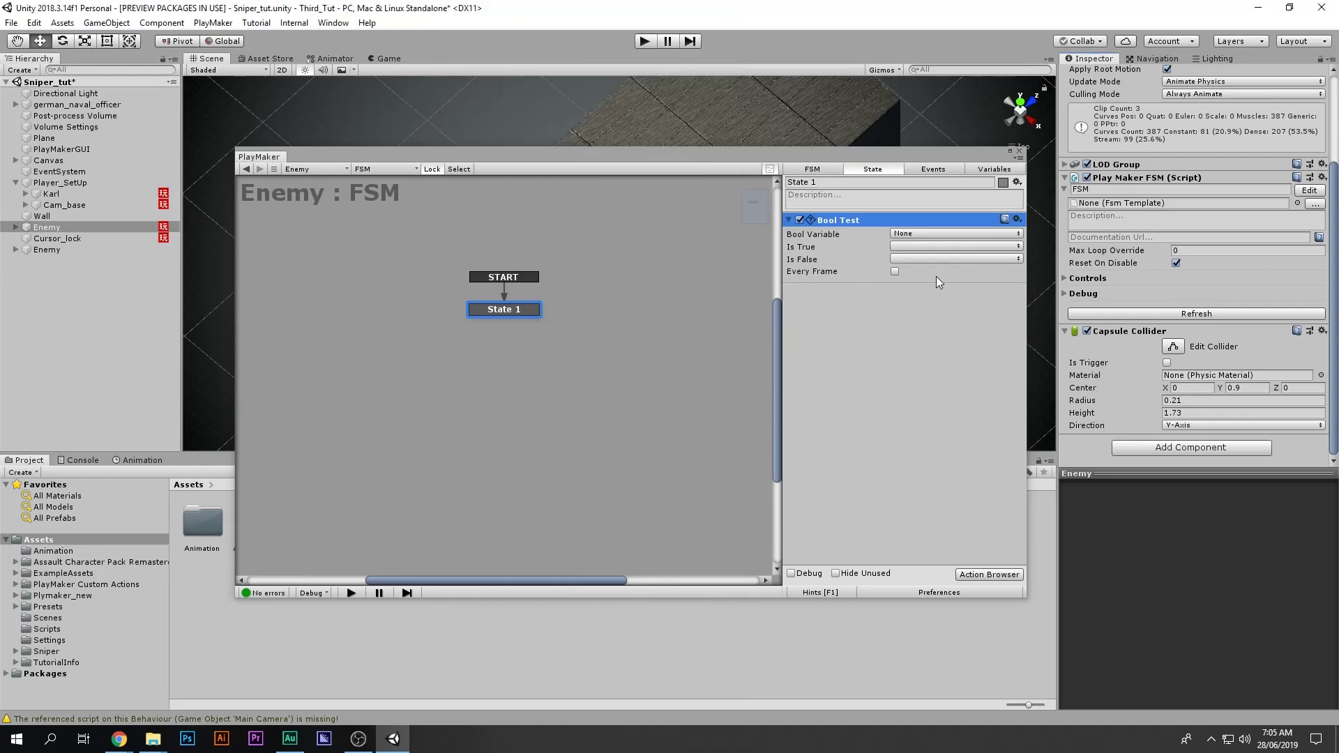
Step: Create a new variable named Killed as the Bool Test's bool variable
{"action": "left_click", "coordinate": [923, 233]}
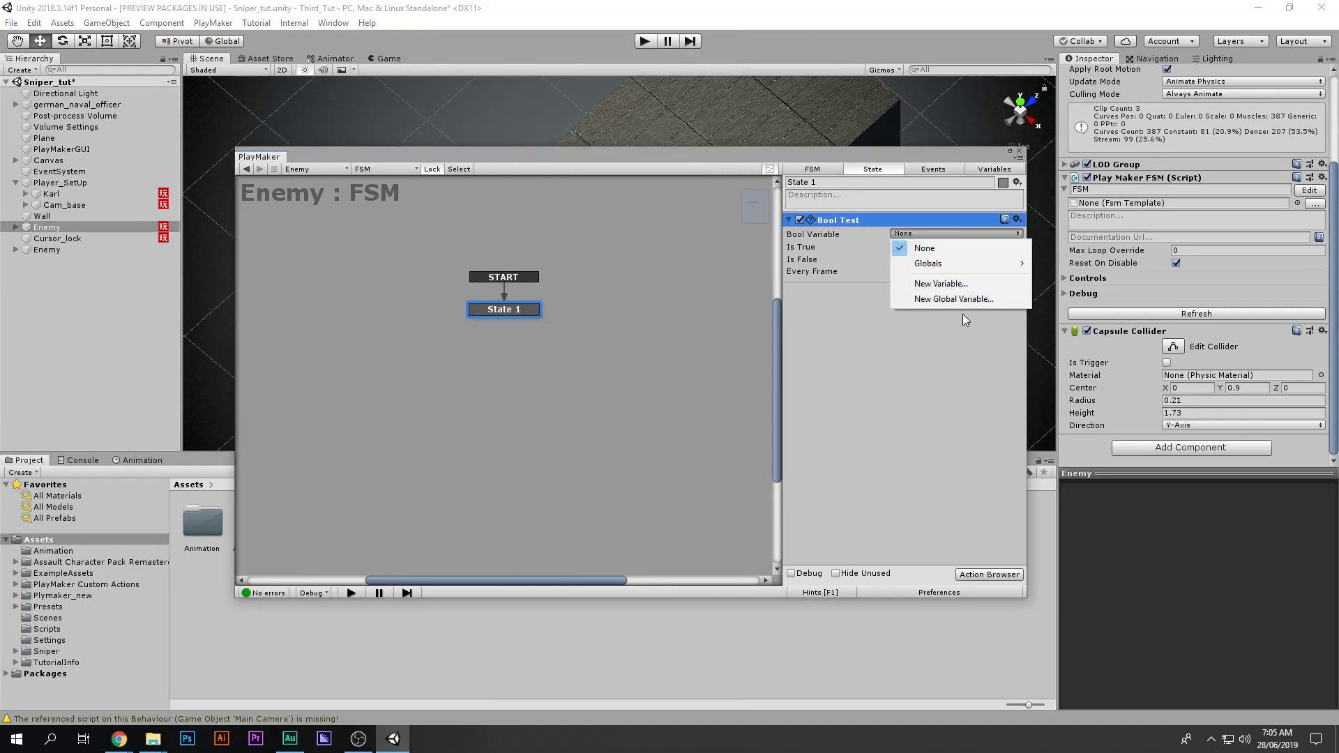
{"action": "left_click", "coordinate": [940, 283]}
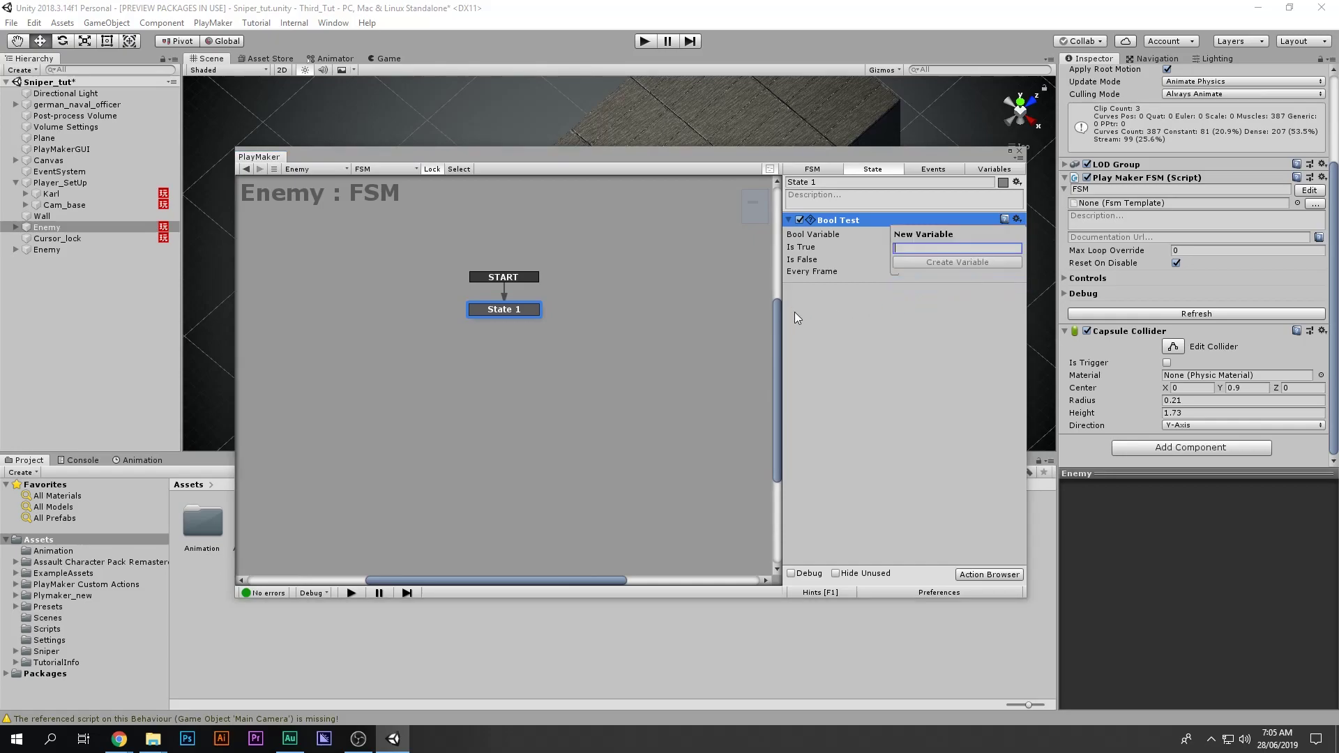
{"action": "type", "text": "Killed"}
{"action": "key", "text": "Return"}
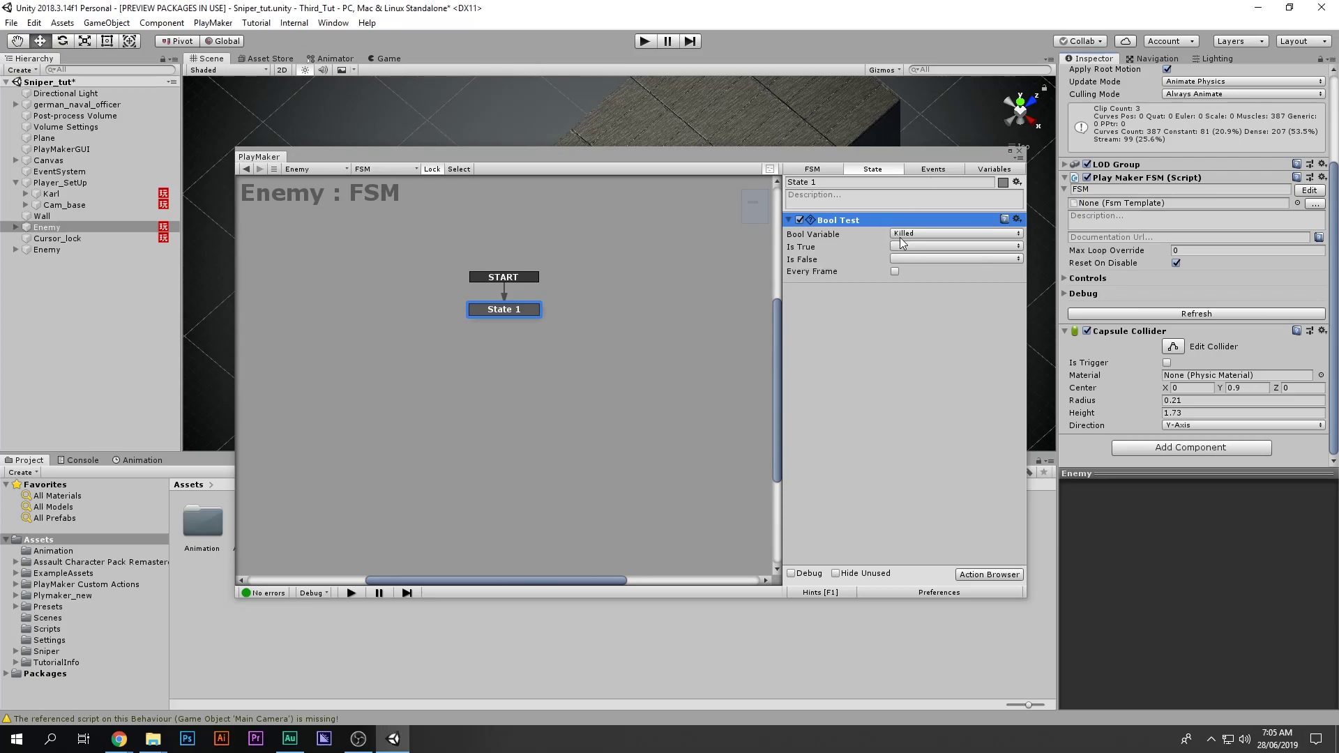
Step: Uncover the enemy in the scene and create a new event named Blood Splater for the Bool Test's Is True result
{"action": "left_click_drag", "start_coordinate": [667, 150], "coordinate": [649, 333]}
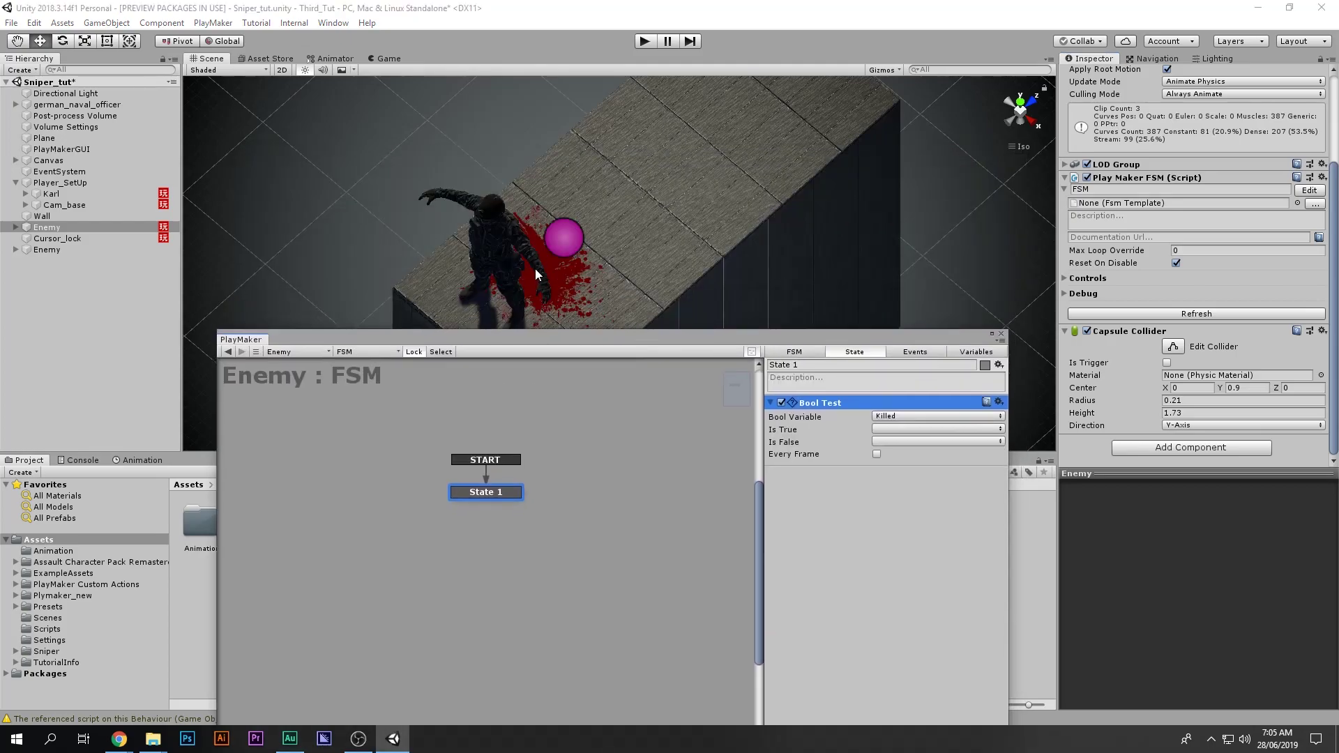
{"action": "left_click", "coordinate": [882, 427]}
{"action": "left_click", "coordinate": [930, 563]}
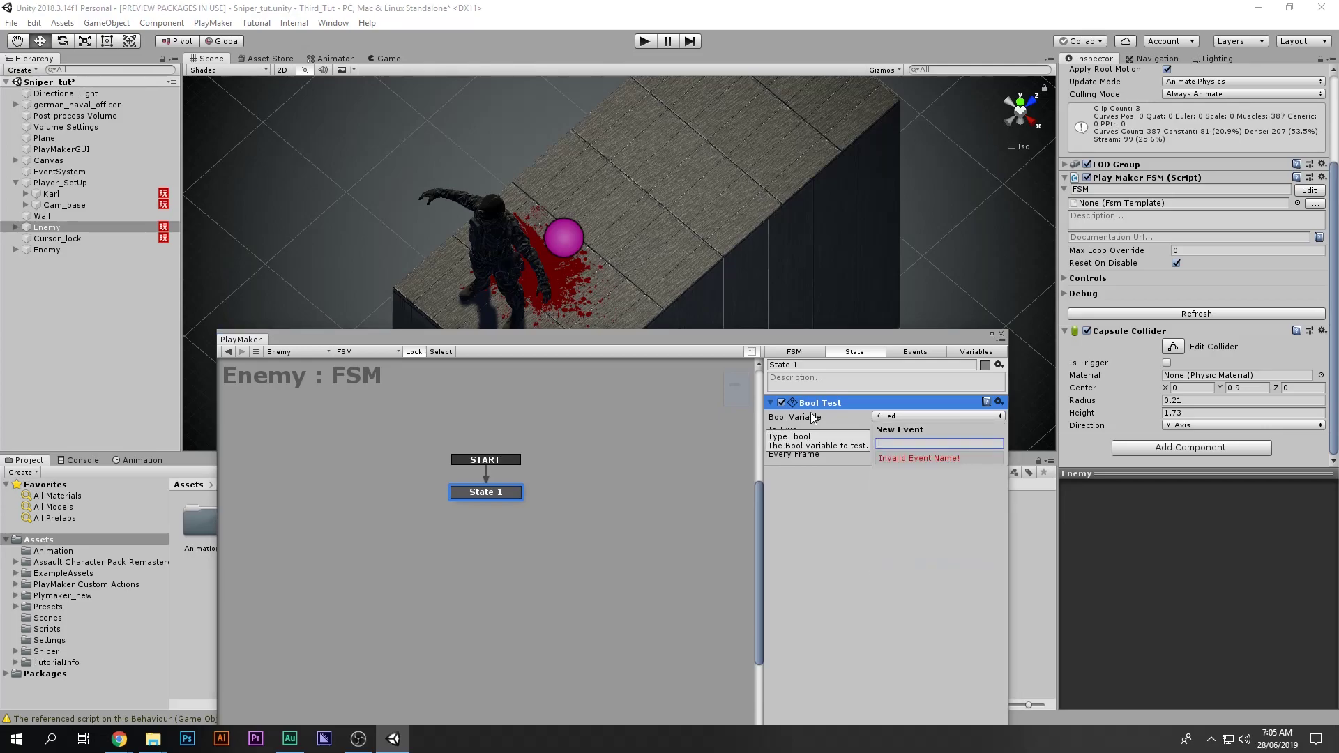
{"action": "type", "text": "Blood Splater"}
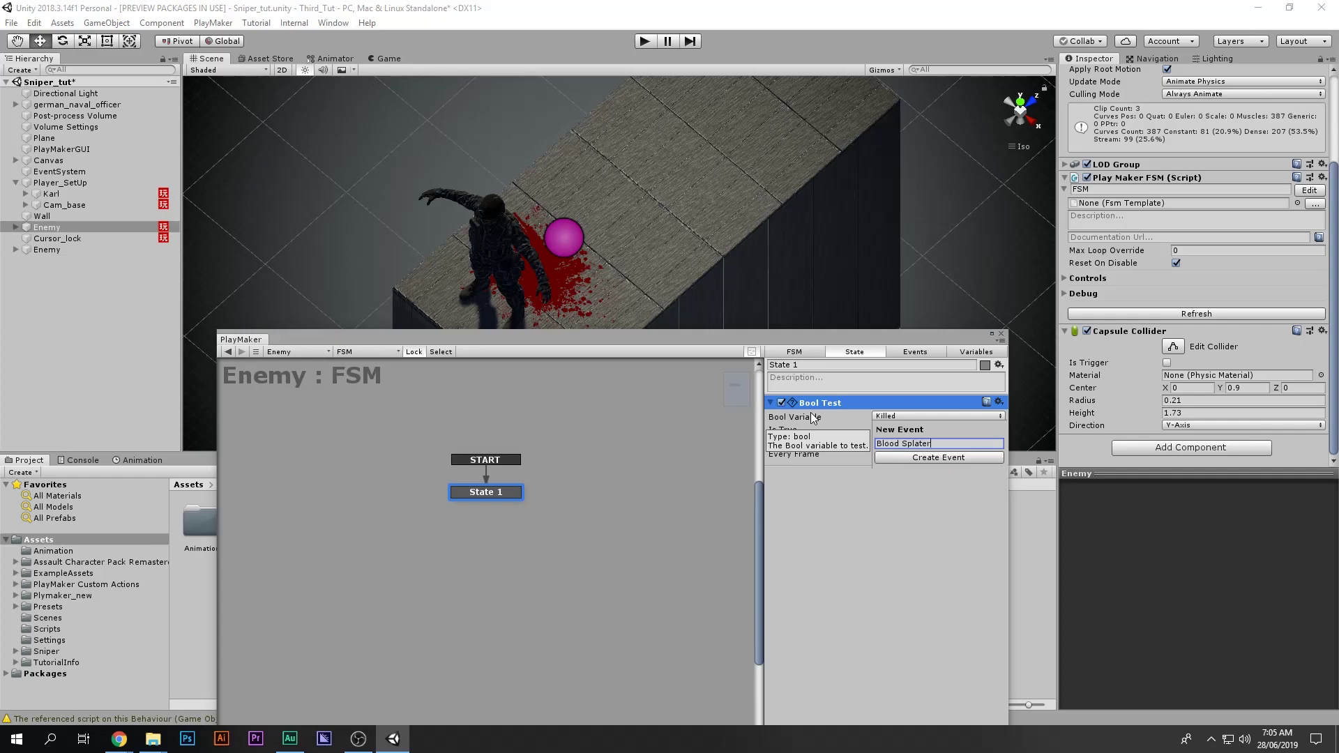
{"action": "key", "text": "Return"}
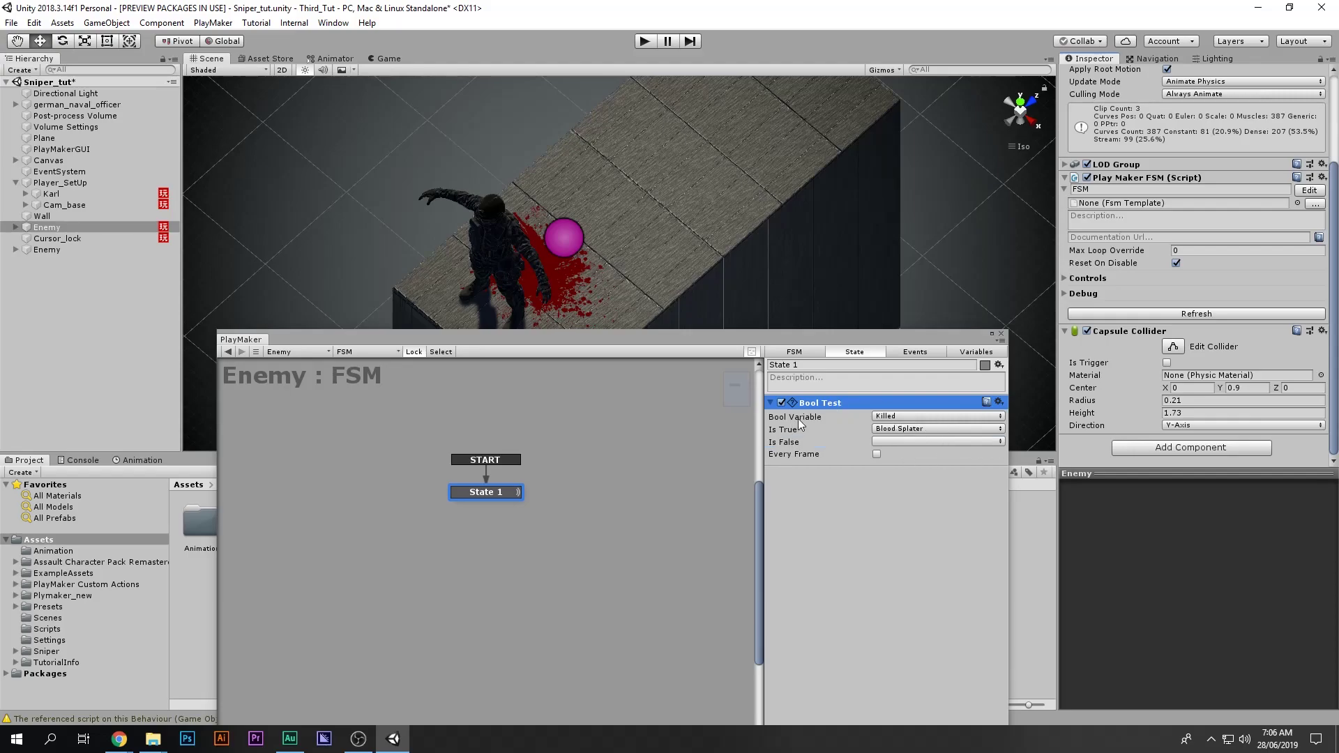
Step: Add a Blood Splater transition to State 1 and connect it to a new state placed beside it
{"action": "right_click", "coordinate": [487, 501]}
{"action": "mouse_move", "coordinate": [543, 505]}
{"action": "left_click", "coordinate": [687, 520]}
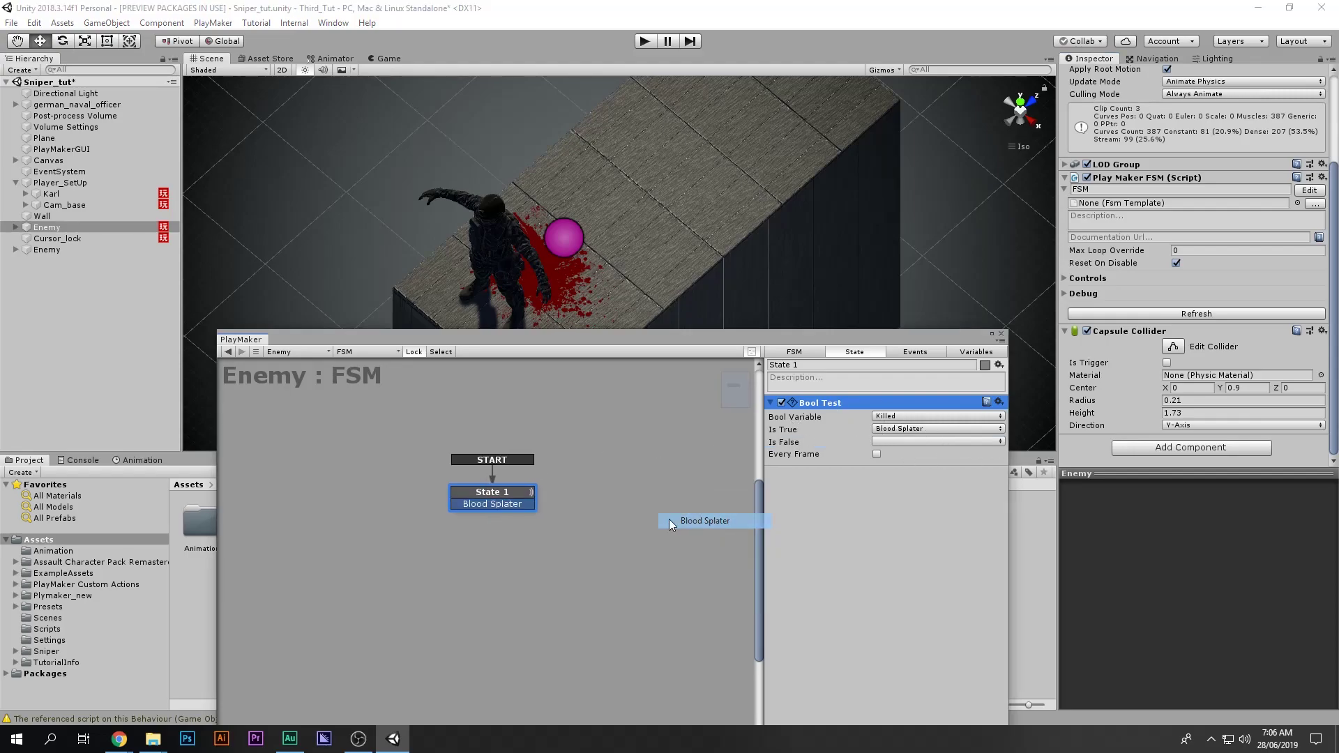
{"action": "left_click", "coordinate": [643, 493], "text": "ctrl"}
{"action": "right_click", "coordinate": [588, 493]}
{"action": "left_click", "coordinate": [557, 502]}
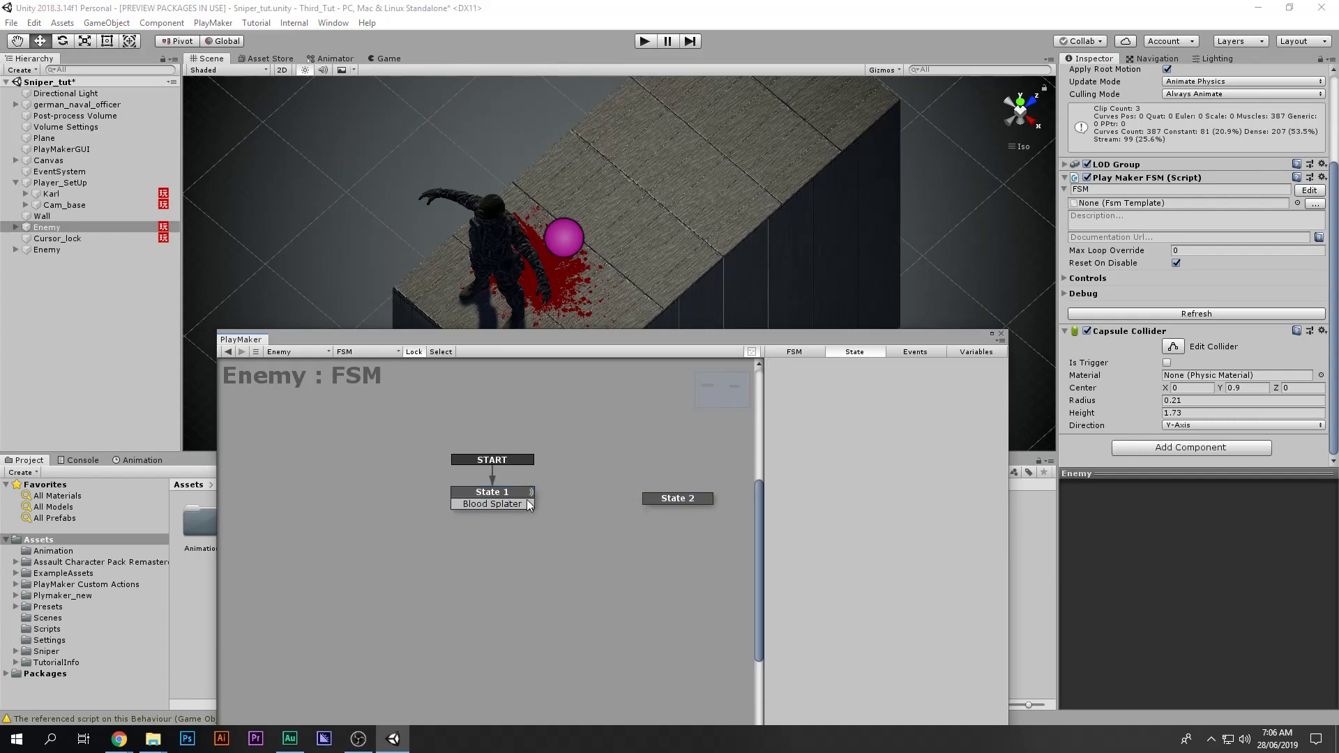
{"action": "left_click_drag", "start_coordinate": [528, 505], "coordinate": [658, 500]}
Step: Add an Activate Game Object action to State 2 and set its Game Object option to Specify Game Object
{"action": "left_click", "coordinate": [560, 446]}
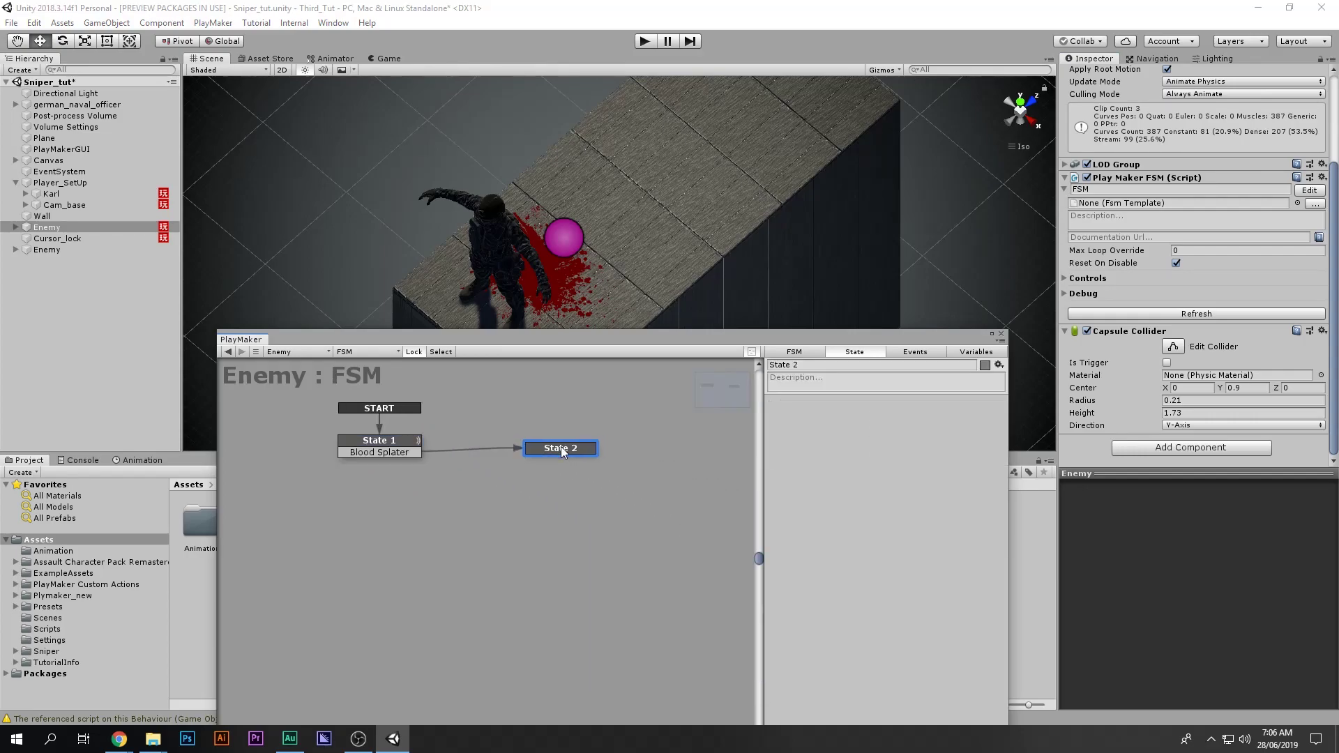
{"action": "left_click_drag", "start_coordinate": [574, 450], "coordinate": [584, 451]}
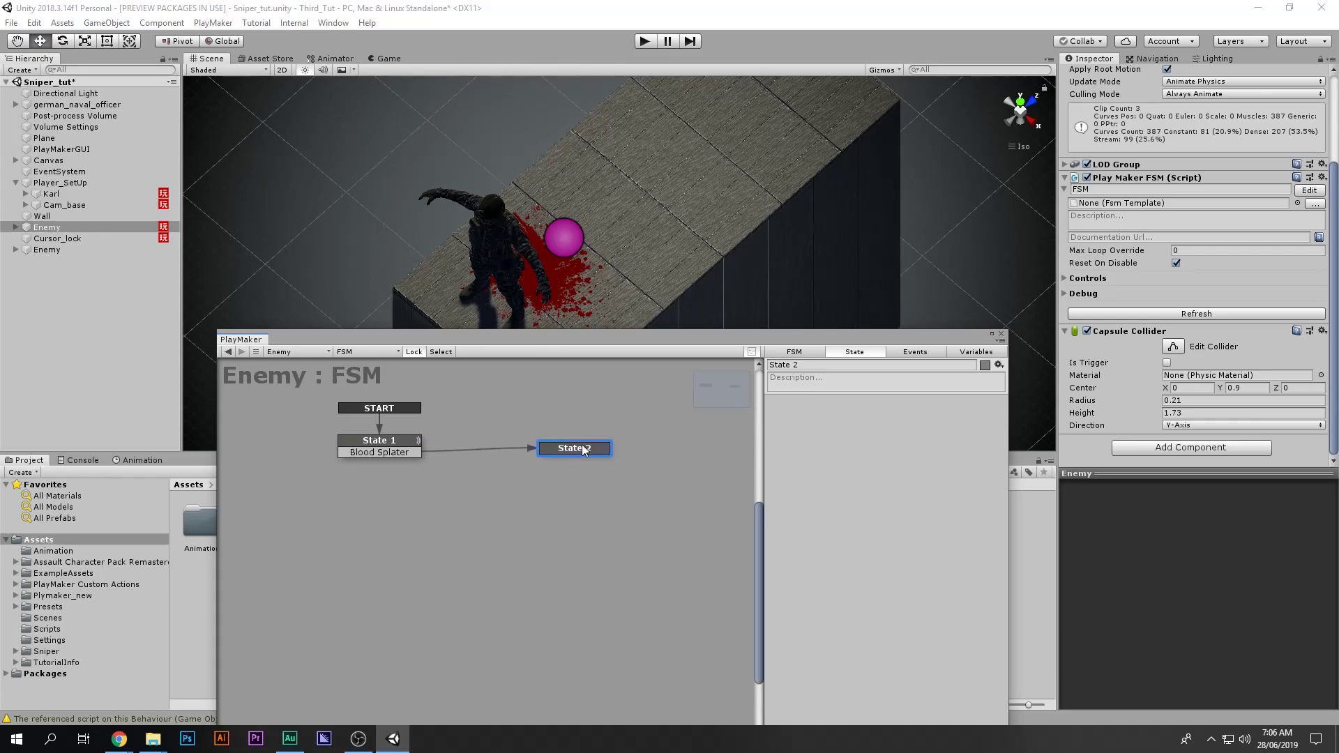
{"action": "type", "text": "ac"}
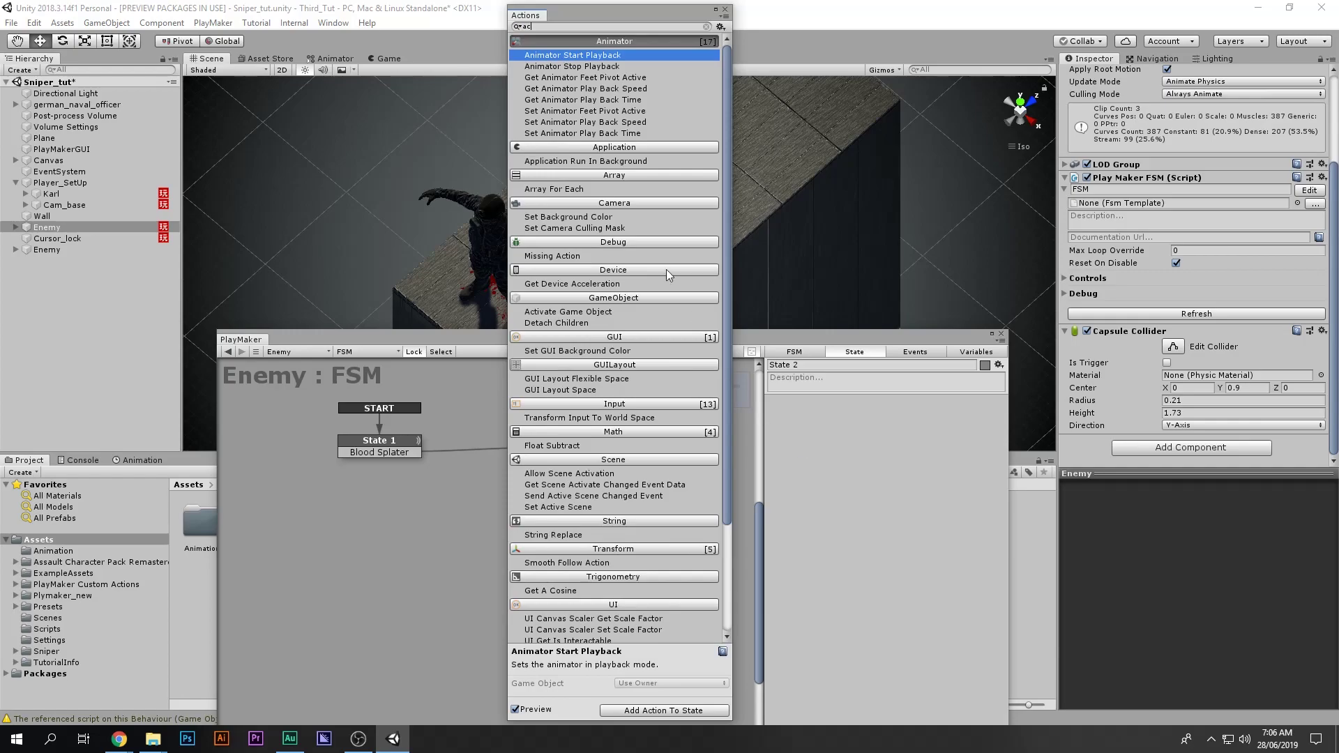
{"action": "double_click", "coordinate": [559, 313]}
{"action": "left_click", "coordinate": [724, 9]}
{"action": "left_click", "coordinate": [900, 417]}
{"action": "left_click", "coordinate": [918, 451]}
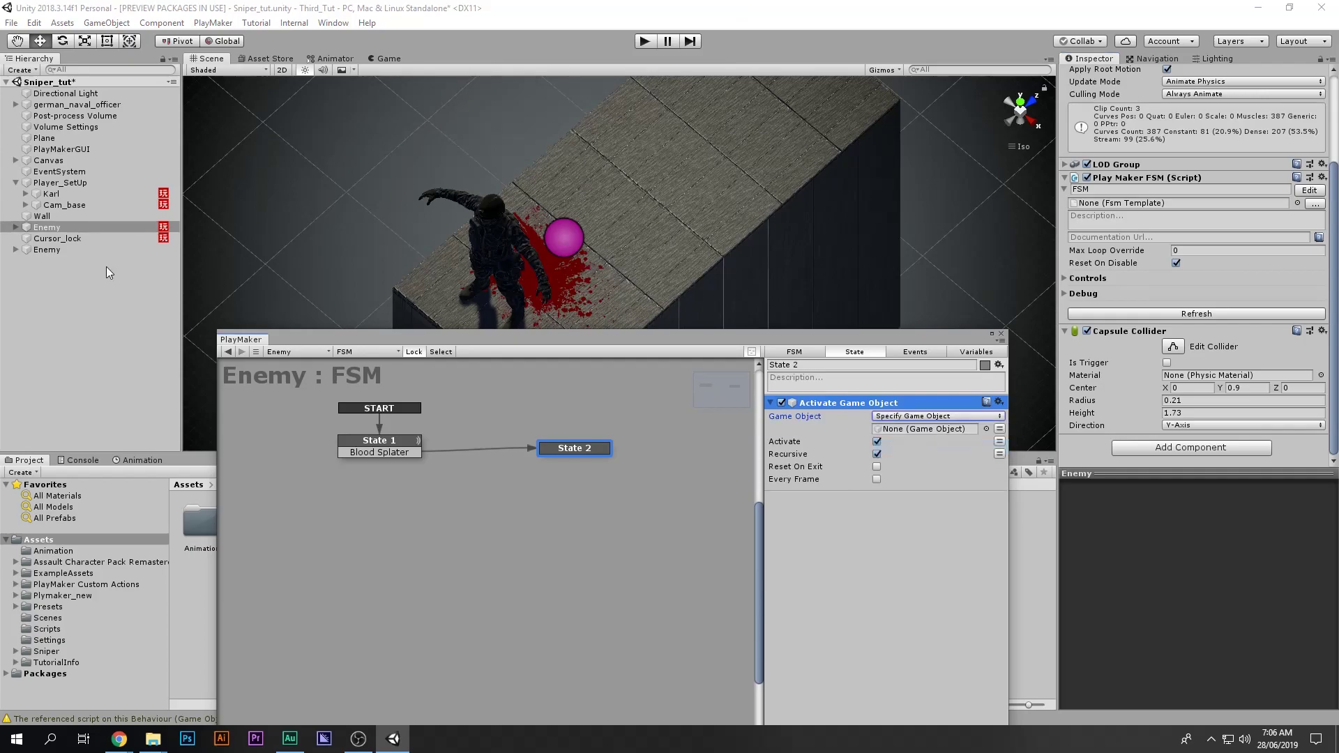
Step: Assign the Blood Splater child of the second Enemy as the object for State 2's Activate Game Object action
{"action": "left_click", "coordinate": [16, 227]}
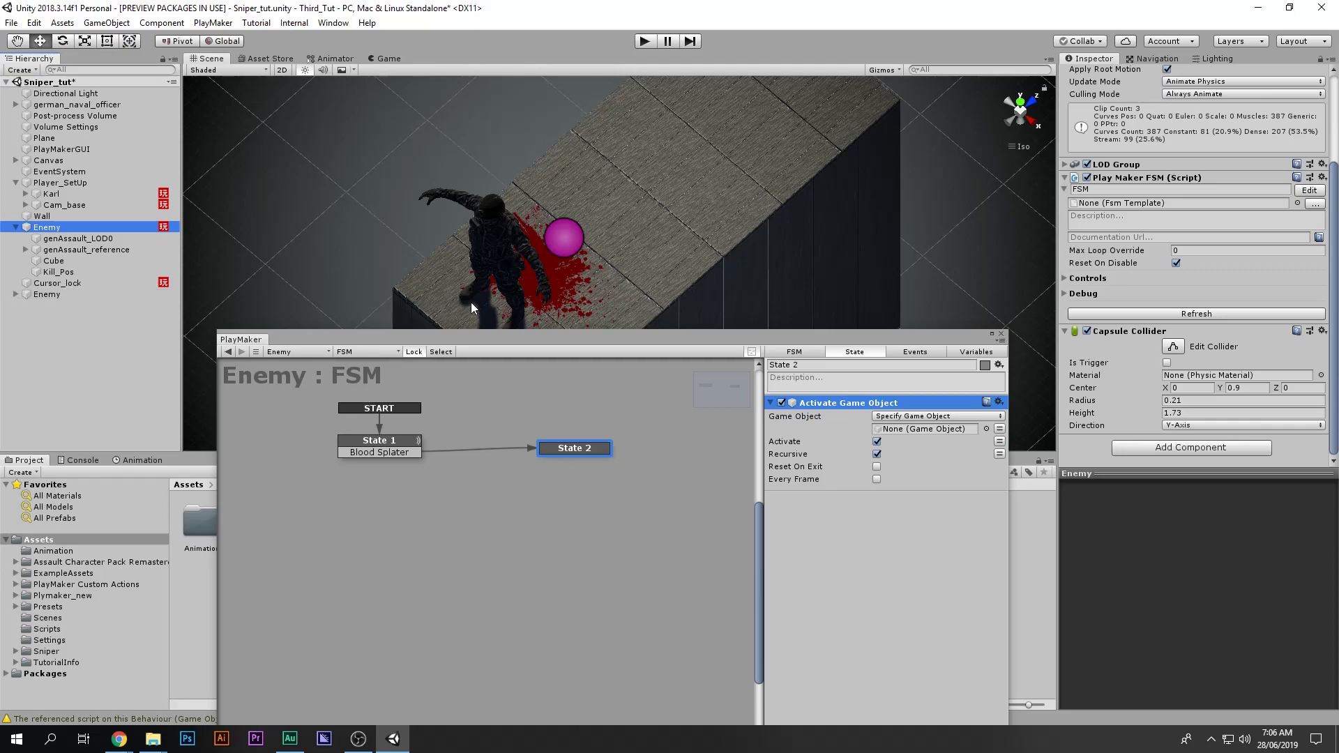
{"action": "left_click", "coordinate": [26, 250]}
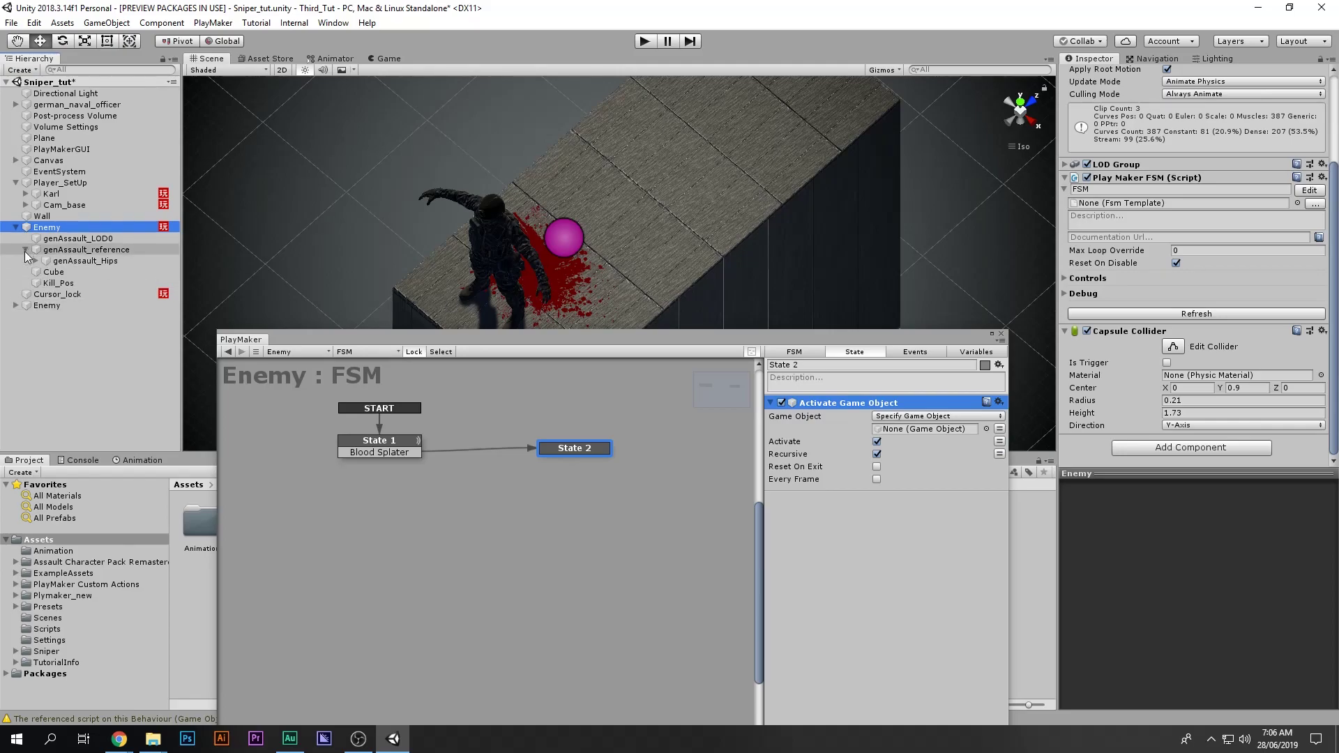
{"action": "left_click", "coordinate": [25, 251]}
{"action": "left_click", "coordinate": [16, 227]}
{"action": "left_click", "coordinate": [32, 250]}
{"action": "left_click", "coordinate": [16, 250]}
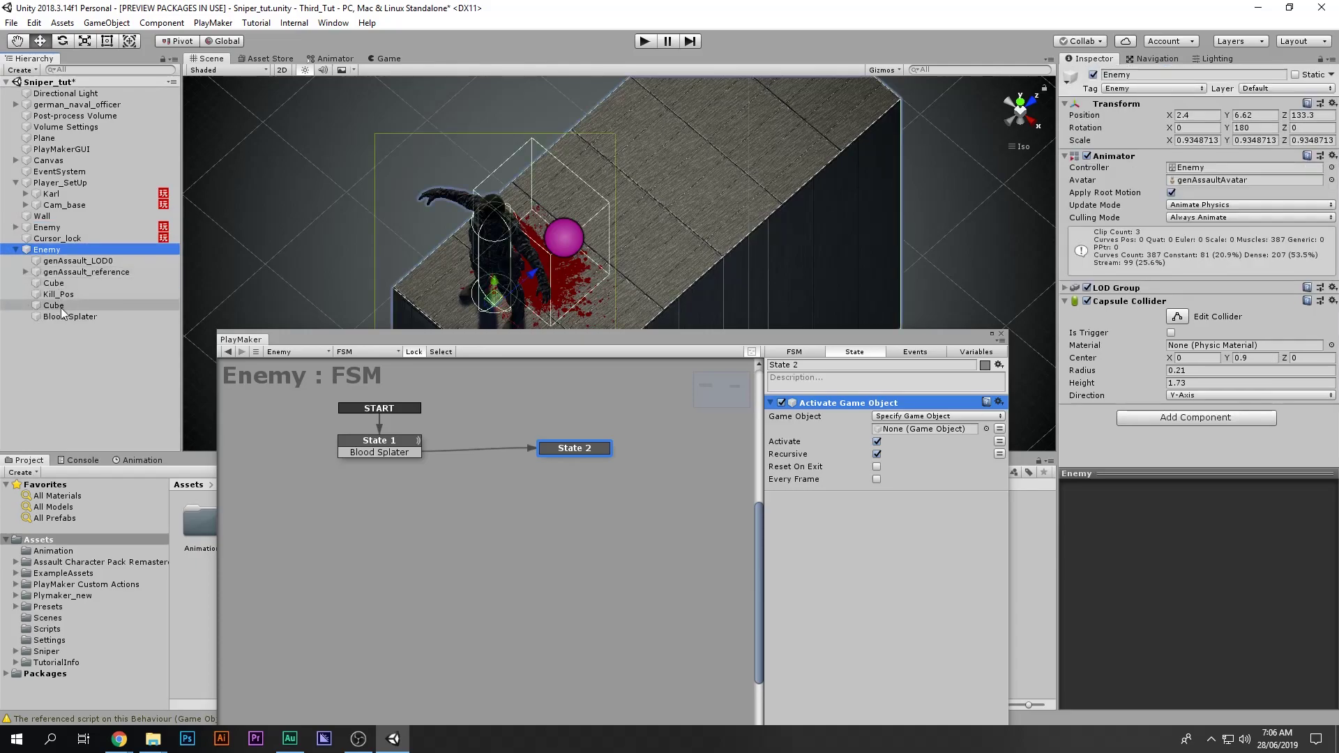
{"action": "left_click", "coordinate": [69, 316]}
{"action": "left_click_drag", "start_coordinate": [69, 315], "coordinate": [931, 430]}
Step: Copy the Play Maker FSM component holding the Blood Splater logic from the first Enemy
{"action": "left_click", "coordinate": [62, 253]}
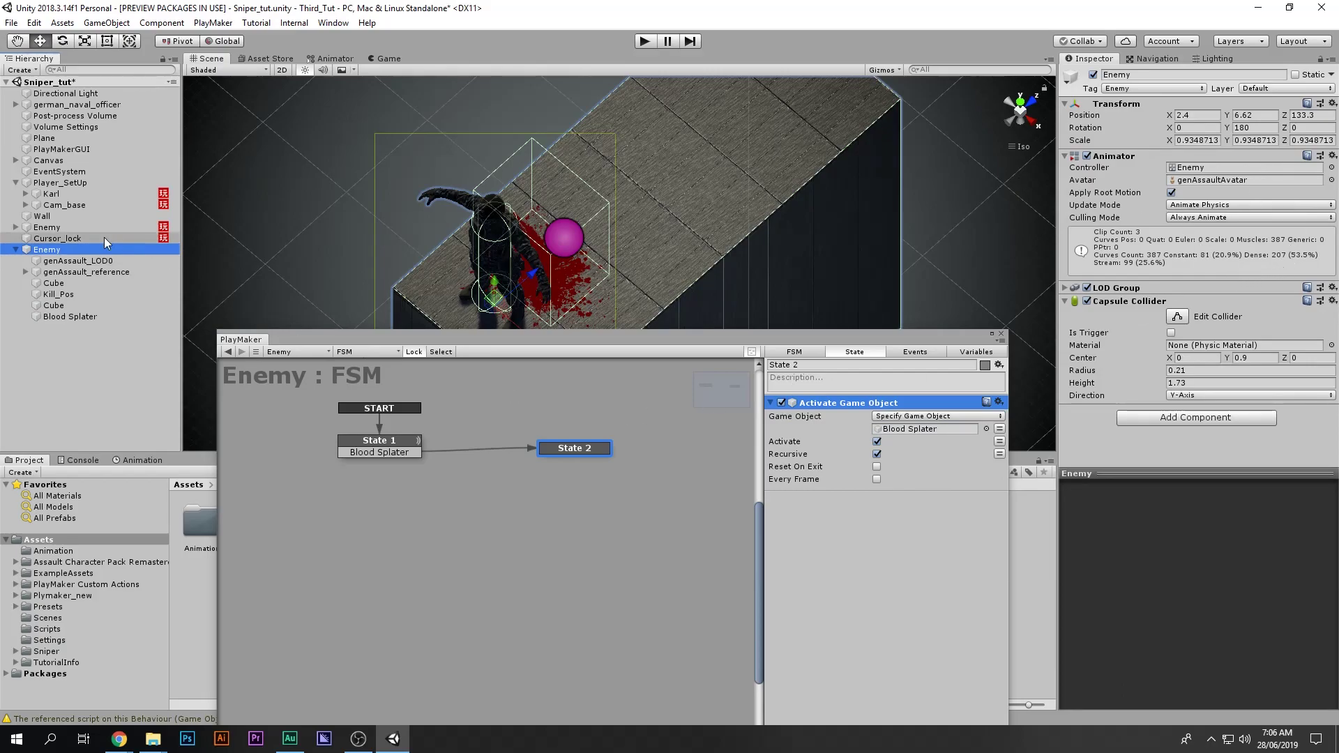
{"action": "left_click", "coordinate": [47, 228]}
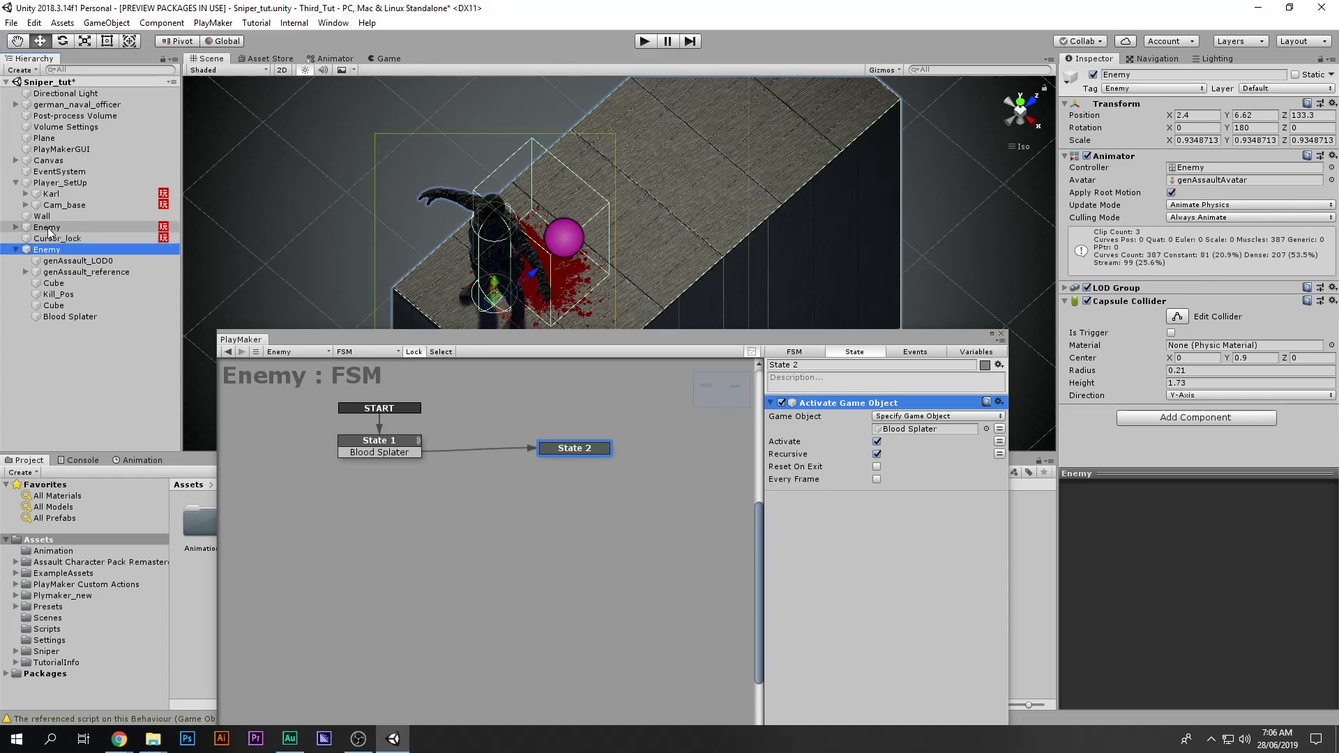
{"action": "scroll", "coordinate": [1098, 324], "scroll_direction": "down", "scroll_amount": 3}
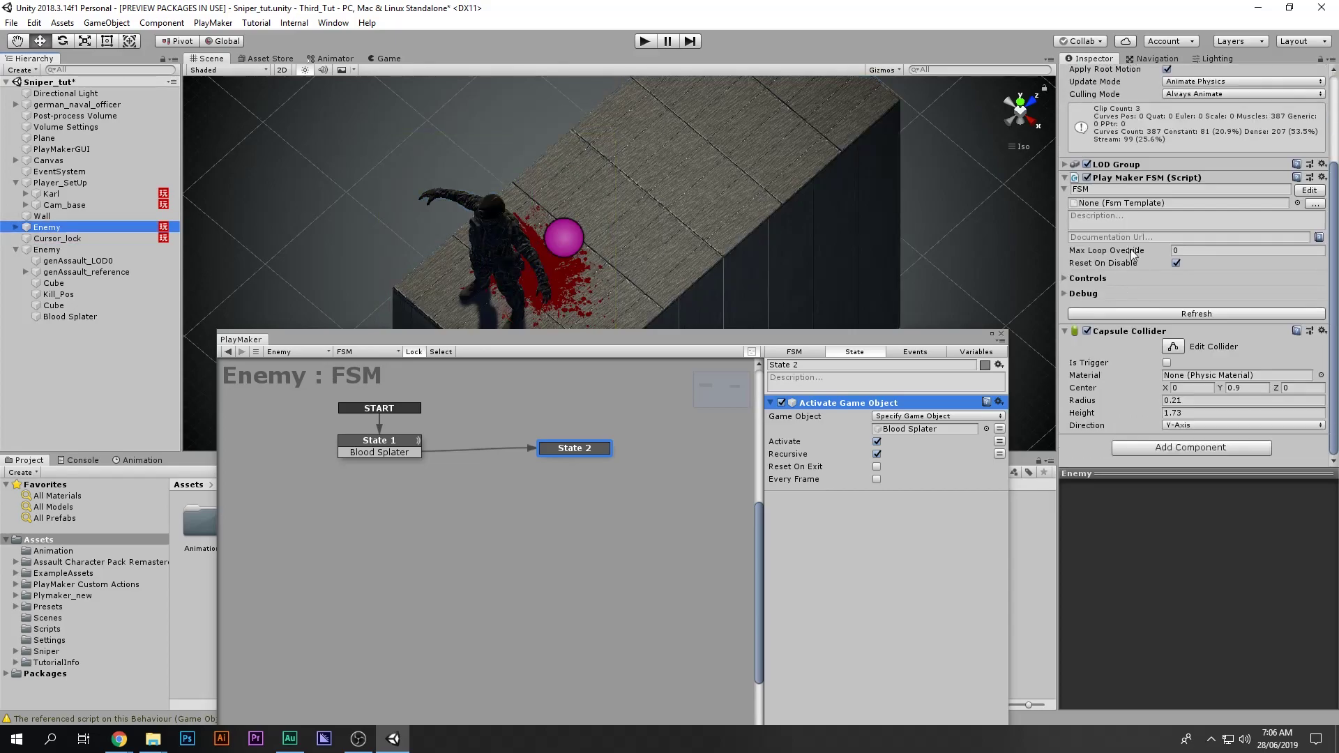
{"action": "left_click", "coordinate": [1297, 189]}
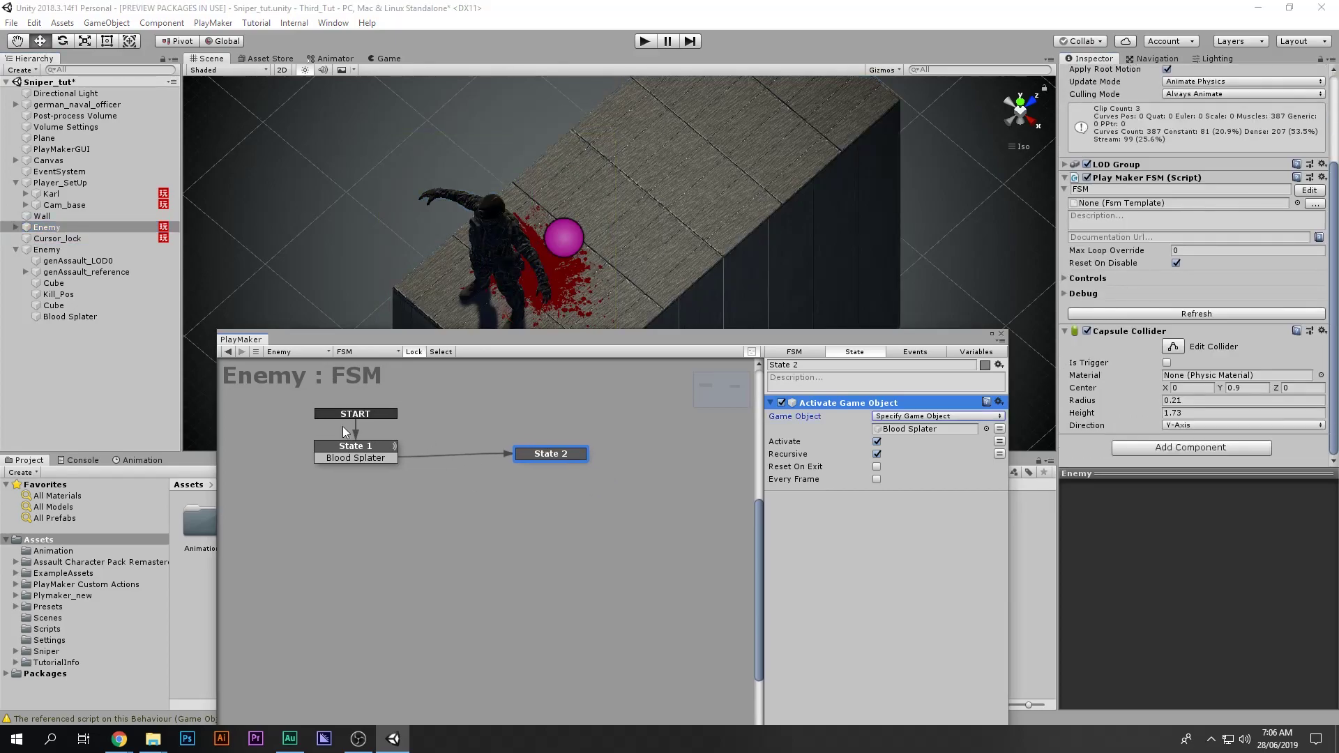
{"action": "left_click", "coordinate": [1322, 178]}
{"action": "left_click", "coordinate": [1294, 285]}
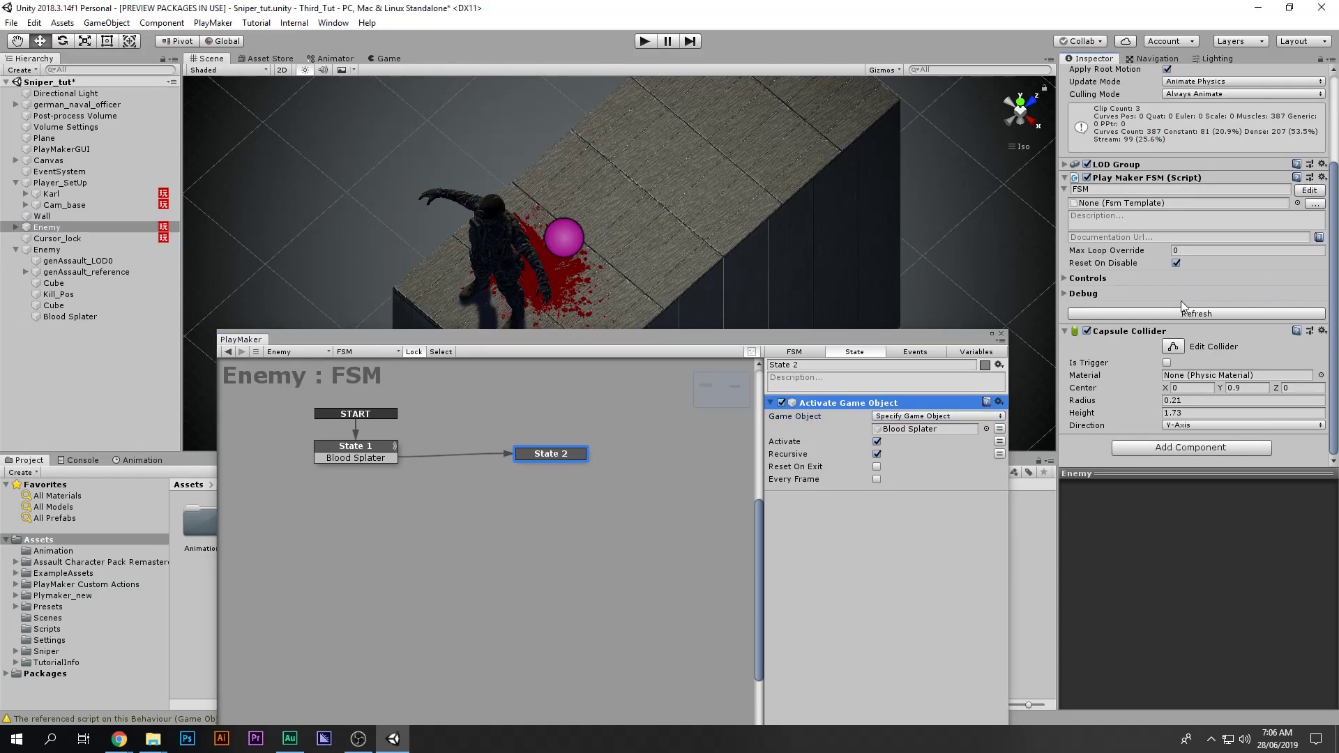
Step: Undo the blood splatter edits made in the first Enemy's FSM until its original Stealth_Kill and Kill states are restored
{"action": "left_click", "coordinate": [88, 363]}
{"action": "key", "text": "ctrl+z"}
{"action": "key", "text": "ctrl+z"}
{"action": "key", "text": "ctrl+z"}
{"action": "key", "text": "ctrl+z"}
{"action": "key", "text": "ctrl+z"}
{"action": "key", "text": "ctrl+z"}
{"action": "key", "text": "ctrl+z"}
{"action": "key", "text": "ctrl+z"}
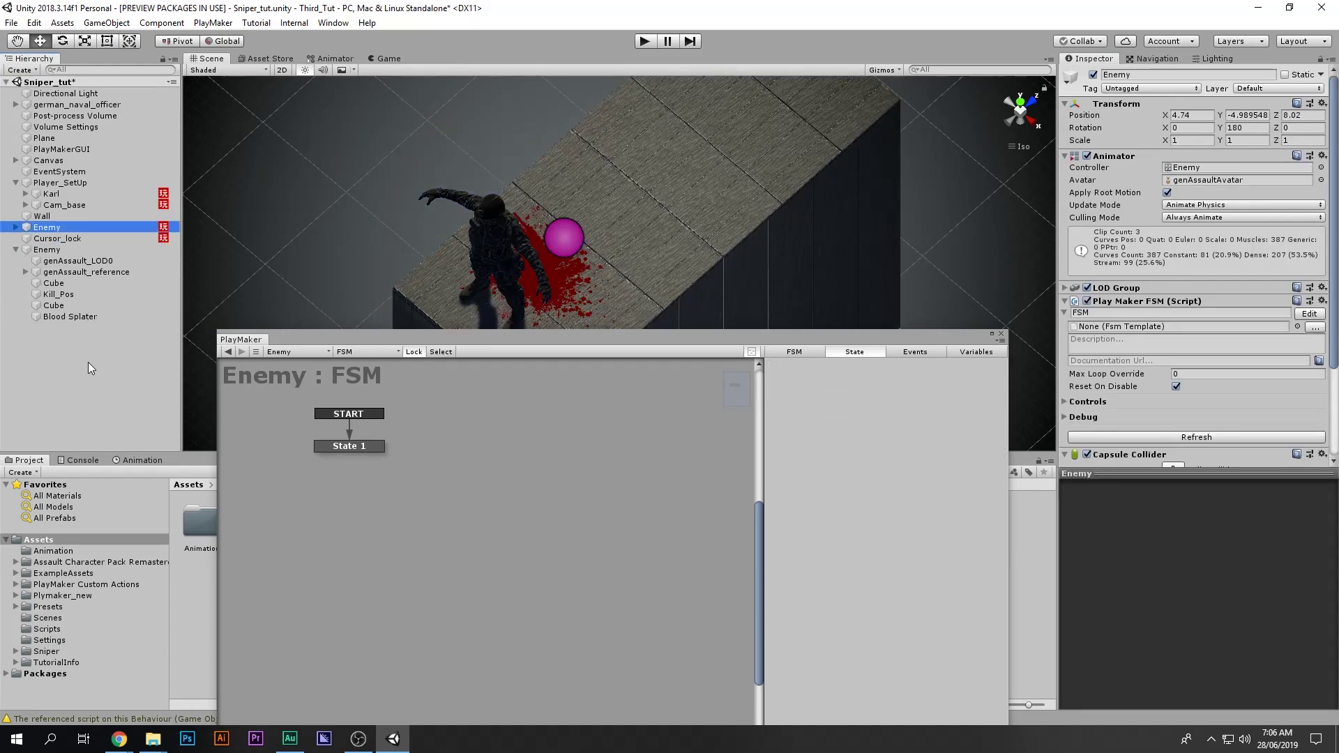
{"action": "key", "text": "ctrl+z"}
{"action": "key", "text": "ctrl+z"}
{"action": "key", "text": "ctrl+z"}
Step: Paste the copied Play Maker FSM as a new component on the second Enemy and reposition its State 2 slightly
{"action": "left_click", "coordinate": [82, 250]}
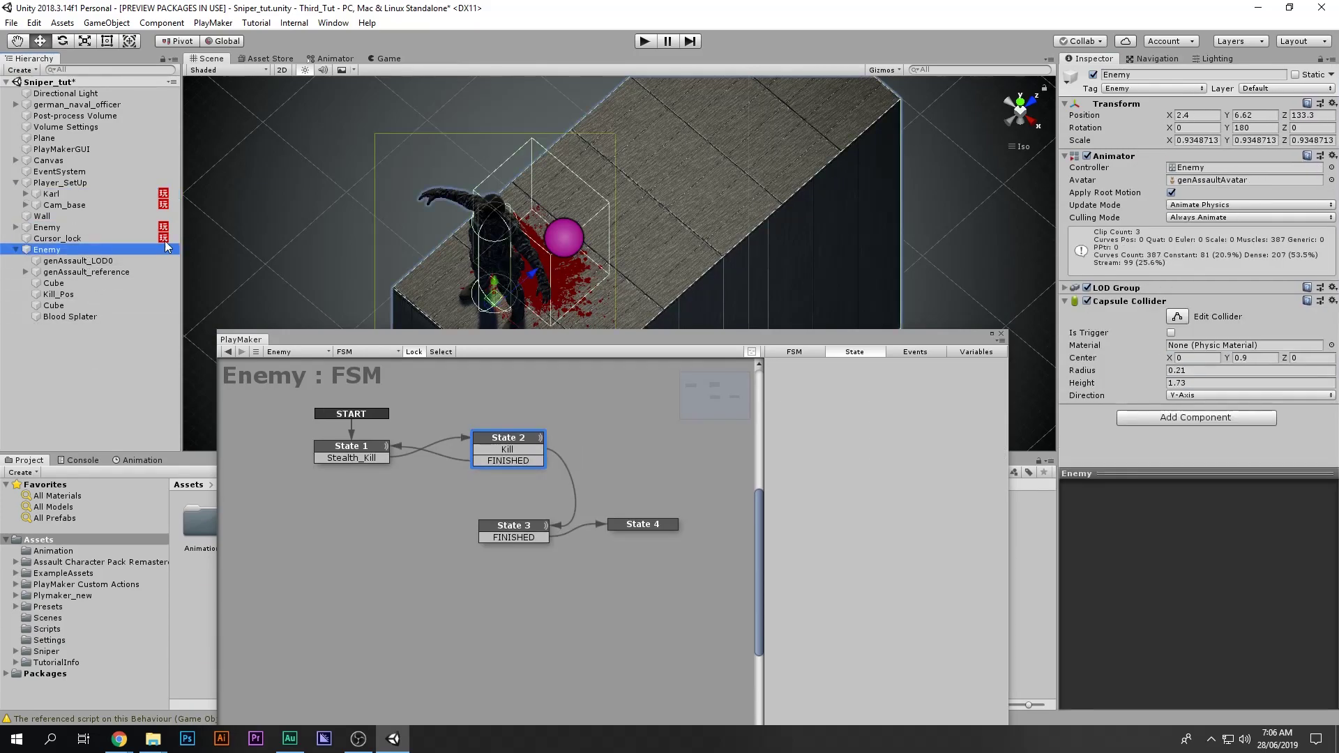
{"action": "left_click", "coordinate": [1331, 300]}
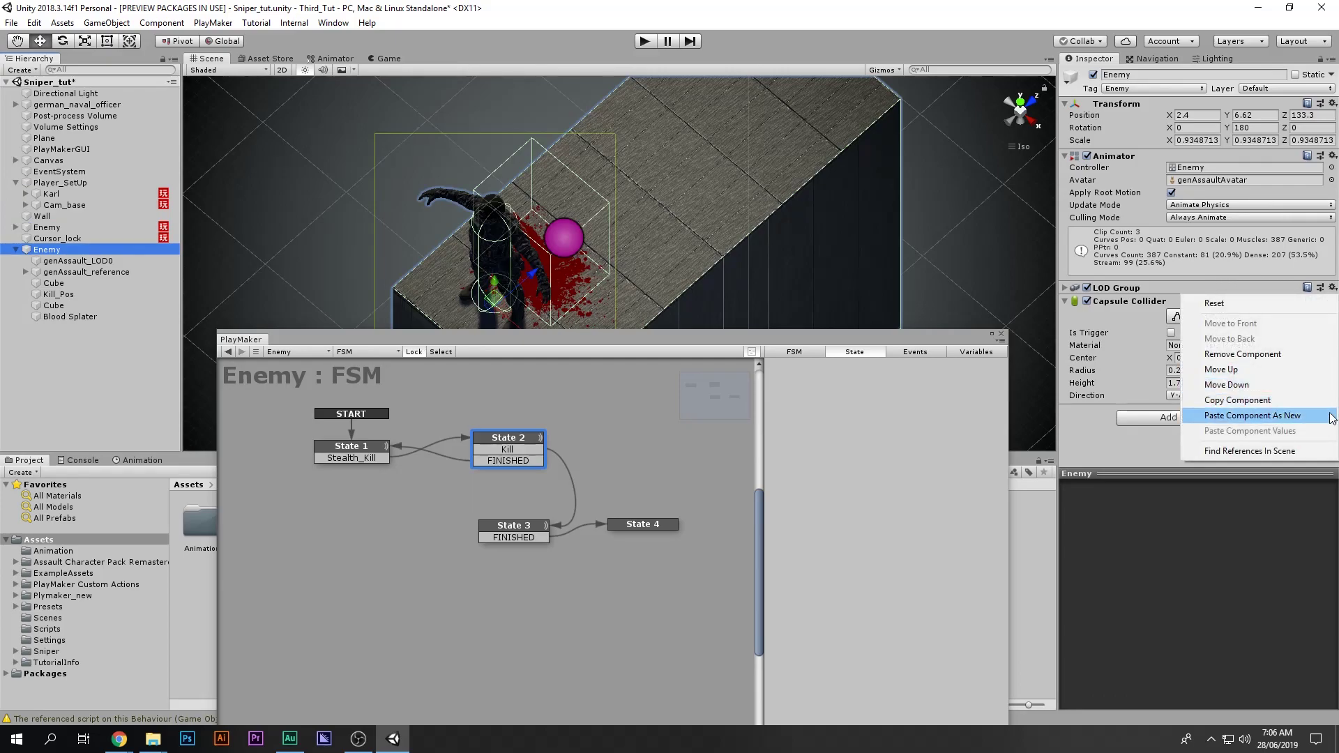
{"action": "left_click", "coordinate": [1252, 416]}
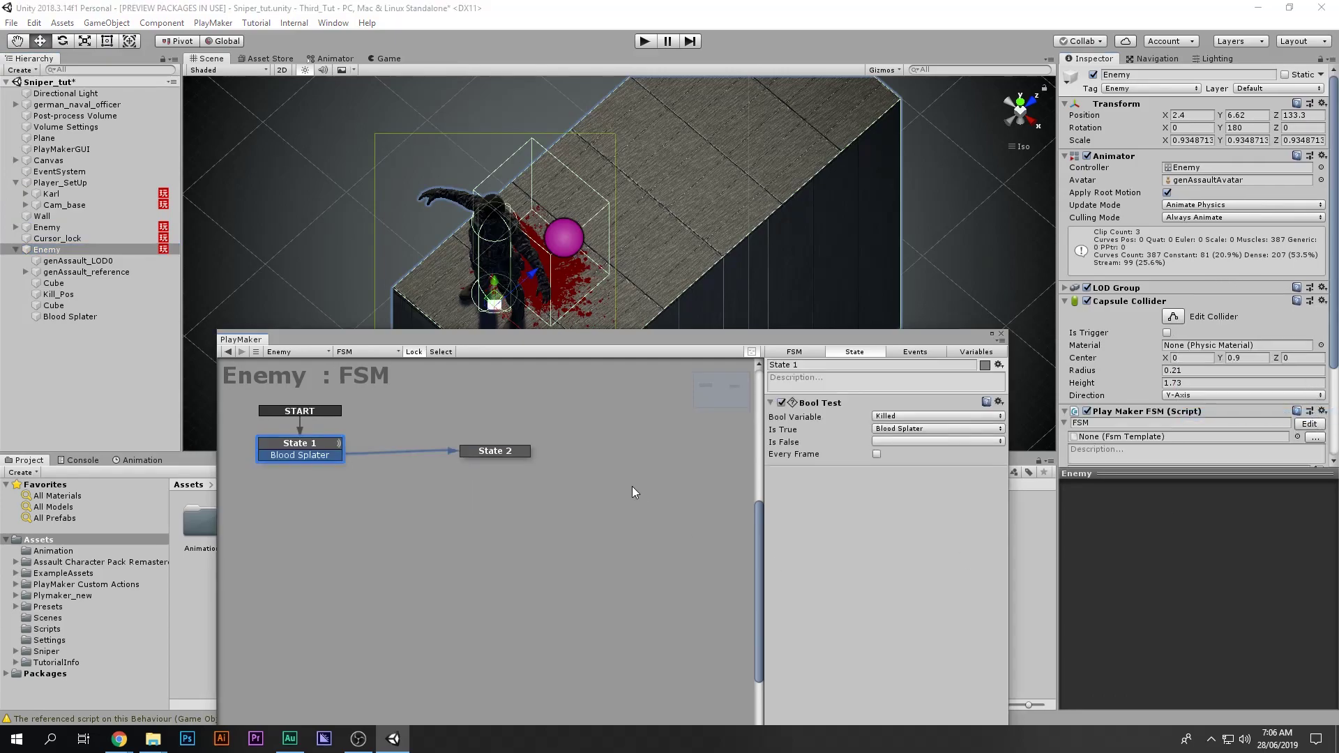
{"action": "left_click_drag", "start_coordinate": [504, 454], "coordinate": [500, 460]}
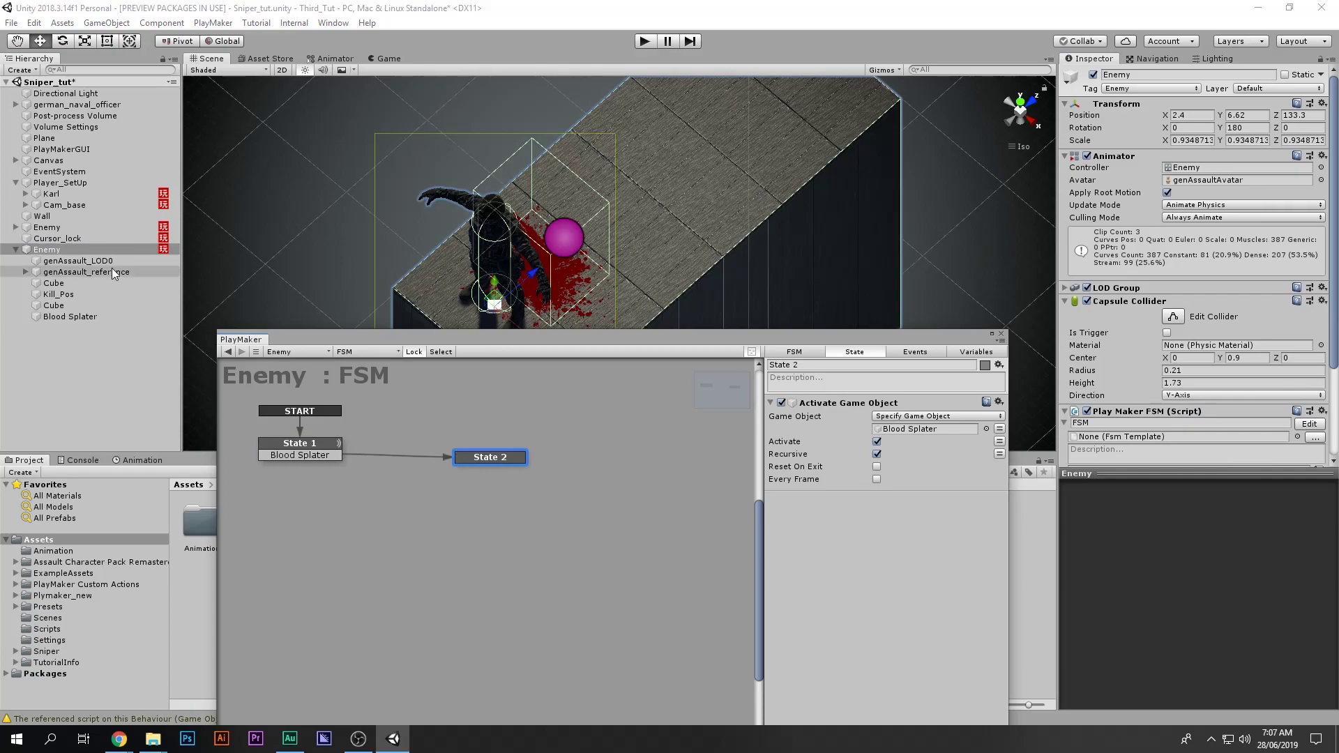
Step: Frame each of the two enemies in the scene and examine the second one with its blood splatter on the ledge
{"action": "double_click", "coordinate": [92, 228]}
{"action": "left_click_drag", "start_coordinate": [697, 237], "coordinate": [541, 155], "text": "alt"}
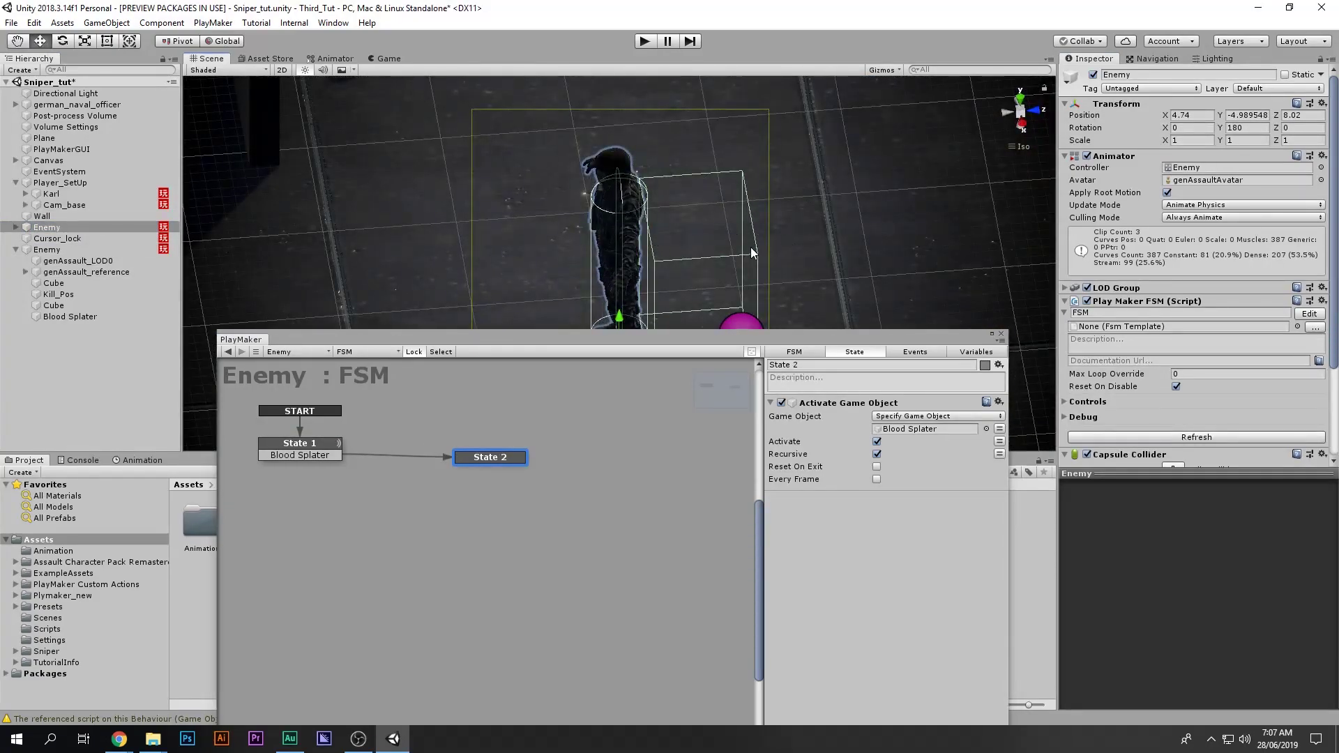
{"action": "double_click", "coordinate": [49, 249]}
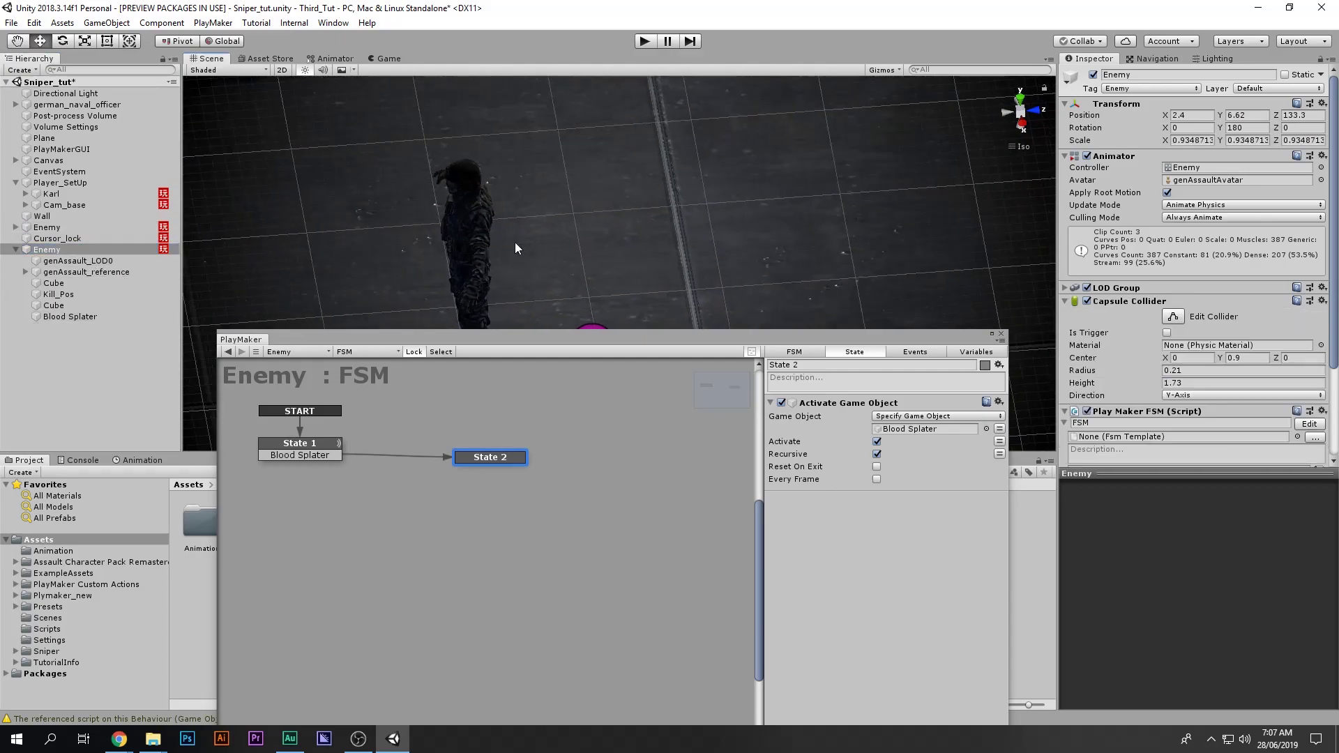
{"action": "left_click_drag", "start_coordinate": [671, 208], "coordinate": [795, 230], "text": "alt"}
{"action": "middle_click_drag", "start_coordinate": [795, 230], "coordinate": [737, 164]}
{"action": "left_click_drag", "start_coordinate": [738, 164], "coordinate": [575, 132], "text": "alt"}
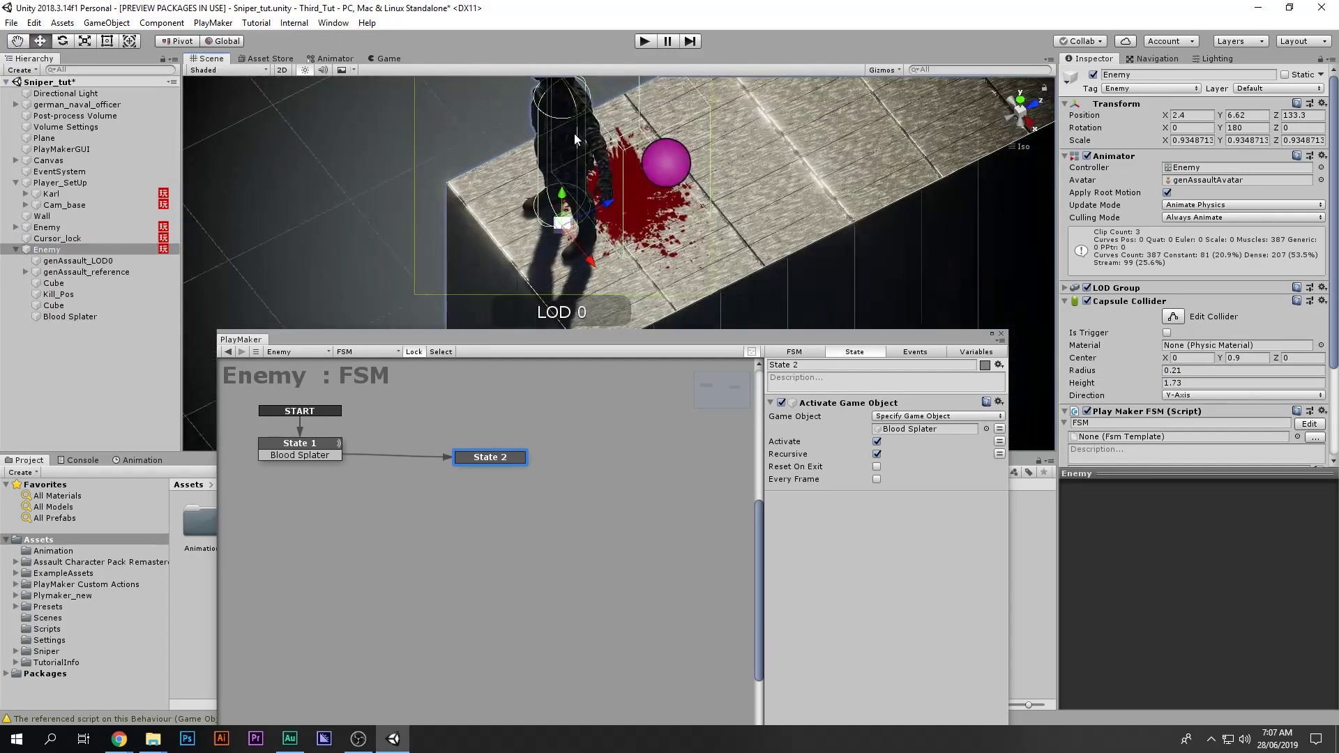
{"action": "middle_click_drag", "start_coordinate": [603, 125], "coordinate": [602, 164]}
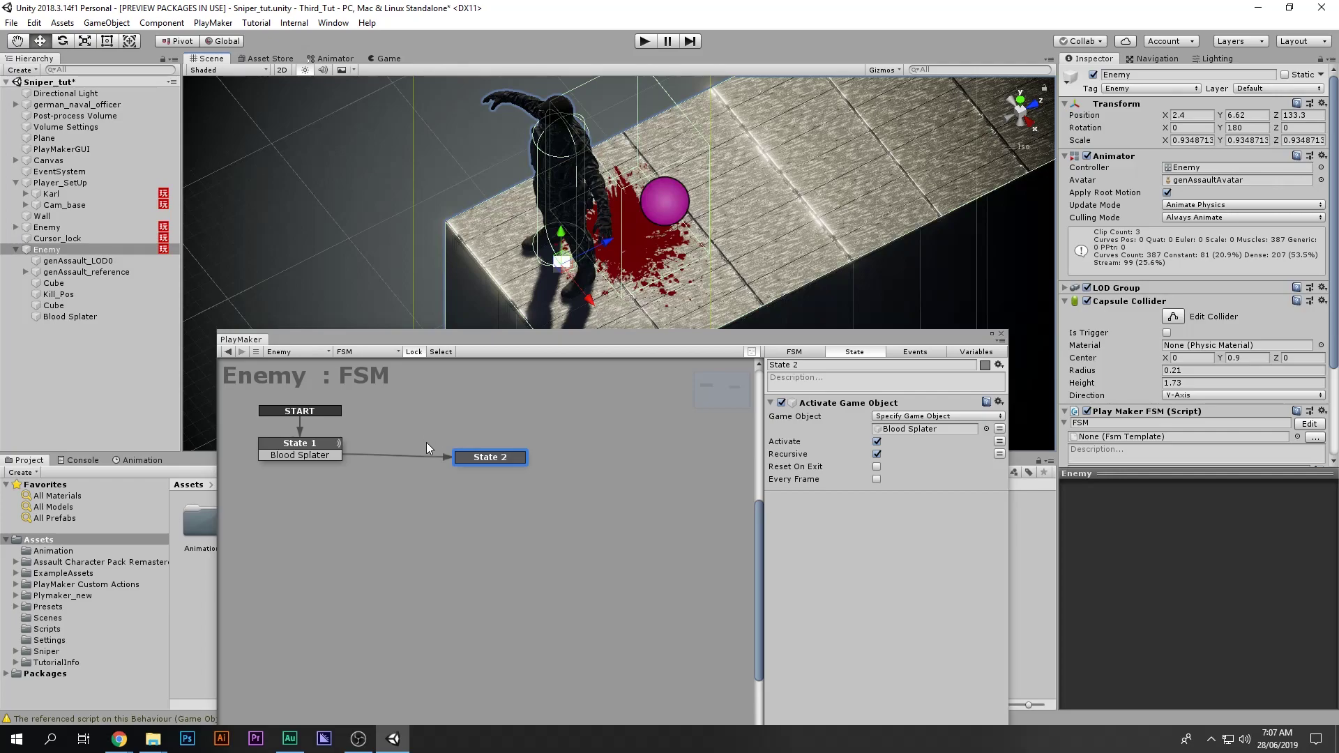
Step: Copy State 2's Activate Game Object action into State 1, place it above the Bool Test, and turn off its Activate option
{"action": "left_click_drag", "start_coordinate": [494, 459], "coordinate": [462, 450]}
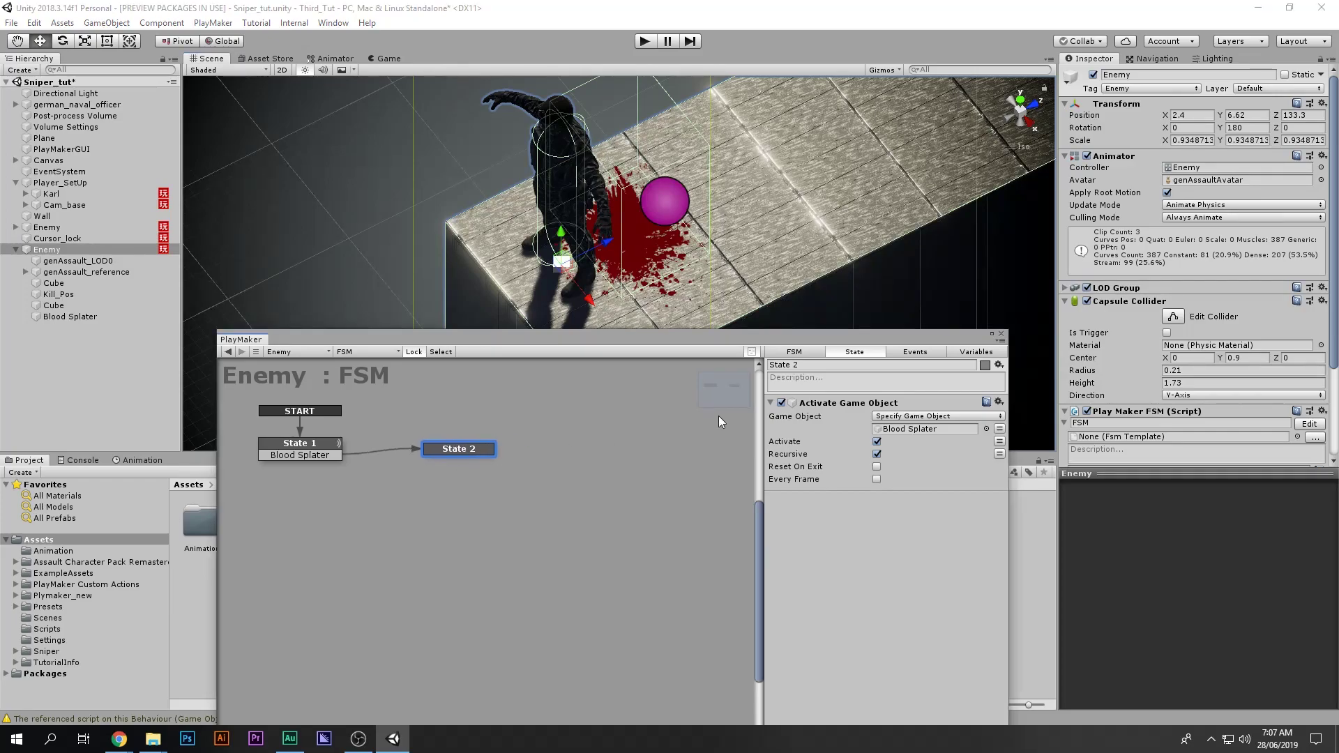
{"action": "left_click", "coordinate": [843, 404]}
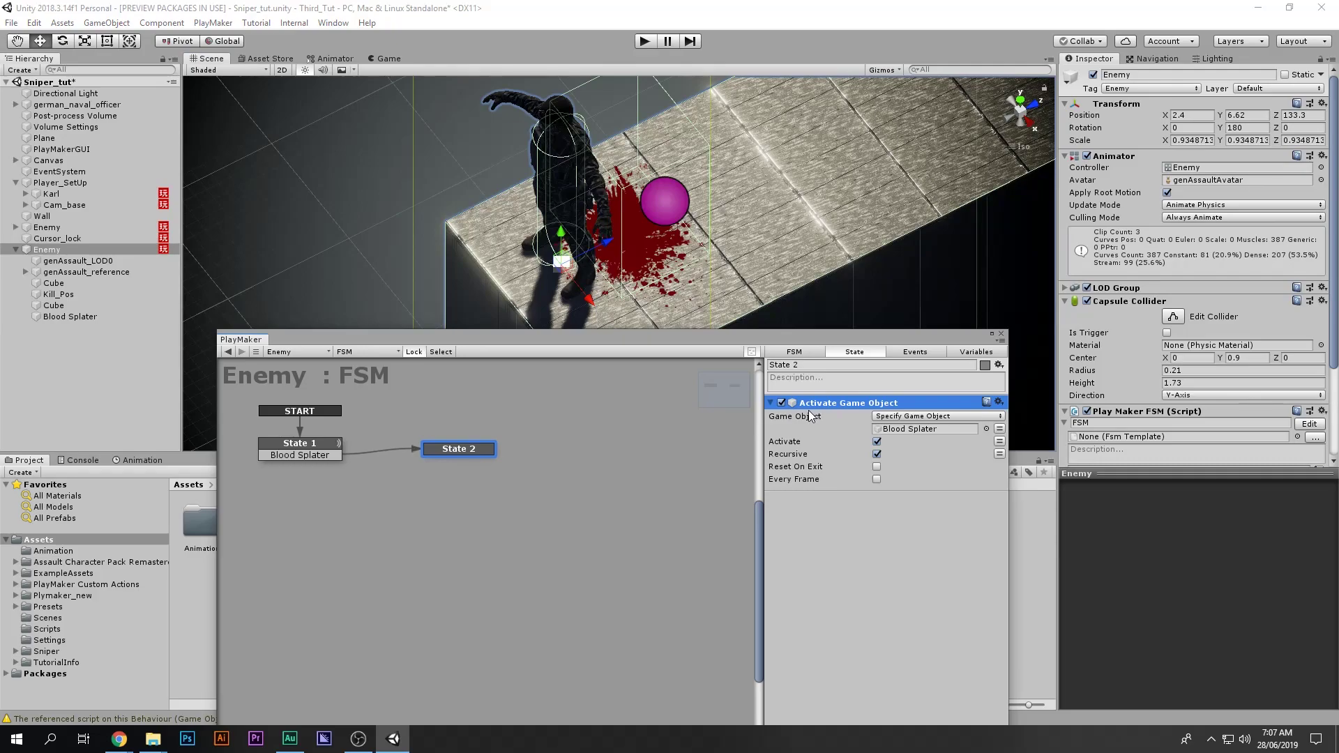
{"action": "left_click", "coordinate": [296, 456]}
{"action": "key", "text": "ctrl+v"}
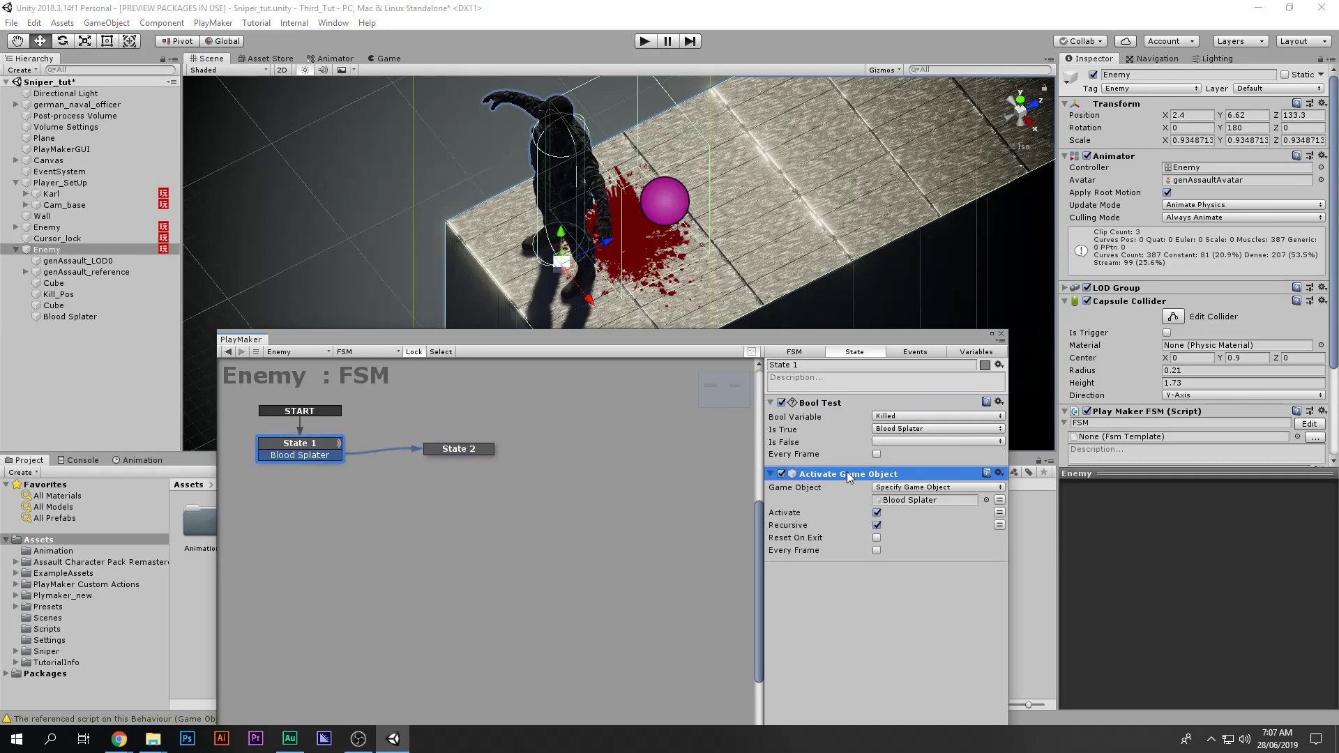
{"action": "left_click_drag", "start_coordinate": [847, 472], "coordinate": [850, 419]}
{"action": "left_click", "coordinate": [876, 441]}
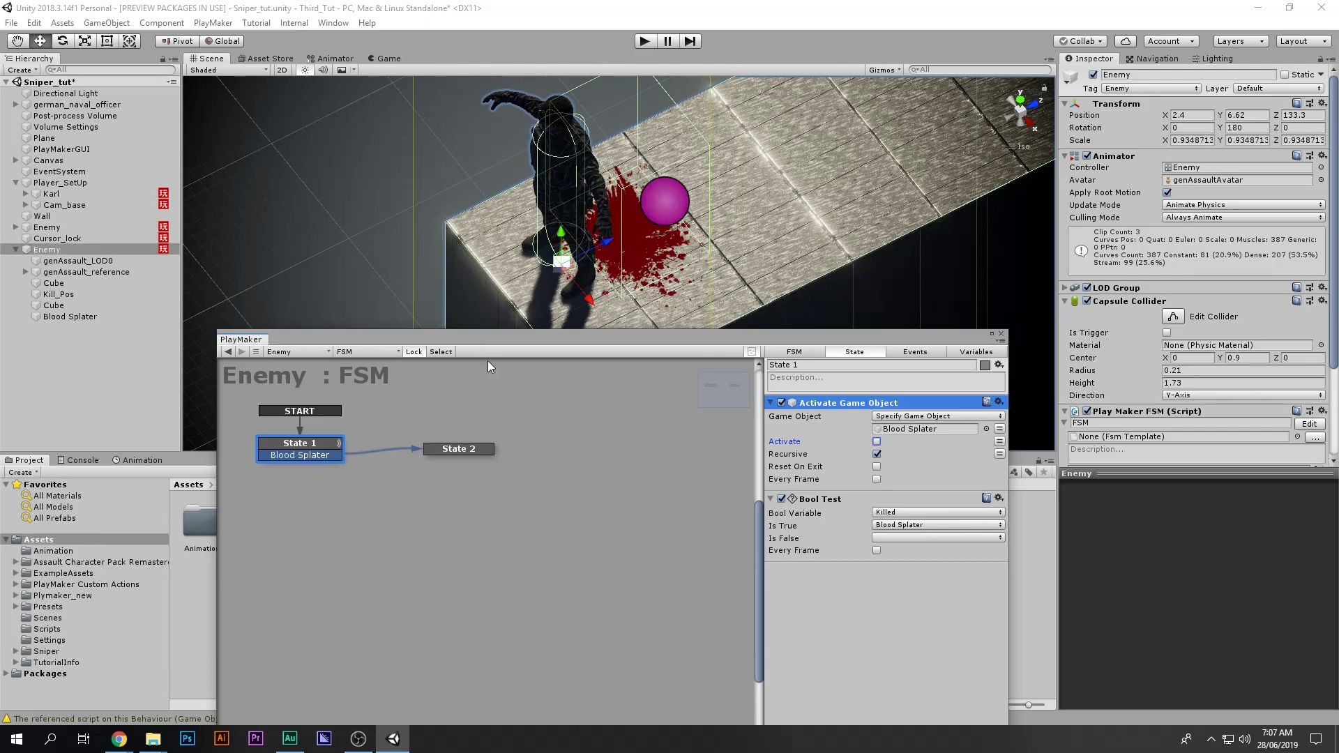
Step: Review the actions in State 2 and State 1, including the Bool Test's variable choice
{"action": "left_click", "coordinate": [460, 449]}
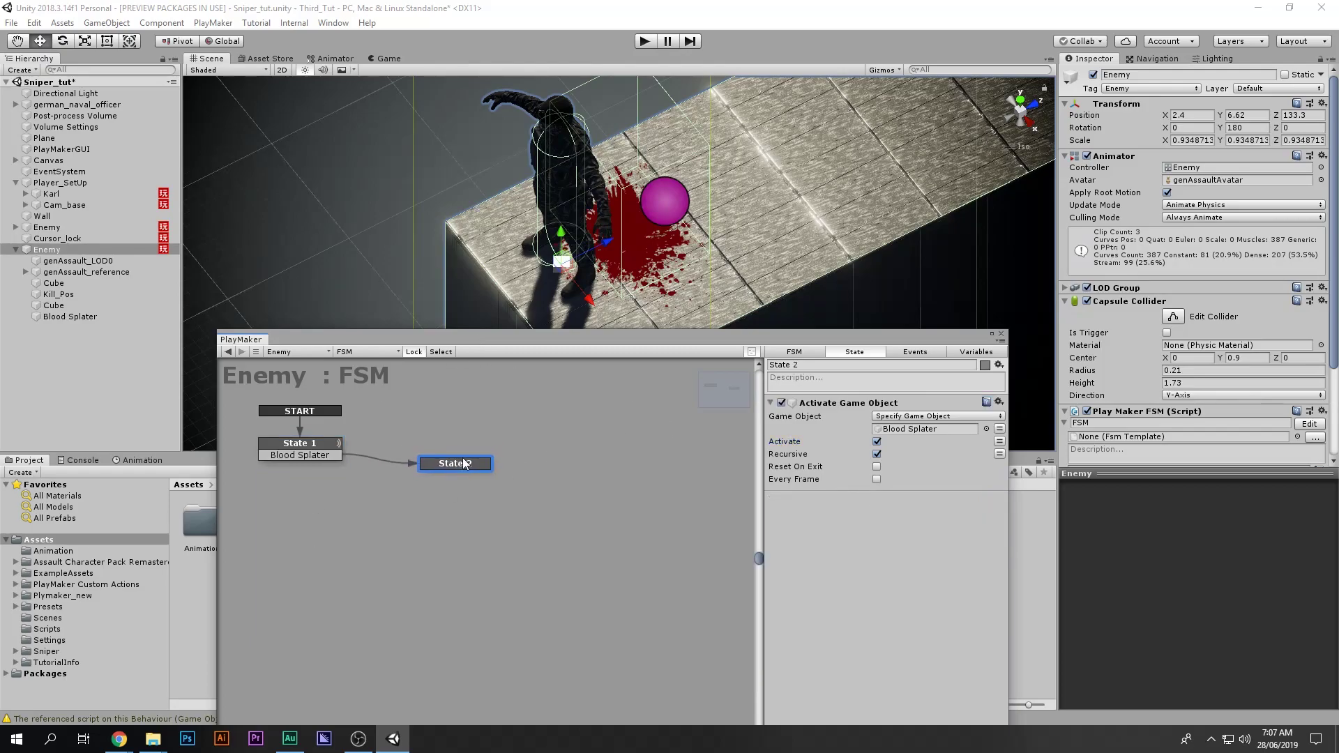
{"action": "left_click", "coordinate": [292, 445]}
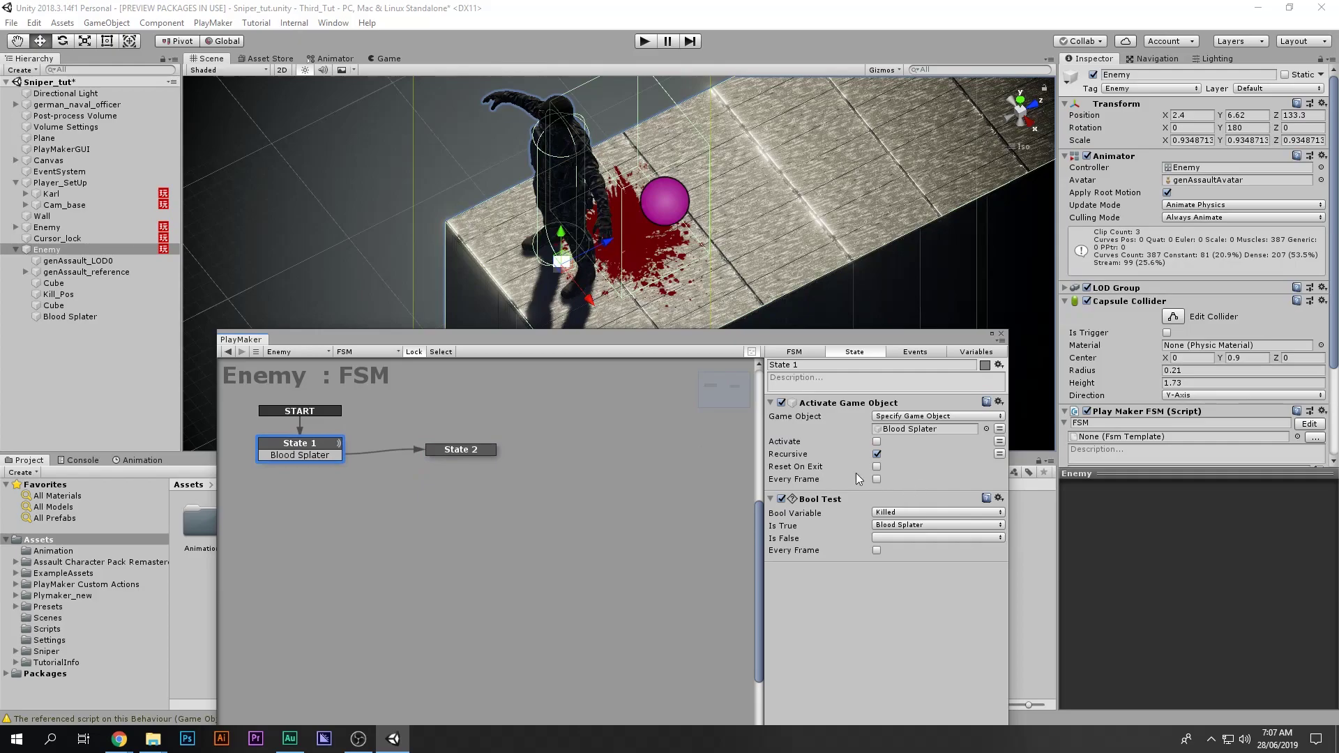
{"action": "left_click", "coordinate": [837, 499]}
{"action": "left_click", "coordinate": [913, 513]}
{"action": "left_click", "coordinate": [862, 581]}
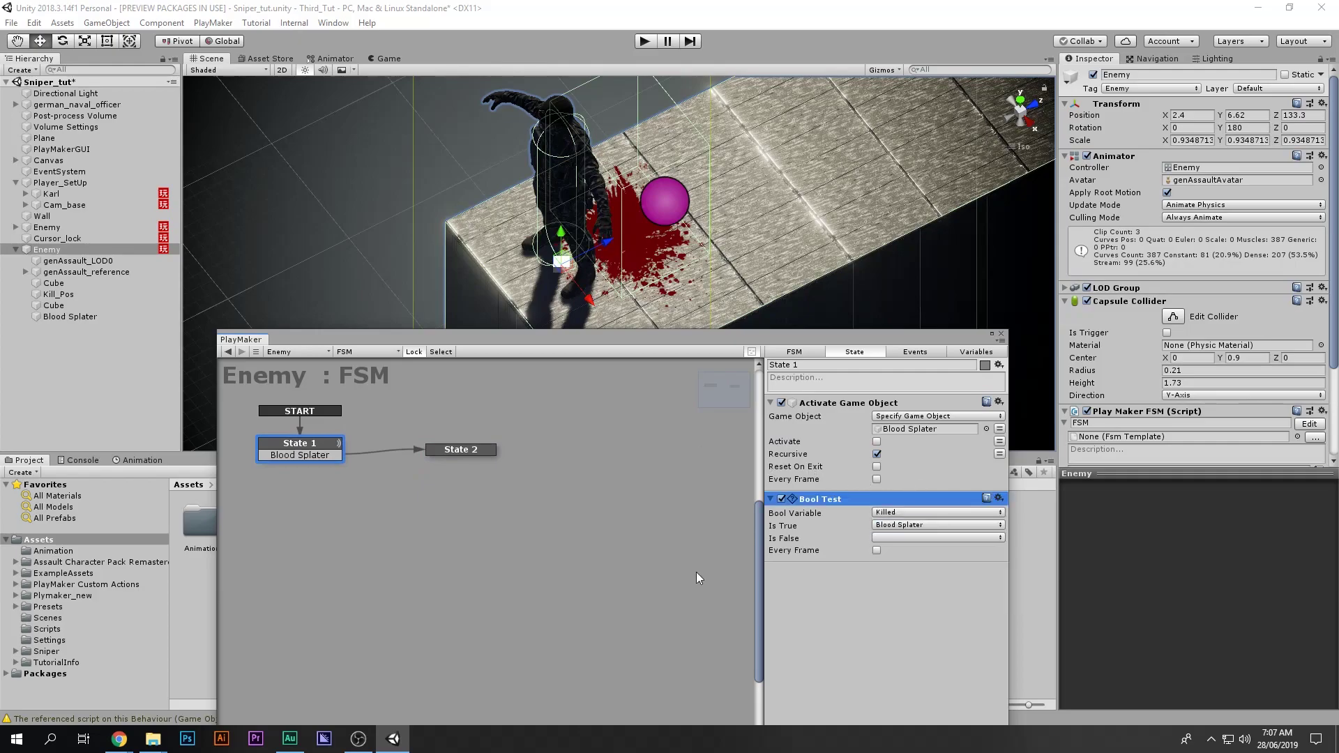
Step: Show the Killed variable's settings, move the PlayMaker window up to reveal them fully, and select the variable's name text
{"action": "left_click", "coordinate": [976, 352]}
{"action": "left_click", "coordinate": [857, 393]}
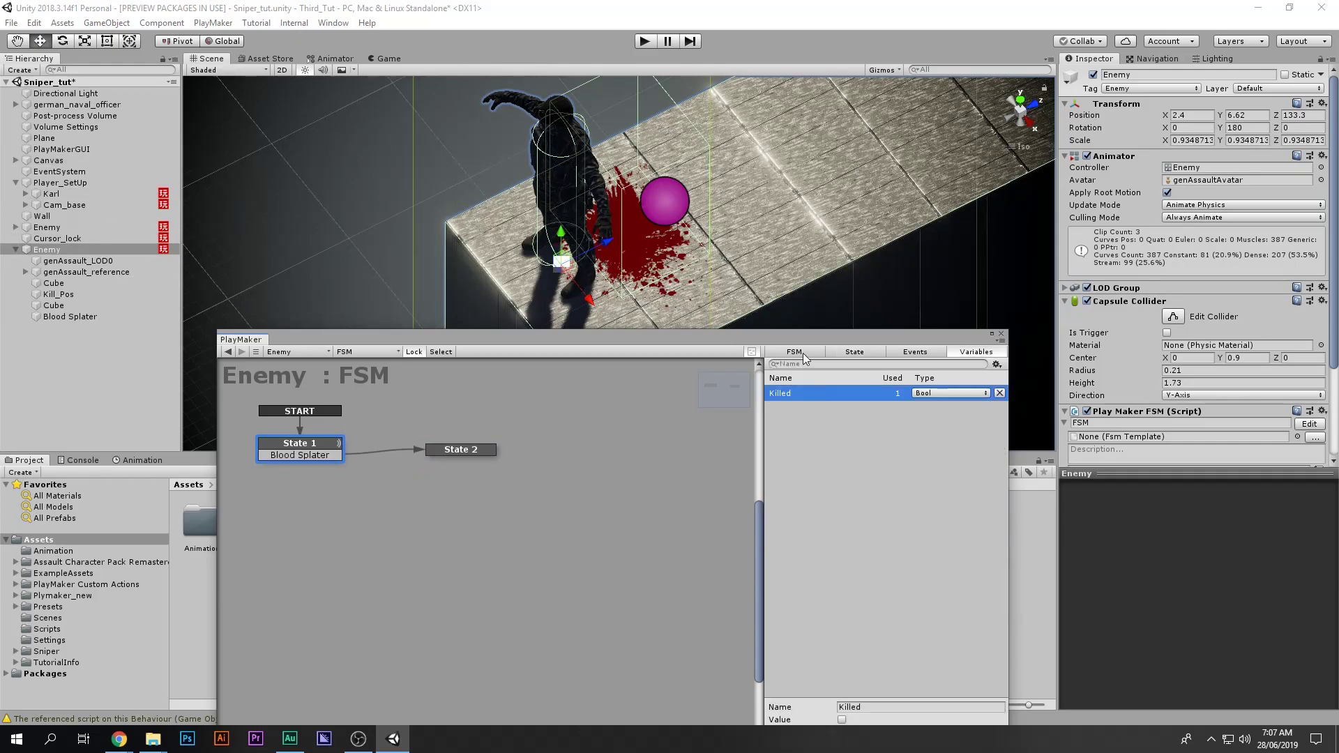
{"action": "left_click_drag", "start_coordinate": [802, 340], "coordinate": [812, 176]}
{"action": "left_click", "coordinate": [911, 544]}
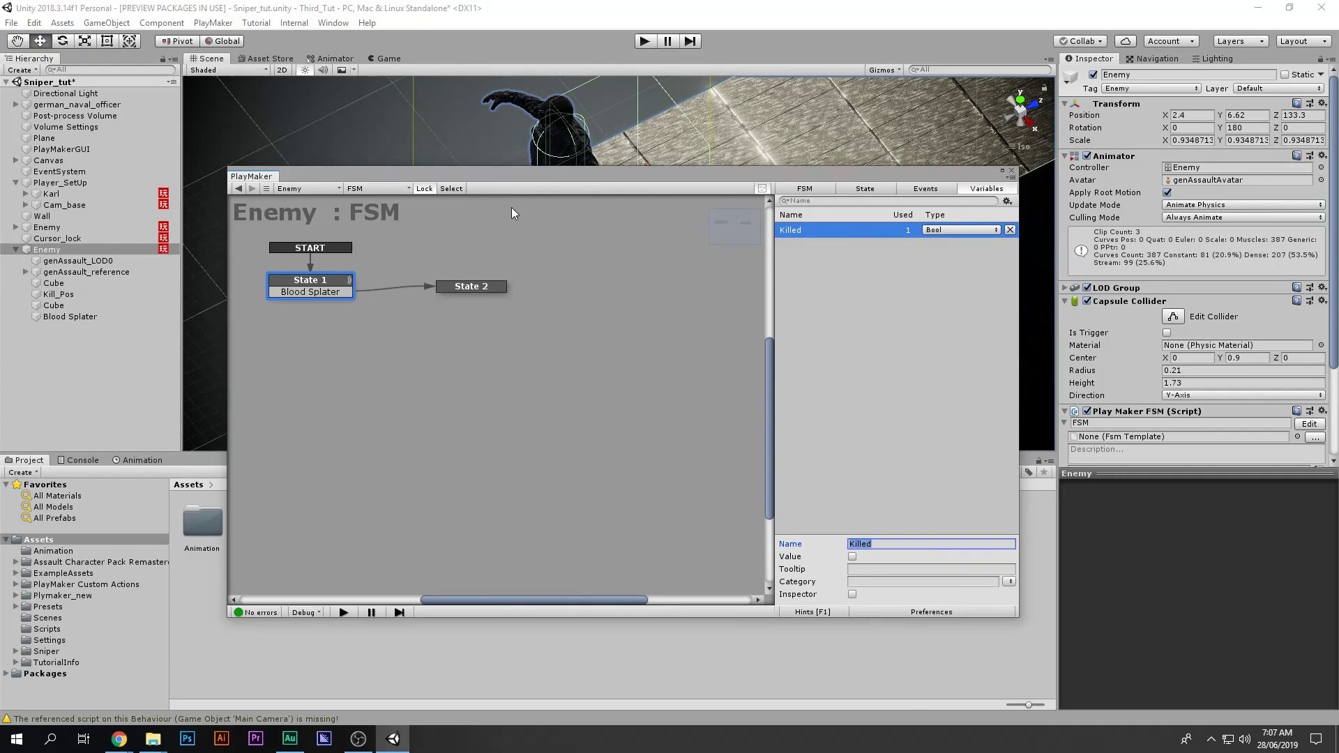
Step: Open Karl's Movement FSM for editing and select State 2, which follows the Kill transition
{"action": "left_click", "coordinate": [20, 193]}
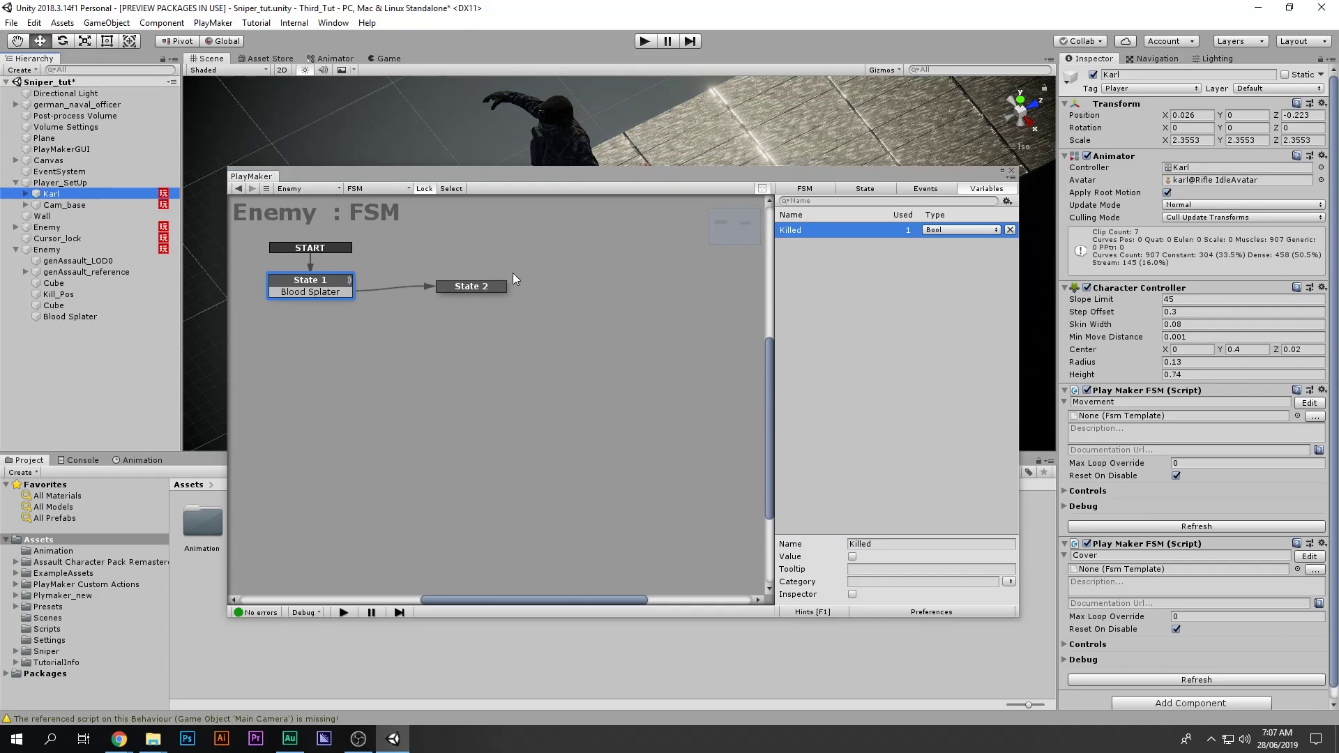
{"action": "left_click", "coordinate": [1308, 403]}
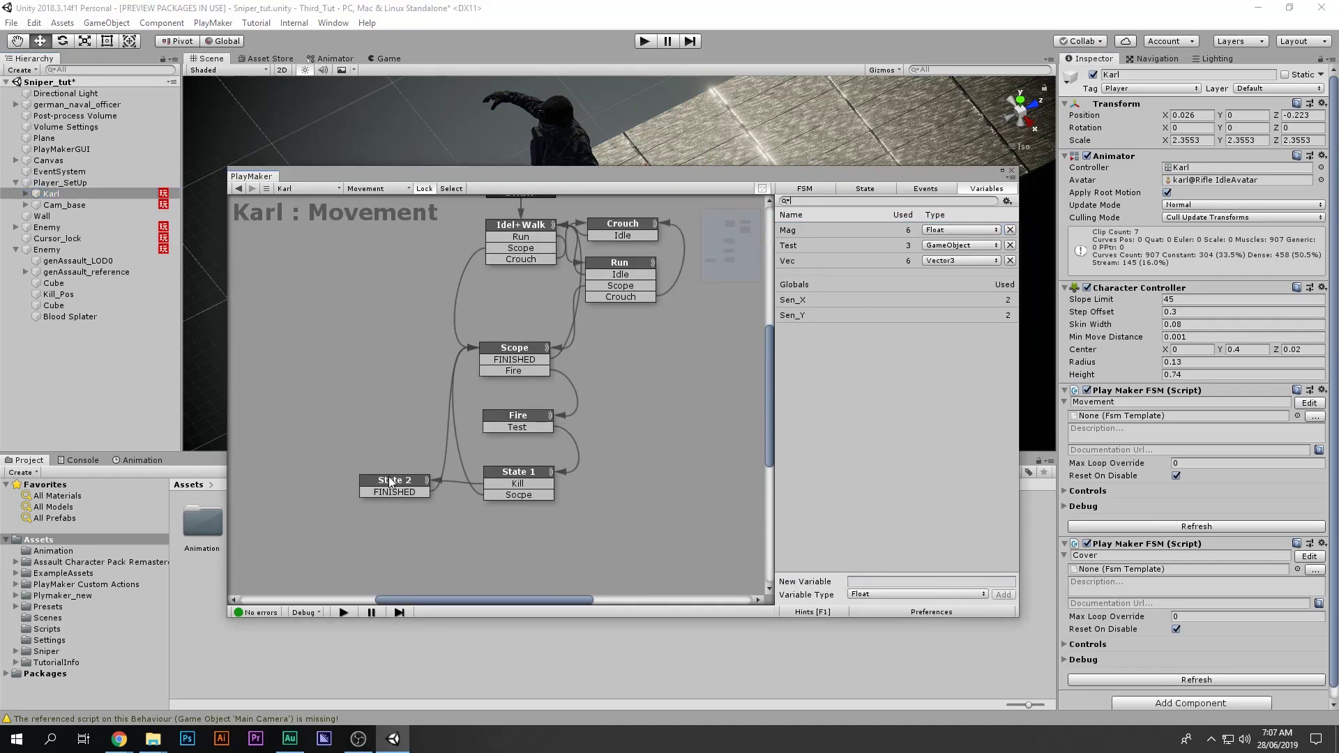
{"action": "left_click", "coordinate": [390, 483]}
{"action": "left_click_drag", "start_coordinate": [380, 435], "coordinate": [335, 463]}
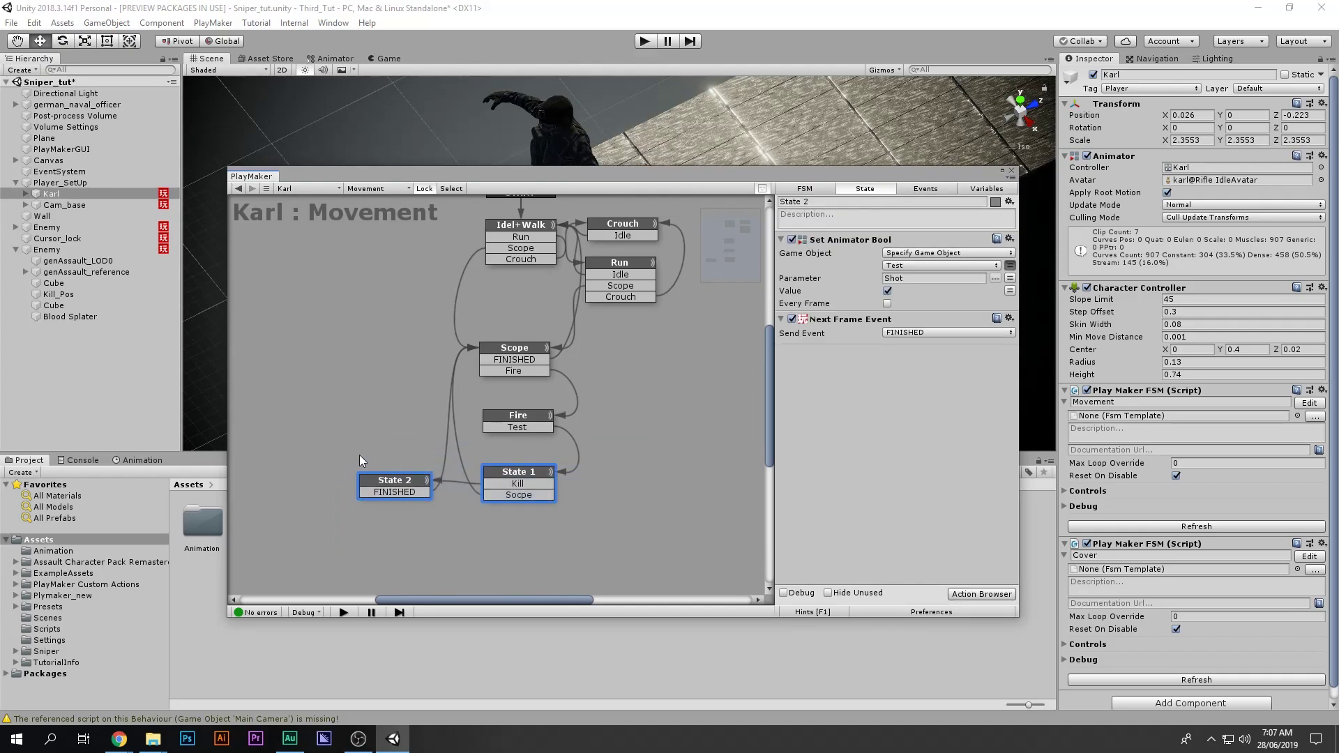
{"action": "left_click", "coordinate": [395, 482]}
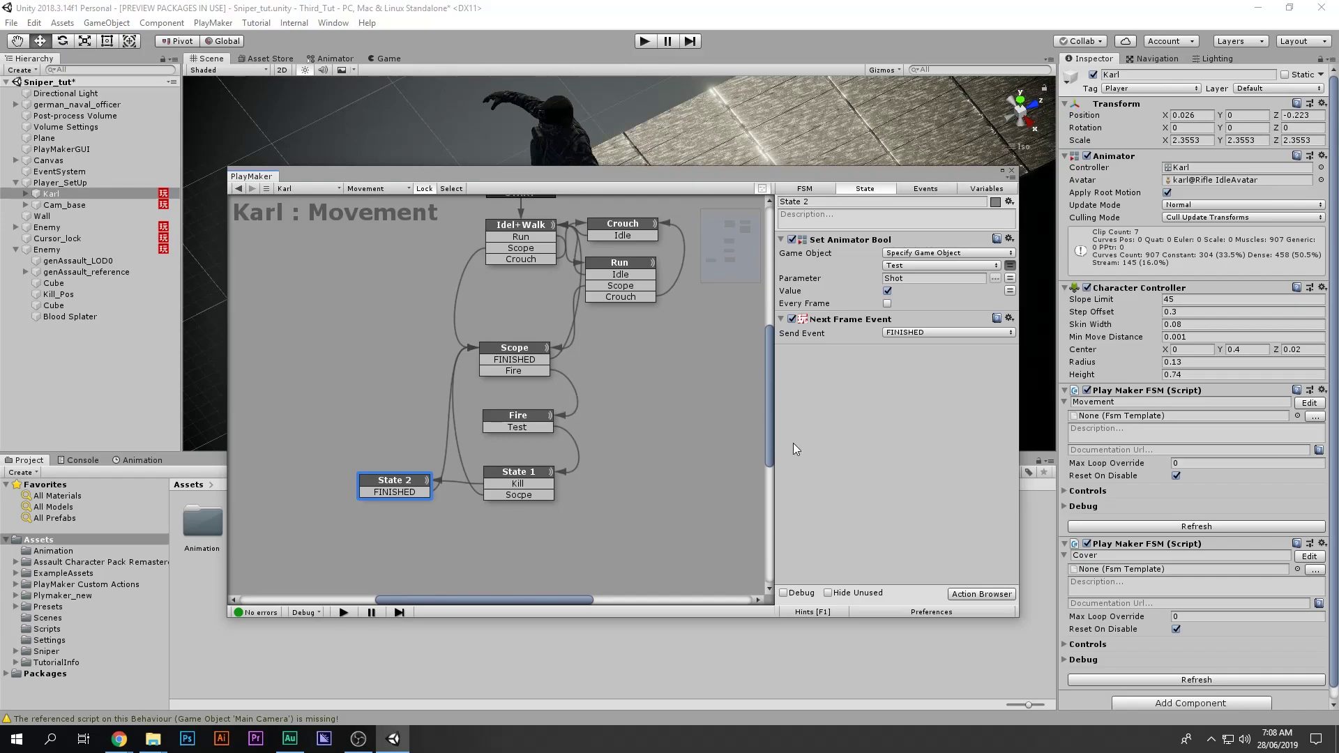
Step: Add a Set Fsm Bool action to State 2 and place it between Set Animator Bool and Next Frame Event
{"action": "key", "text": "grave"}
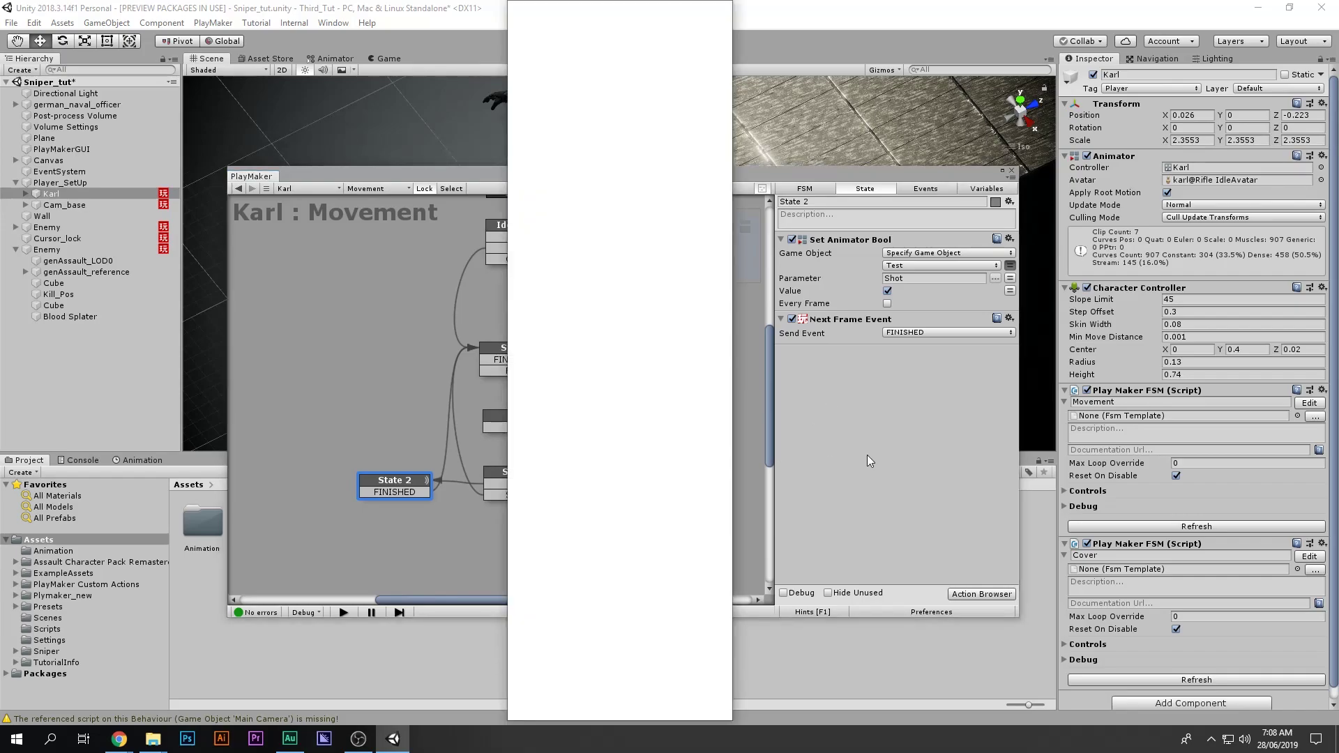
{"action": "type", "text": "set "}
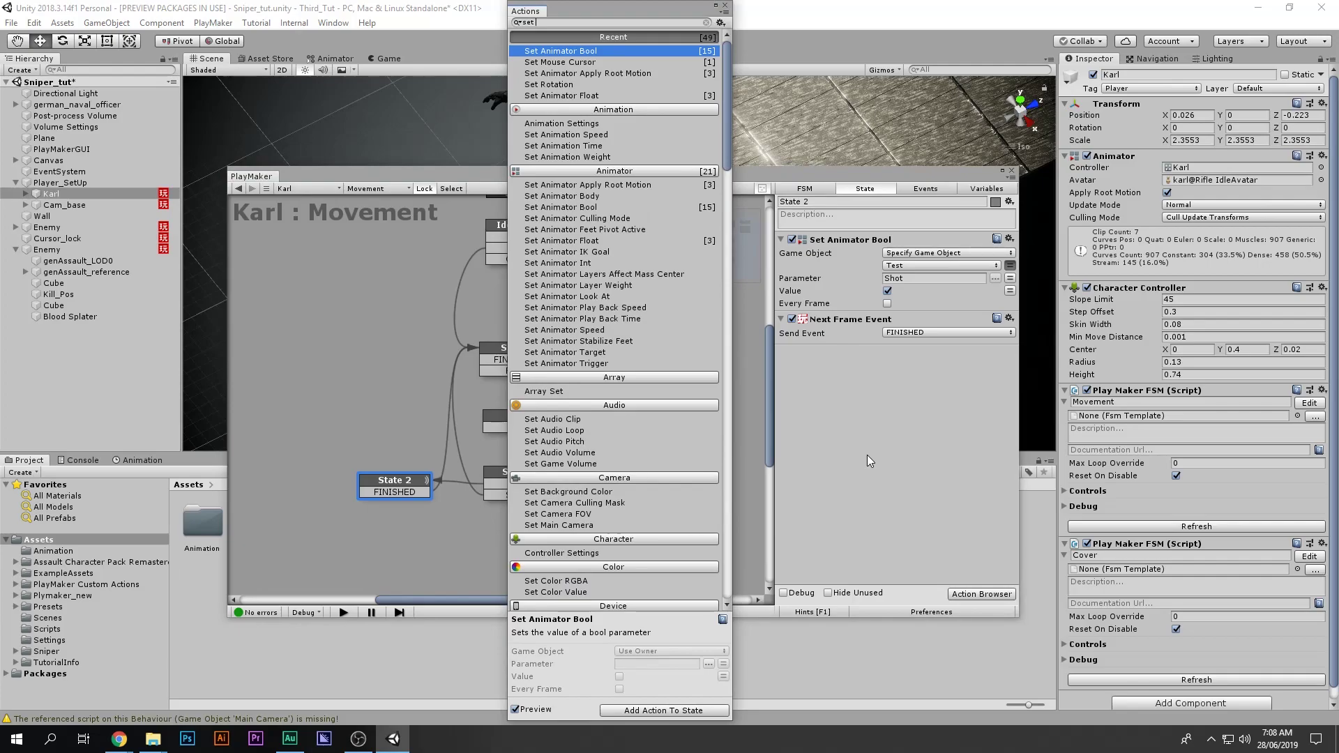
{"action": "type", "text": " fsm"}
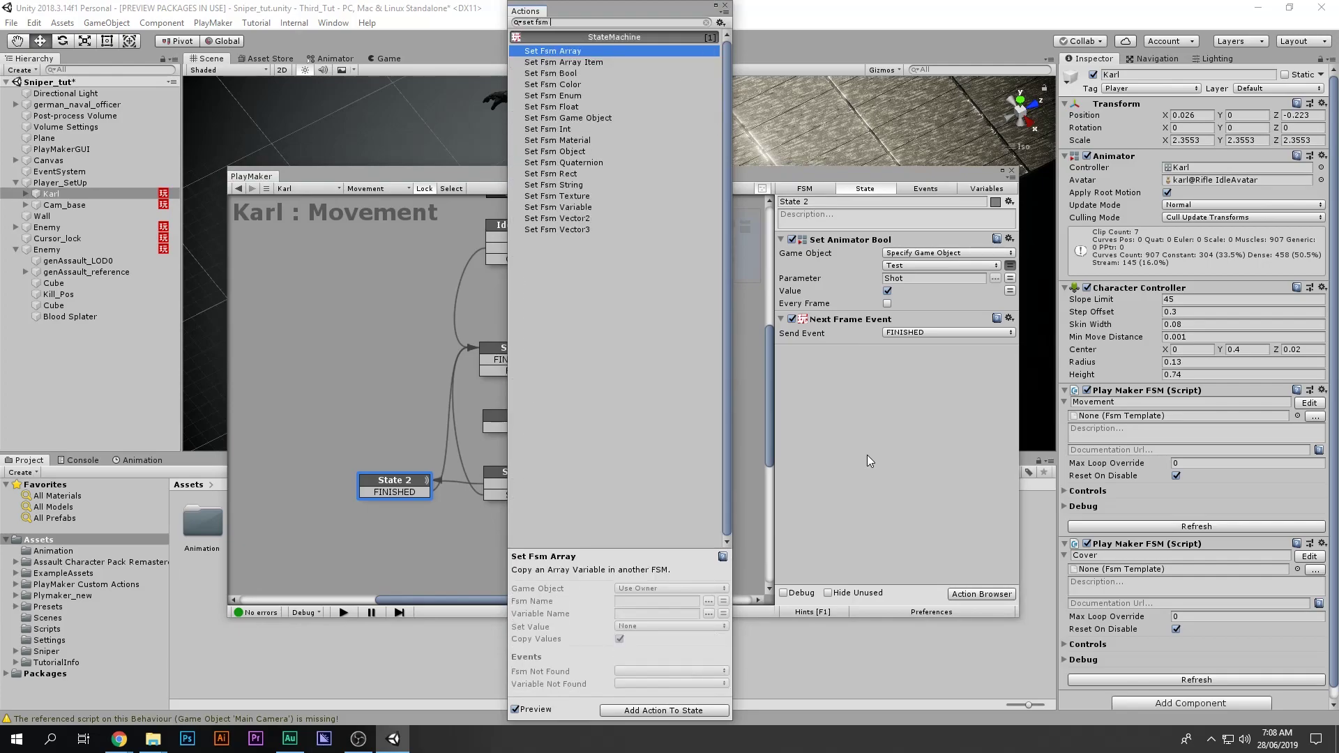
{"action": "key", "text": "Down"}
{"action": "key", "text": "Down"}
{"action": "key", "text": "Return"}
{"action": "left_click_drag", "start_coordinate": [854, 354], "coordinate": [868, 315]}
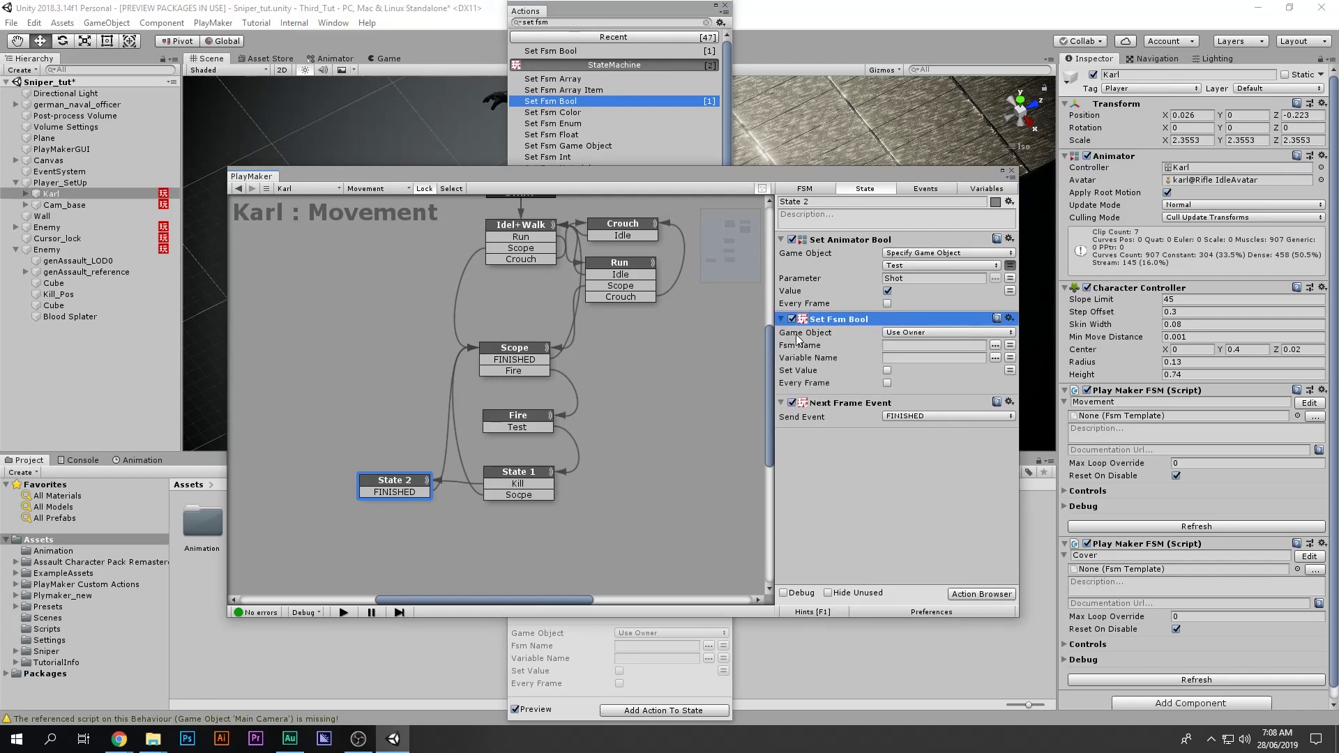
Step: Target the Test variable as Set Fsm Bool's specified game object, set its Fsm Name to FSM, and select the second Enemy for reference
{"action": "left_click", "coordinate": [896, 332]}
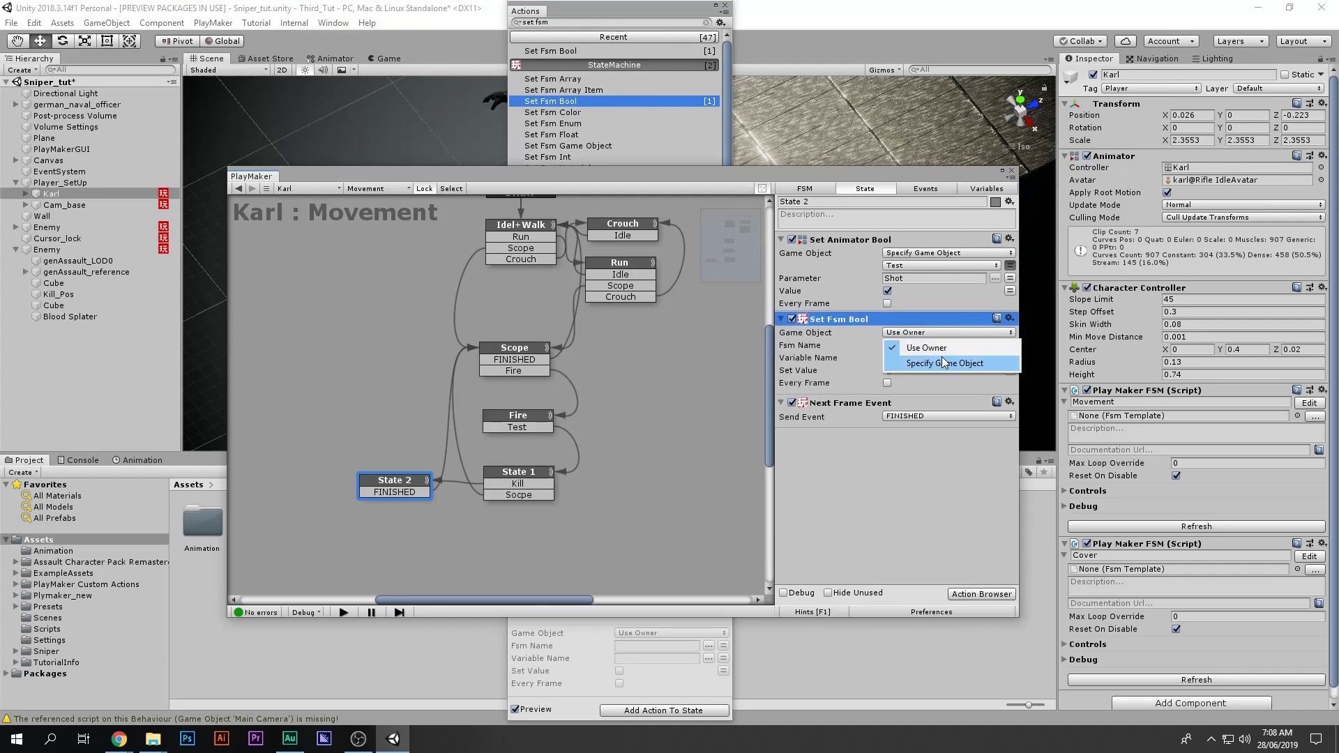
{"action": "left_click", "coordinate": [944, 363]}
{"action": "left_click", "coordinate": [935, 346]}
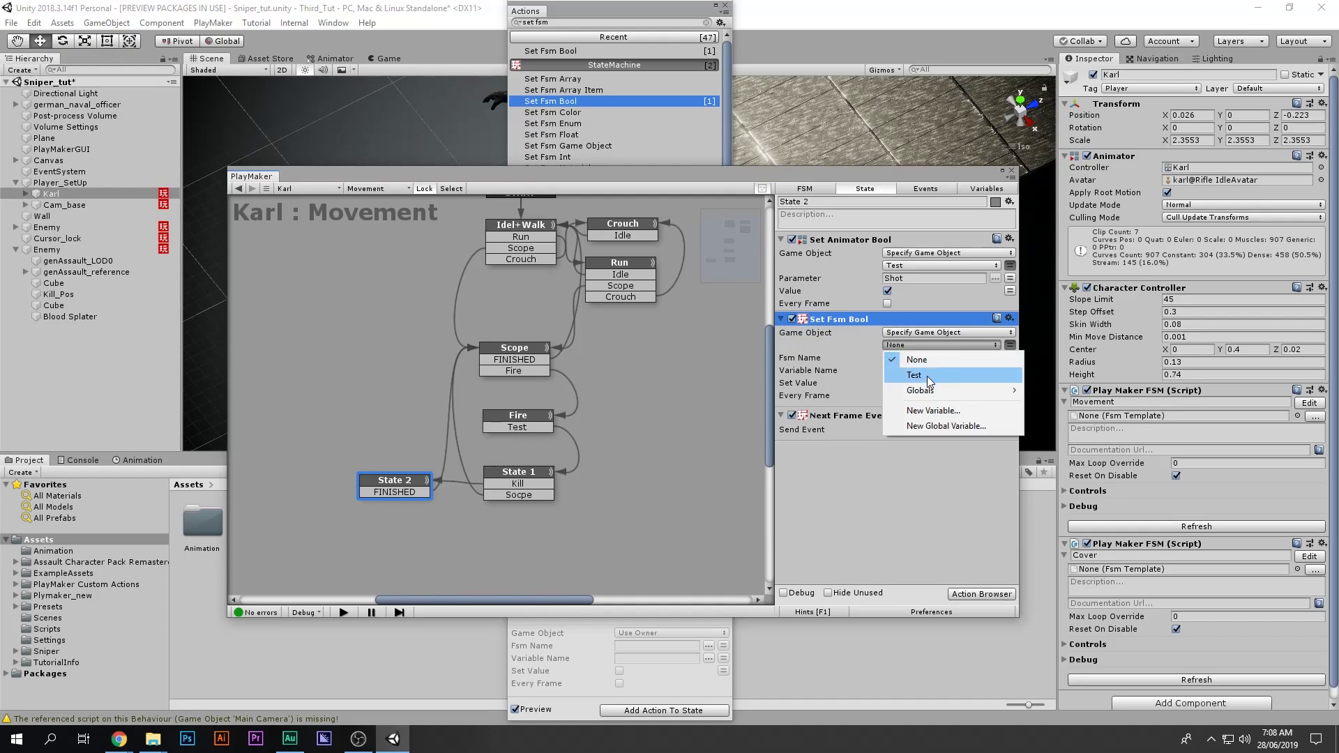
{"action": "left_click", "coordinate": [927, 376]}
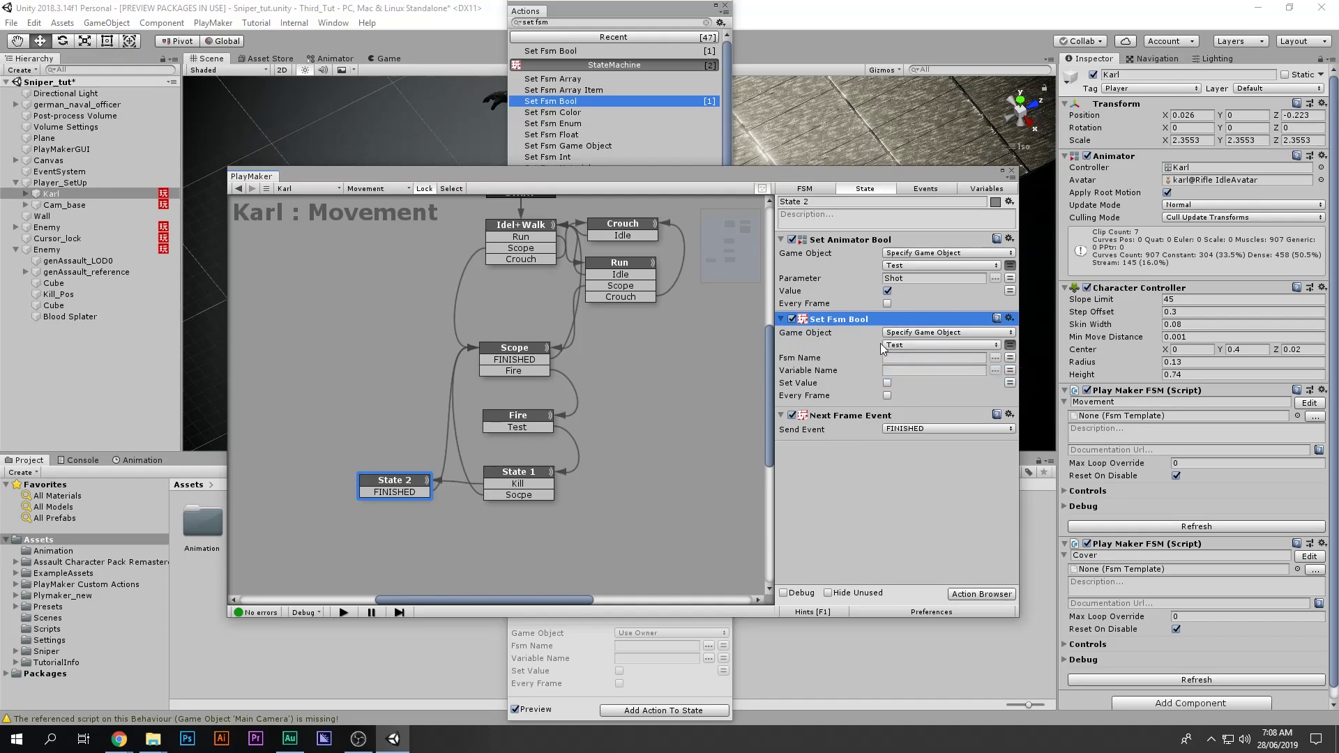
{"action": "left_click", "coordinate": [899, 358]}
{"action": "type", "text": "FSM"}
{"action": "left_click", "coordinate": [47, 249]}
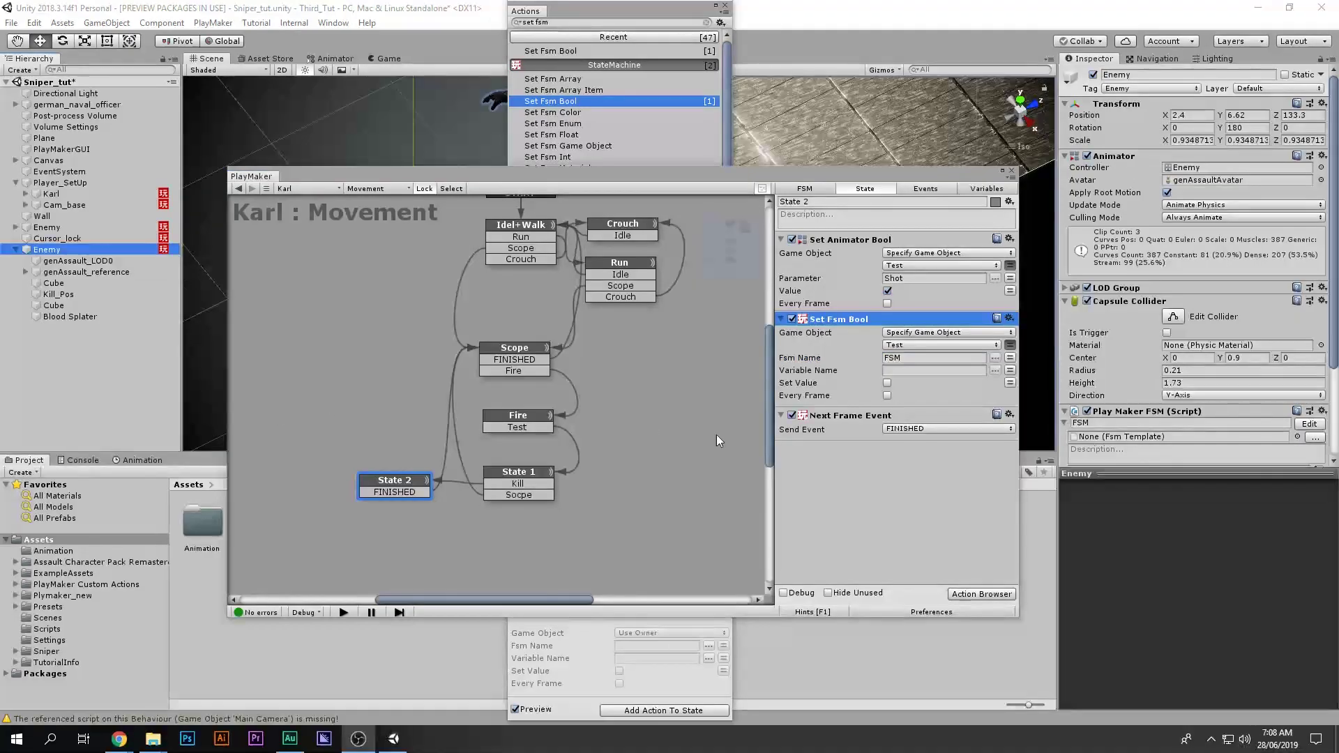
Step: Set the Set Fsm Bool action's Variable Name to Killed and turn on its Set Value
{"action": "left_click", "coordinate": [1093, 423]}
{"action": "left_click", "coordinate": [896, 358]}
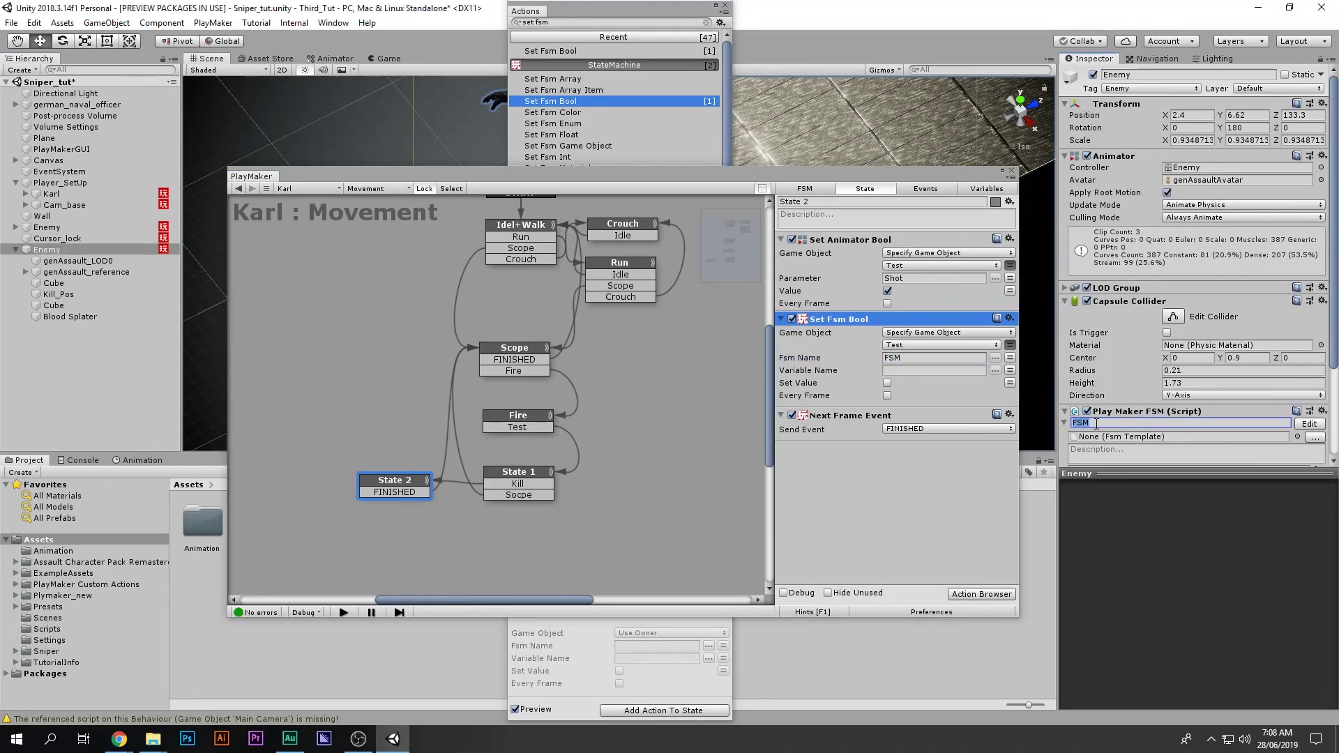
{"action": "left_click", "coordinate": [904, 372]}
{"action": "type", "text": "Killed"}
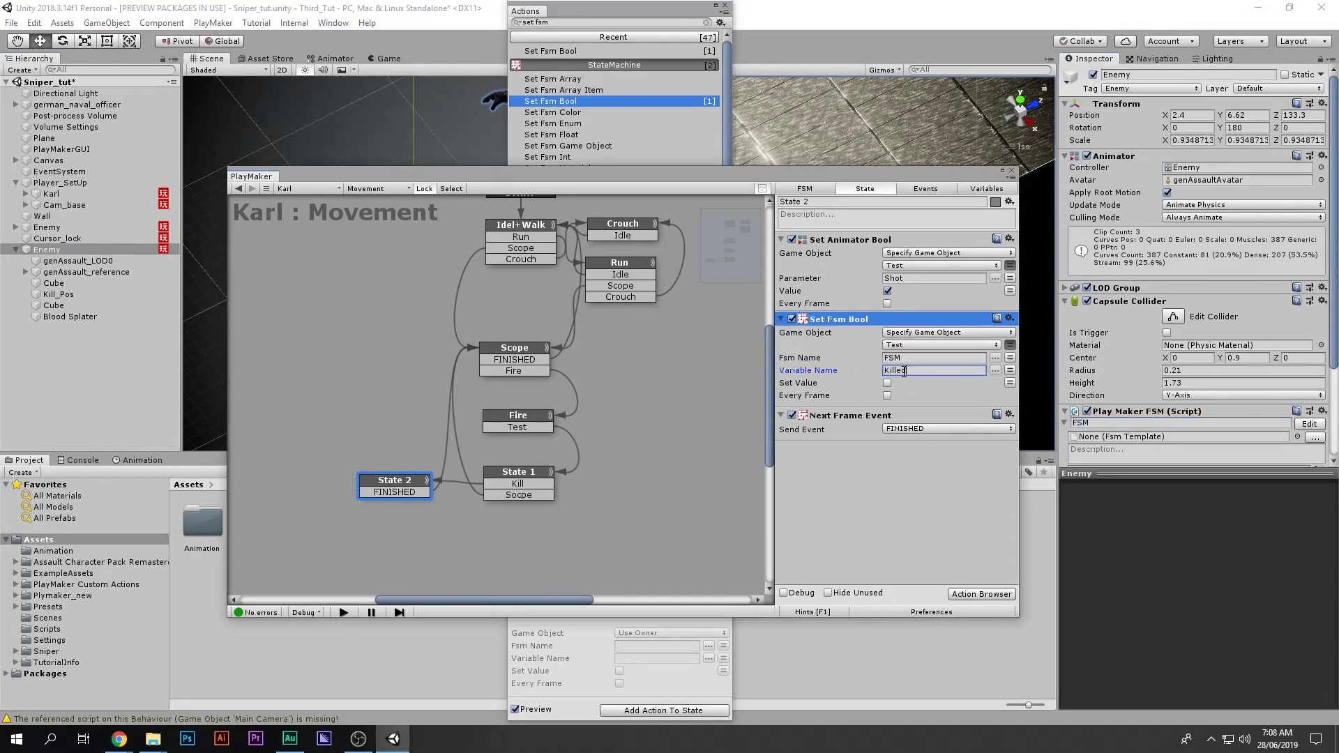
{"action": "key", "text": "Return"}
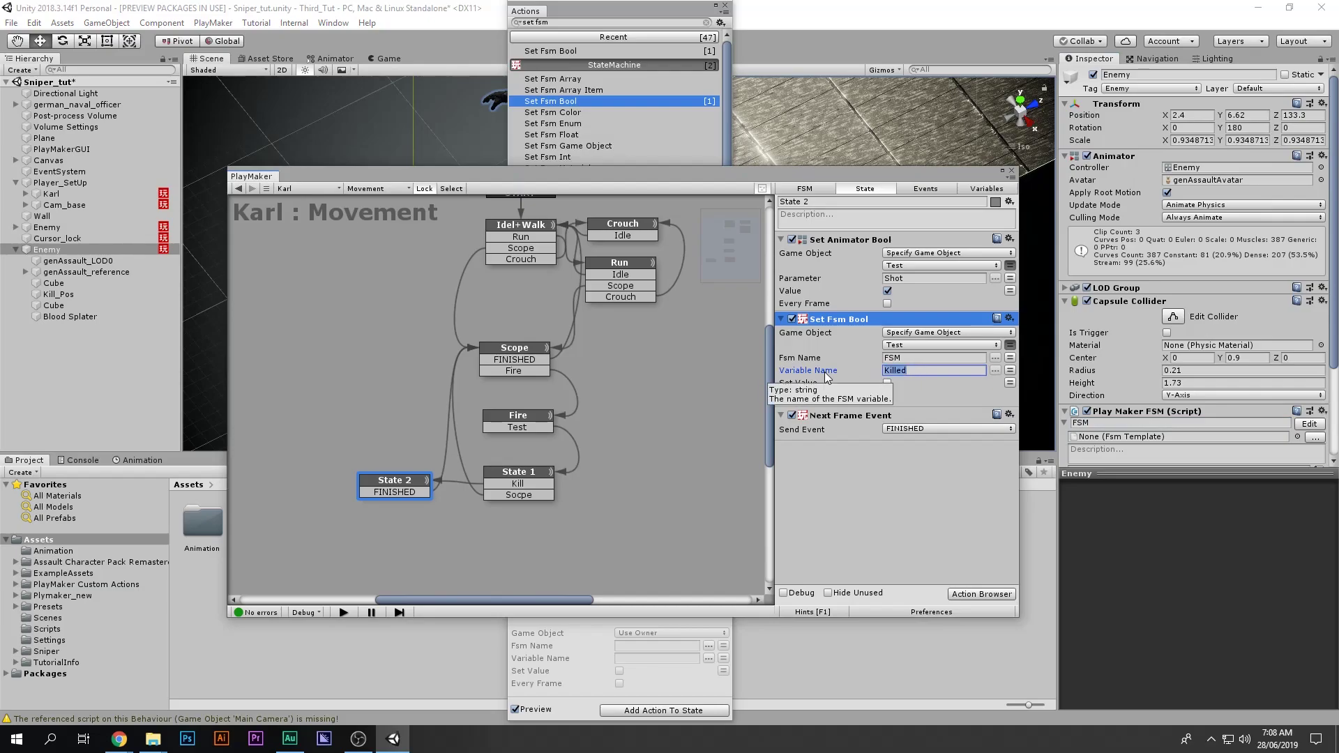
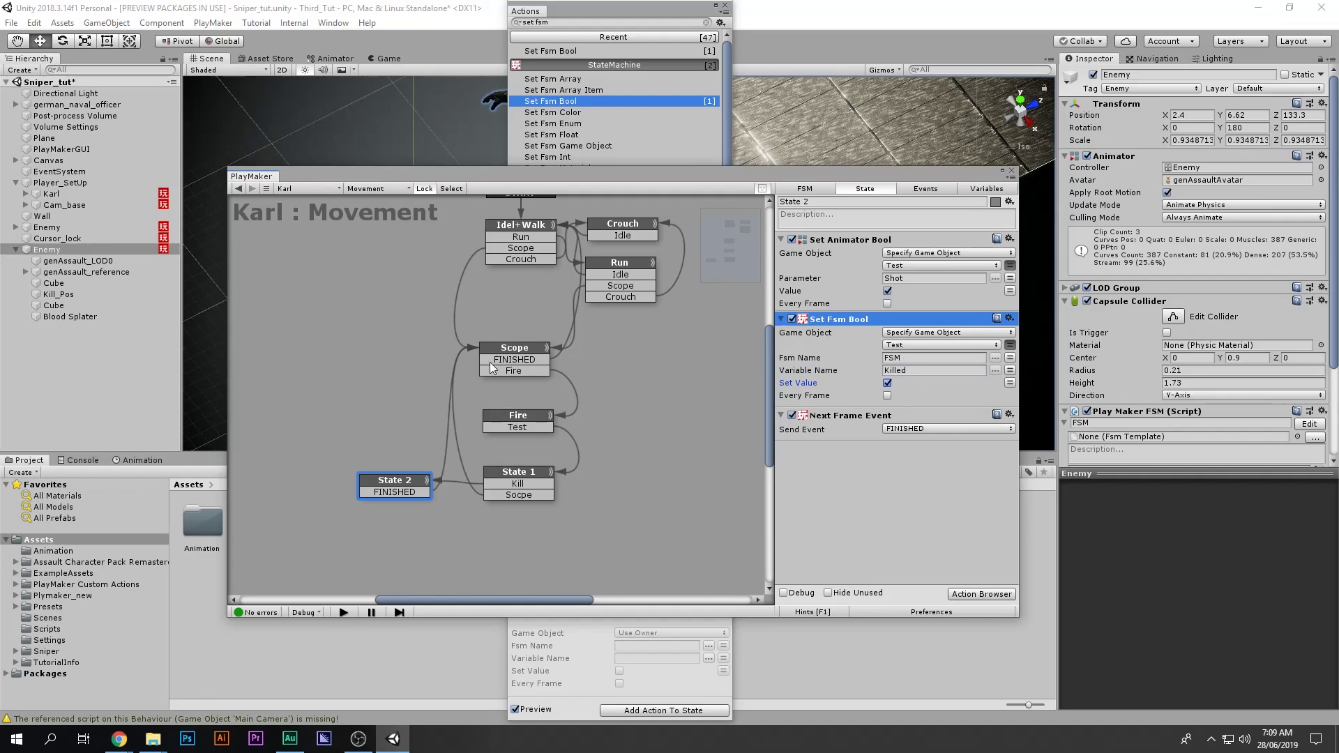
Step: Review the actions of Fire, State 1 and State 2 in Karl's Movement FSM, including the Shot parameter and Killed variable settings
{"action": "middle_click_drag", "start_coordinate": [492, 368], "coordinate": [462, 330]}
{"action": "left_click", "coordinate": [479, 333]}
{"action": "left_click", "coordinate": [488, 387]}
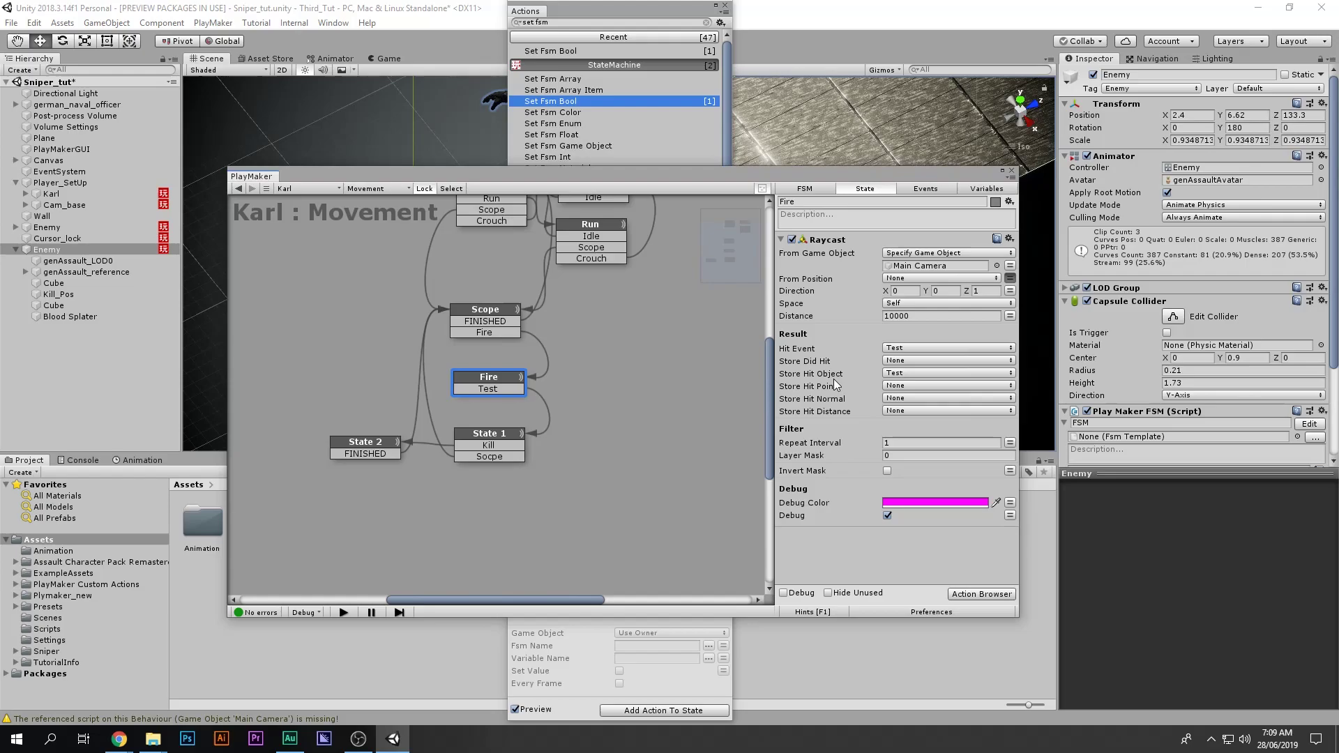
{"action": "left_click", "coordinate": [499, 435]}
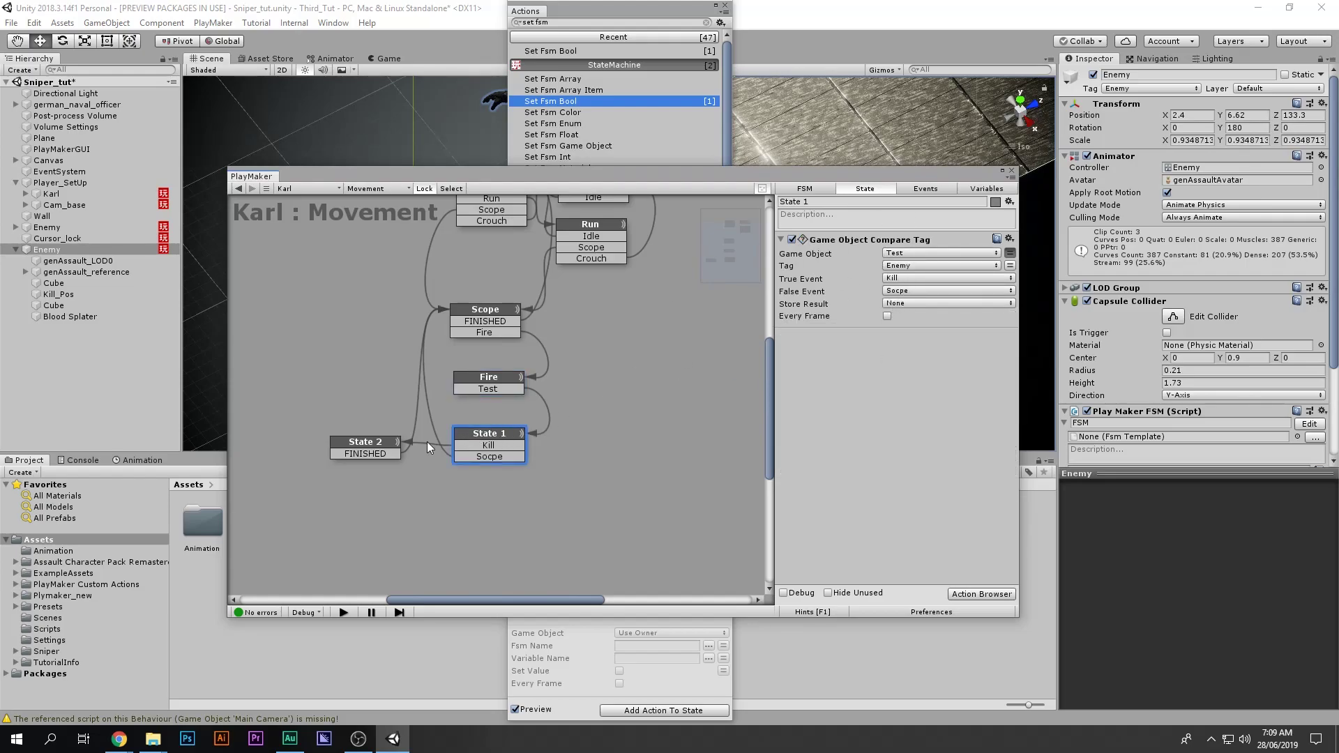
{"action": "left_click", "coordinate": [384, 447]}
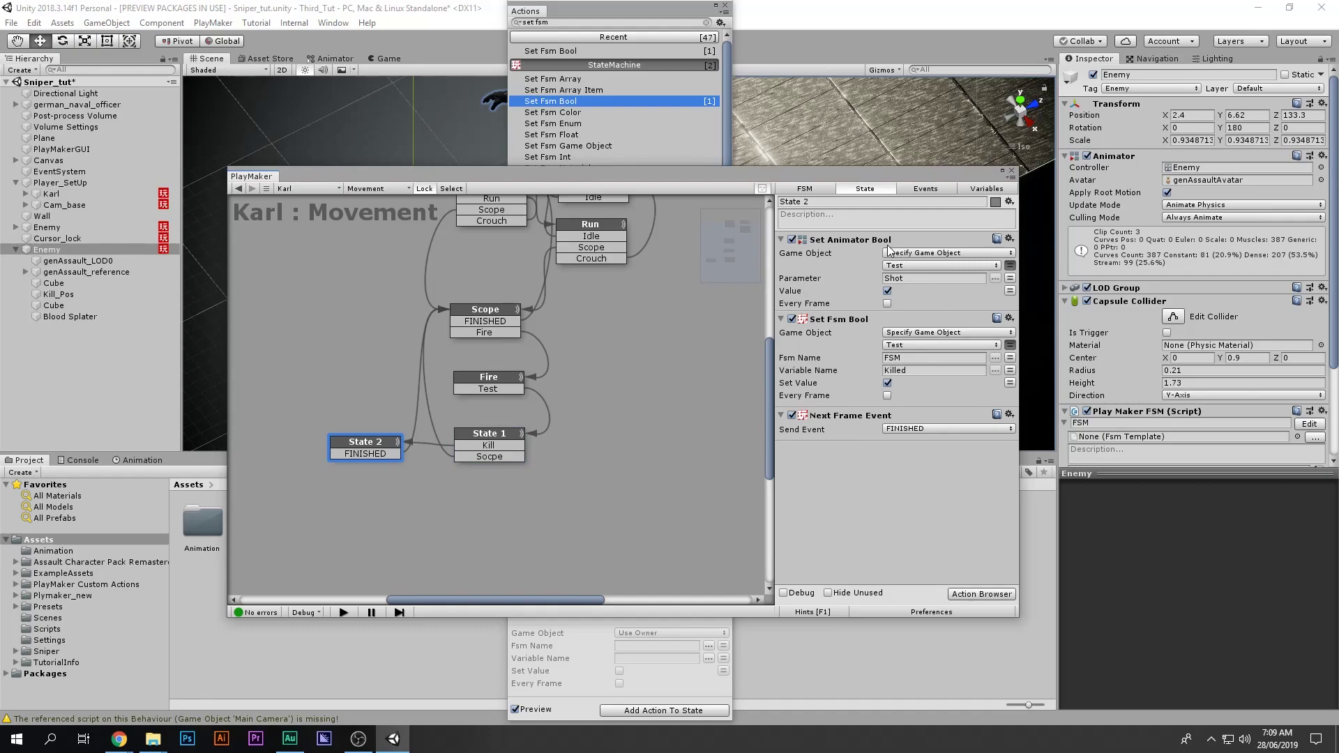
{"action": "left_click", "coordinate": [890, 279]}
{"action": "left_click", "coordinate": [927, 370]}
{"action": "left_click", "coordinate": [915, 358]}
{"action": "left_click", "coordinate": [877, 494]}
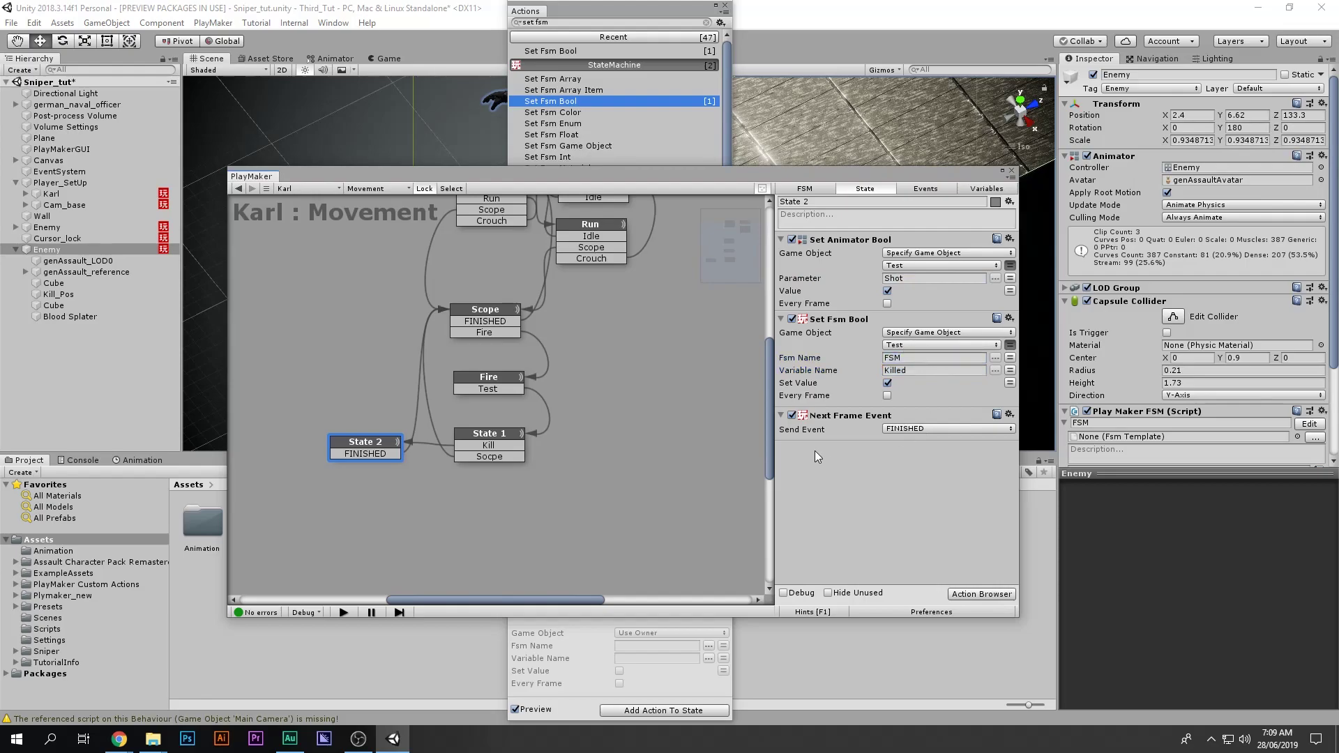
Step: Close the Actions and PlayMaker windows and dock the Game view beside the Project window
{"action": "left_click", "coordinate": [726, 7]}
{"action": "left_click", "coordinate": [1012, 171]}
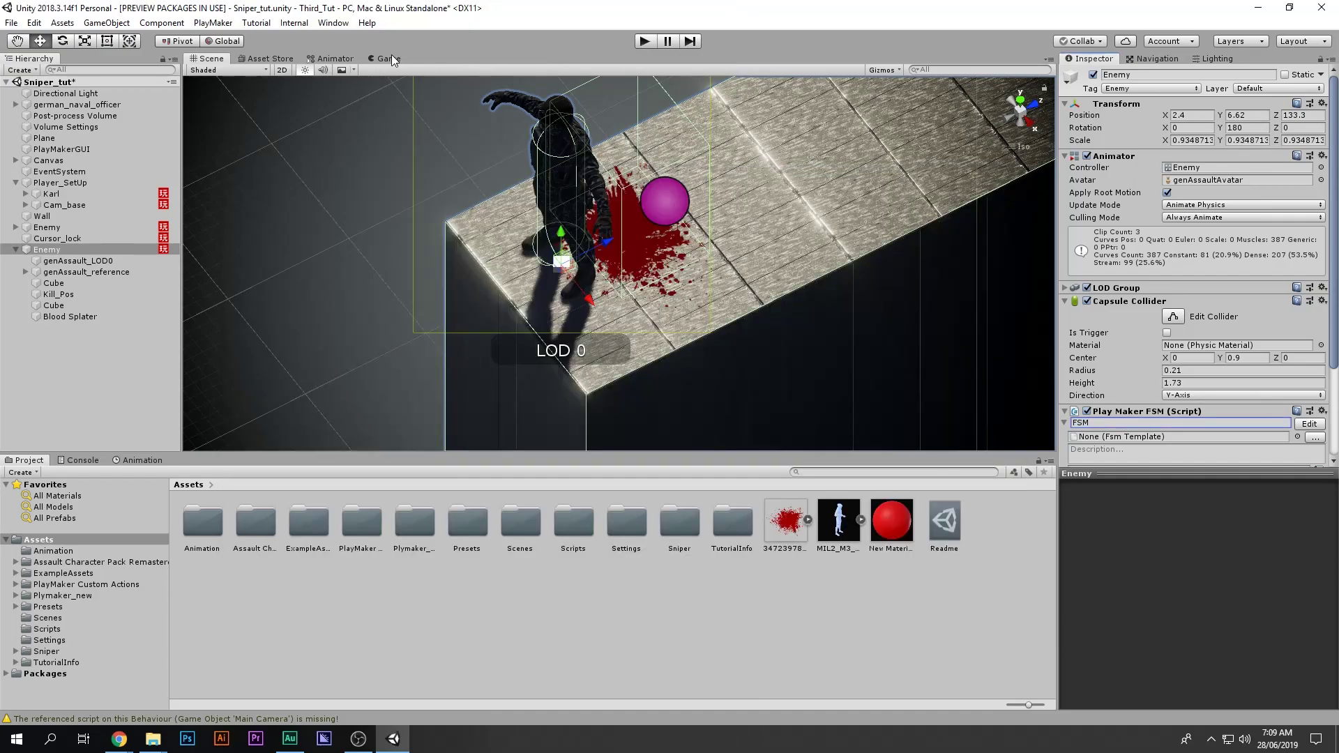
{"action": "left_click_drag", "start_coordinate": [391, 57], "coordinate": [946, 585]}
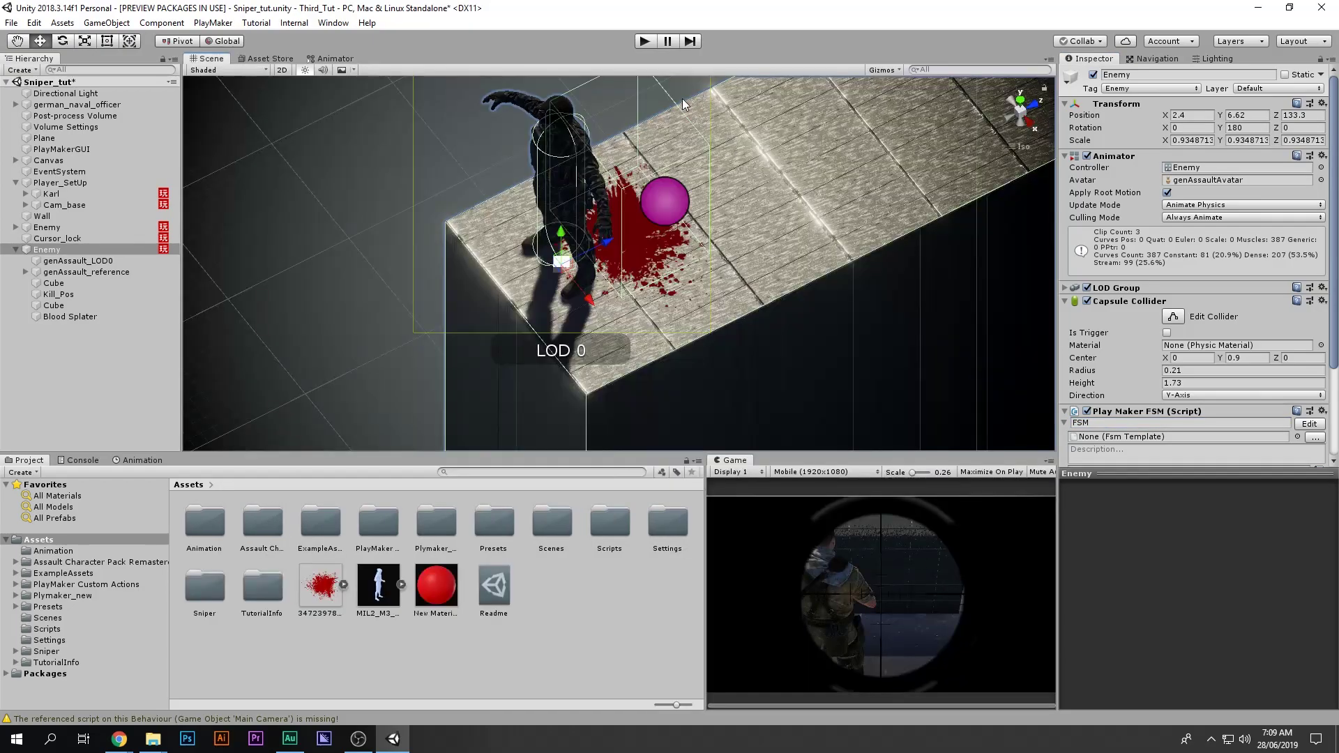
{"action": "right_click_drag", "start_coordinate": [693, 207], "coordinate": [710, 176]}
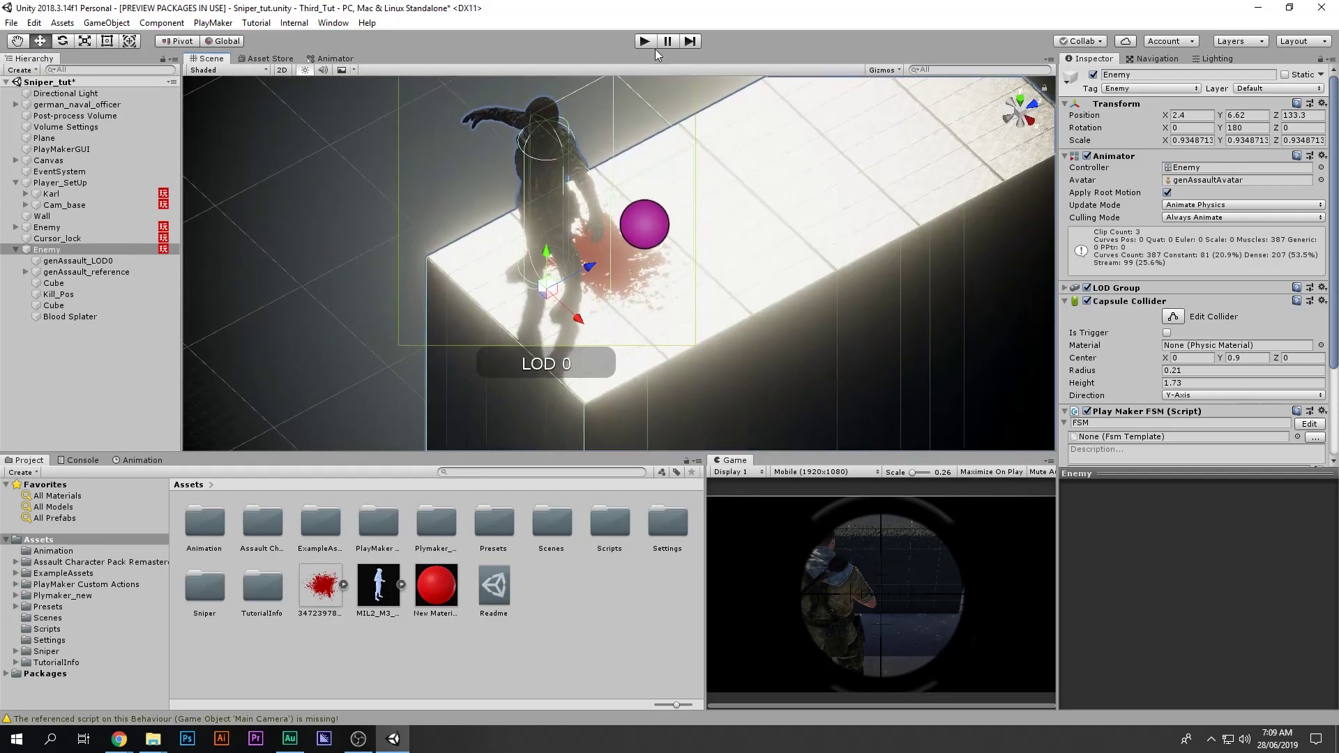
Step: Playtest the scene by shooting the enemy and examine the fallen body in the Scene view
{"action": "left_click", "coordinate": [645, 42]}
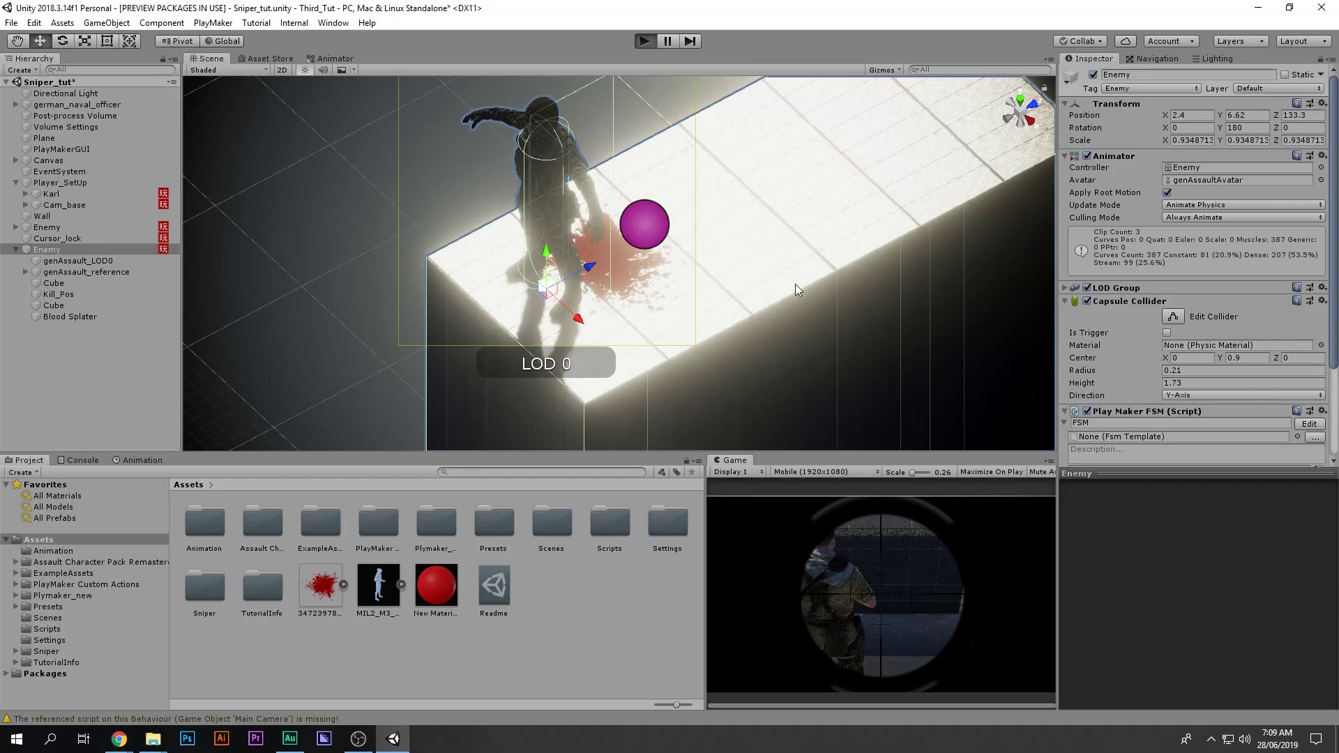
{"action": "left_click", "coordinate": [645, 42]}
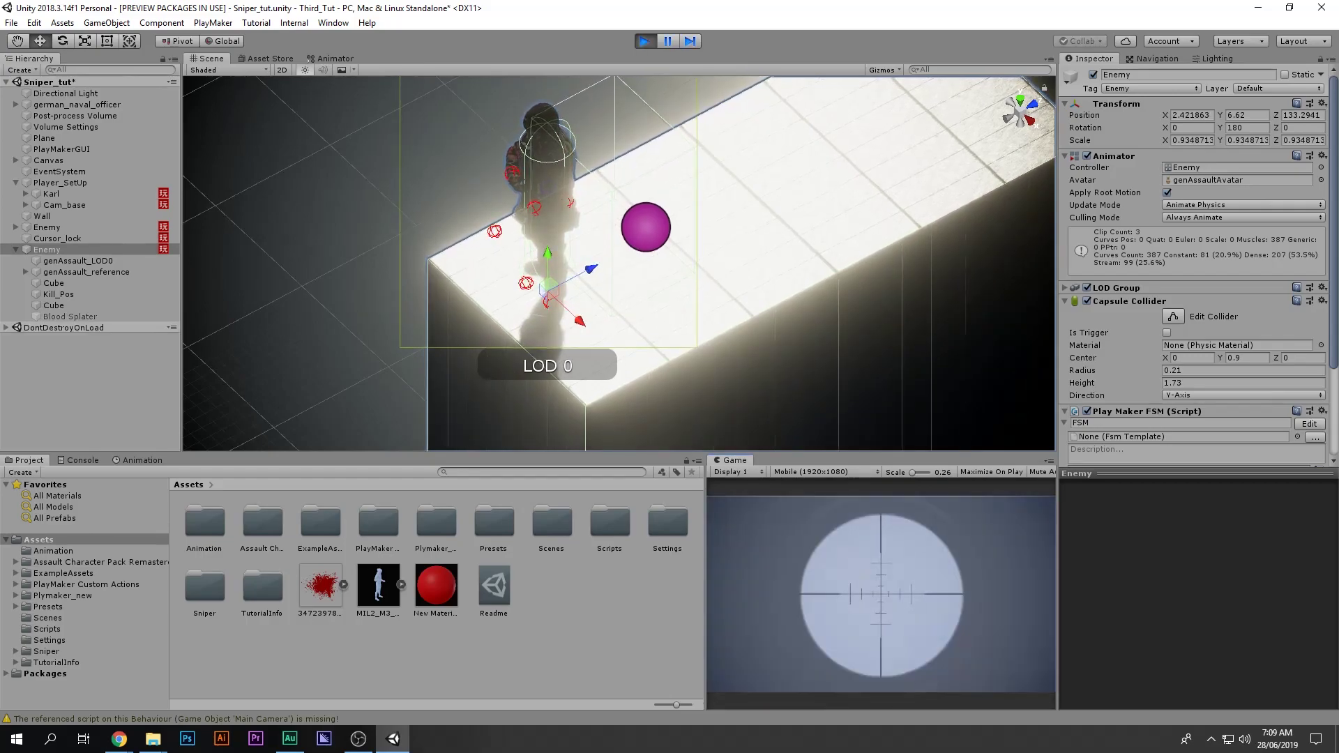
{"action": "mouse_move", "coordinate": [785, 353]}
{"action": "left_mouse_down", "text": "alt"}
{"action": "mouse_move", "coordinate": [757, 298]}
{"action": "mouse_move", "coordinate": [795, 353]}
{"action": "left_mouse_up", "text": "alt"}
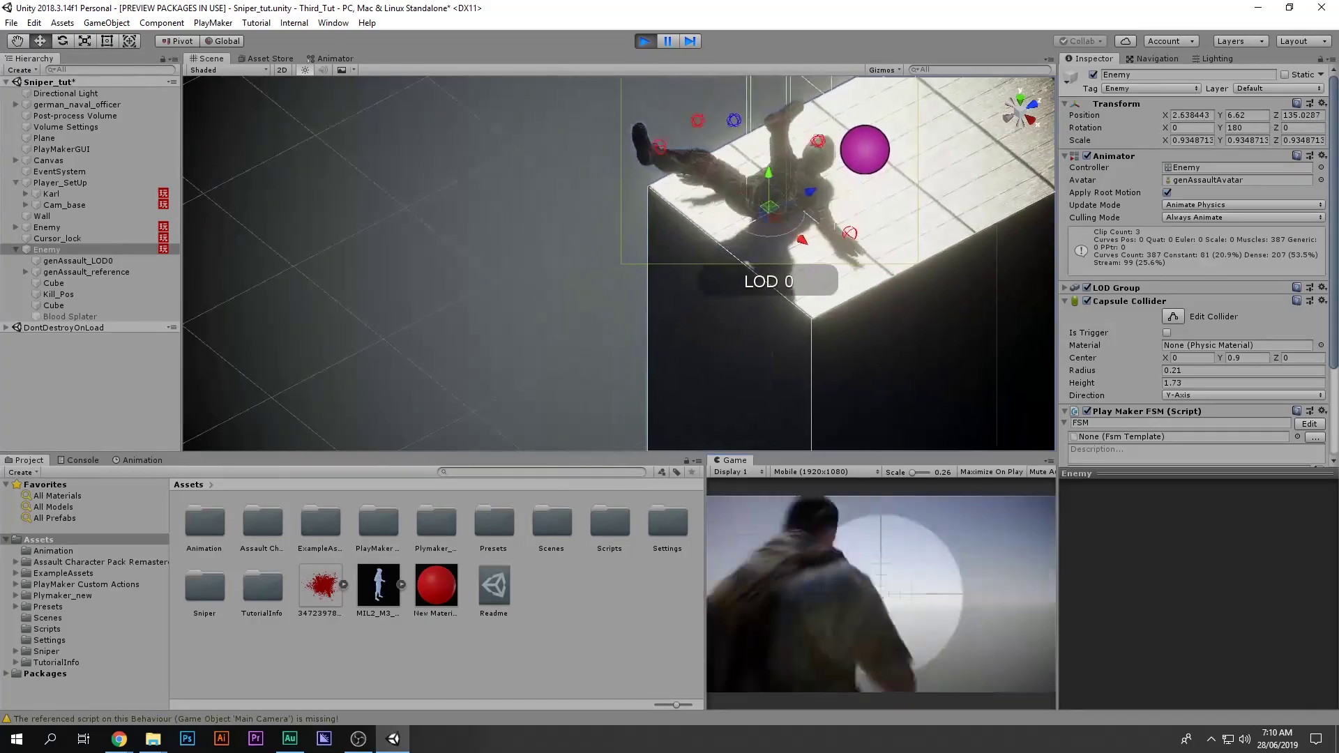
{"action": "key", "text": "Escape"}
{"action": "right_click_drag", "start_coordinate": [802, 238], "coordinate": [800, 236]}
{"action": "left_click_drag", "start_coordinate": [800, 237], "coordinate": [477, 311], "text": "alt"}
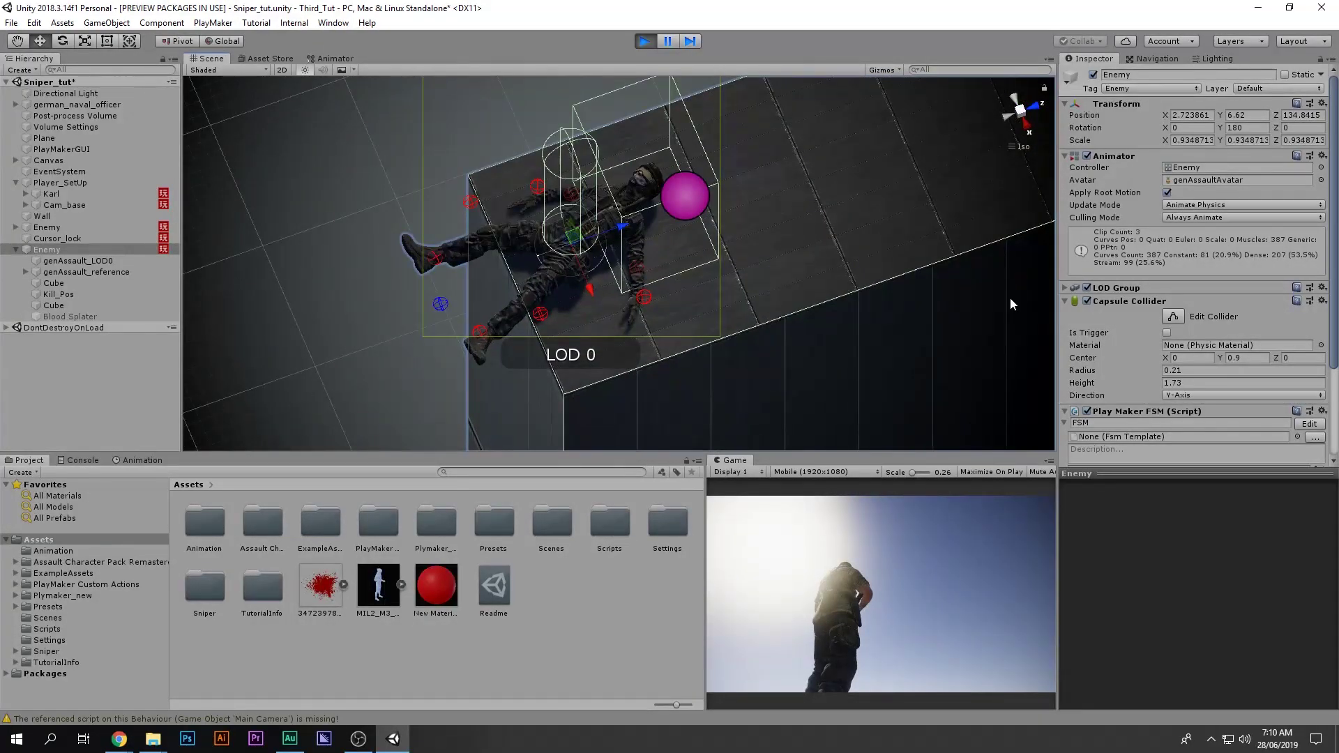
Step: Inspect the Blood Splater object during play and open the second Enemy's FSM to check its active state
{"action": "left_click", "coordinate": [74, 315]}
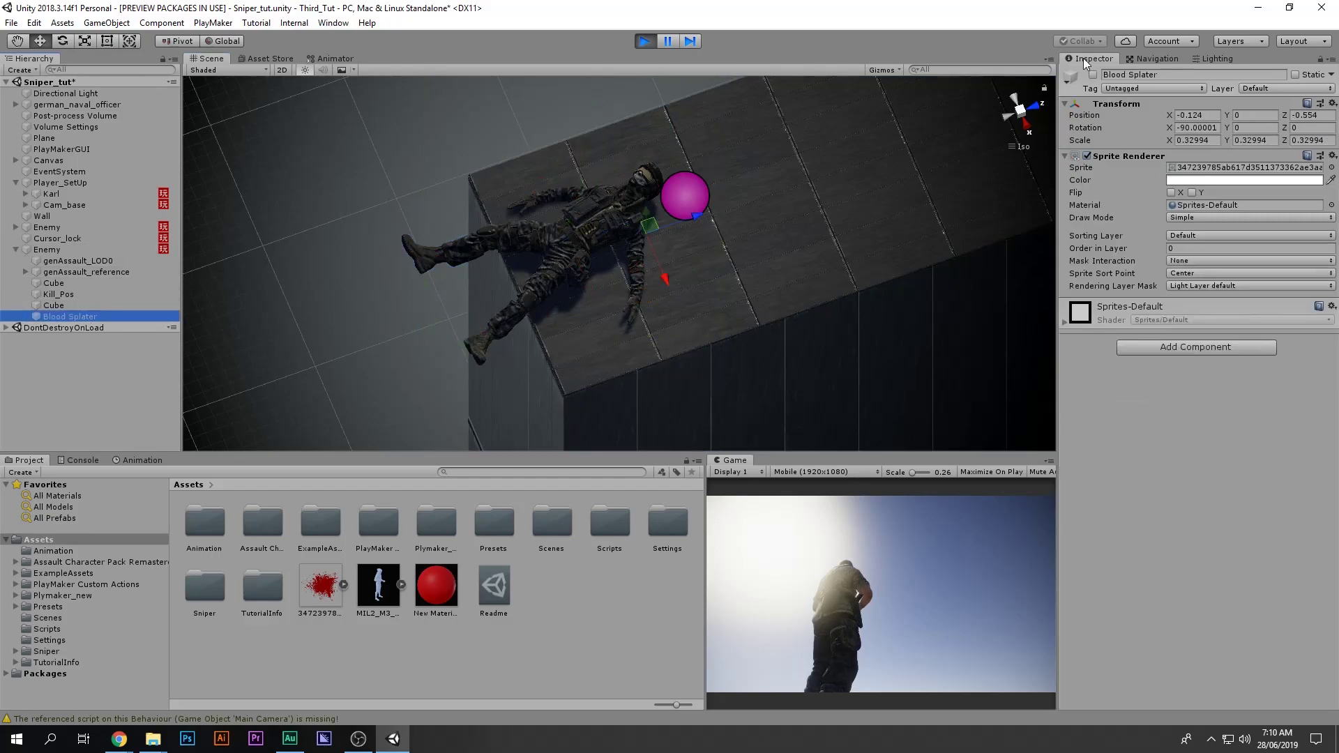
{"action": "left_click", "coordinate": [97, 250]}
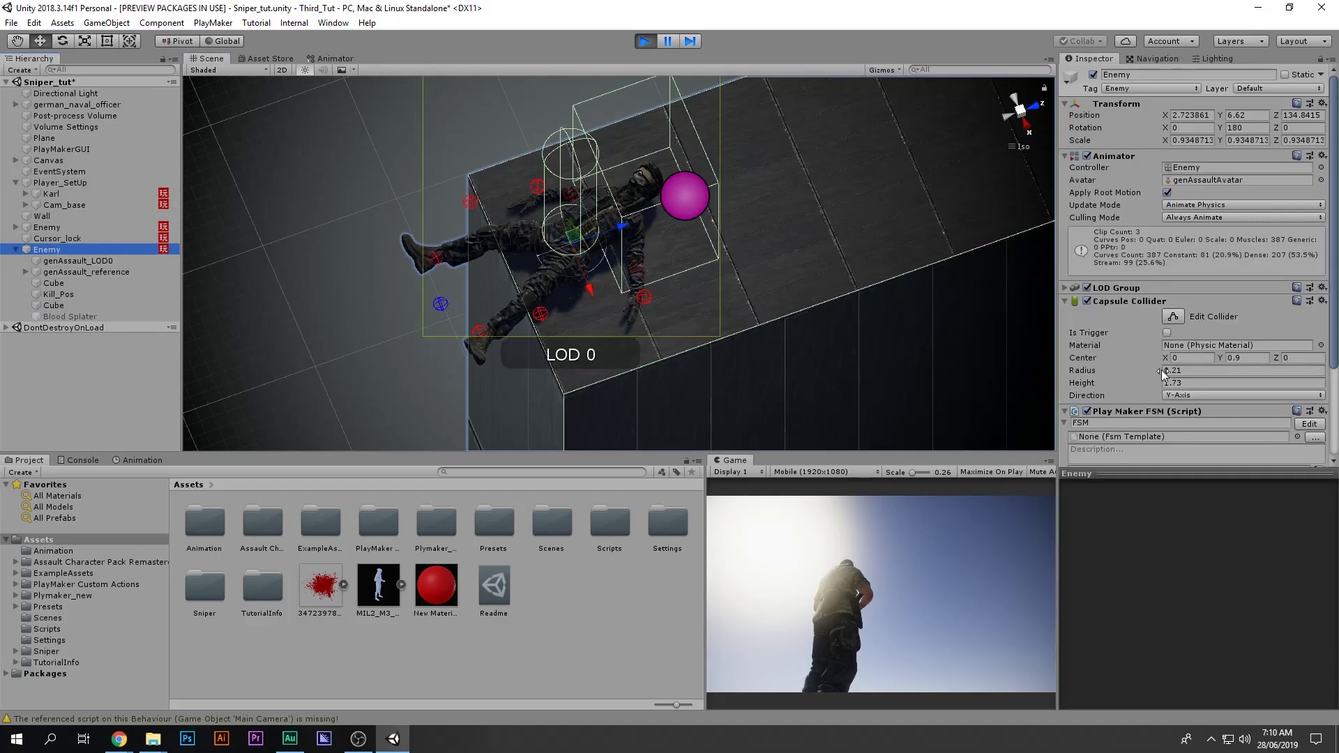
{"action": "scroll", "coordinate": [1246, 368], "scroll_direction": "down", "scroll_amount": 2}
{"action": "left_click", "coordinate": [1308, 382]}
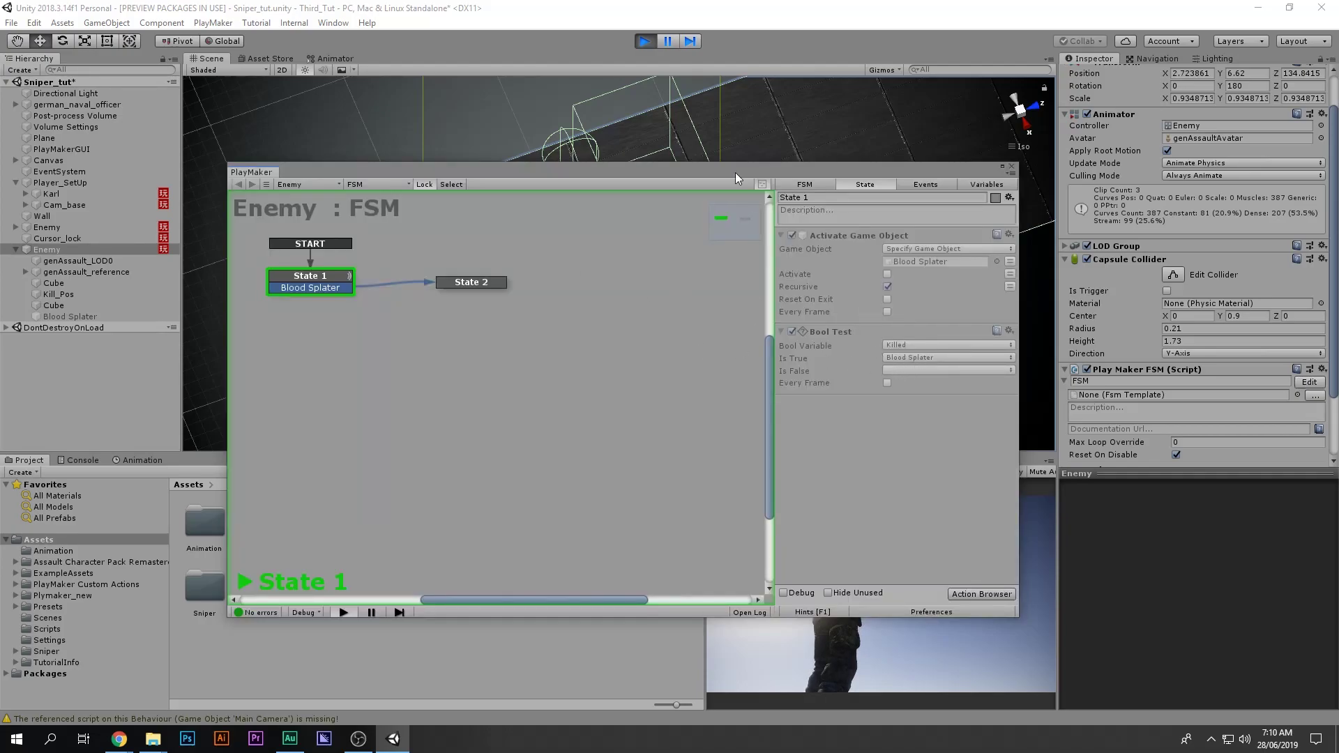
Step: Stop play mode, enable Every Frame on the Bool Test in the Enemy FSM's State 1, and close the PlayMaker window
{"action": "left_click", "coordinate": [647, 41]}
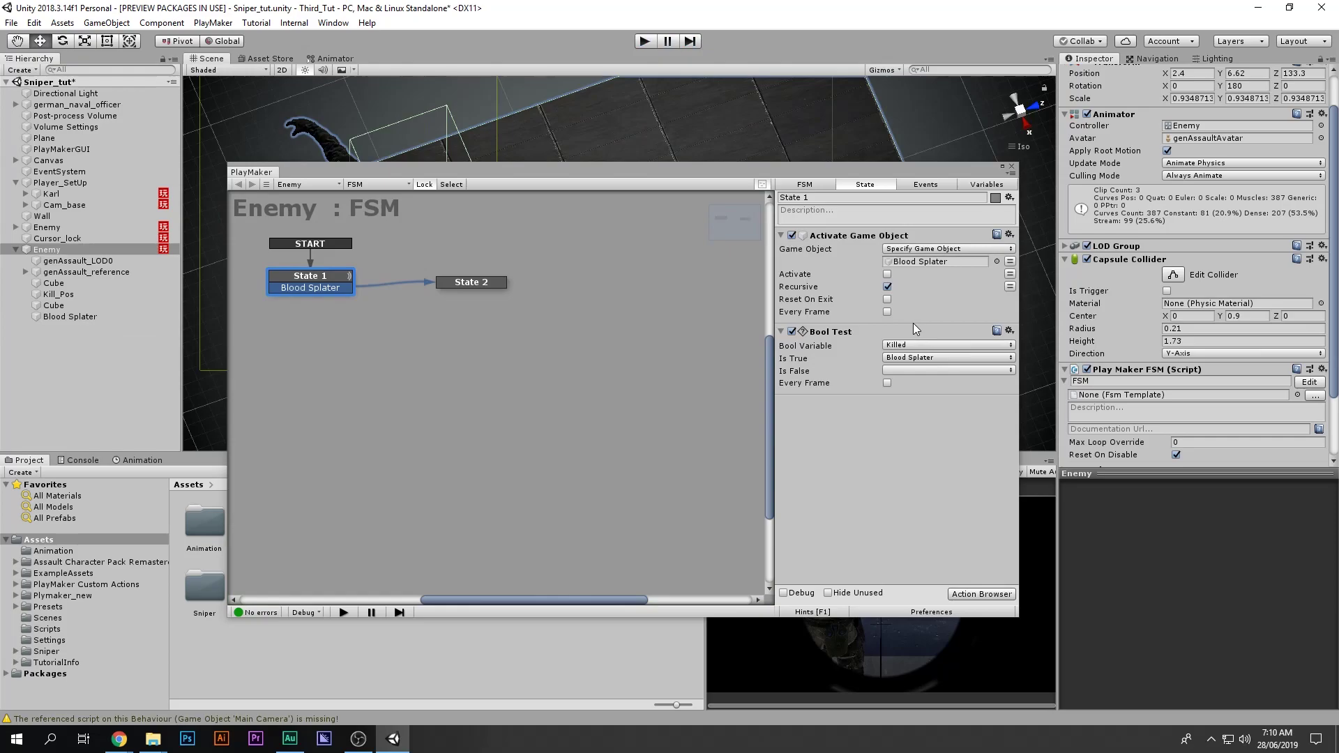
{"action": "left_click", "coordinate": [887, 384]}
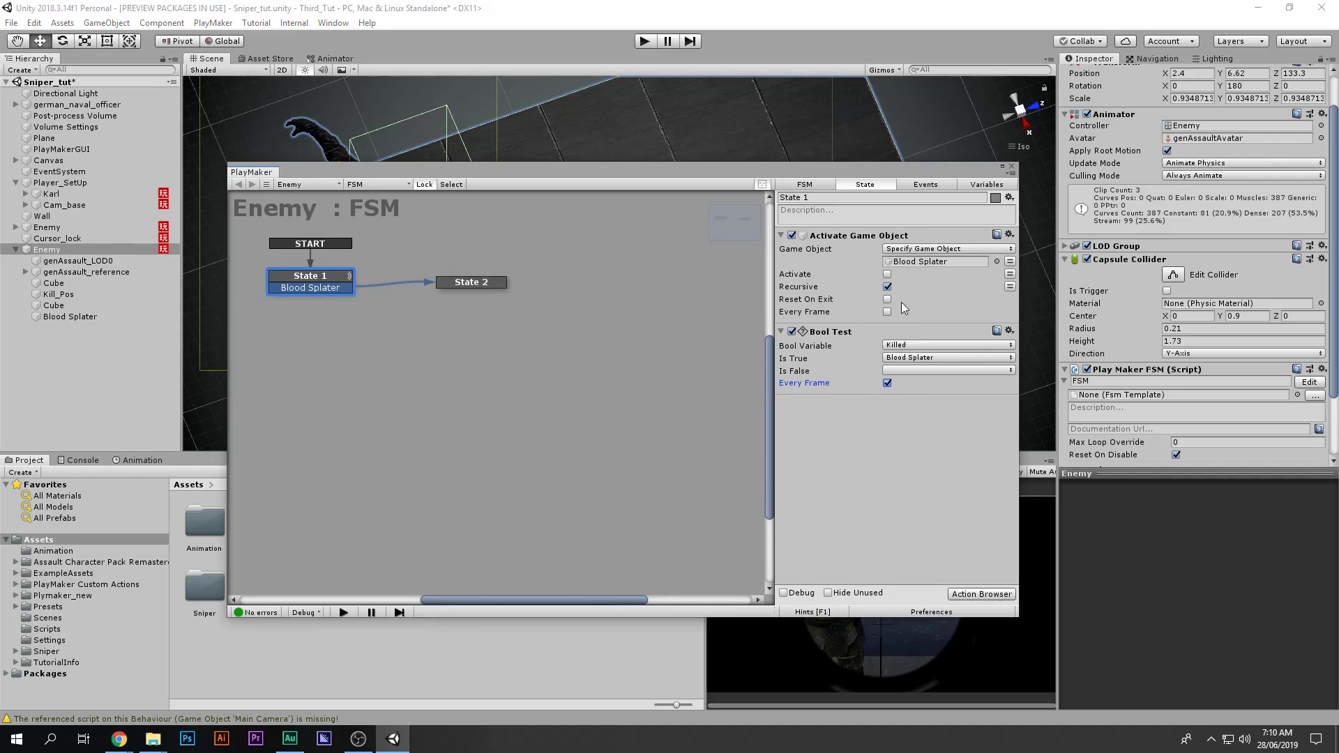
{"action": "left_click", "coordinate": [1012, 166]}
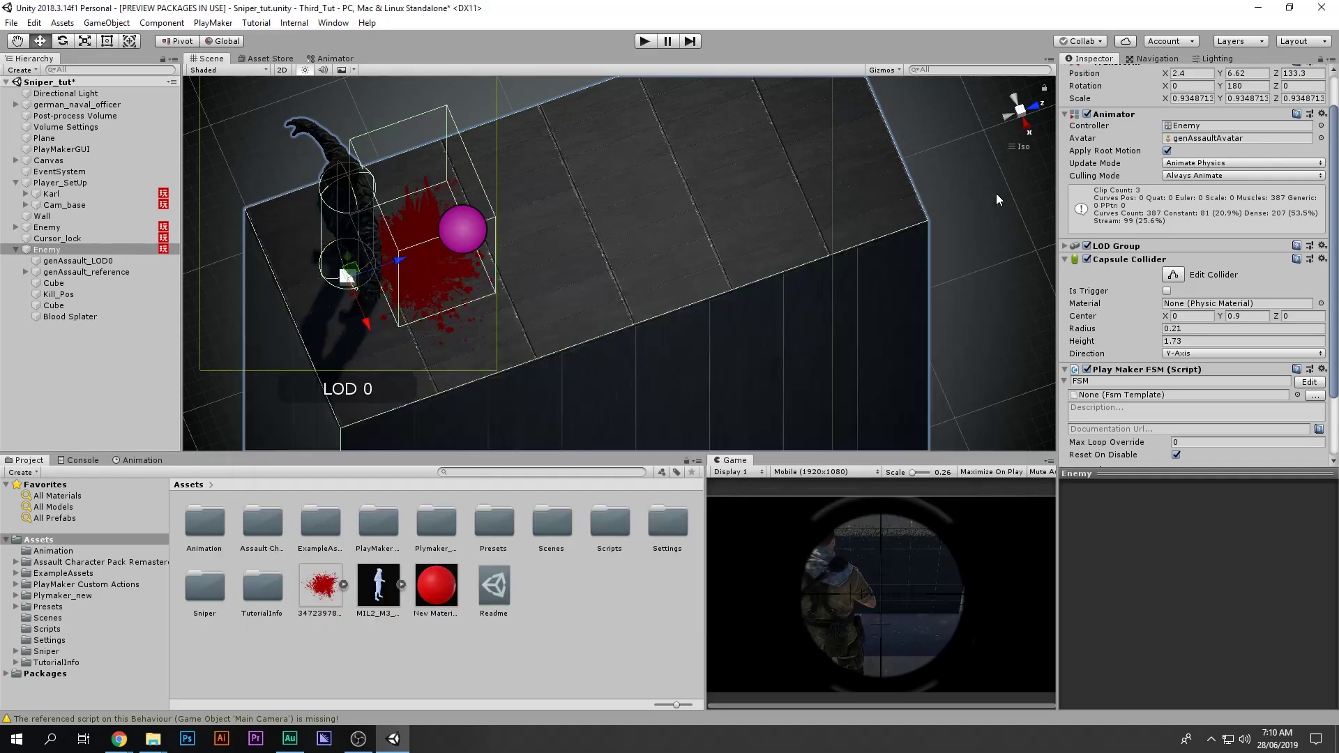
Step: Run the scene and move the Cube out of the second Enemy to the hierarchy's root during play
{"action": "left_click", "coordinate": [645, 40]}
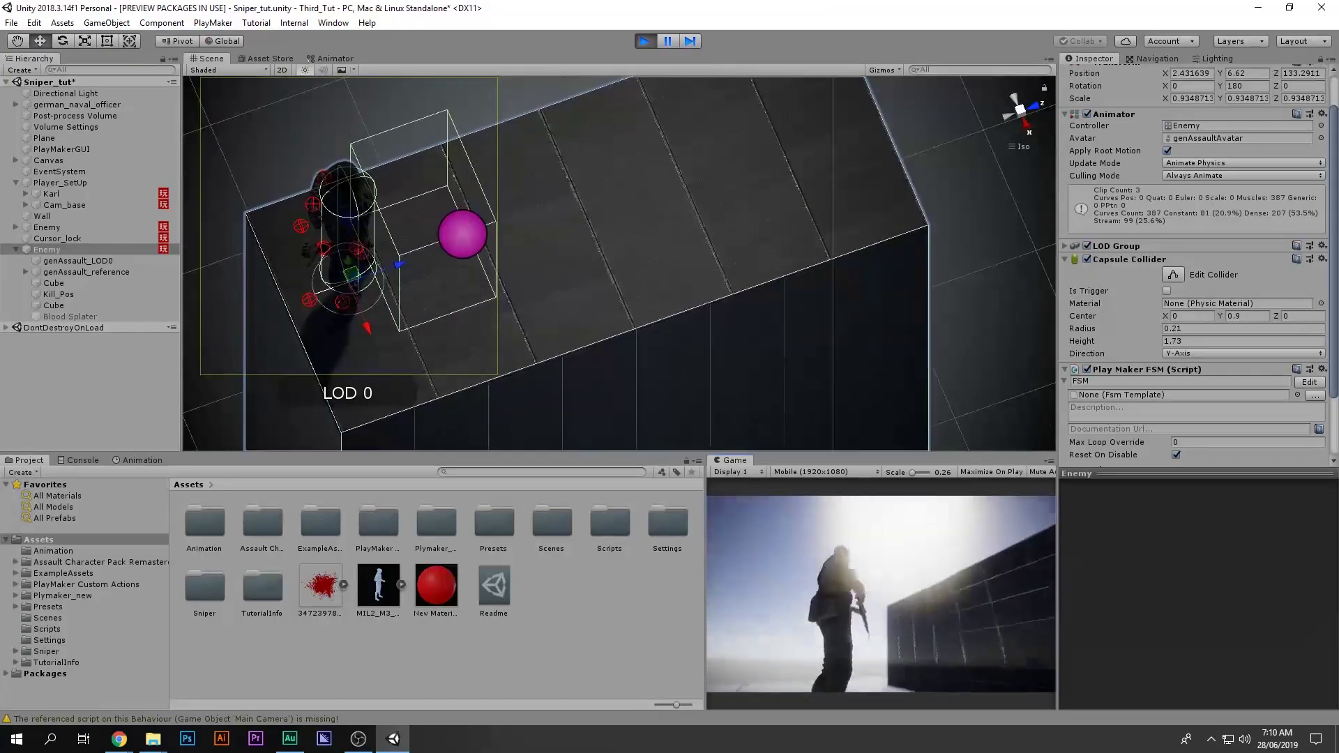
{"action": "left_click_drag", "start_coordinate": [64, 305], "coordinate": [47, 378]}
{"action": "left_click_drag", "start_coordinate": [324, 329], "coordinate": [534, 230], "text": "alt"}
{"action": "middle_click_drag", "start_coordinate": [535, 230], "coordinate": [663, 151]}
Step: Continue the playtest in the Game view, examine the shot enemy and its blood splatter up close, and stop play mode
{"action": "left_click", "coordinate": [854, 544]}
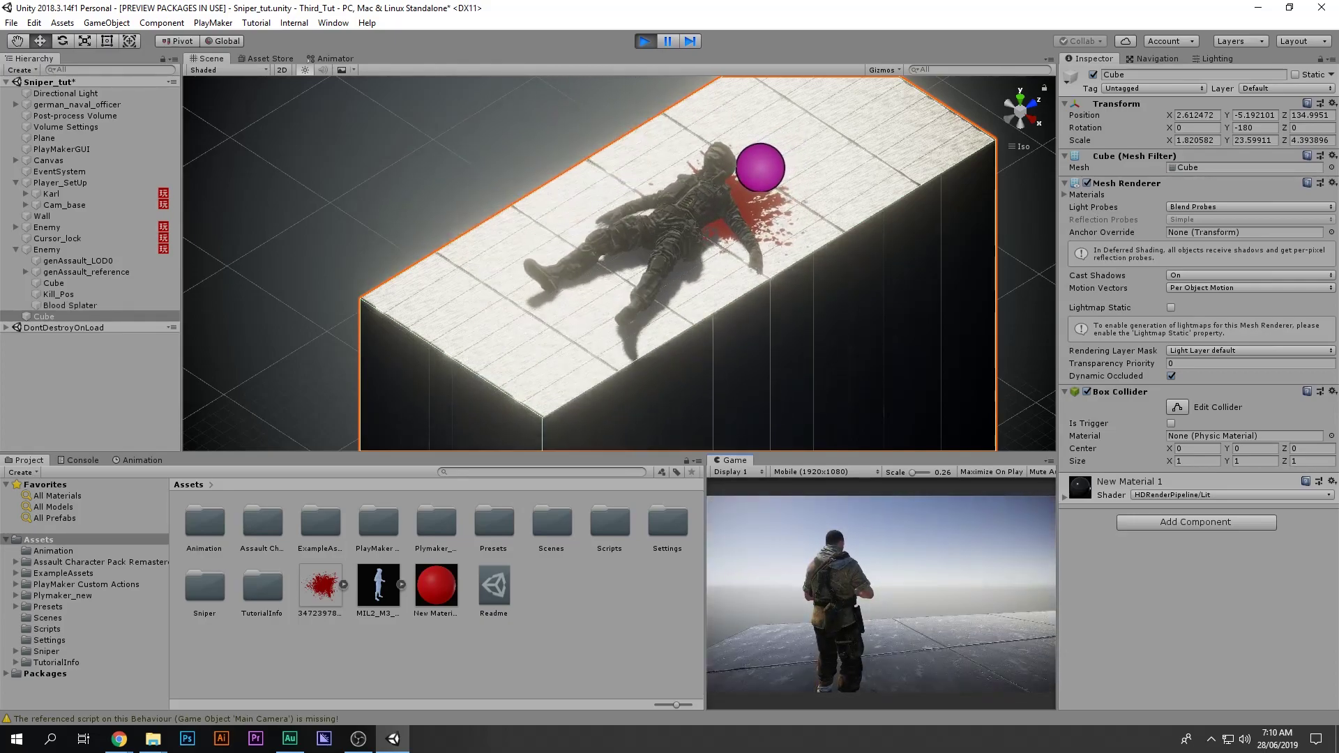
{"action": "scroll", "coordinate": [767, 286], "scroll_direction": "up", "scroll_amount": 4}
{"action": "scroll", "coordinate": [765, 289], "scroll_direction": "up", "scroll_amount": 1}
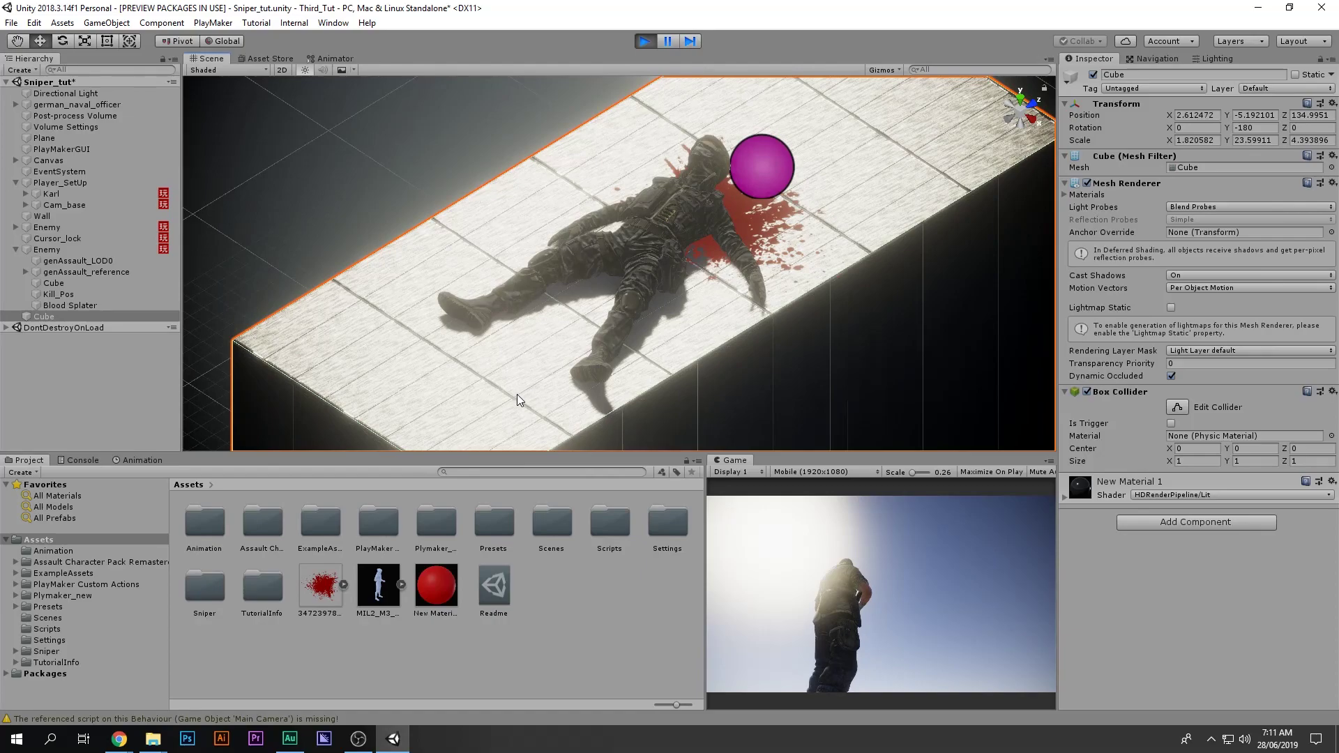
{"action": "left_click", "coordinate": [643, 42]}
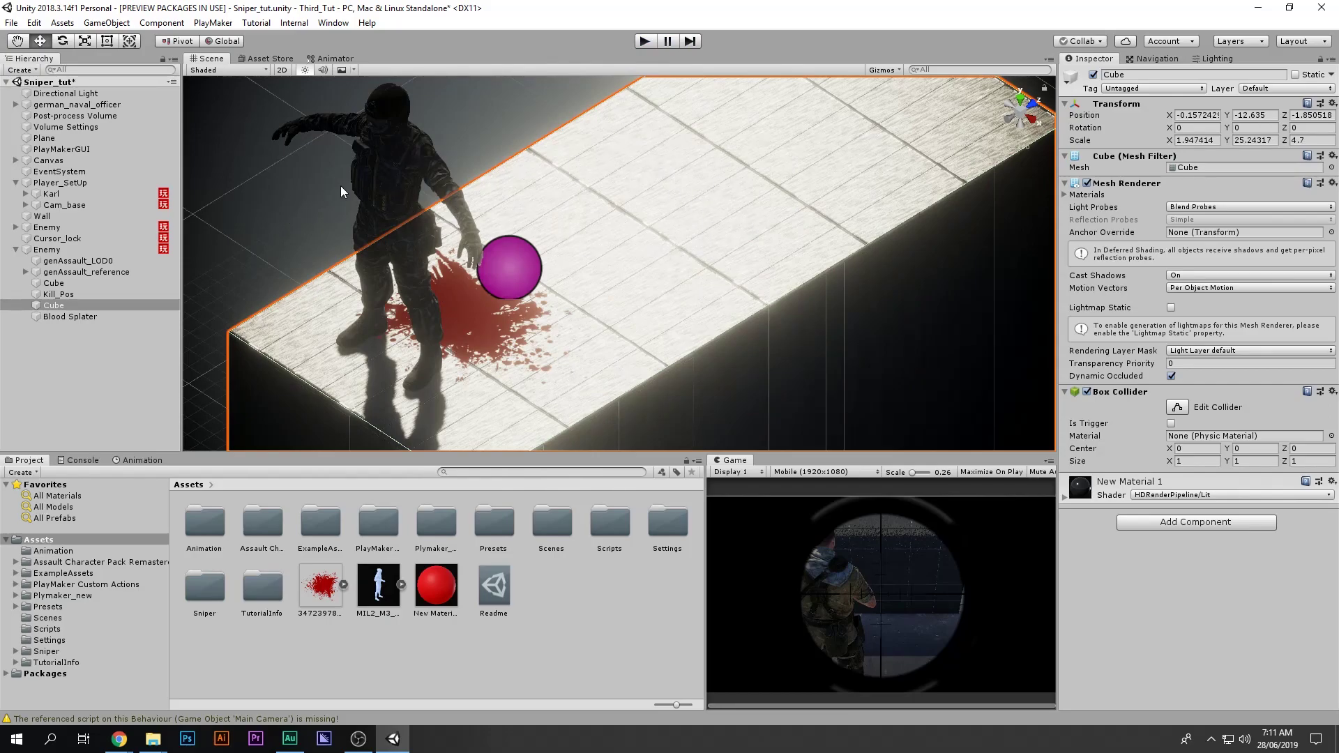
Step: Open the second Enemy's Animator graph and preview the Death state's clip through to its last frames
{"action": "left_click_drag", "start_coordinate": [619, 269], "coordinate": [565, 233], "text": "alt"}
{"action": "middle_click_drag", "start_coordinate": [417, 179], "coordinate": [400, 240]}
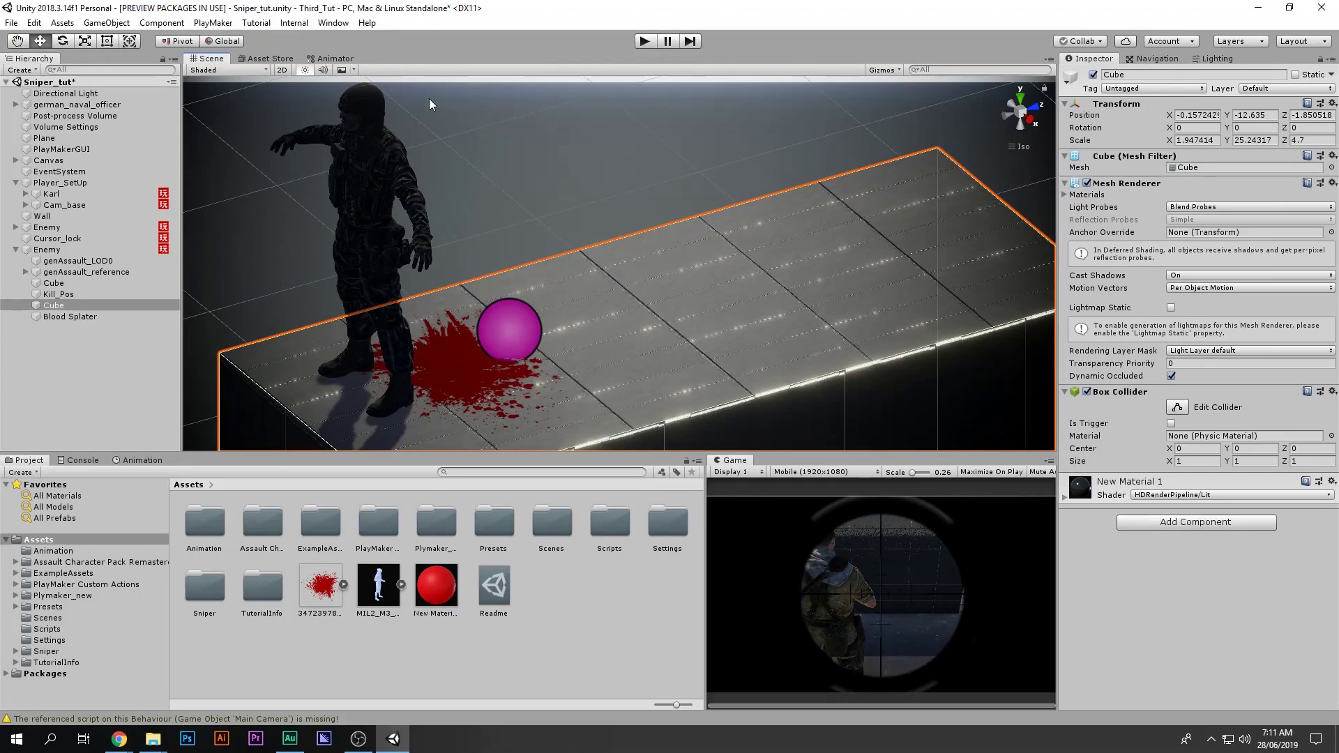
{"action": "left_click", "coordinate": [335, 59]}
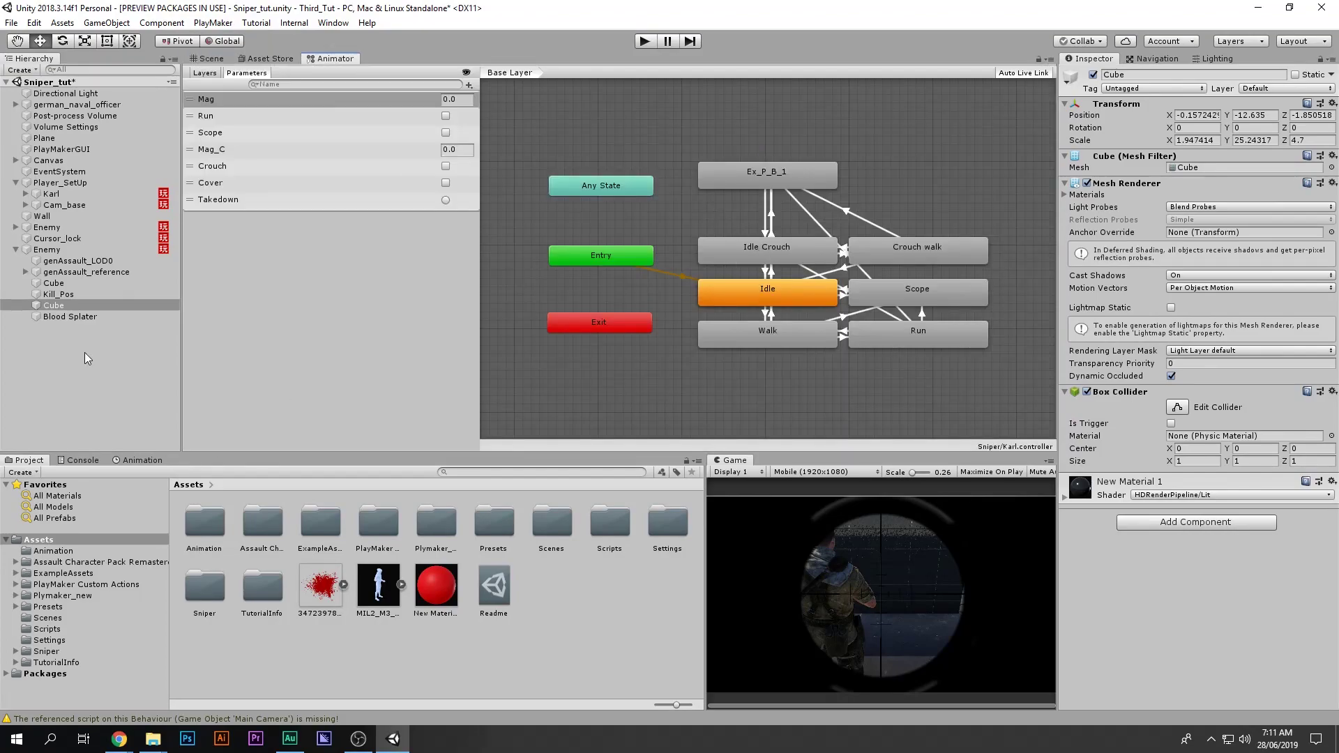
{"action": "left_click", "coordinate": [63, 250]}
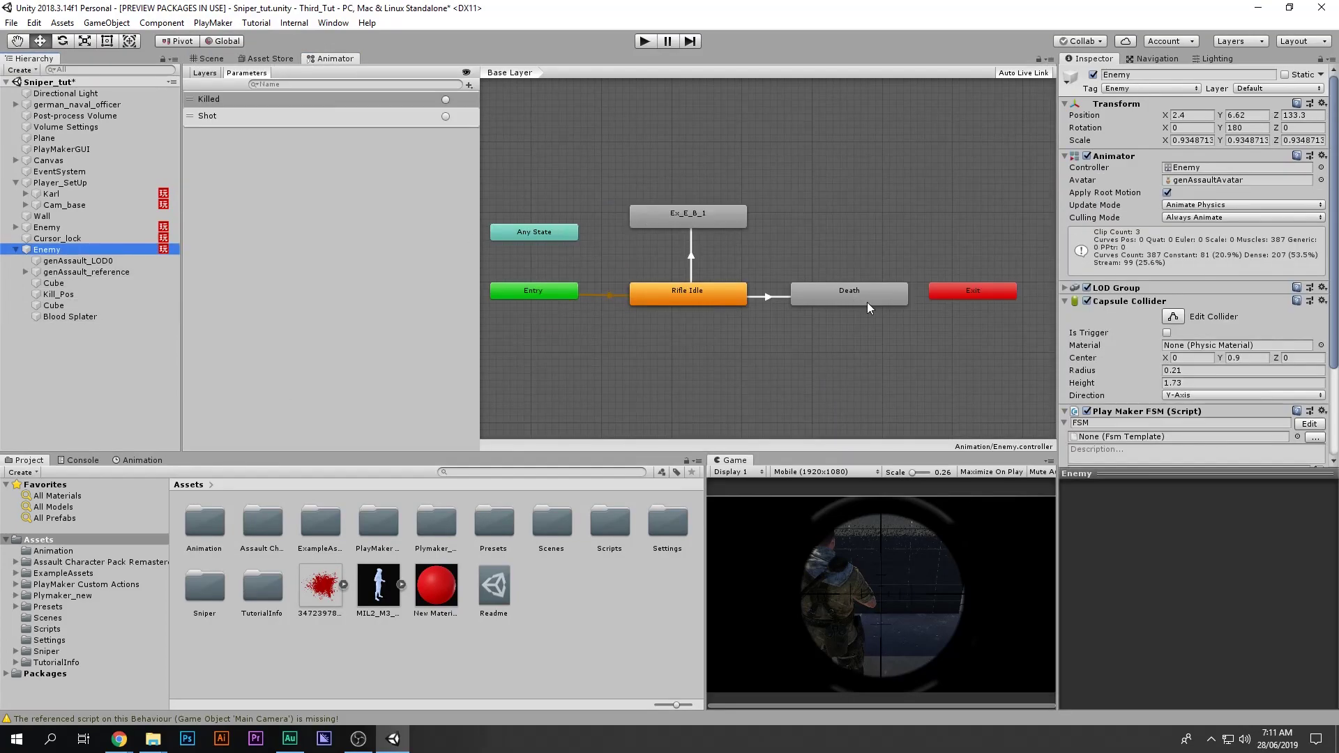
{"action": "double_click", "coordinate": [868, 297]}
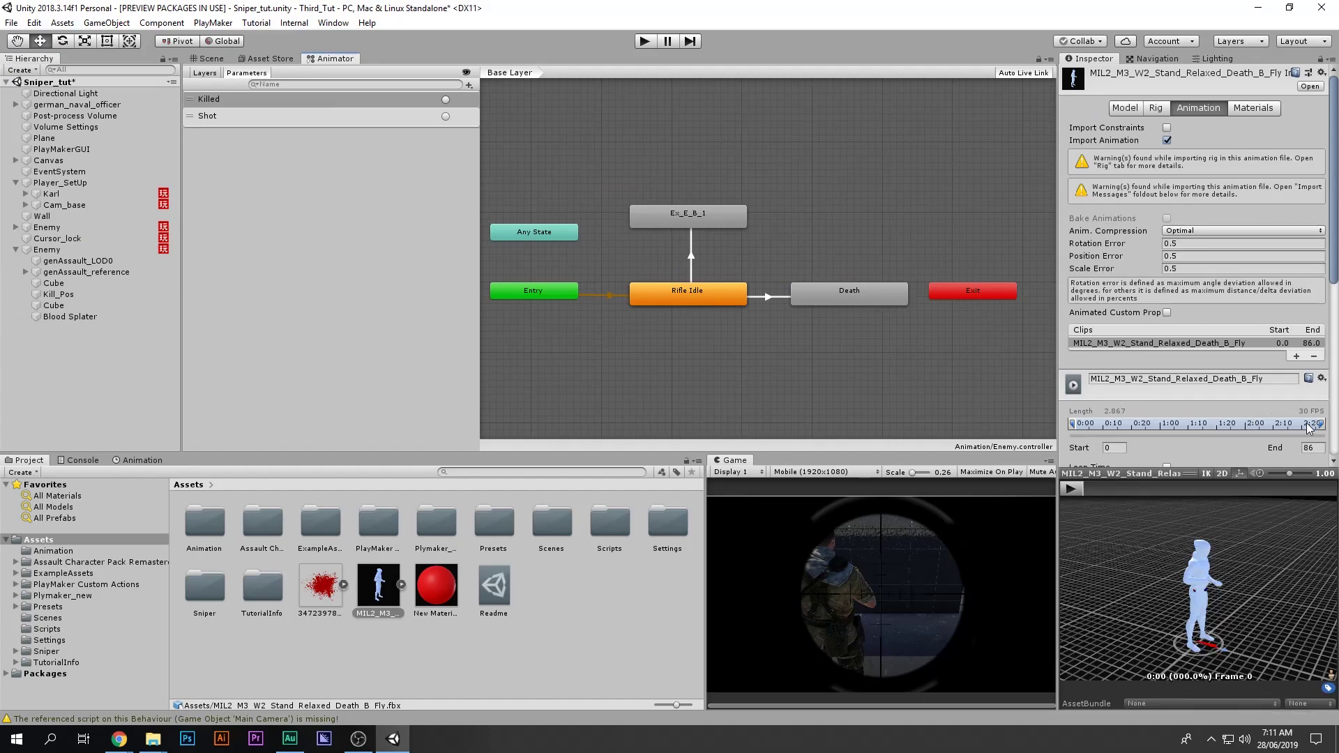
{"action": "left_click_drag", "start_coordinate": [1093, 493], "coordinate": [11, 509]}
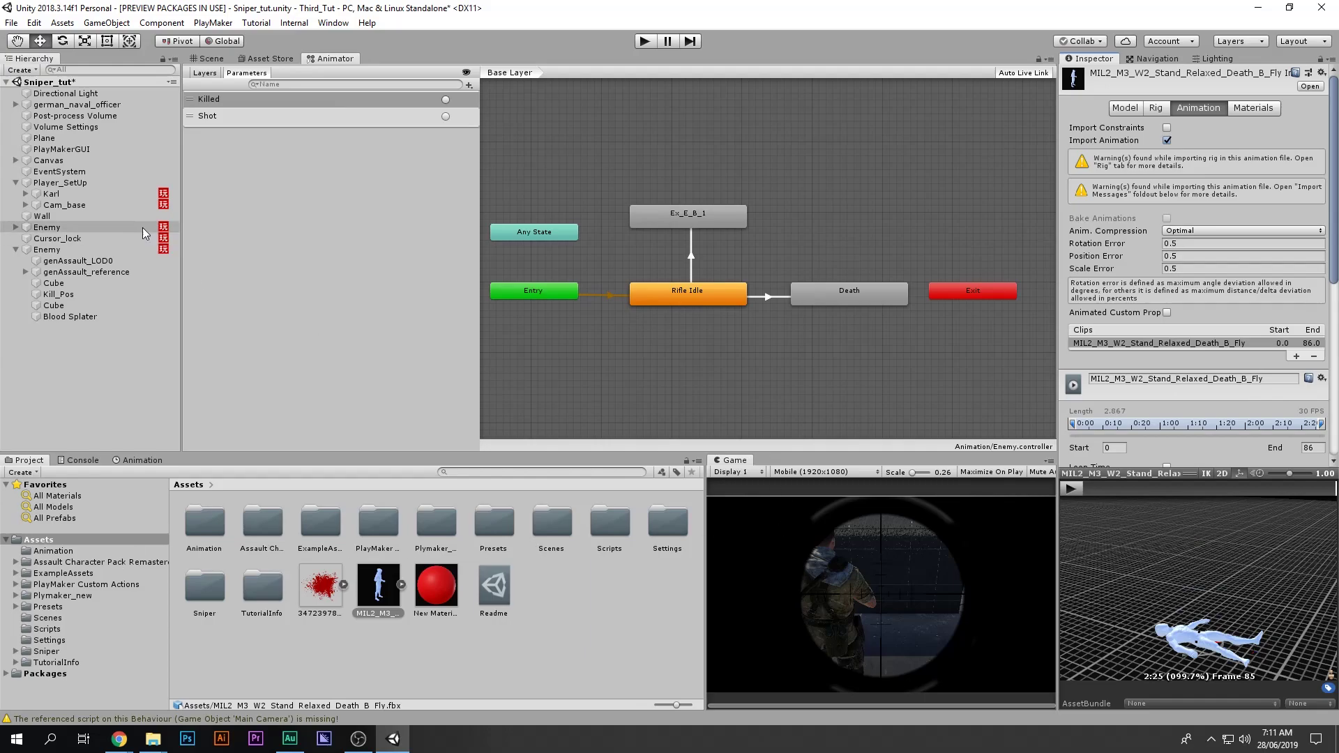
Step: Open the second Enemy's FSM and compare the Activate Game Object actions of State 1 and State 2
{"action": "left_click", "coordinate": [46, 249]}
{"action": "left_click", "coordinate": [1311, 424]}
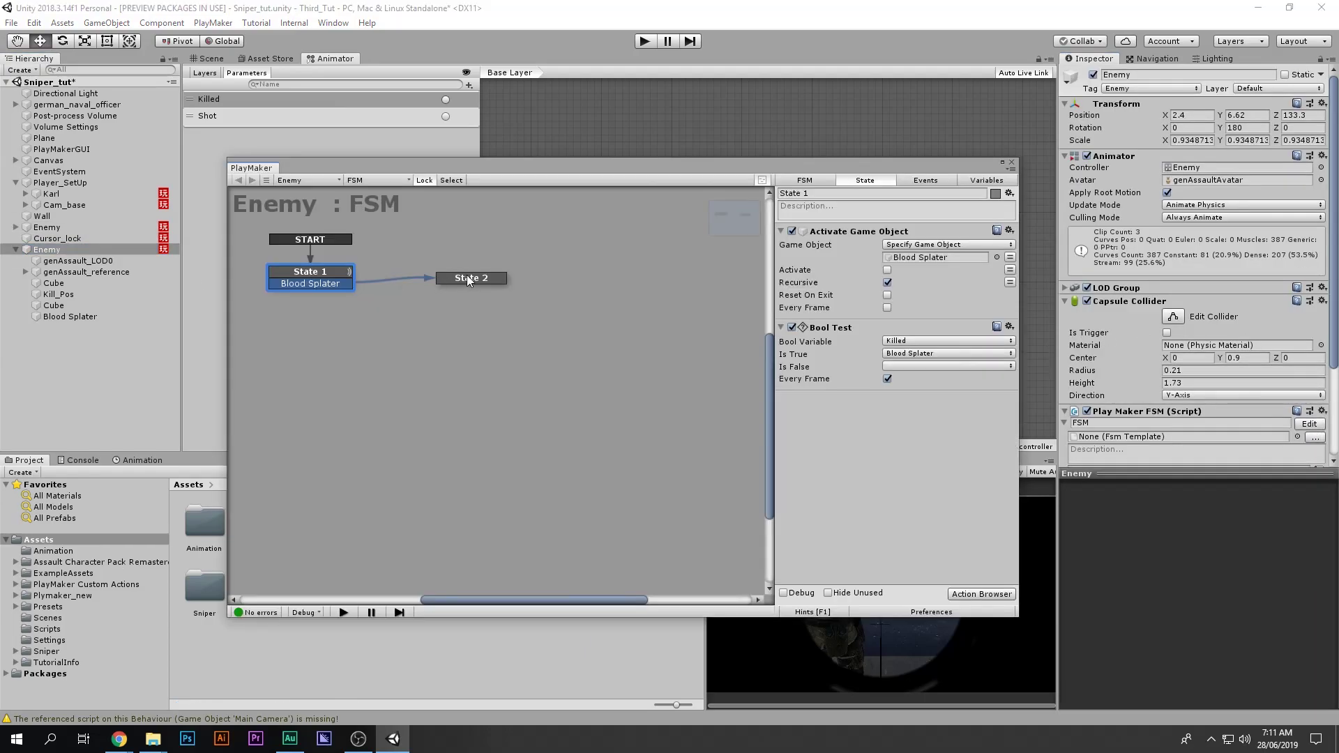
{"action": "left_click", "coordinate": [469, 277]}
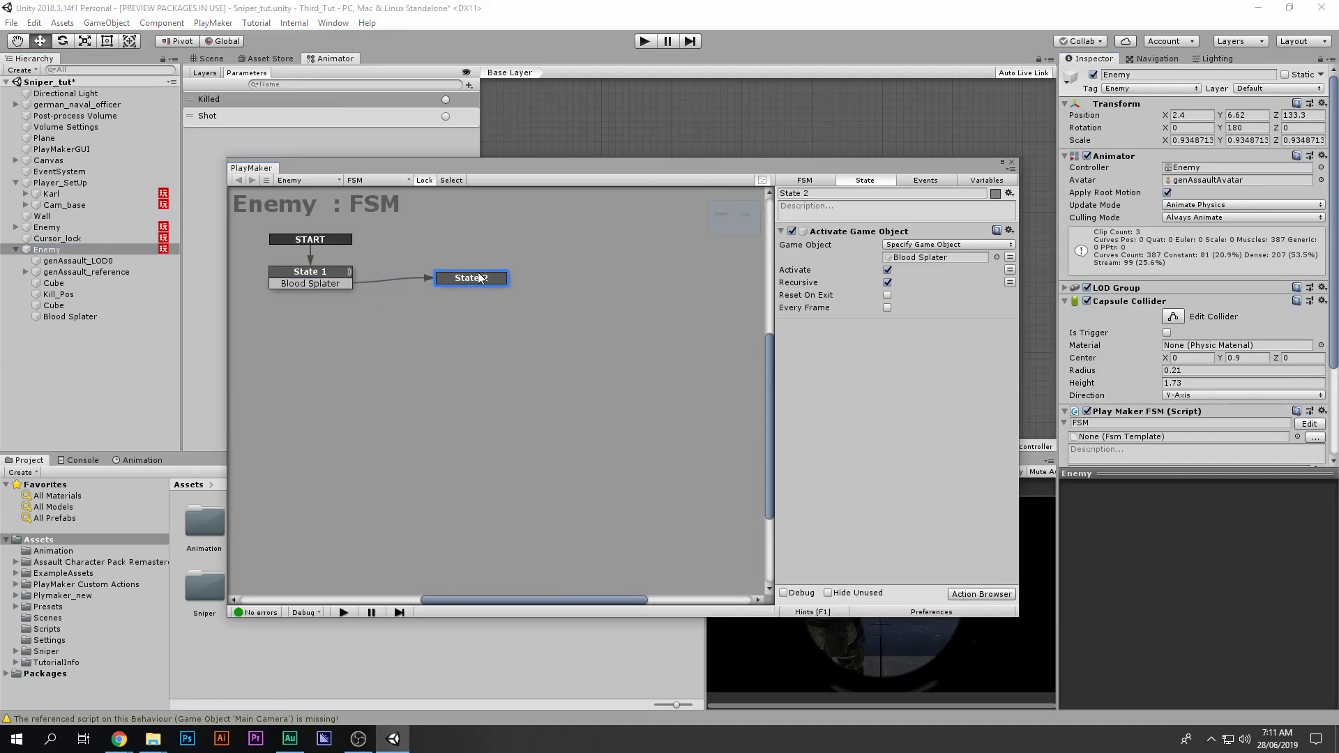
{"action": "left_click", "coordinate": [304, 279]}
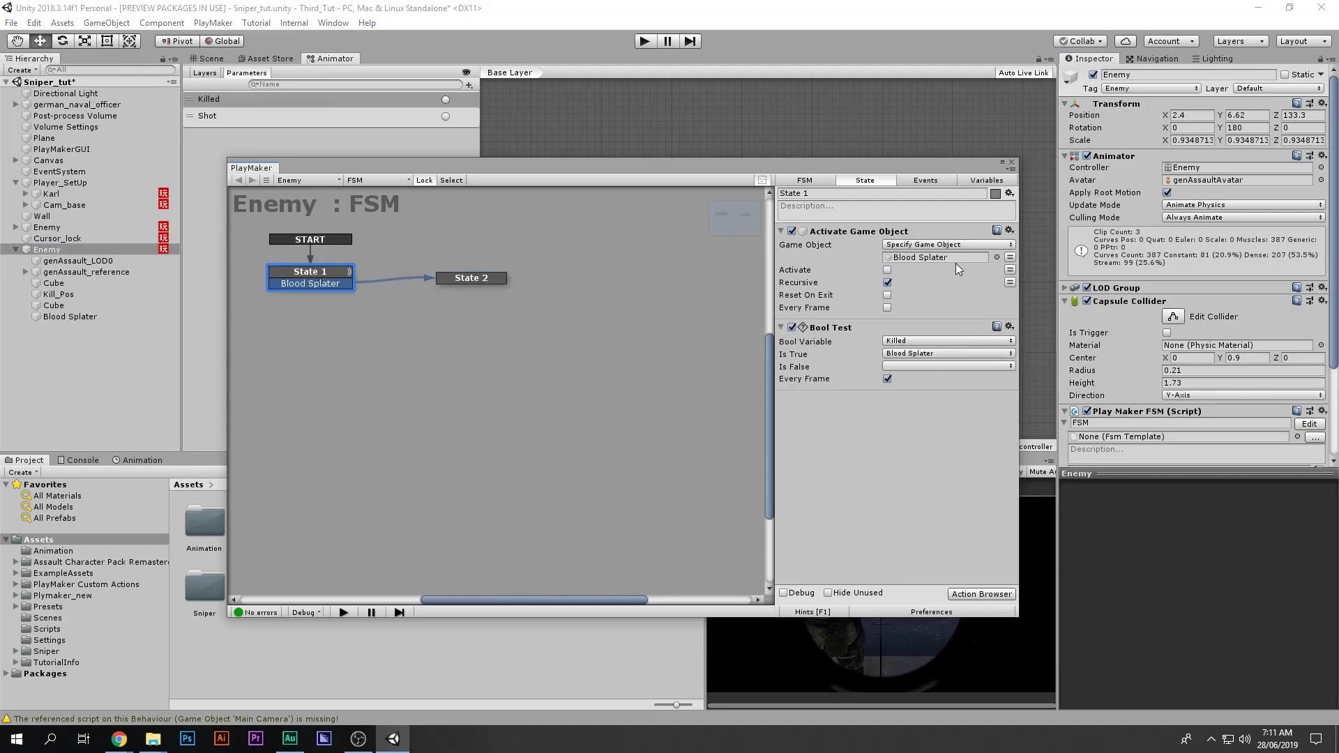
{"action": "left_click", "coordinate": [478, 279]}
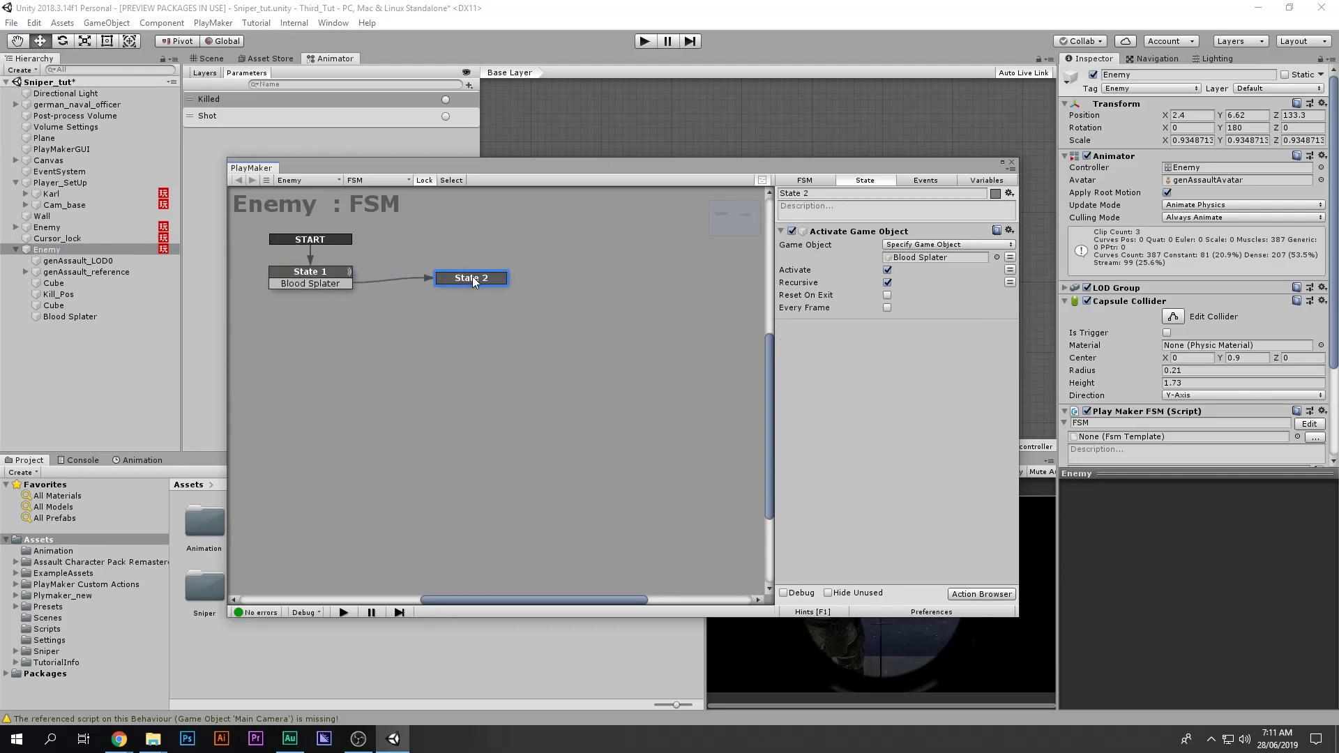
Step: Move State 2 farther right, add State 3 in the gap, and redirect State 1's Blood Splater transition to State 3
{"action": "left_click_drag", "start_coordinate": [471, 278], "coordinate": [586, 278]}
{"action": "left_click", "coordinate": [423, 283], "text": "ctrl"}
{"action": "left_click_drag", "start_coordinate": [461, 288], "coordinate": [447, 279]}
{"action": "left_click_drag", "start_coordinate": [345, 282], "coordinate": [436, 278]}
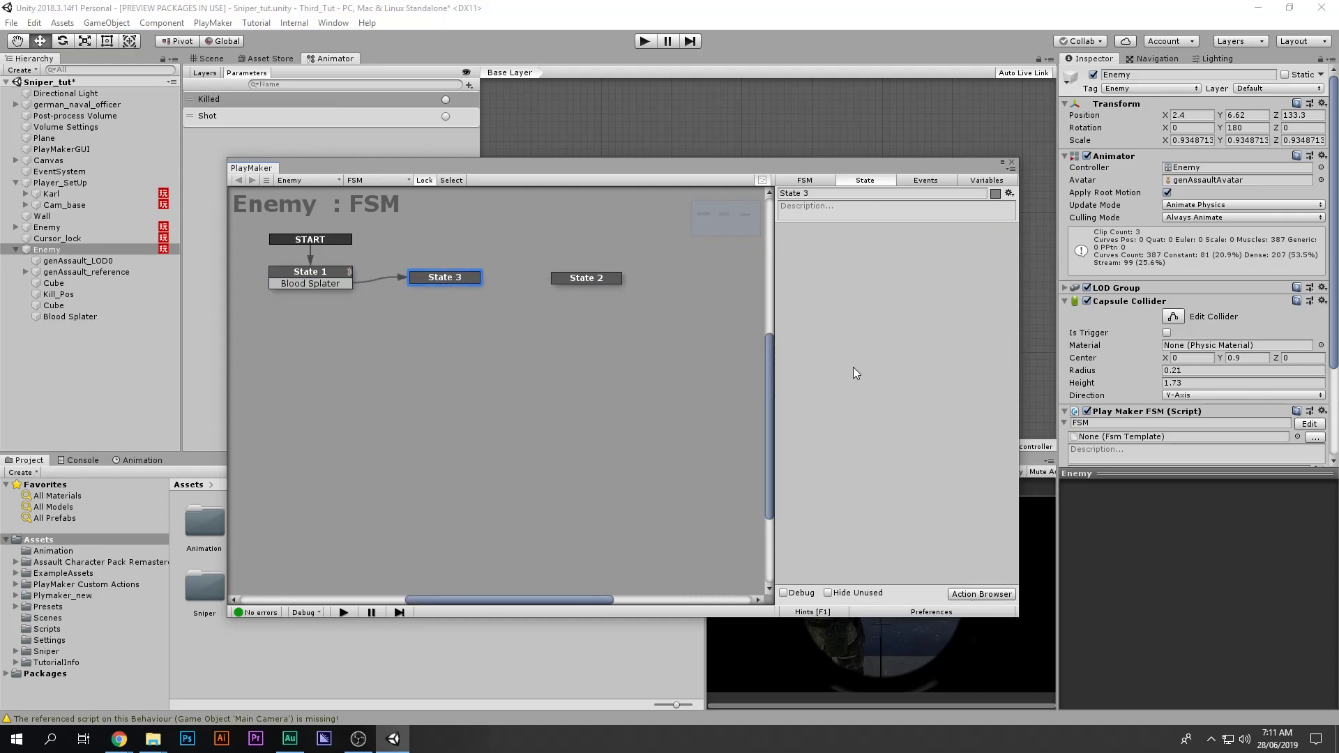
Step: Add a Wait action to State 3 with a time of 2.5 and FINISHED as its finish event
{"action": "key", "text": "grave"}
{"action": "type", "text": "wa"}
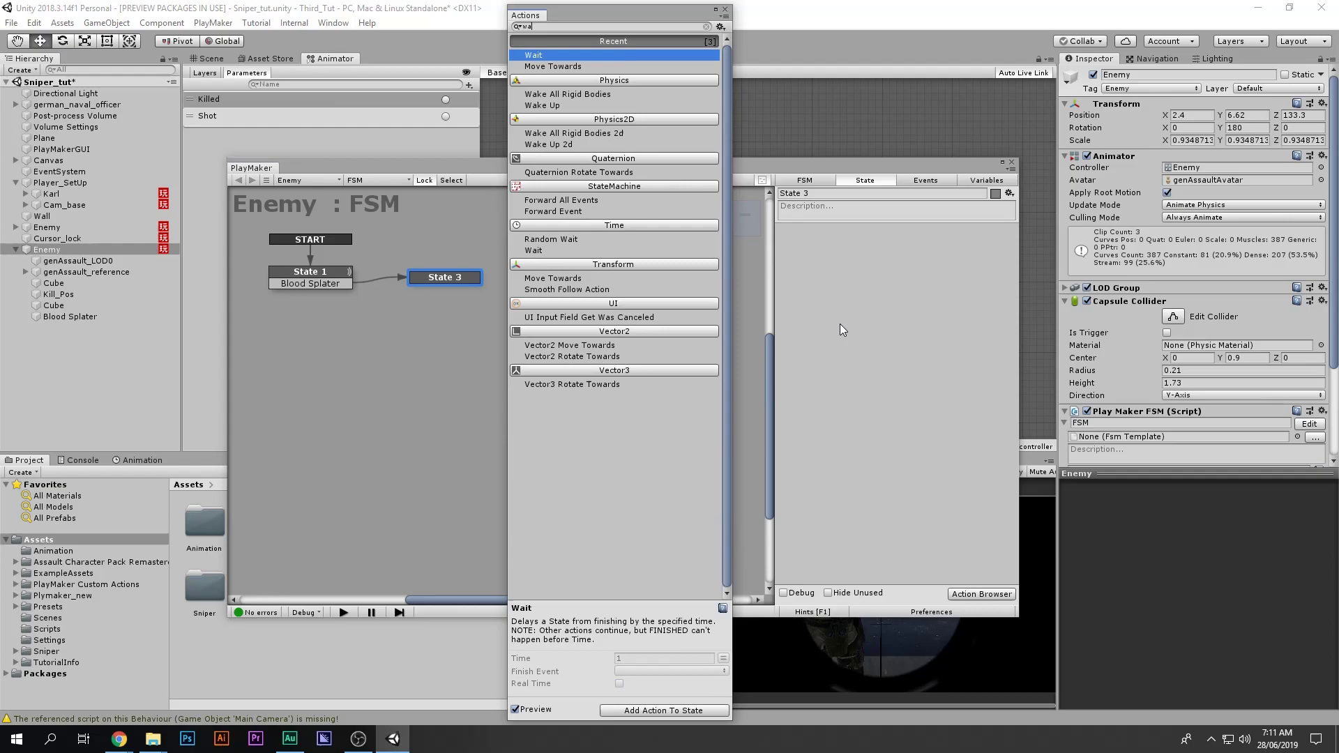
{"action": "type", "text": "it"}
{"action": "key", "text": "Return"}
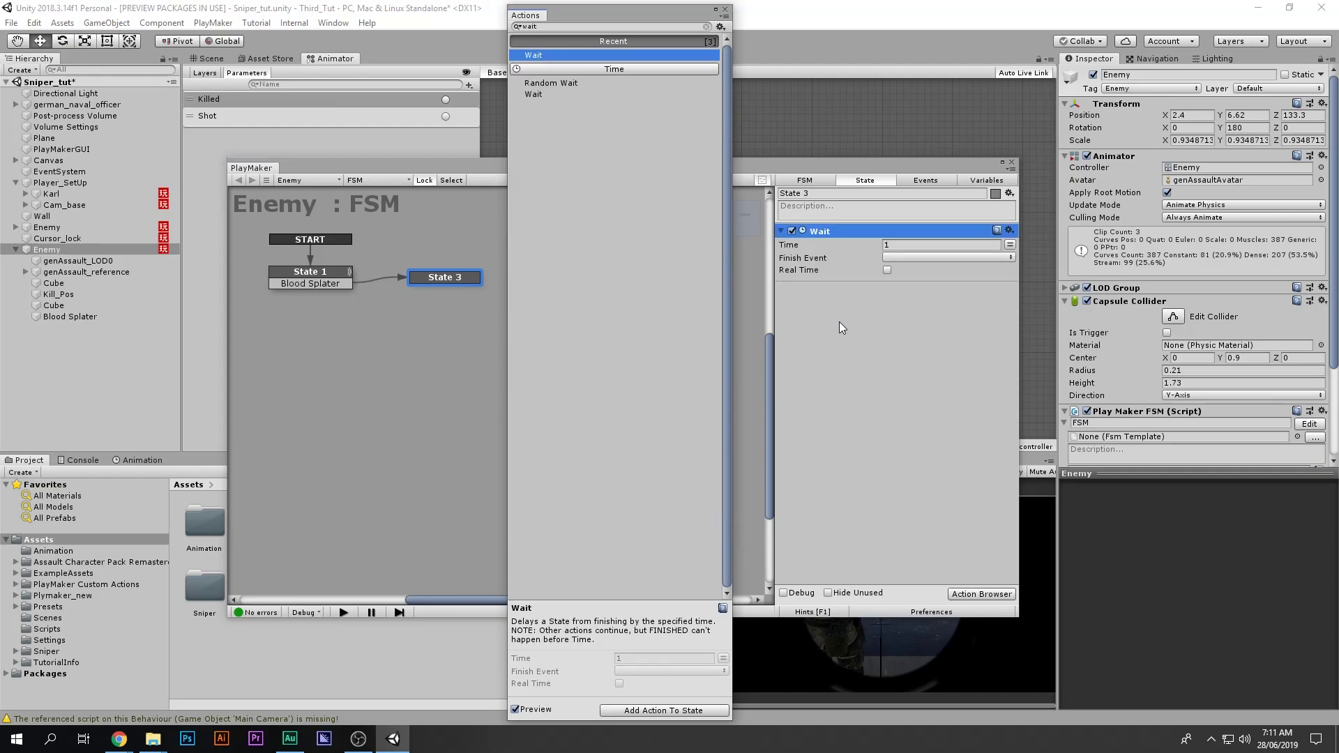
{"action": "left_click", "coordinate": [902, 244]}
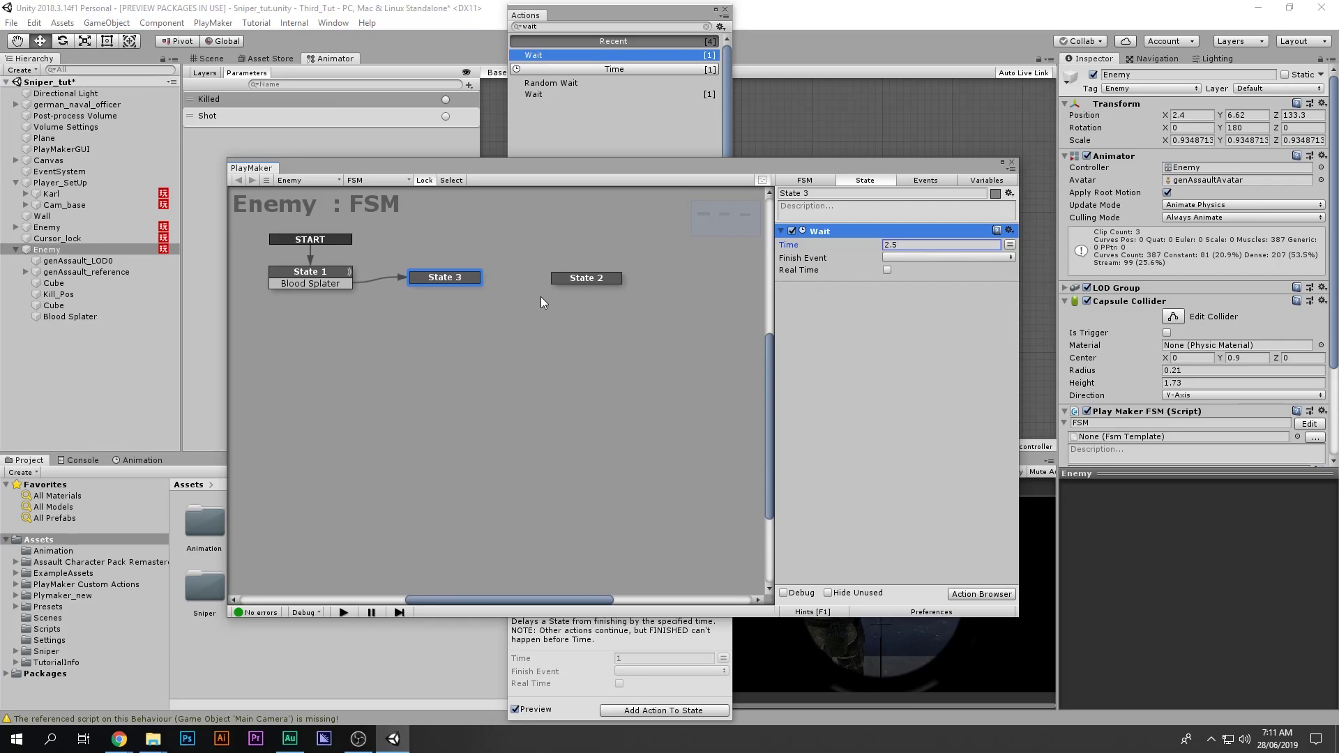
{"action": "left_click", "coordinate": [897, 258]}
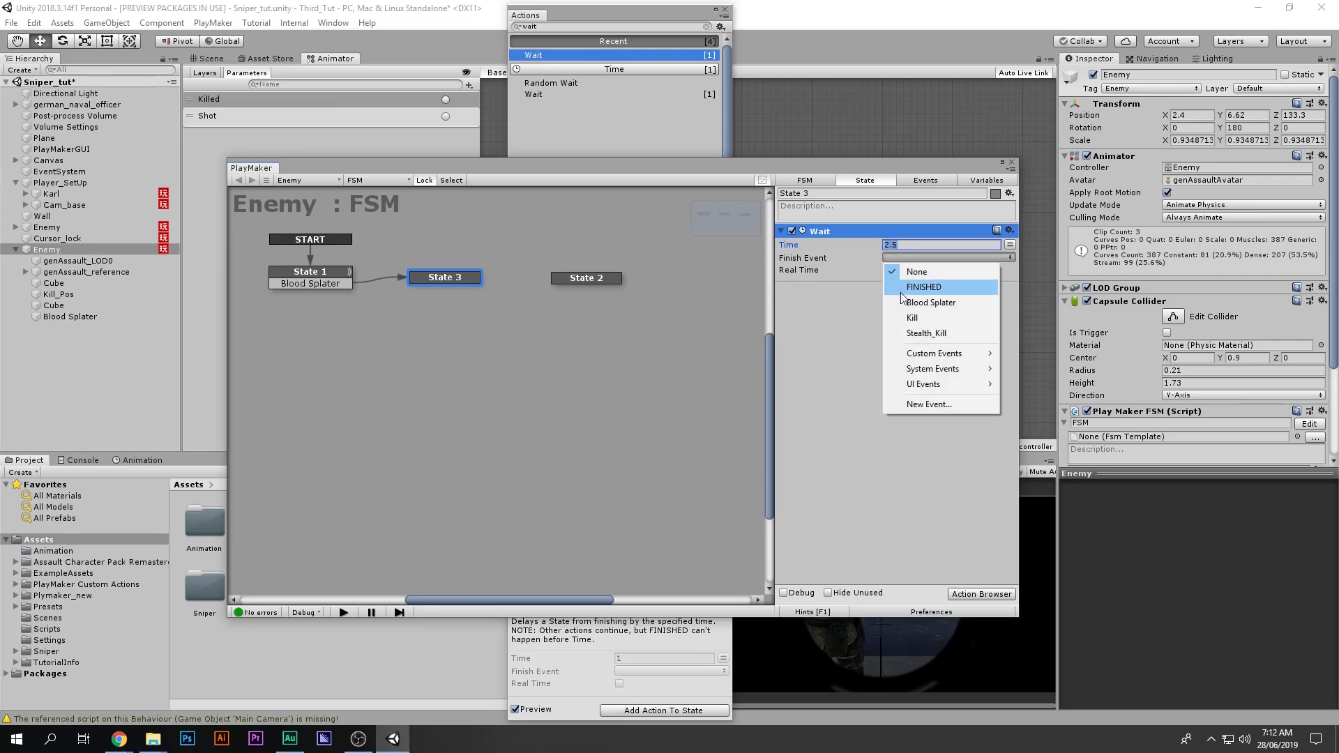
{"action": "left_click", "coordinate": [907, 288]}
Step: Connect State 3's FINISHED transition to State 2 and review the chain of states through to State 2's action
{"action": "left_click_drag", "start_coordinate": [457, 289], "coordinate": [602, 283]}
{"action": "left_click", "coordinate": [320, 285]}
{"action": "left_click_drag", "start_coordinate": [320, 285], "coordinate": [317, 288]}
{"action": "left_click", "coordinate": [437, 284]}
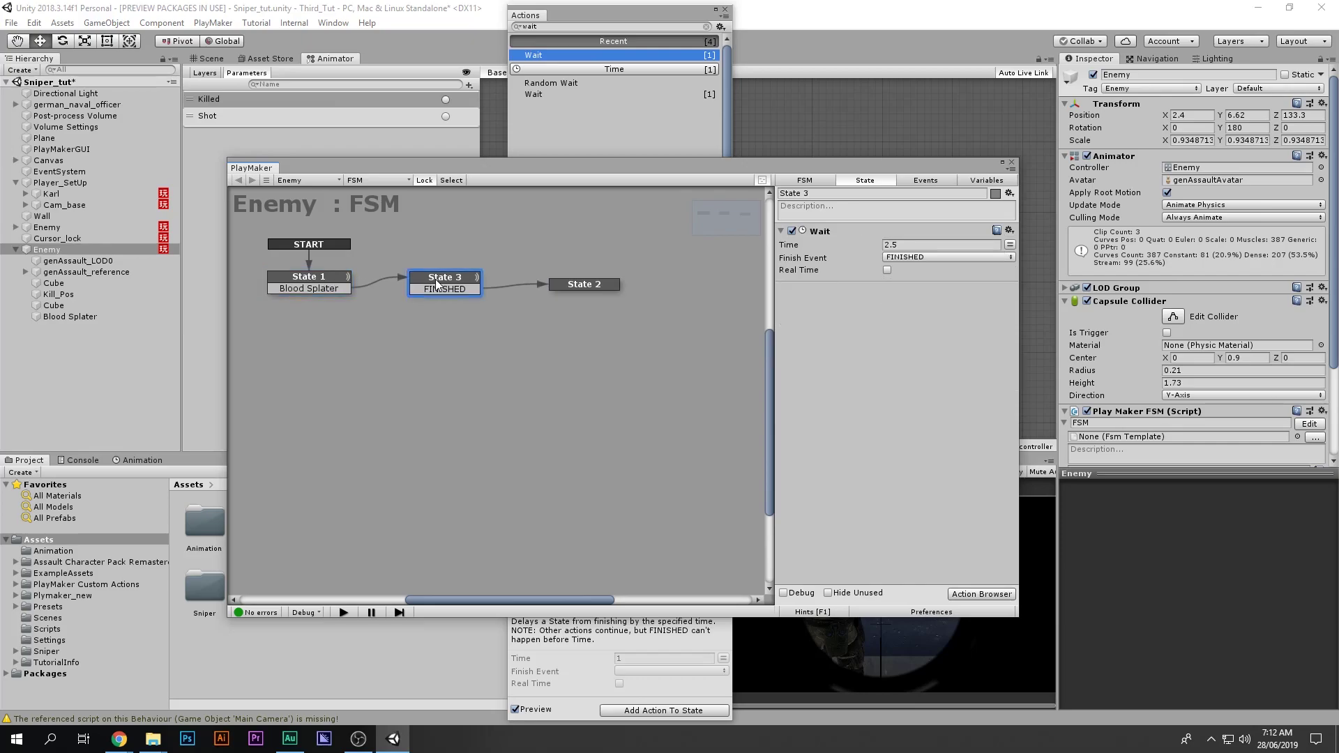
{"action": "left_click", "coordinate": [409, 263]}
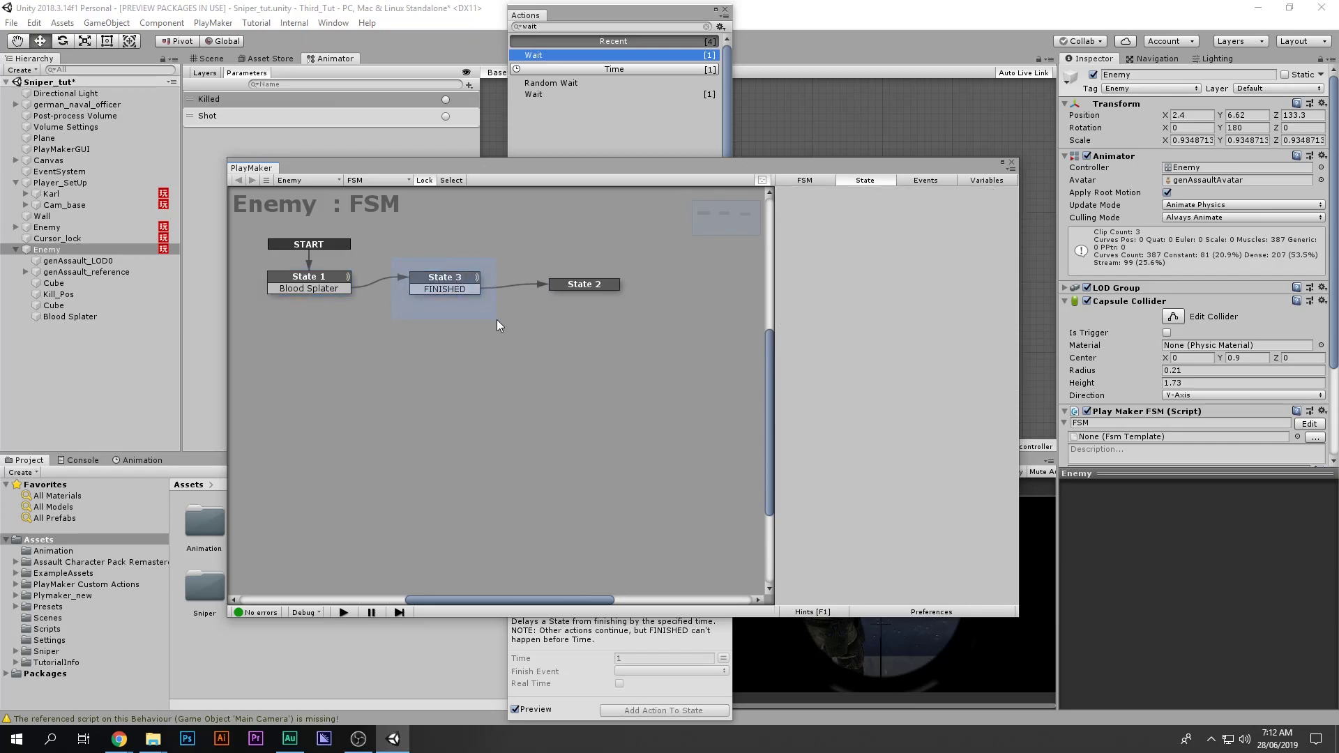
{"action": "left_click_drag", "start_coordinate": [497, 321], "coordinate": [497, 321]}
{"action": "left_click", "coordinate": [396, 252]}
{"action": "left_click", "coordinate": [585, 284]}
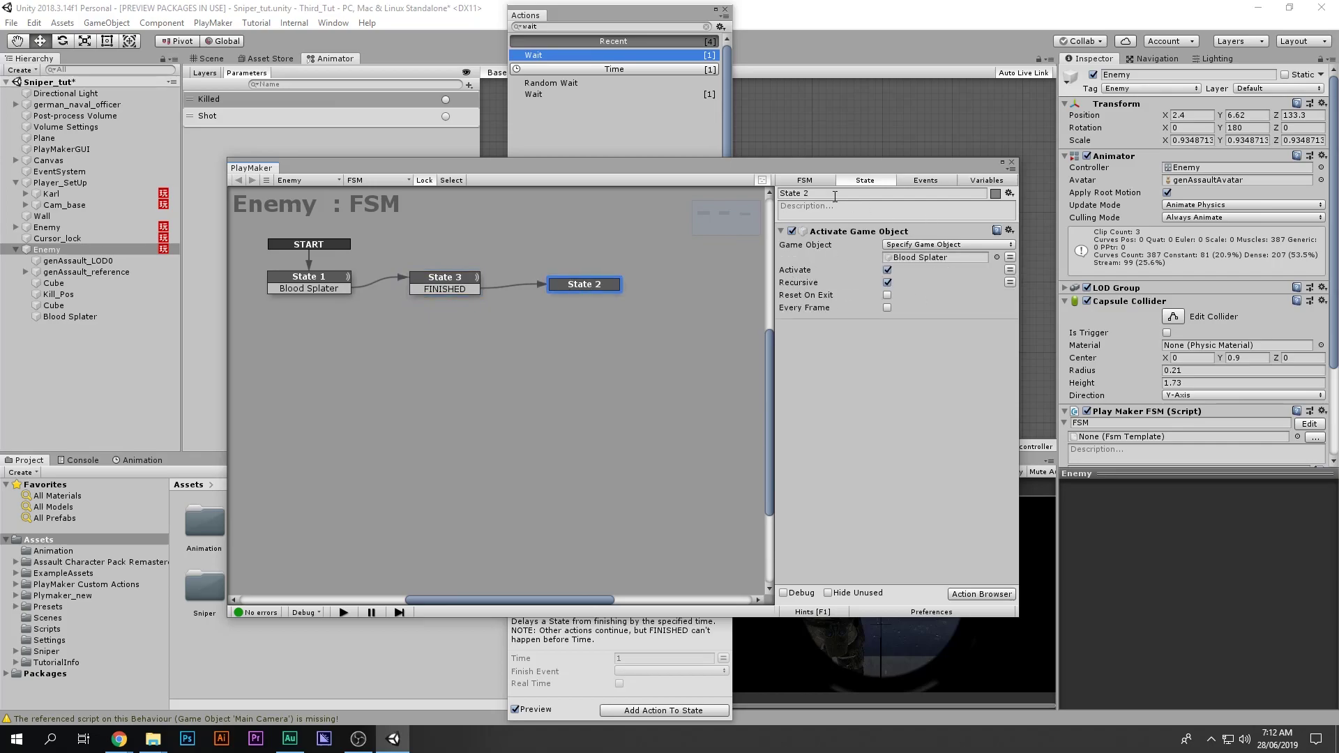
Step: Close the action browser and the FSM editor, and return to the Scene view
{"action": "left_click", "coordinate": [724, 9]}
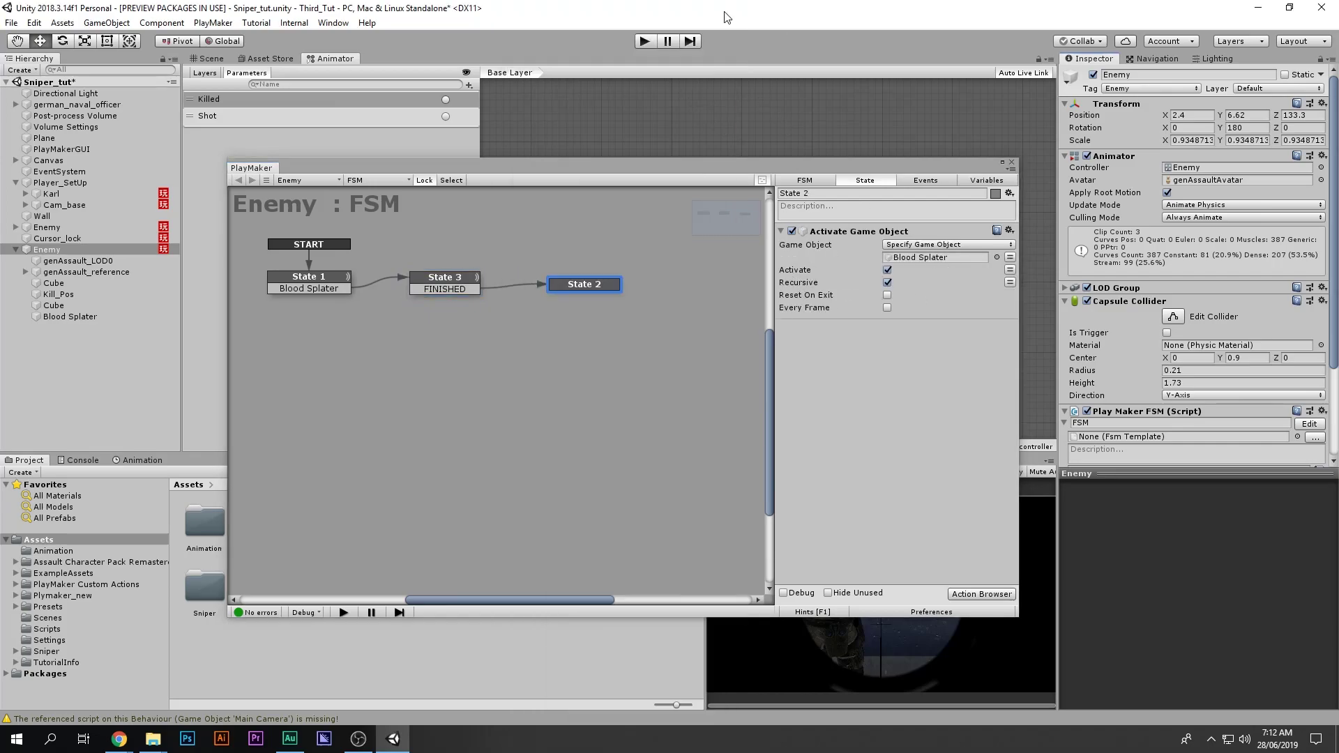
{"action": "left_click", "coordinate": [1011, 163]}
{"action": "left_click", "coordinate": [212, 59]}
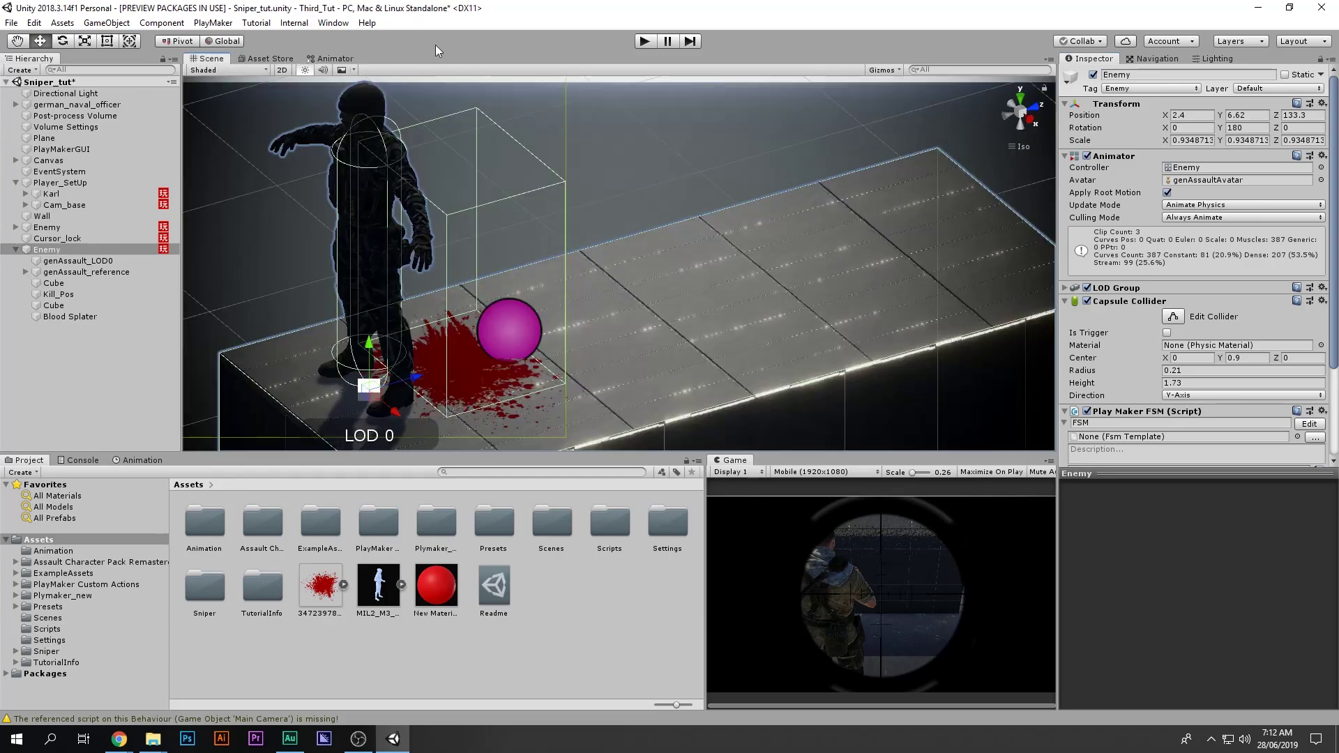
Step: Run the game, examine the Enemy and its platform Cube from a lower viewing angle, and stop play mode
{"action": "left_click", "coordinate": [648, 40]}
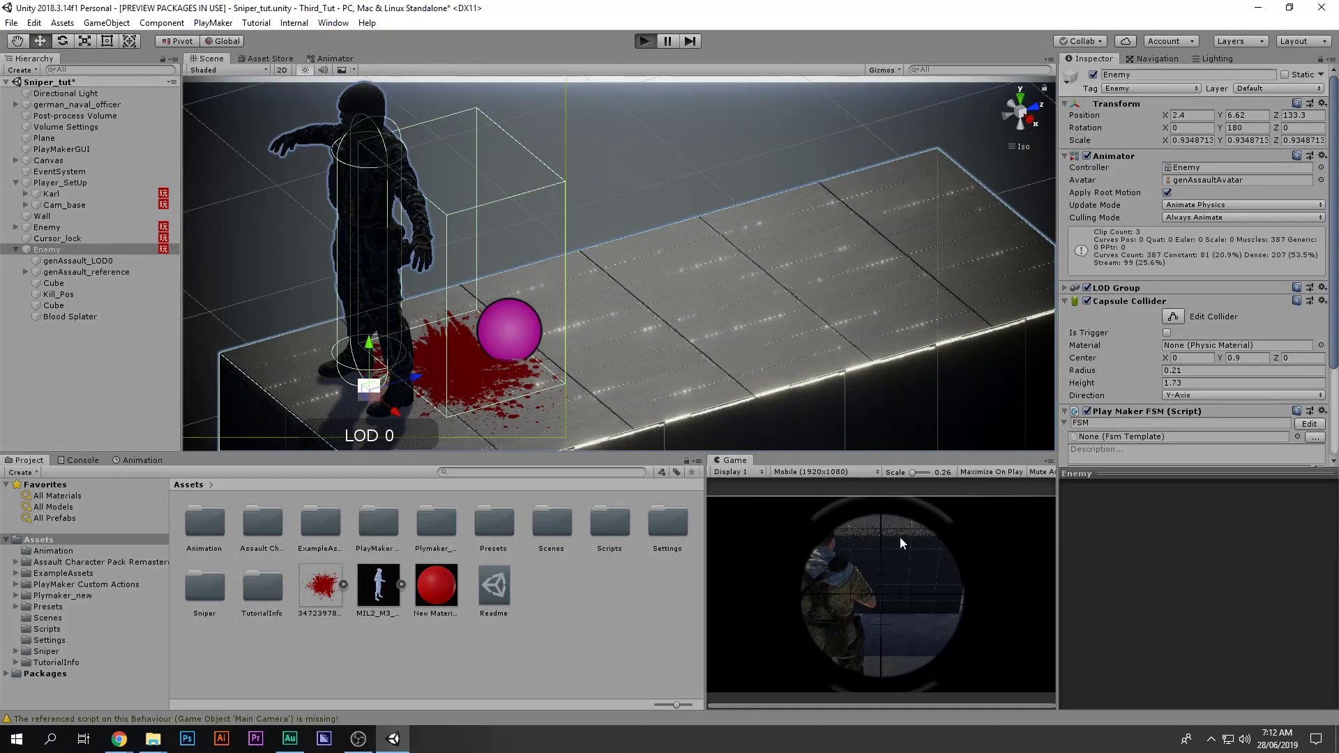
{"action": "key", "text": "ctrl+p"}
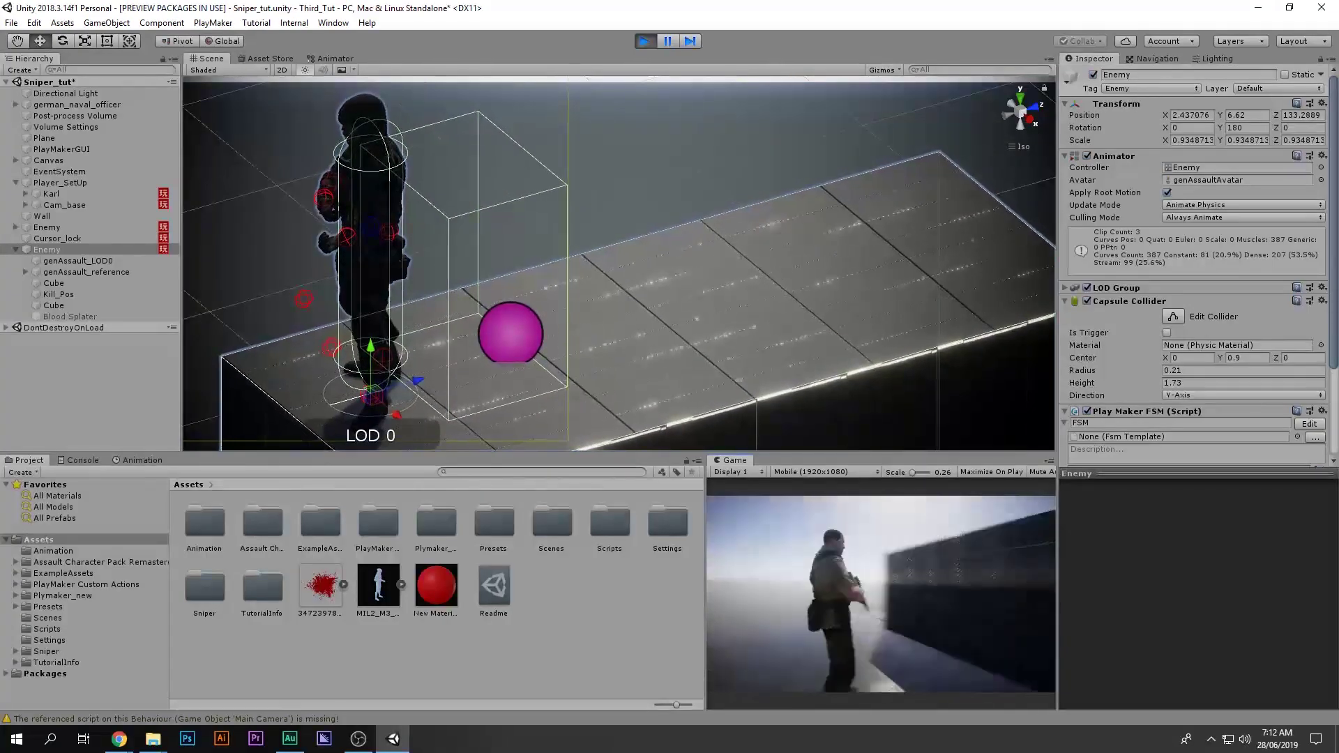
{"action": "left_click_drag", "start_coordinate": [804, 368], "coordinate": [801, 304], "text": "alt"}
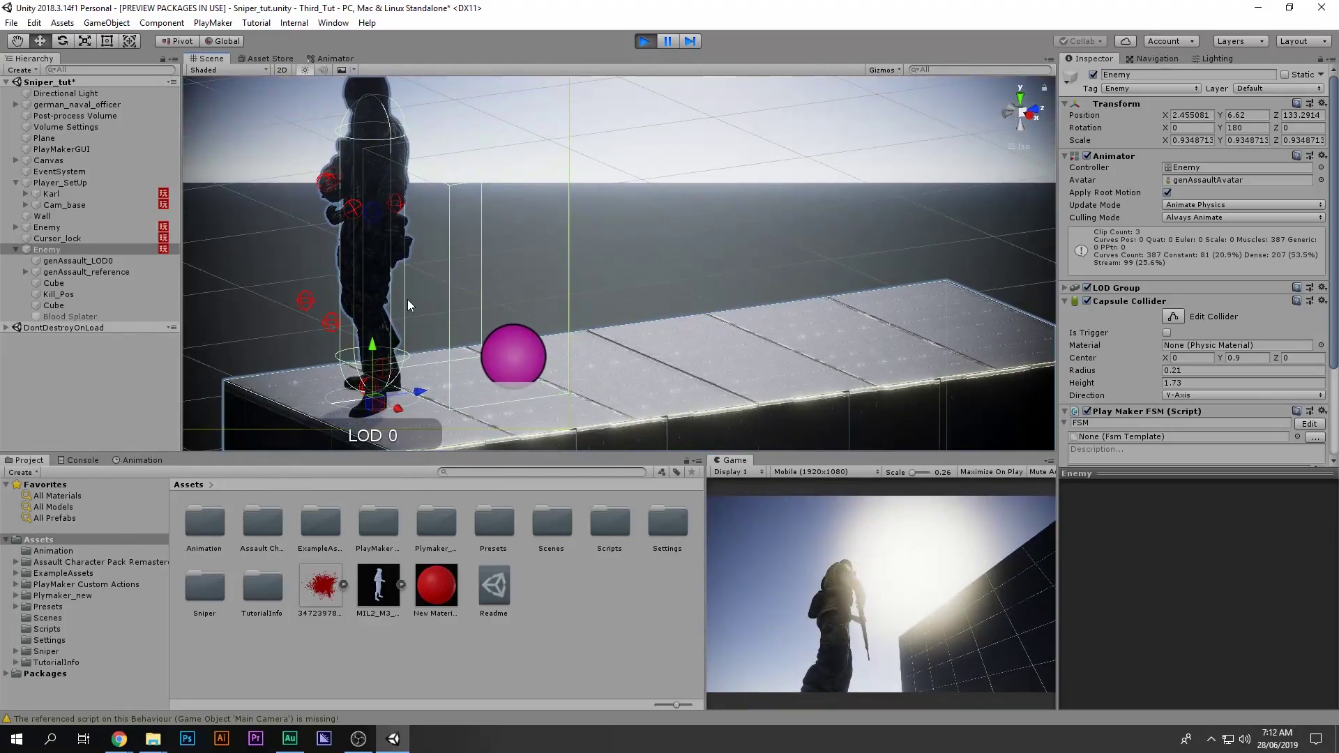
{"action": "left_click", "coordinate": [66, 306]}
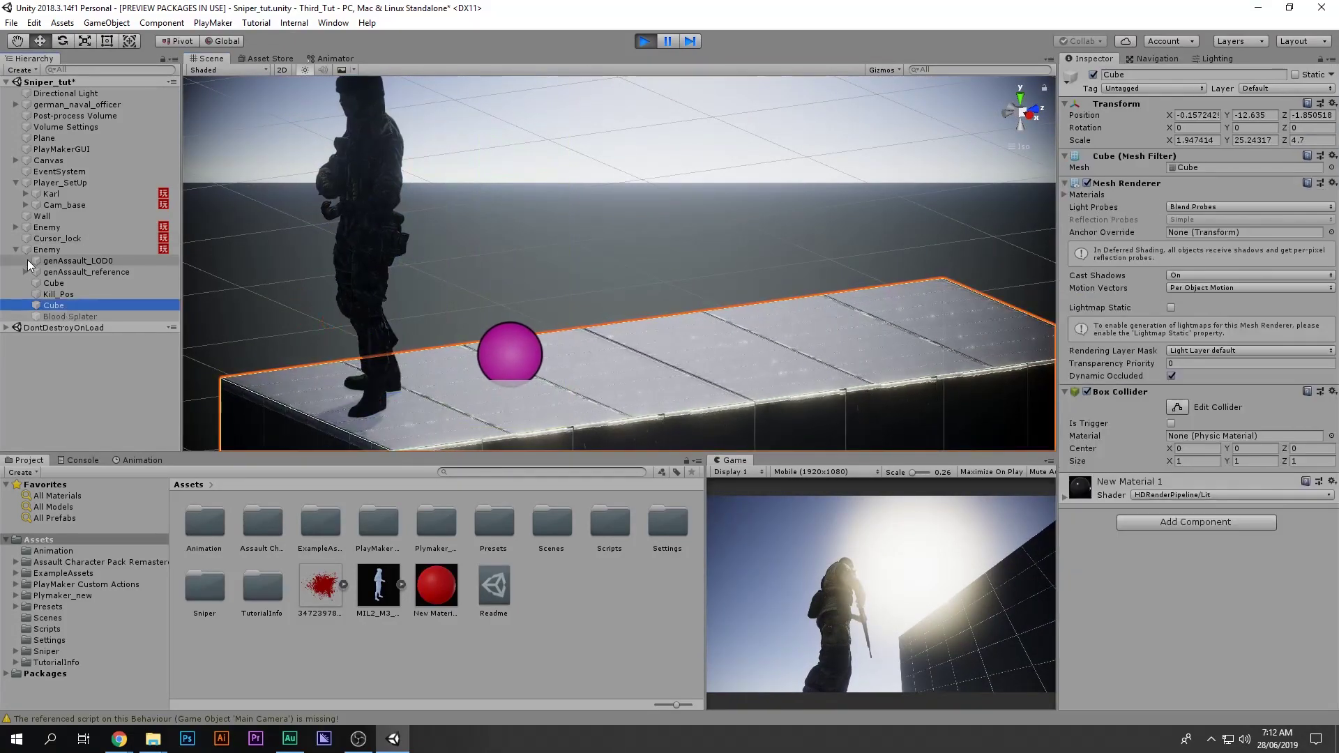
{"action": "left_click", "coordinate": [645, 42]}
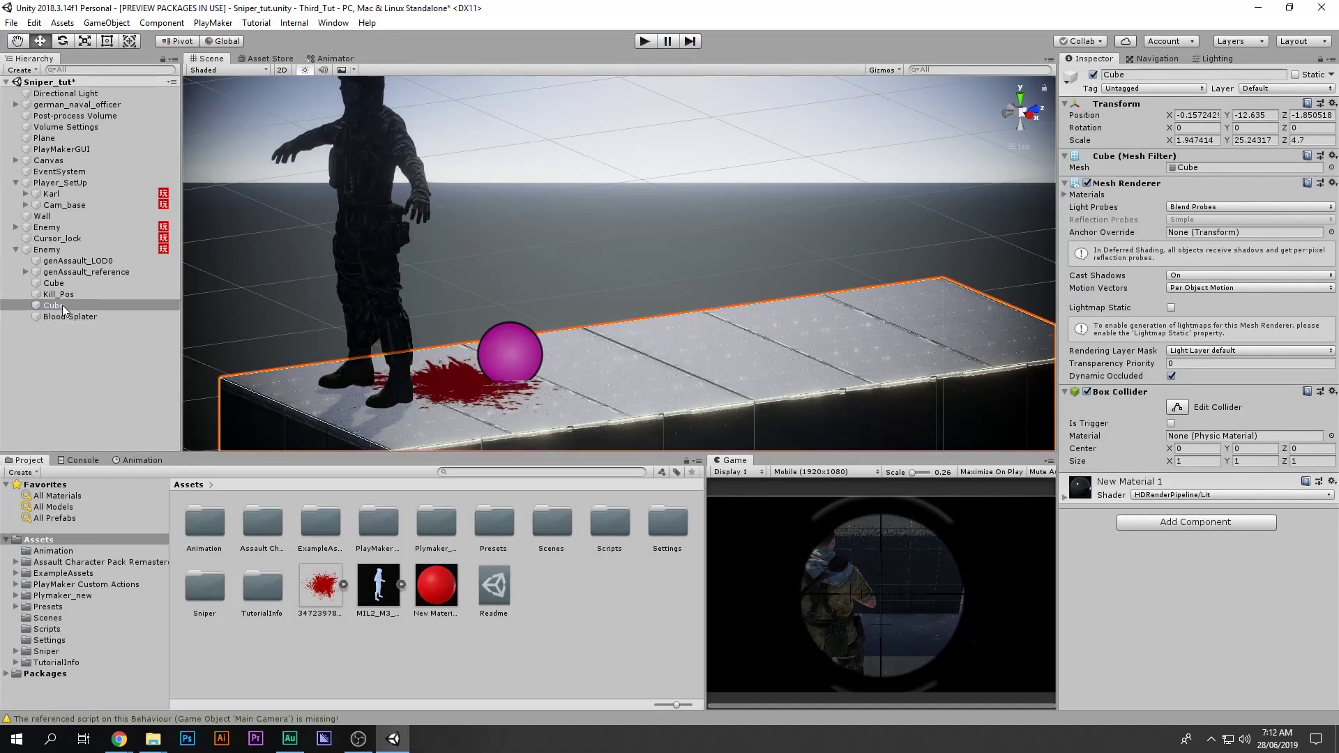
Step: Move the platform Cube out of the Enemy to the root level of the scene hierarchy
{"action": "left_click_drag", "start_coordinate": [61, 304], "coordinate": [53, 325]}
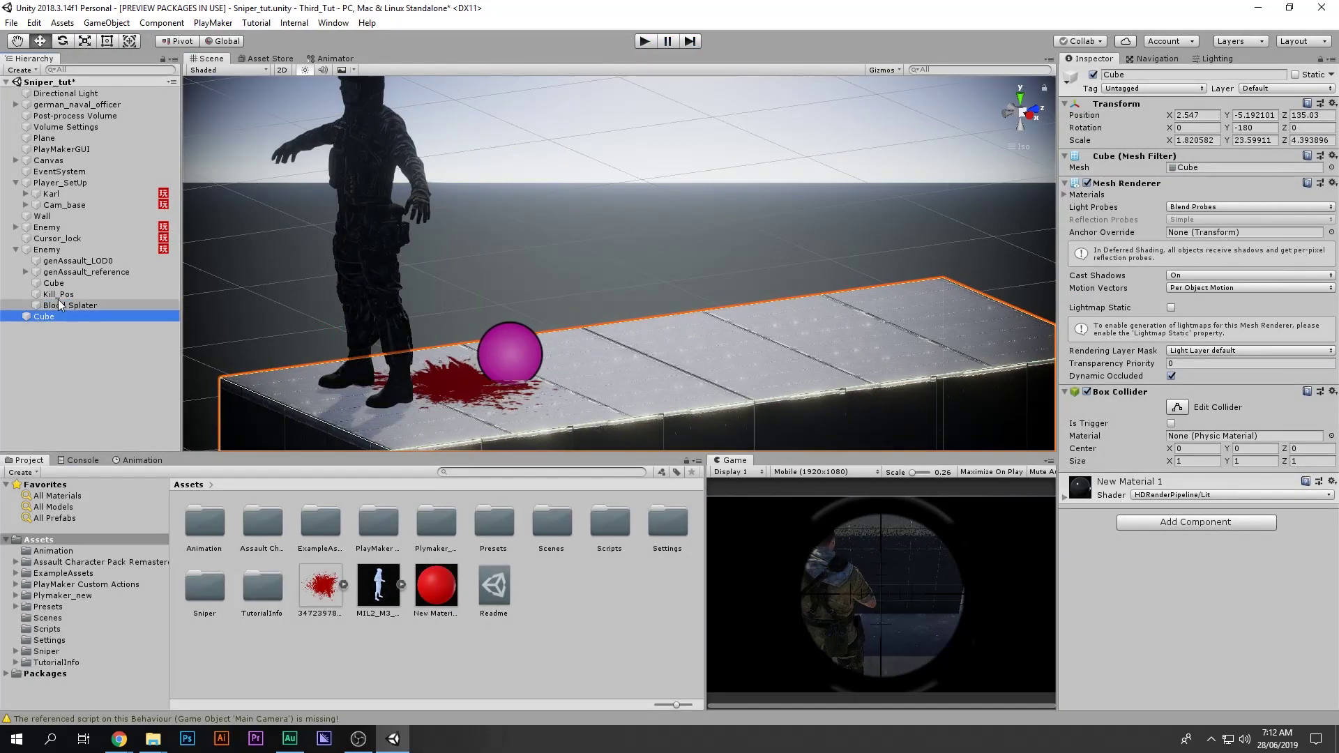
{"action": "left_click", "coordinate": [15, 250]}
{"action": "left_click", "coordinate": [15, 251]}
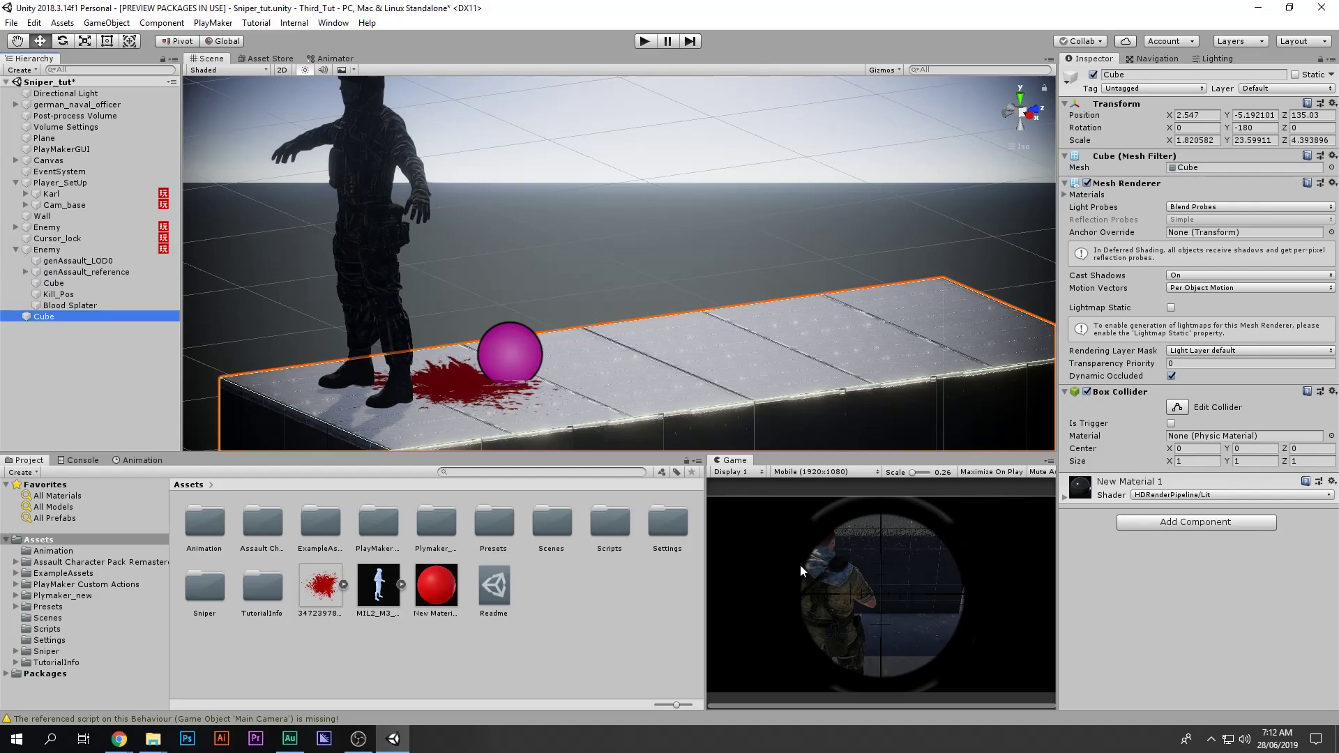
Step: Playtest shooting the Enemy, examine the fallen body and blood splatter in the scene from several angles, and stop play mode
{"action": "left_click", "coordinate": [643, 41]}
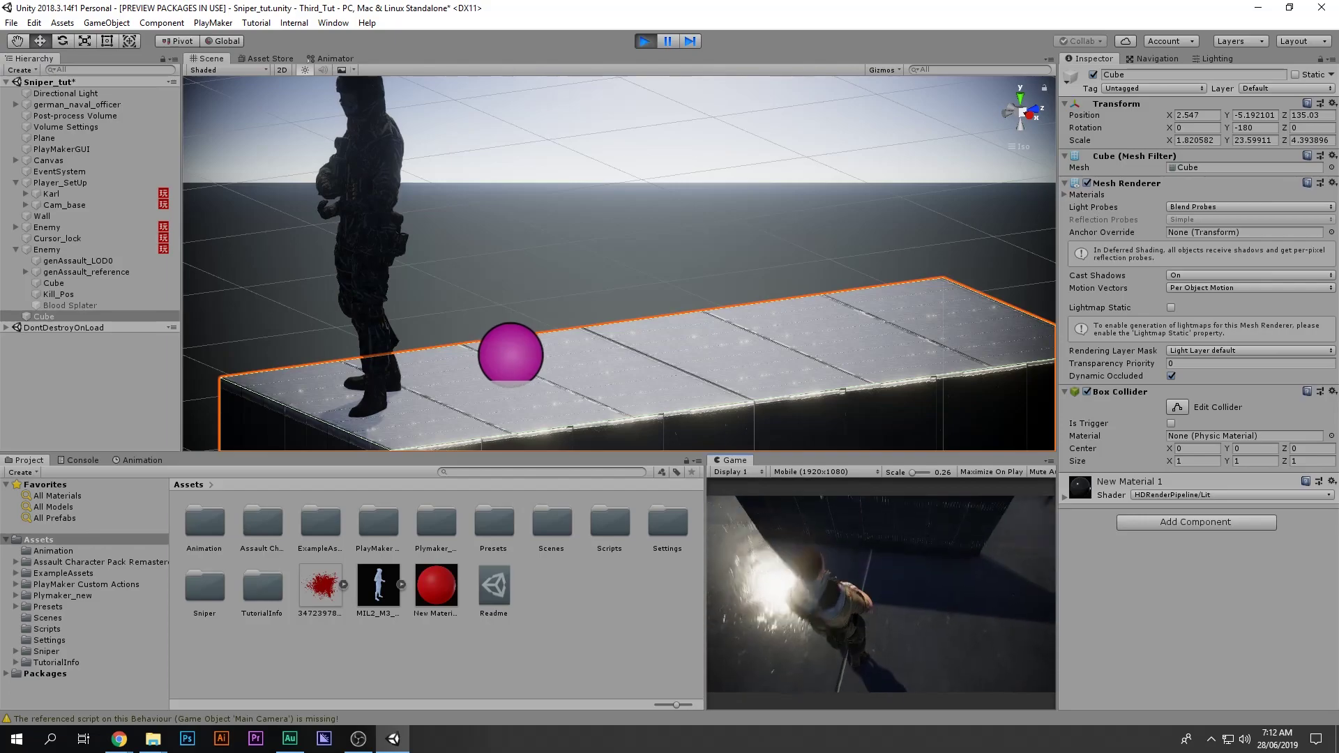
{"action": "left_click_drag", "start_coordinate": [597, 216], "coordinate": [604, 257], "text": "alt"}
{"action": "middle_click_drag", "start_coordinate": [711, 388], "coordinate": [717, 352]}
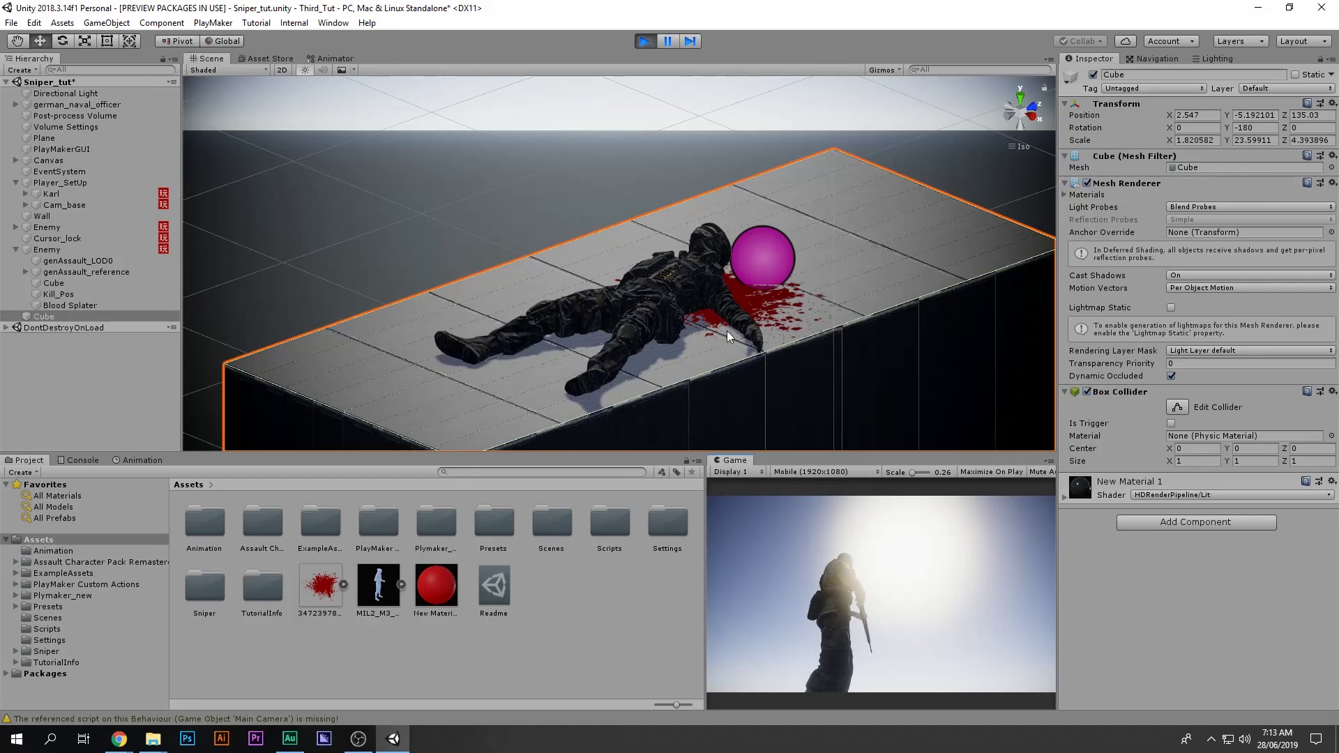
{"action": "mouse_move", "coordinate": [661, 319]}
{"action": "left_mouse_down", "text": "alt"}
{"action": "mouse_move", "coordinate": [746, 375]}
{"action": "mouse_move", "coordinate": [858, 406]}
{"action": "mouse_move", "coordinate": [651, 319]}
{"action": "left_mouse_up", "text": "alt"}
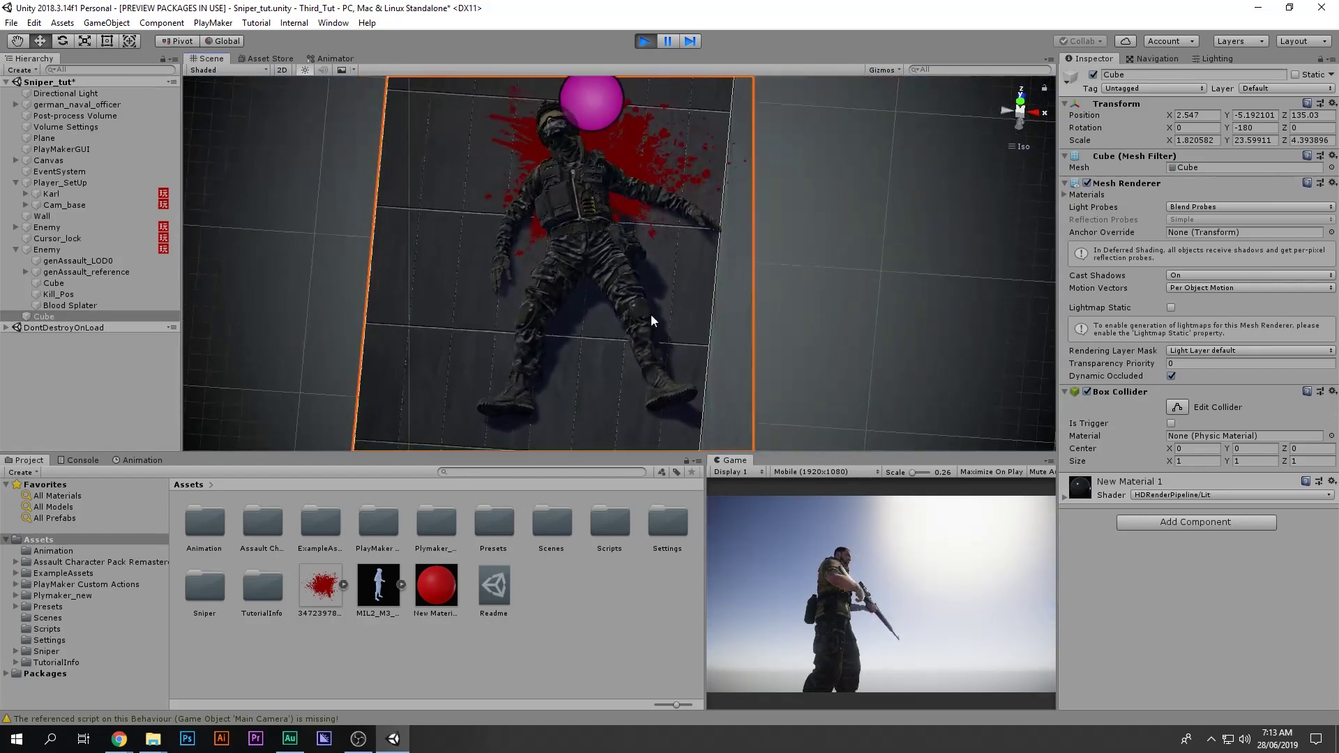
{"action": "left_click", "coordinate": [643, 41]}
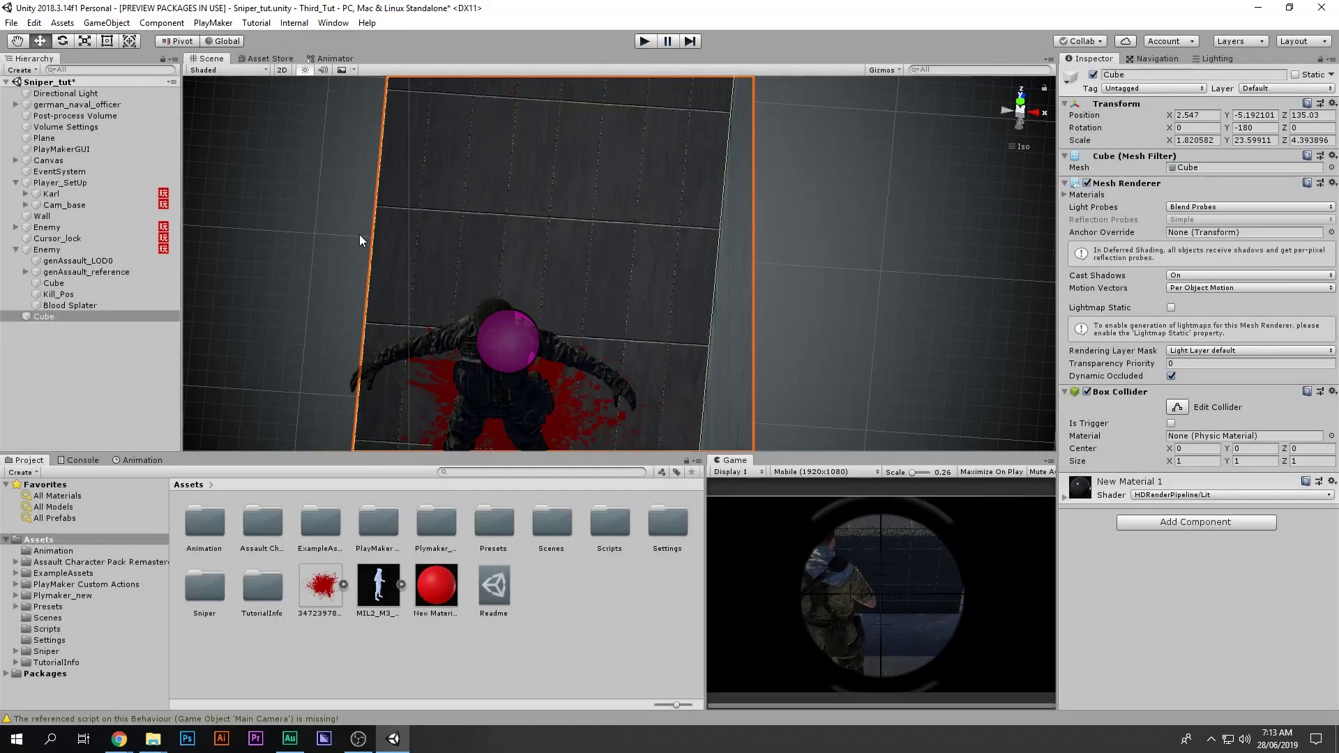
Step: Examine the animation timeline offered for Blood Splater while it is a child of Enemy, and compare it with Enemy's own timeline
{"action": "left_click", "coordinate": [119, 305]}
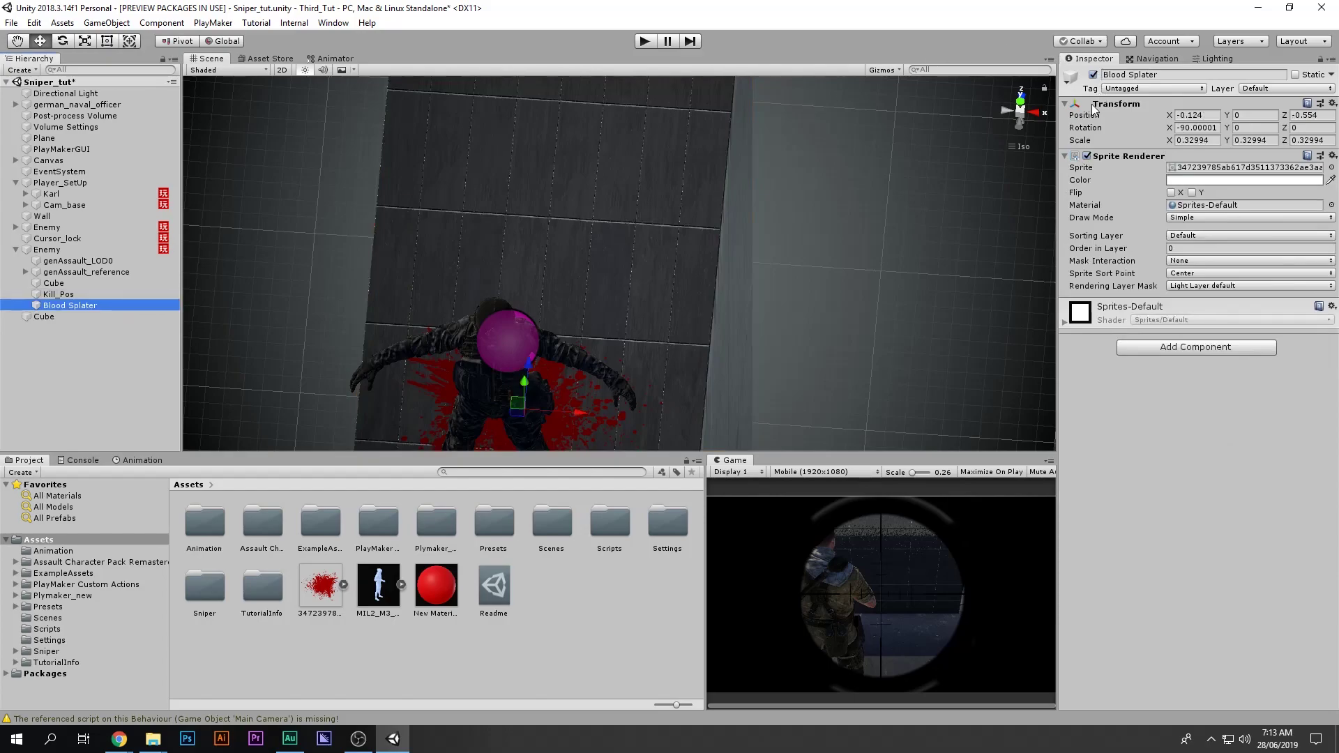
{"action": "left_click_drag", "start_coordinate": [479, 315], "coordinate": [385, 289], "text": "alt"}
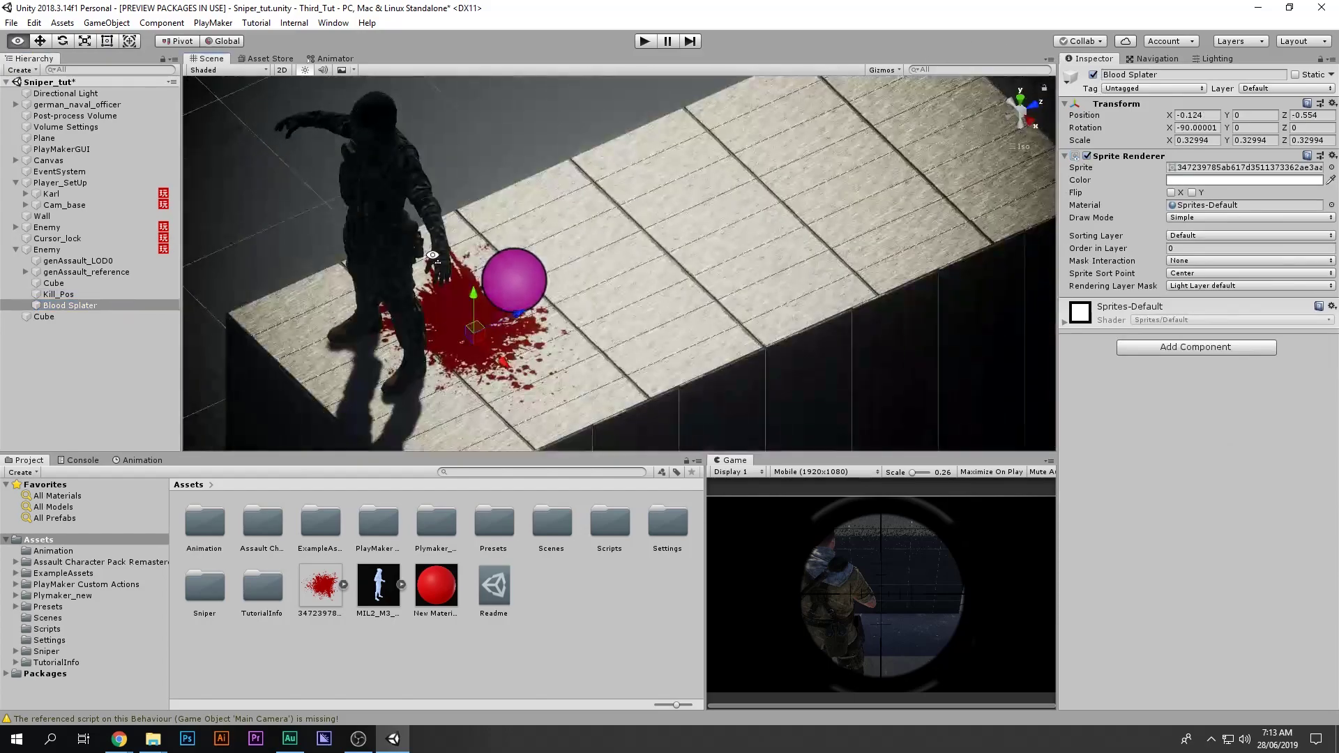
{"action": "left_click", "coordinate": [137, 460]}
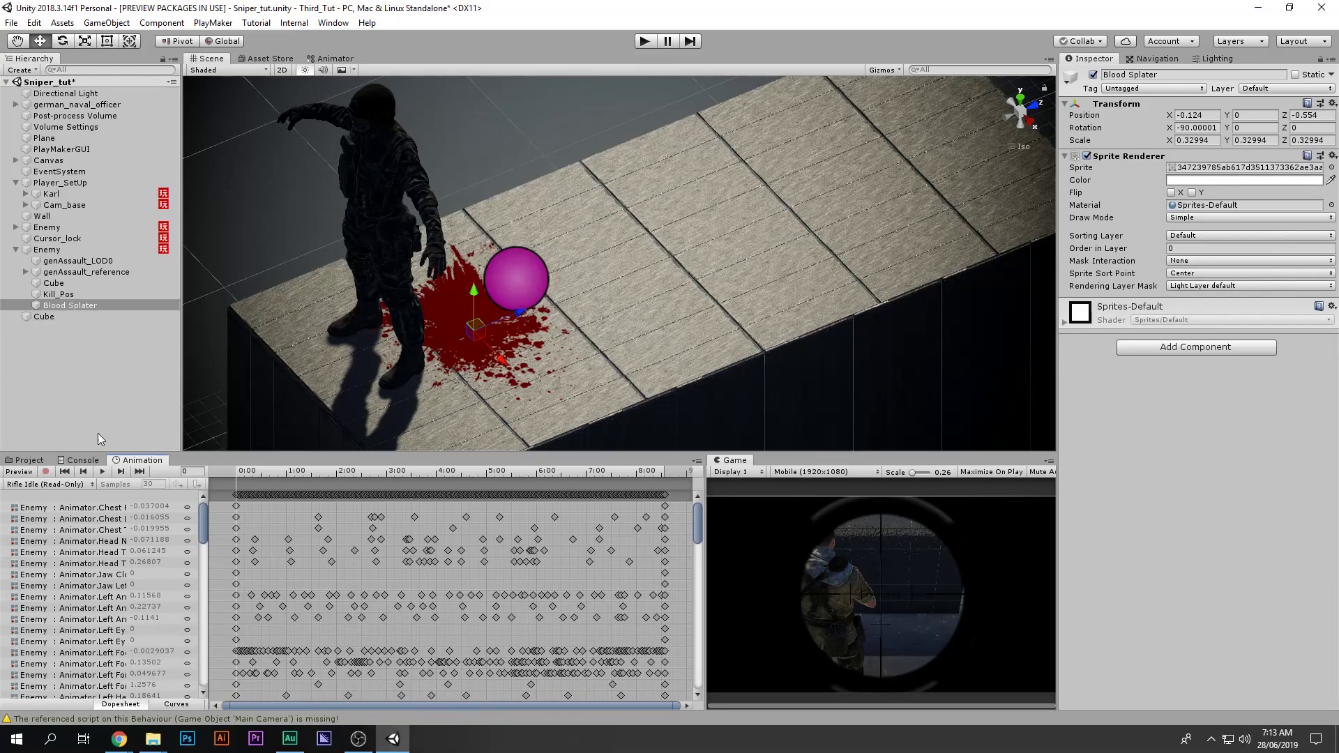
{"action": "scroll", "coordinate": [305, 631], "scroll_direction": "down", "scroll_amount": 1}
{"action": "scroll", "coordinate": [28, 606], "scroll_direction": "down", "scroll_amount": 5}
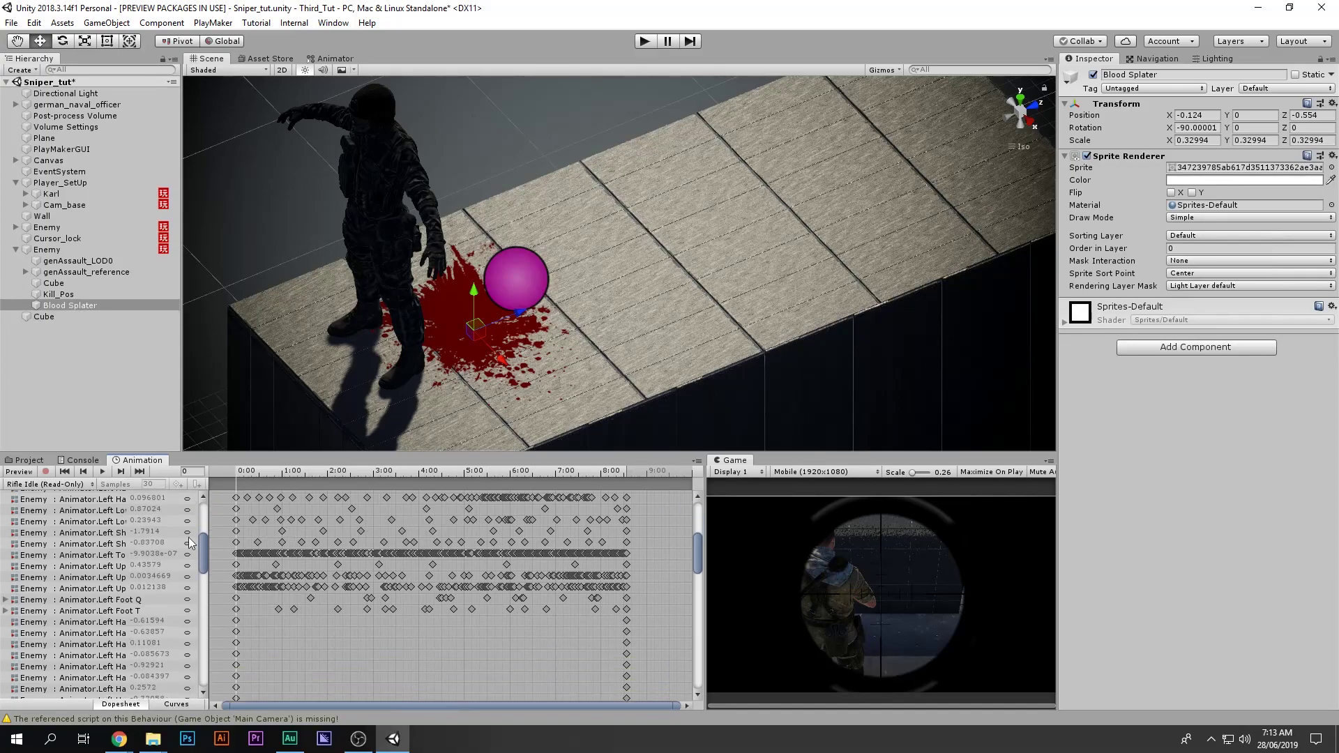
{"action": "mouse_move", "coordinate": [245, 471]}
{"action": "left_mouse_down"}
{"action": "mouse_move", "coordinate": [263, 470]}
{"action": "mouse_move", "coordinate": [235, 473]}
{"action": "left_mouse_up"}
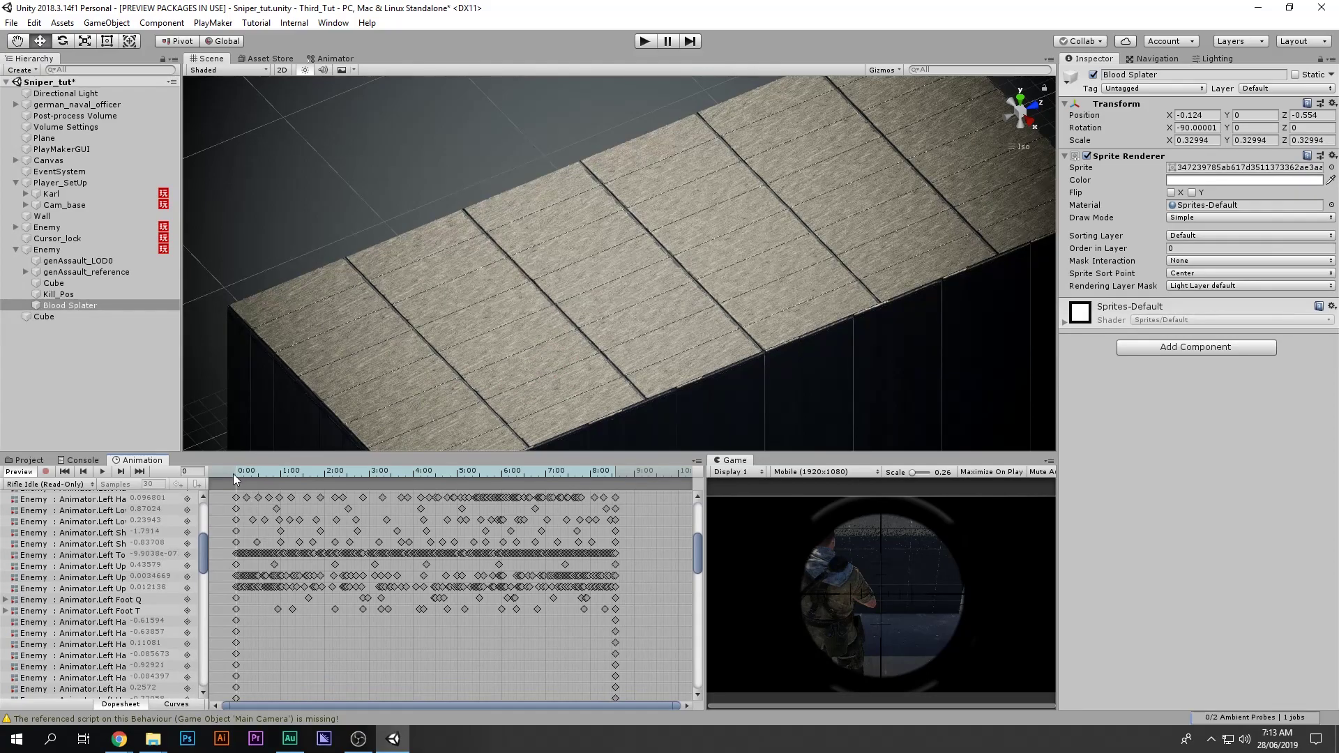
{"action": "left_click", "coordinate": [59, 294]}
{"action": "left_click", "coordinate": [77, 271]}
{"action": "left_click", "coordinate": [70, 251]}
{"action": "left_click", "coordinate": [63, 204]}
{"action": "left_click", "coordinate": [56, 248]}
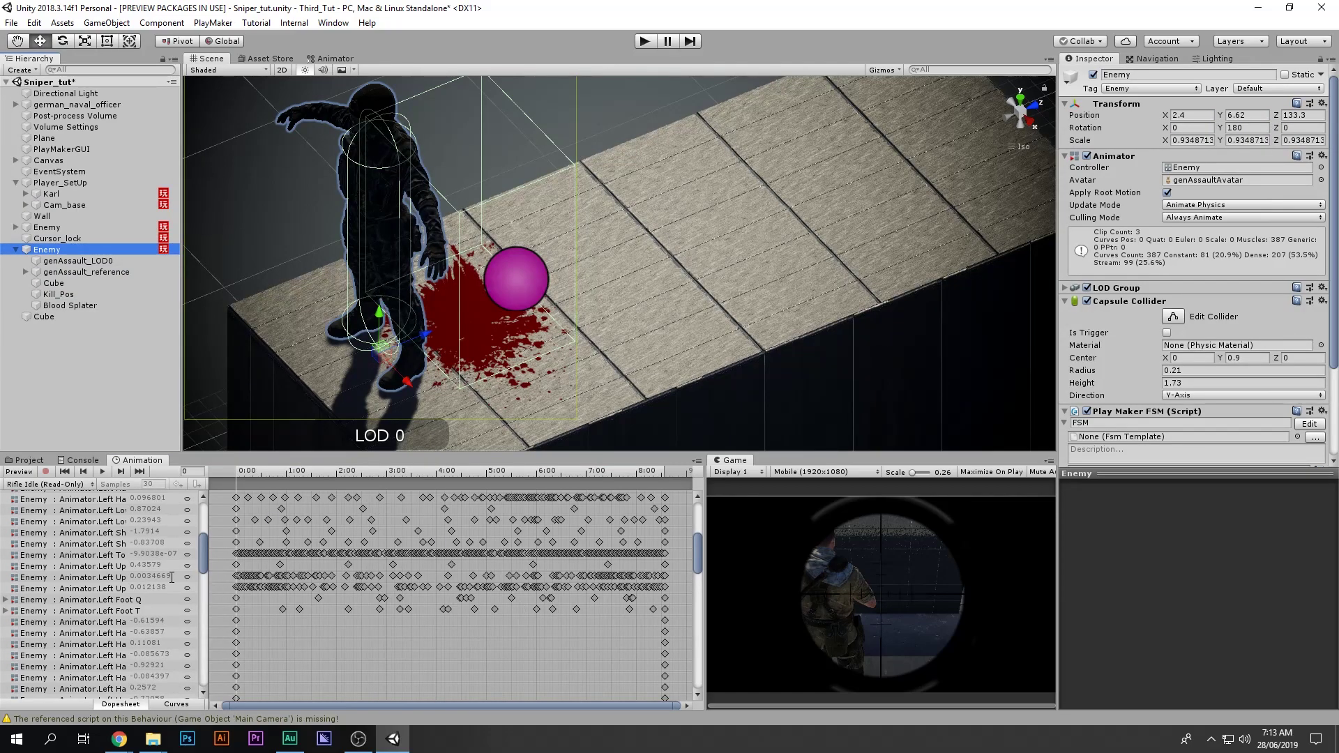
{"action": "left_click", "coordinate": [85, 305]}
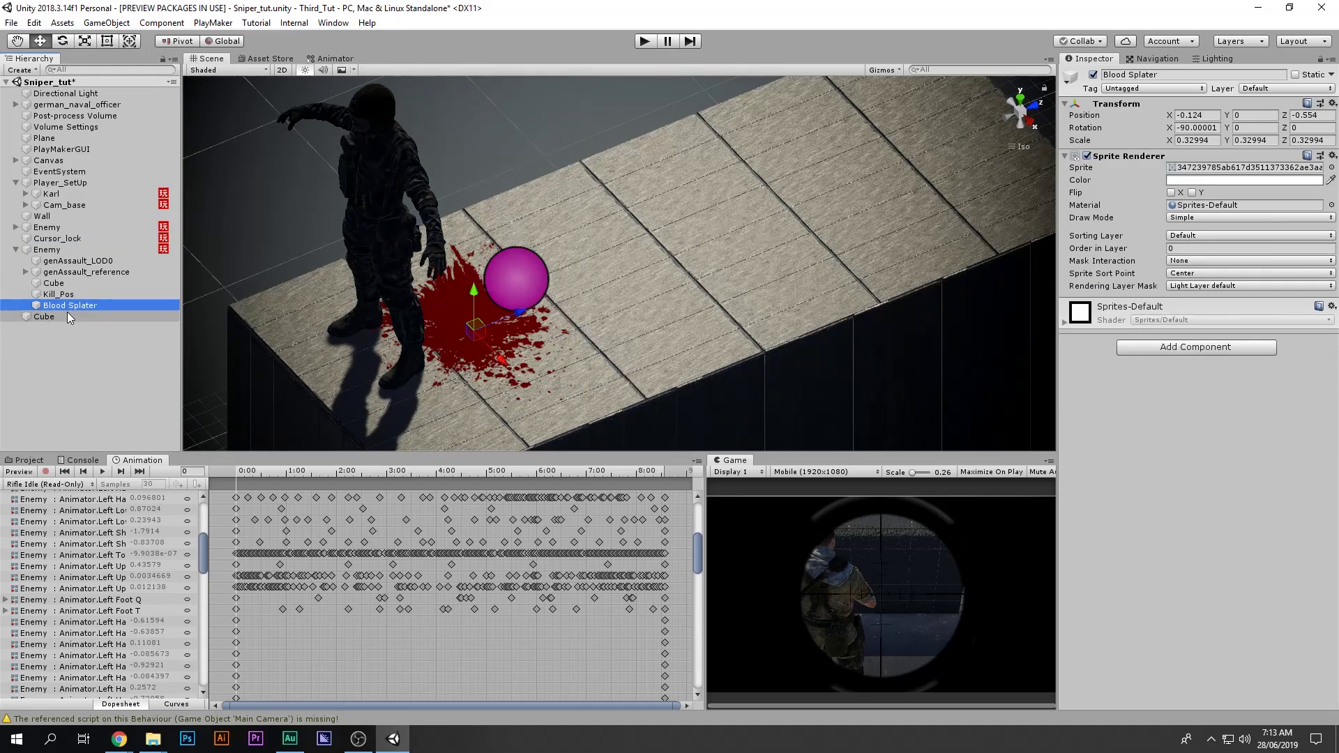
Step: Move Blood Splater out of the Enemy to the scene's root level and open its animation timeline
{"action": "left_click", "coordinate": [36, 462]}
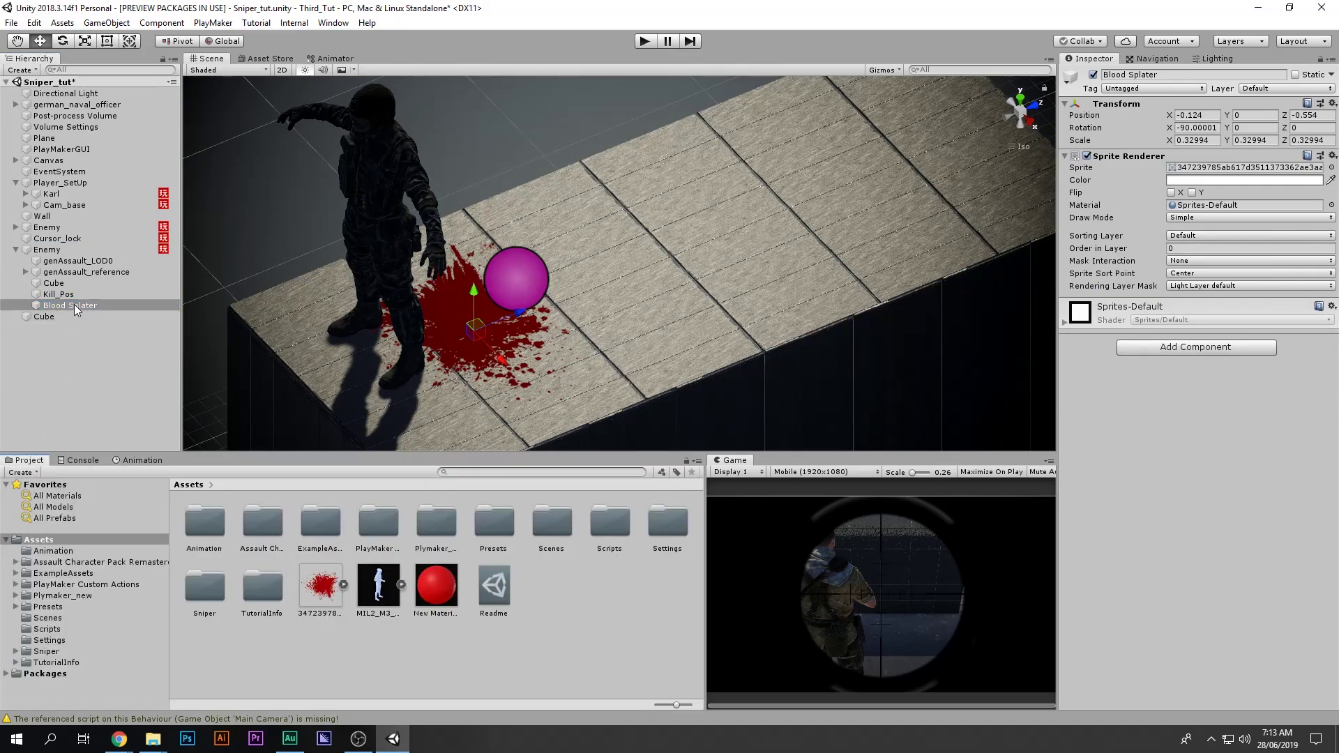
{"action": "left_click_drag", "start_coordinate": [64, 305], "coordinate": [78, 360]}
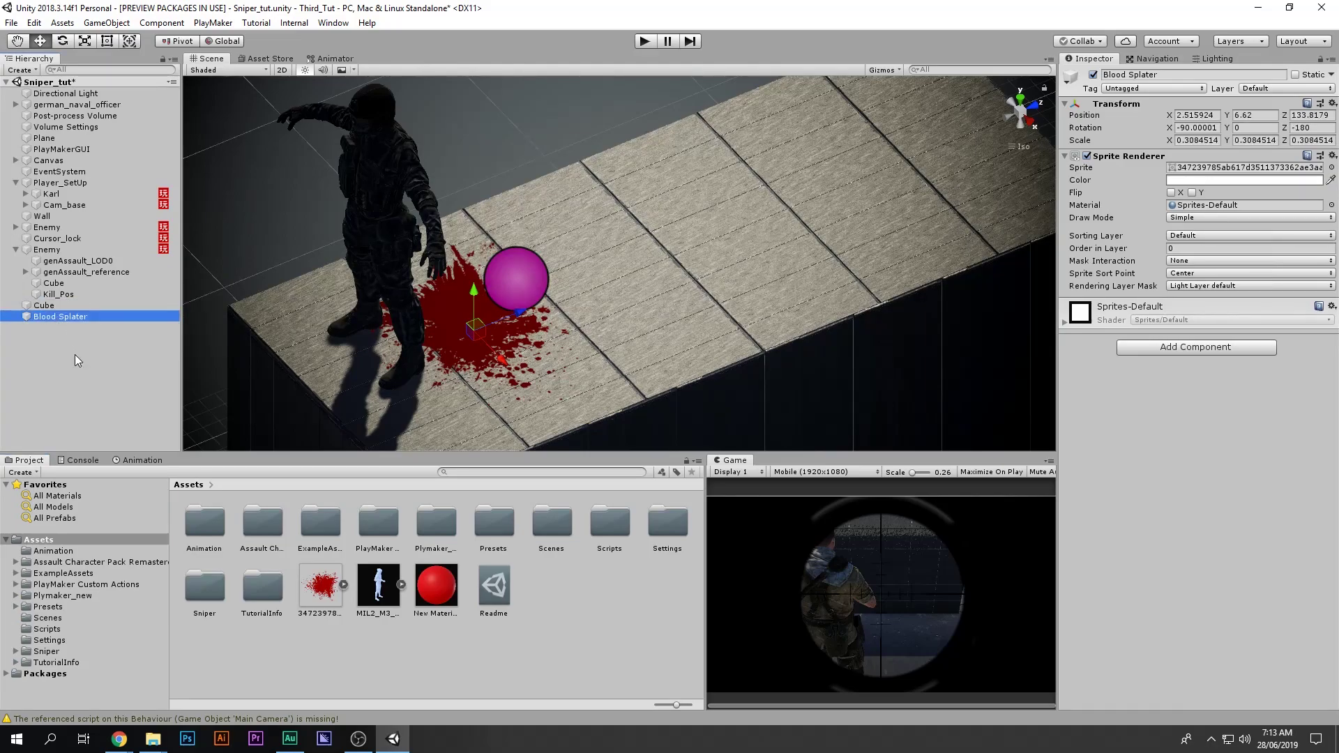
{"action": "left_click", "coordinate": [142, 460]}
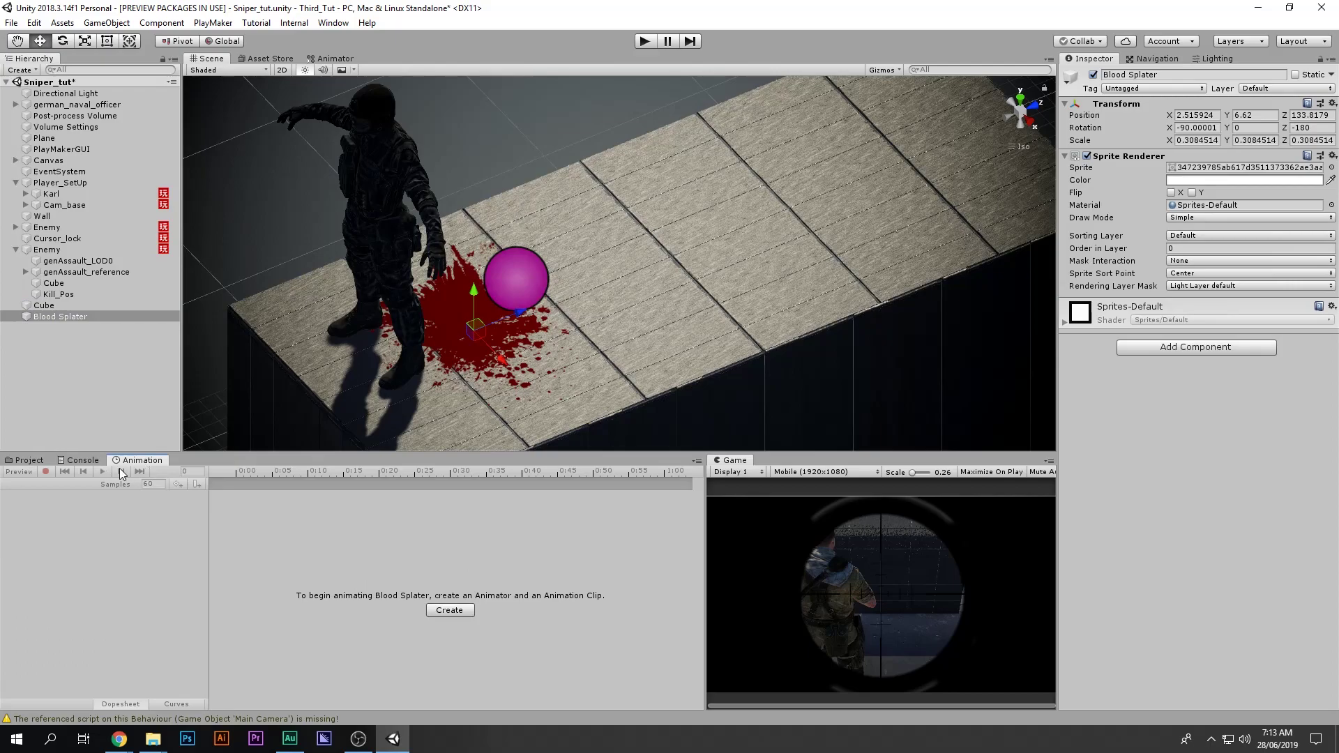
Step: Create an animation clip named Blood Splater for the Blood Splater object and enable keyframe recording
{"action": "left_click", "coordinate": [328, 22]}
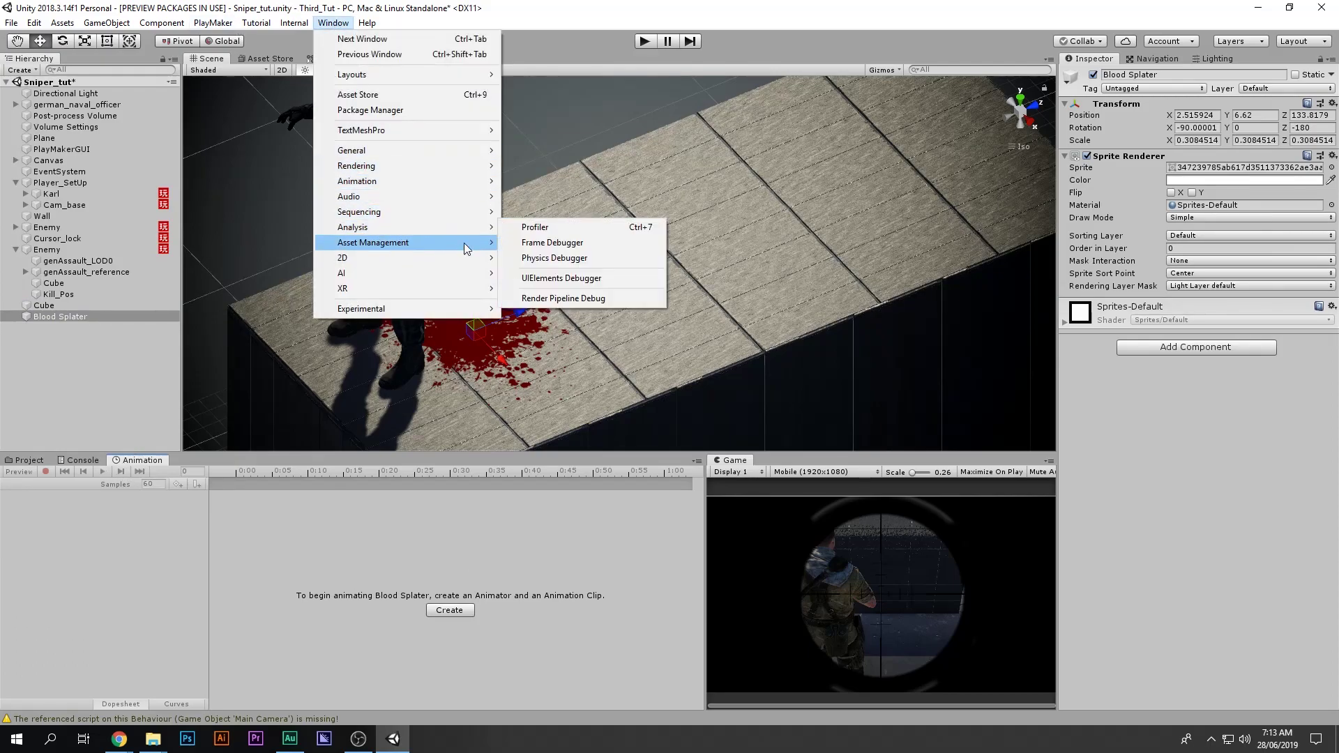
{"action": "mouse_move", "coordinate": [454, 181]}
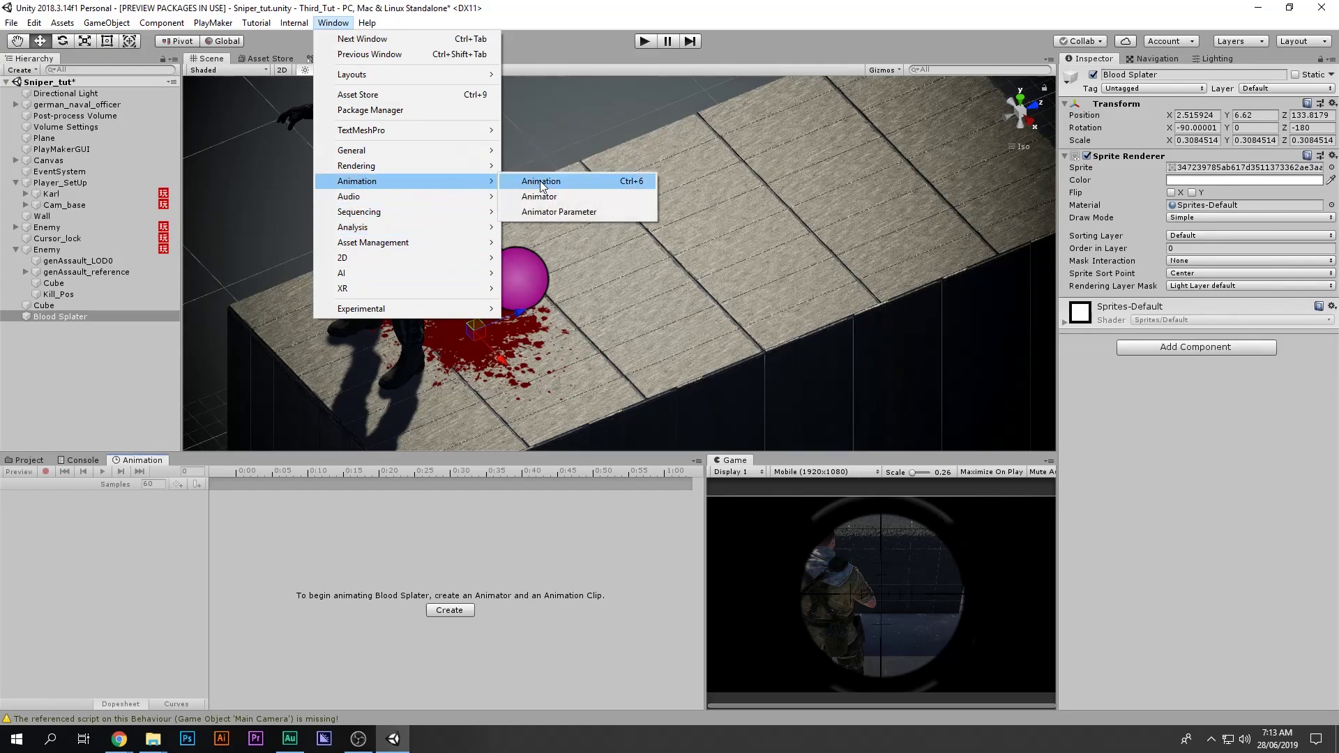
{"action": "left_click", "coordinate": [539, 196]}
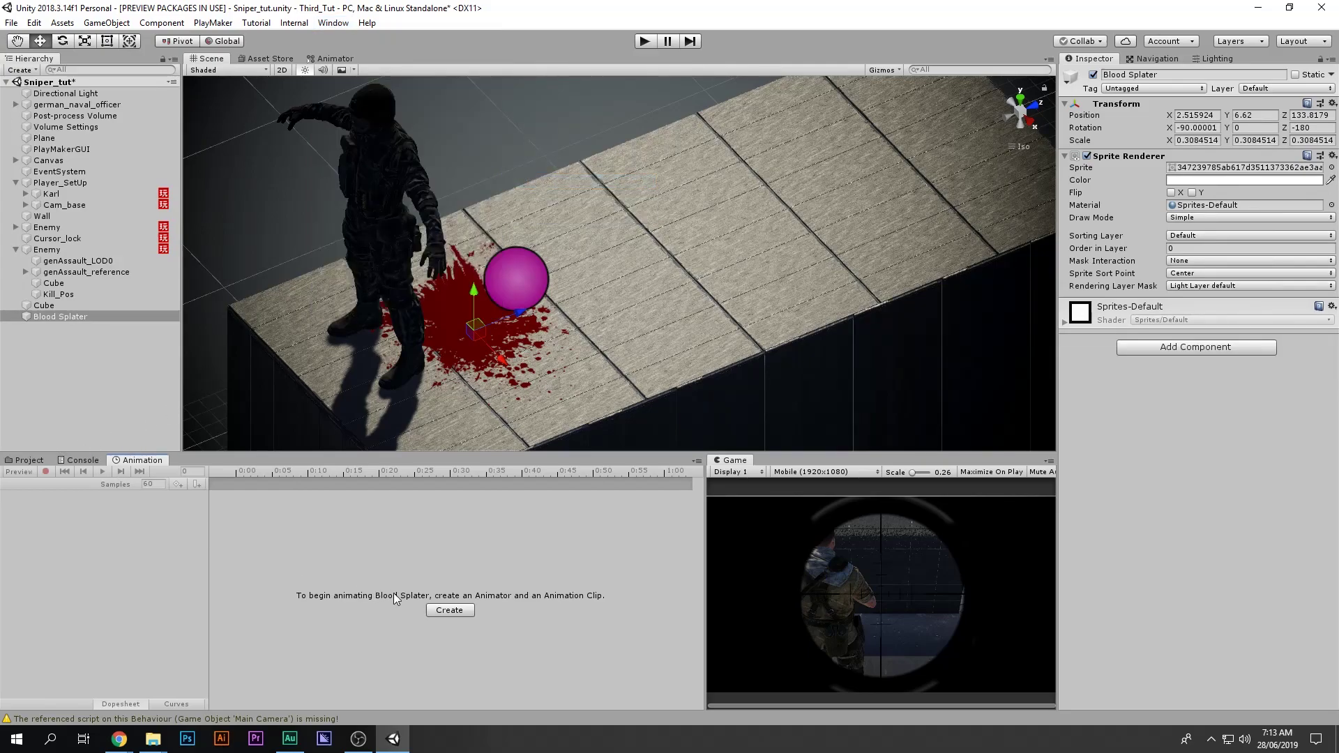
{"action": "left_click", "coordinate": [448, 611]}
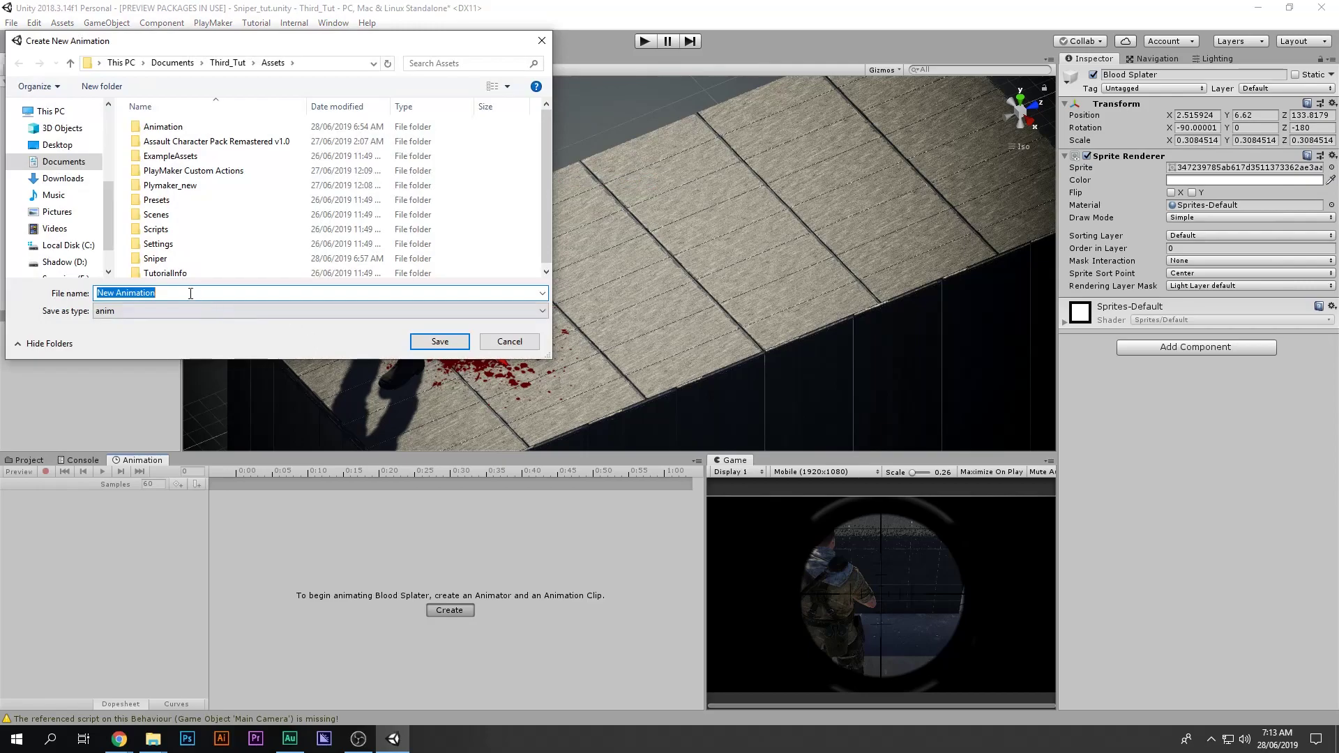
{"action": "type", "text": "Blood Splater"}
{"action": "key", "text": "Return"}
{"action": "left_click_drag", "start_coordinate": [231, 474], "coordinate": [82, 491]}
{"action": "left_click", "coordinate": [45, 472]}
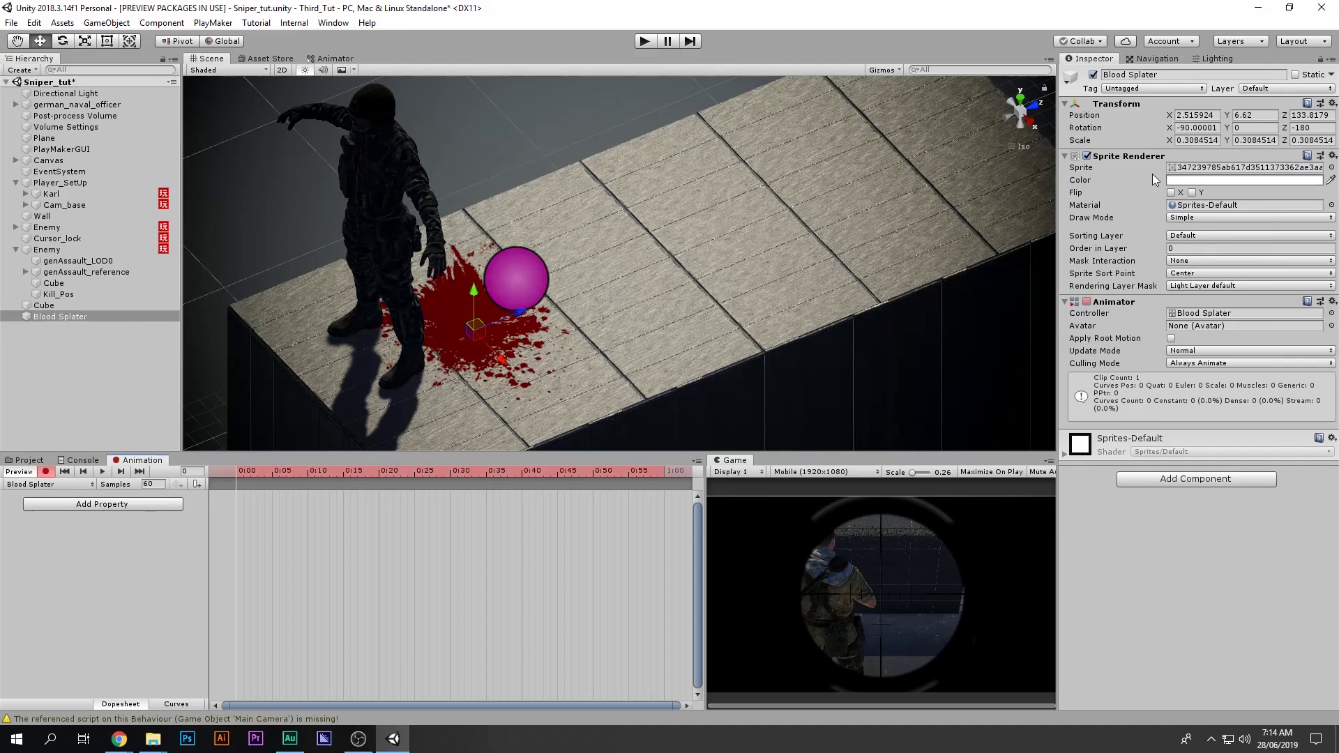
Step: Keyframe Blood Splater's sprite color alpha at 0 on frame 0 and 255 on frame 60
{"action": "left_click", "coordinate": [1187, 180]}
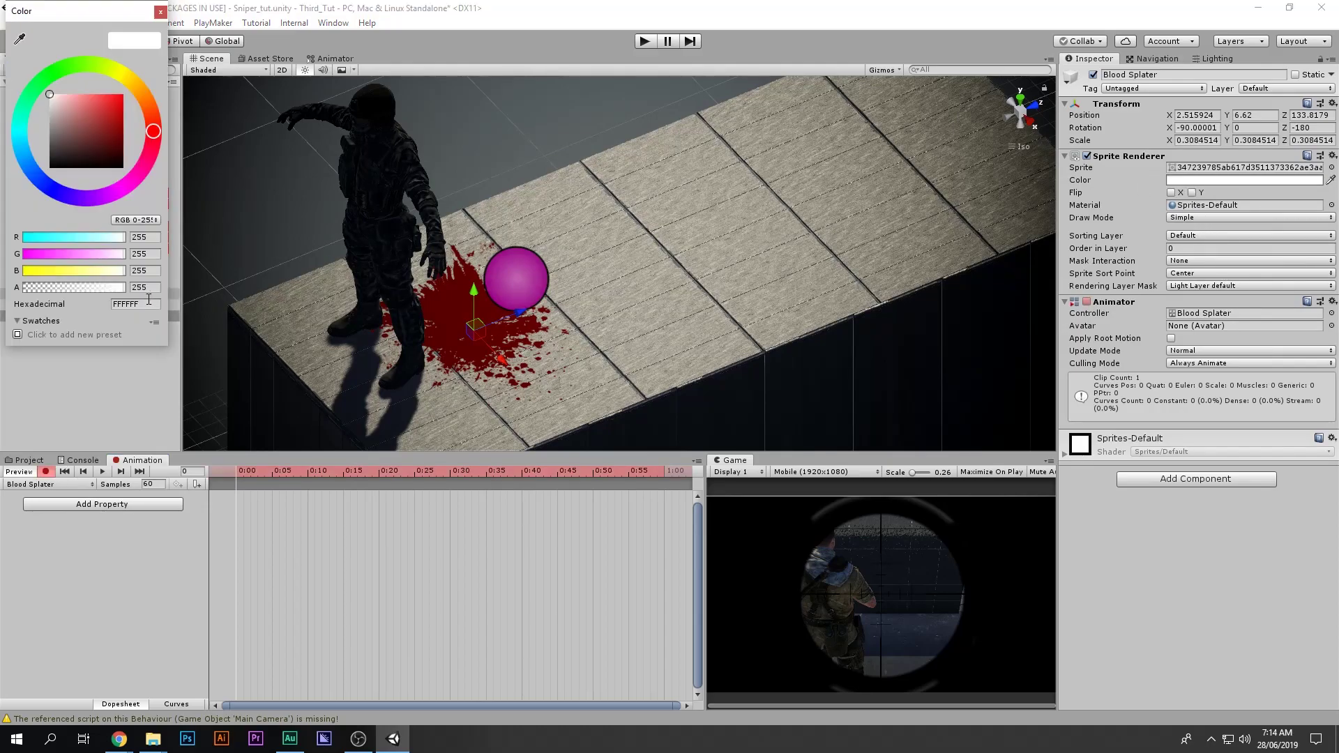
{"action": "left_click_drag", "start_coordinate": [111, 291], "coordinate": [22, 289]}
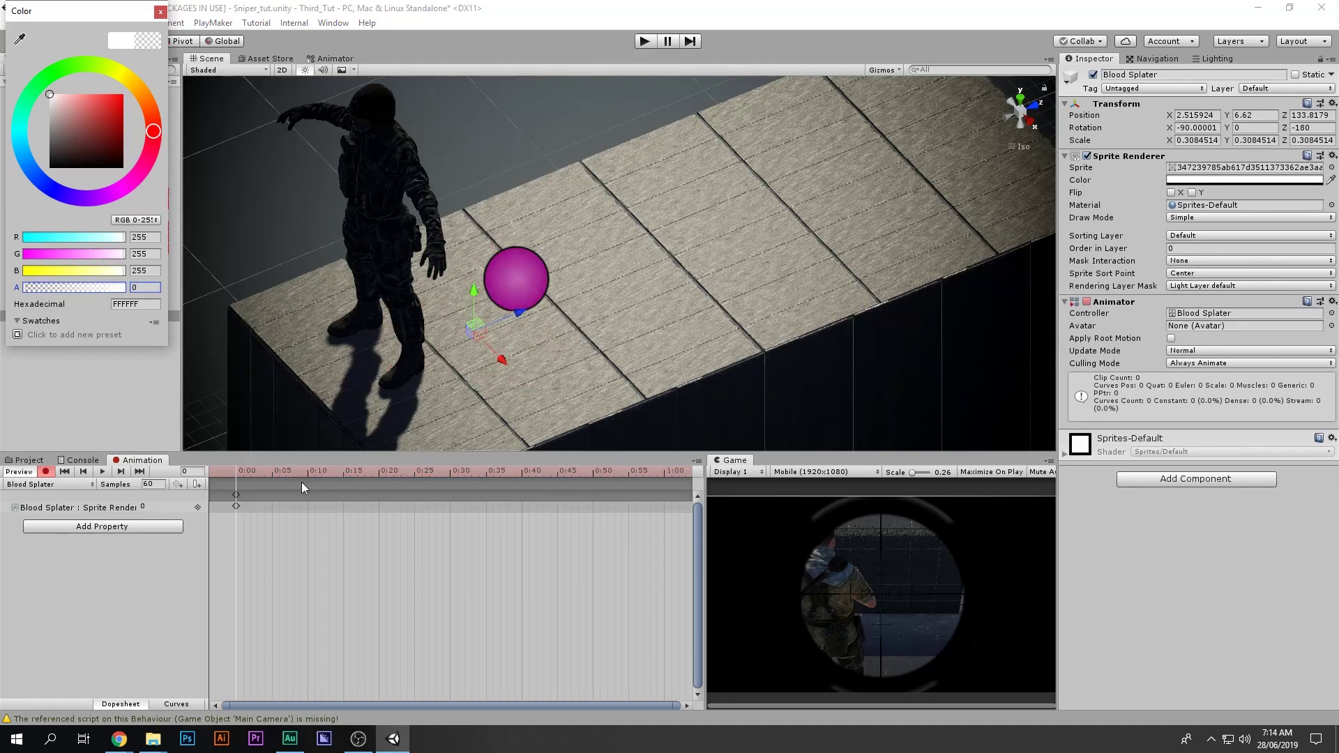
{"action": "left_click", "coordinate": [253, 471]}
{"action": "left_click_drag", "start_coordinate": [628, 476], "coordinate": [666, 474]}
{"action": "left_click", "coordinate": [1215, 179]}
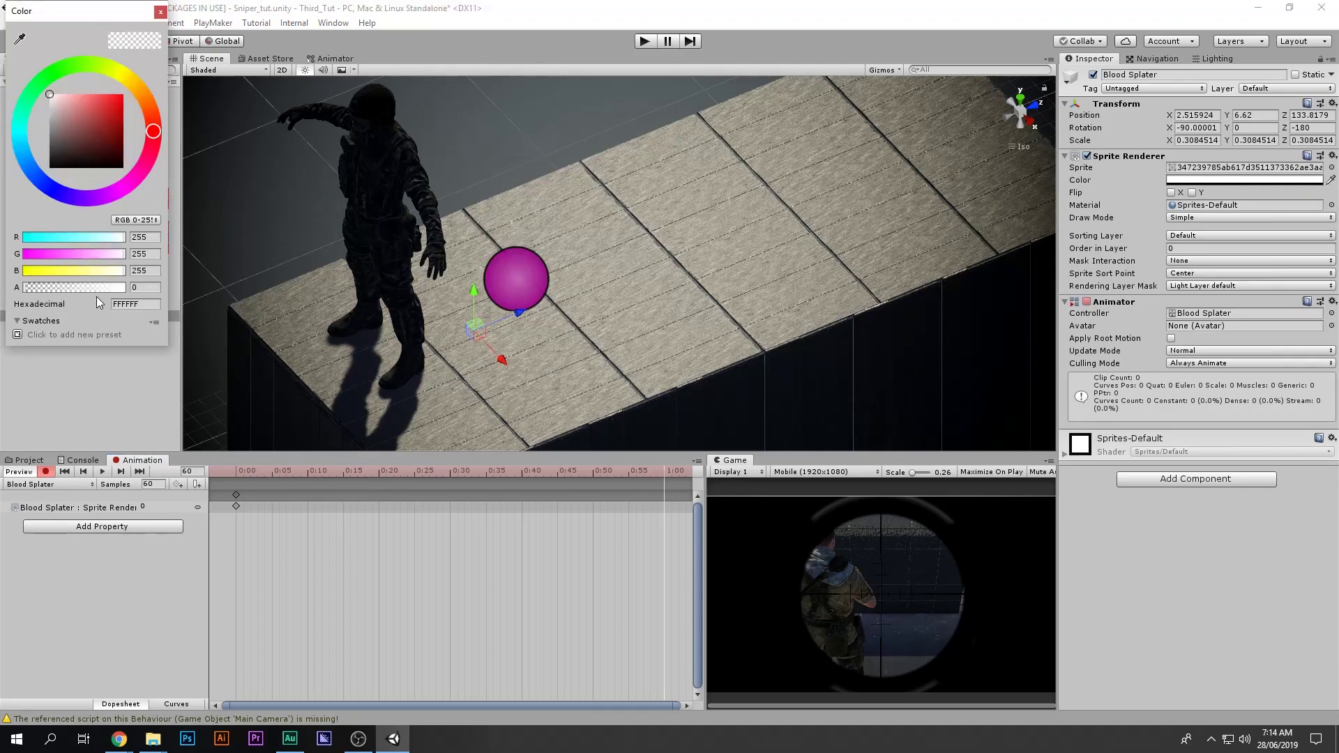
{"action": "left_click_drag", "start_coordinate": [95, 285], "coordinate": [149, 287]}
Step: Preview the Blood Splater fade-in, move its end keyframe to about 0:30, and replay the shortened clip
{"action": "left_click", "coordinate": [629, 472]}
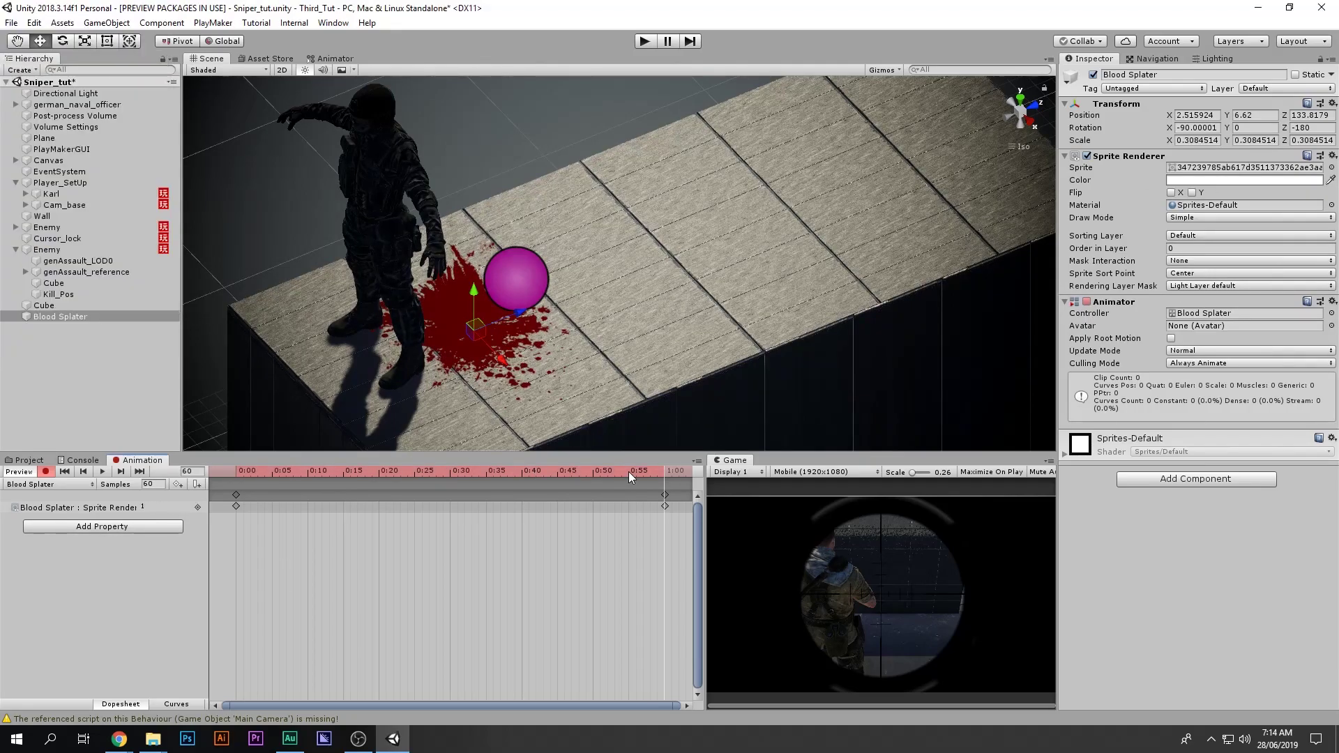
{"action": "left_click_drag", "start_coordinate": [495, 474], "coordinate": [219, 476]}
{"action": "left_click", "coordinate": [102, 471]}
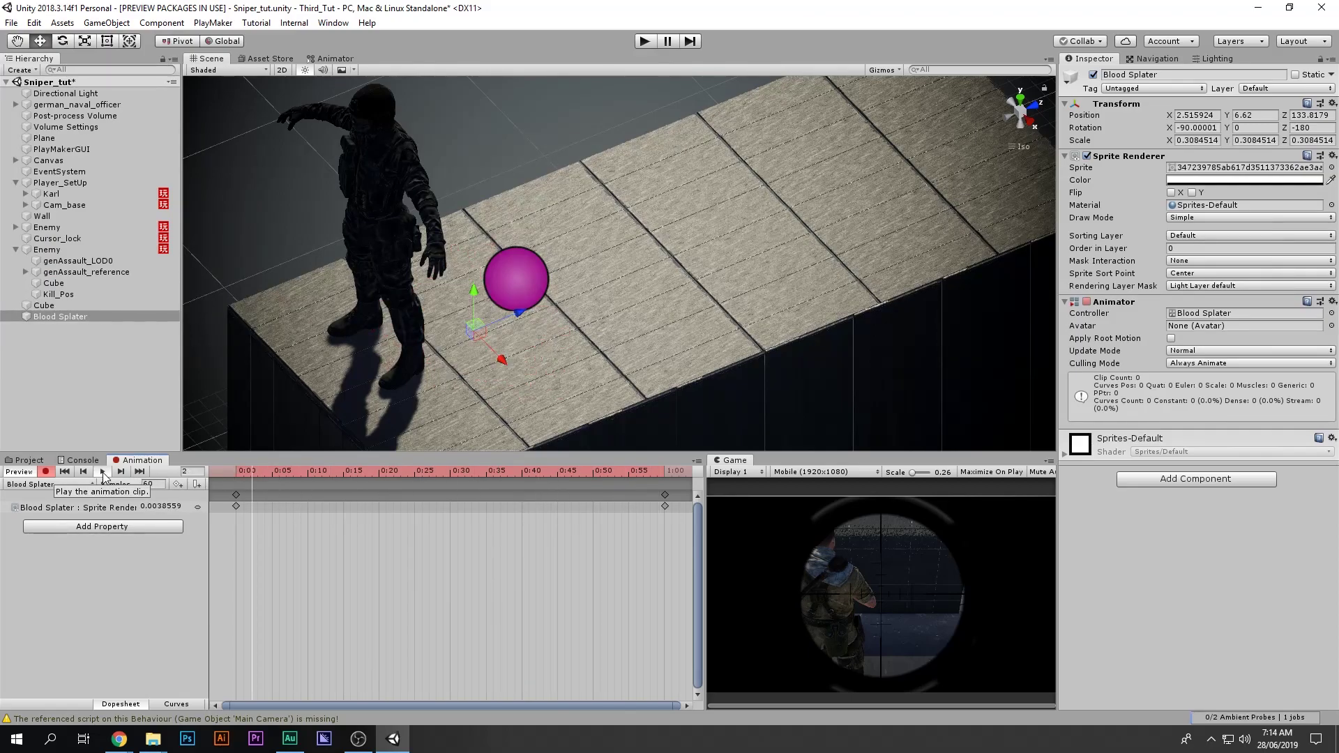
{"action": "left_click_drag", "start_coordinate": [663, 505], "coordinate": [456, 516]}
{"action": "left_click_drag", "start_coordinate": [343, 471], "coordinate": [119, 479]}
{"action": "left_click", "coordinate": [103, 472]}
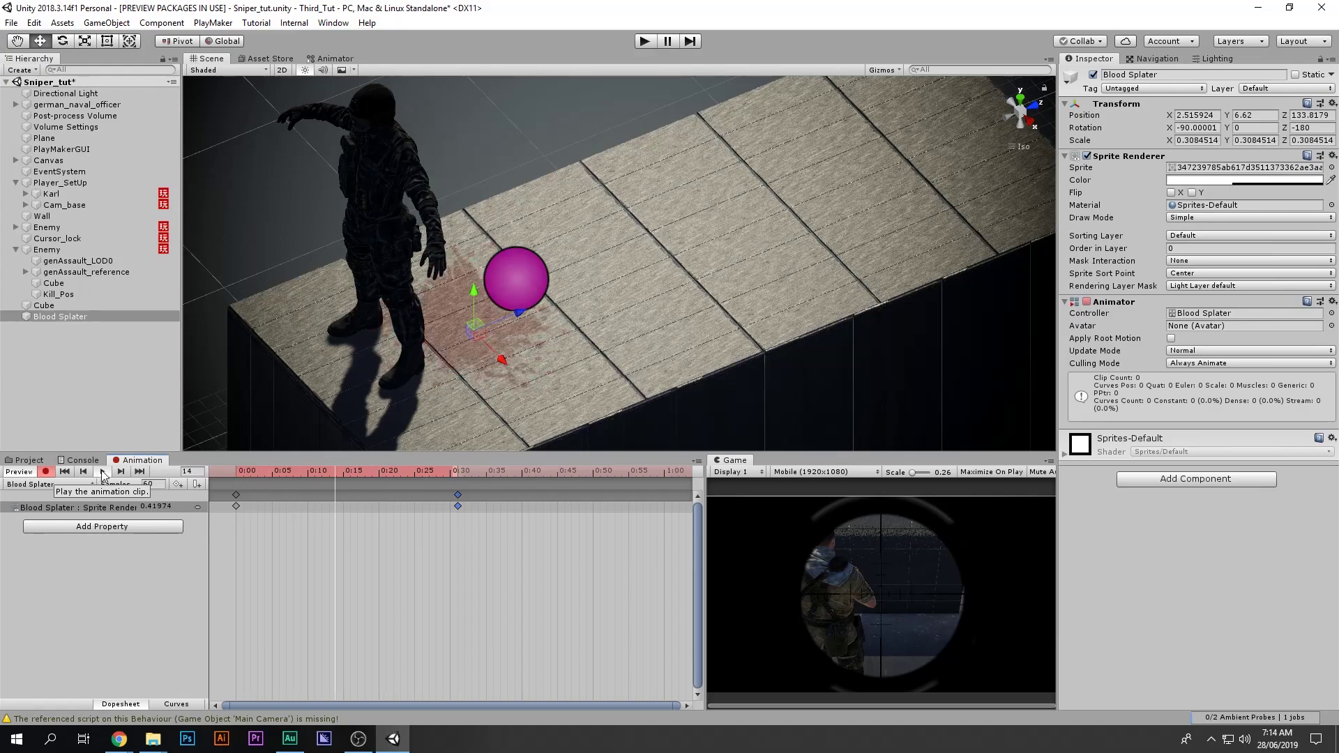
Step: Lower Blood Splater's sprite alpha to about 0.89 at the end keyframe, frame 31
{"action": "left_click_drag", "start_coordinate": [267, 471], "coordinate": [460, 489]}
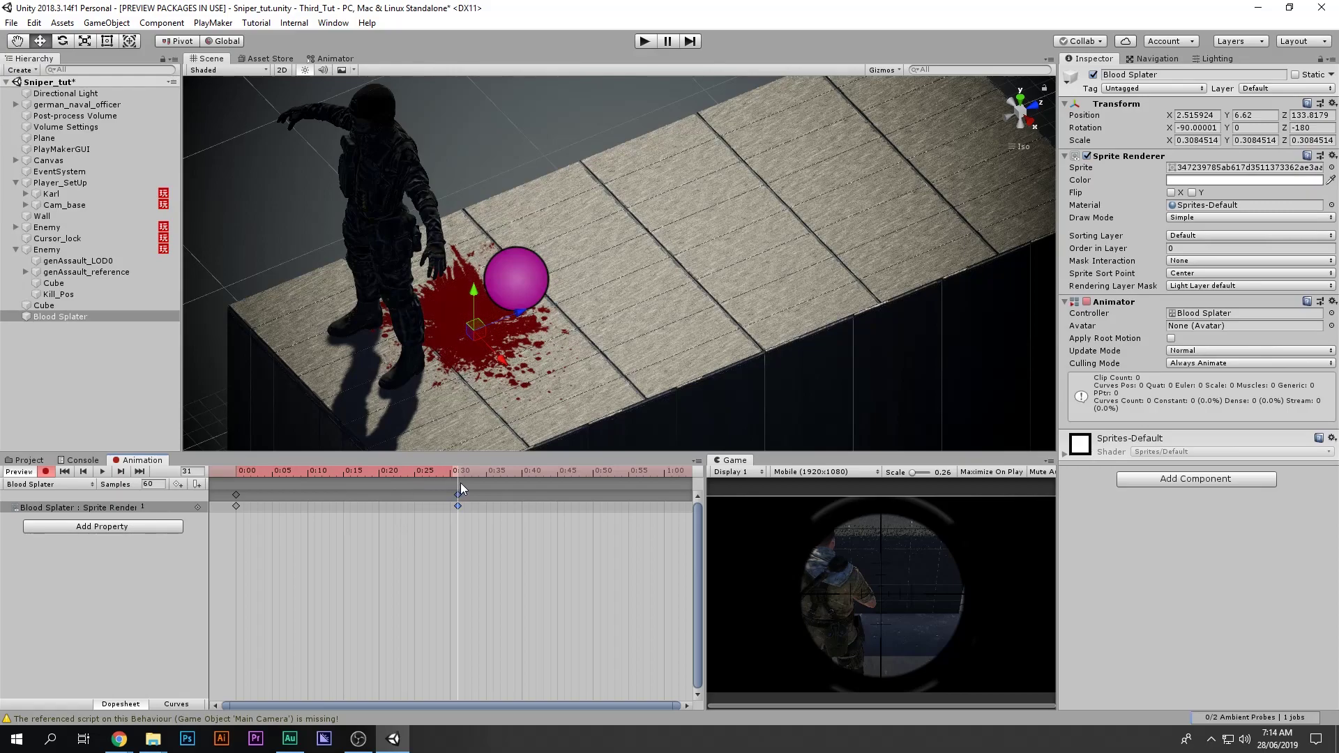
{"action": "left_click", "coordinate": [1223, 182]}
{"action": "left_click_drag", "start_coordinate": [120, 287], "coordinate": [112, 288]}
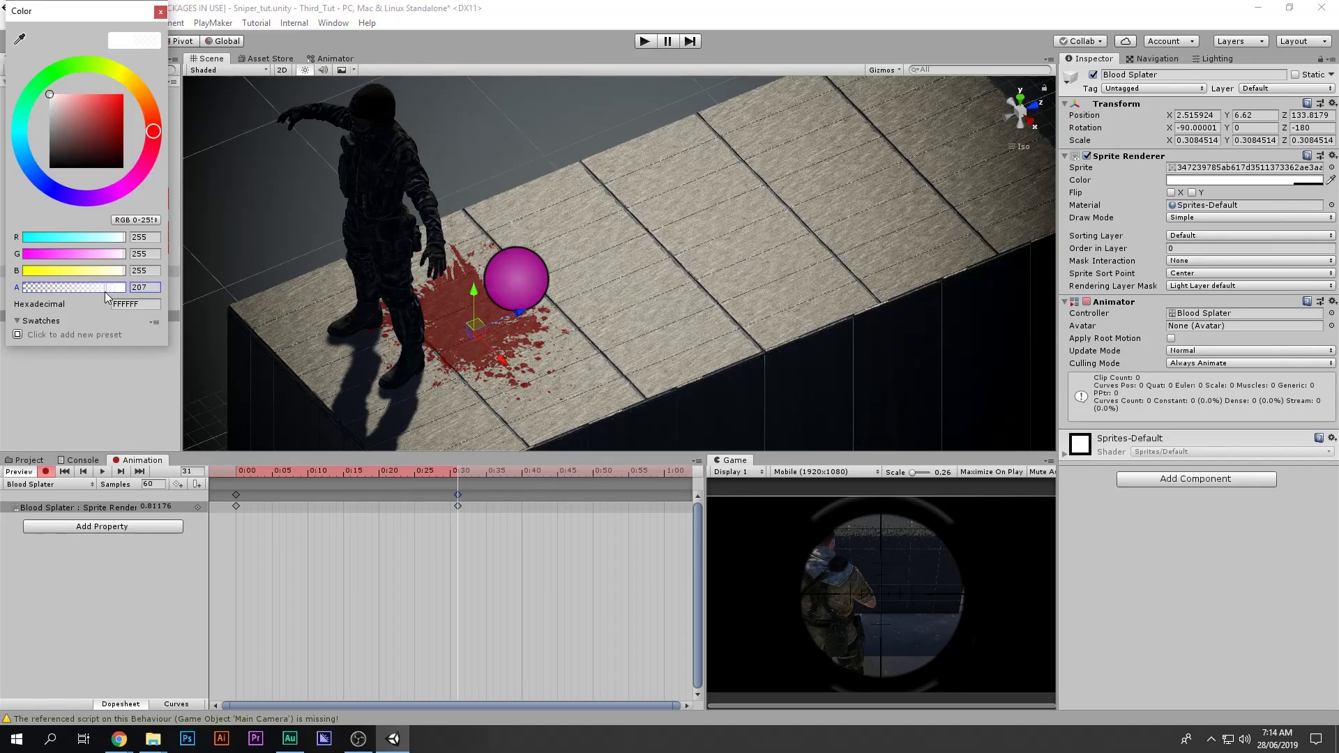
{"action": "left_click", "coordinate": [353, 352]}
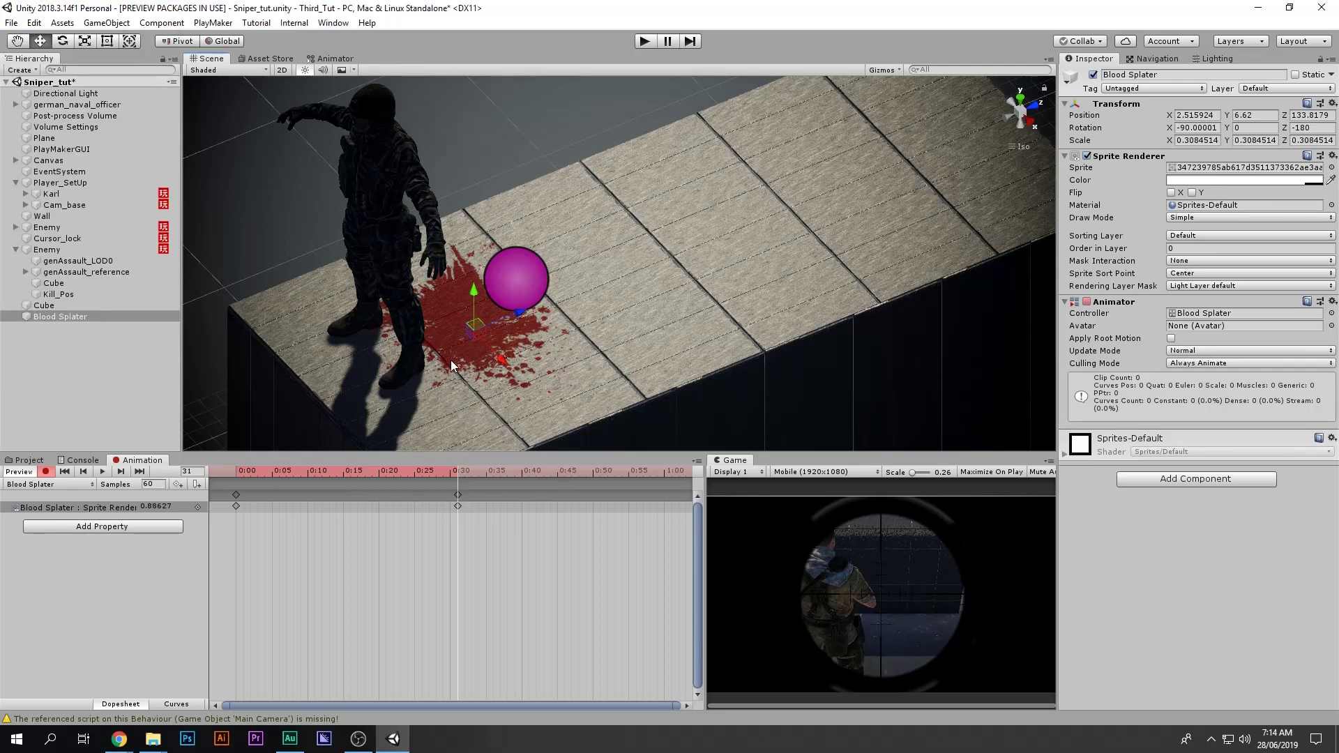
Step: Inspect the splatter's fade in the scene by scrubbing the clip back to frame 0, and turn off keyframe recording
{"action": "right_click_drag", "start_coordinate": [452, 363], "coordinate": [552, 365]}
{"action": "scroll", "coordinate": [552, 365], "scroll_direction": "up", "scroll_amount": 8}
{"action": "middle_click_drag", "start_coordinate": [553, 365], "coordinate": [694, 243]}
{"action": "right_click_drag", "start_coordinate": [694, 242], "coordinate": [604, 246]}
{"action": "left_click_drag", "start_coordinate": [408, 472], "coordinate": [49, 466]}
{"action": "left_click", "coordinate": [29, 460]}
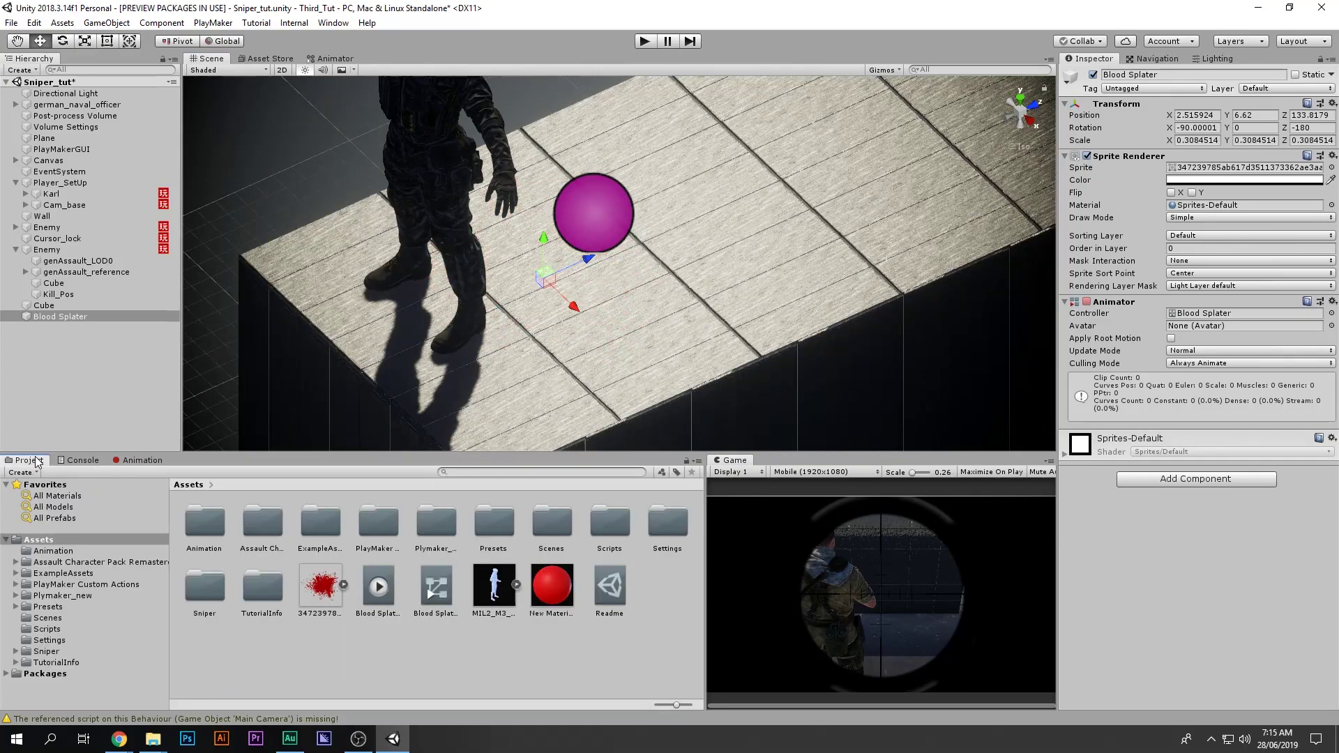
{"action": "left_click", "coordinate": [142, 460]}
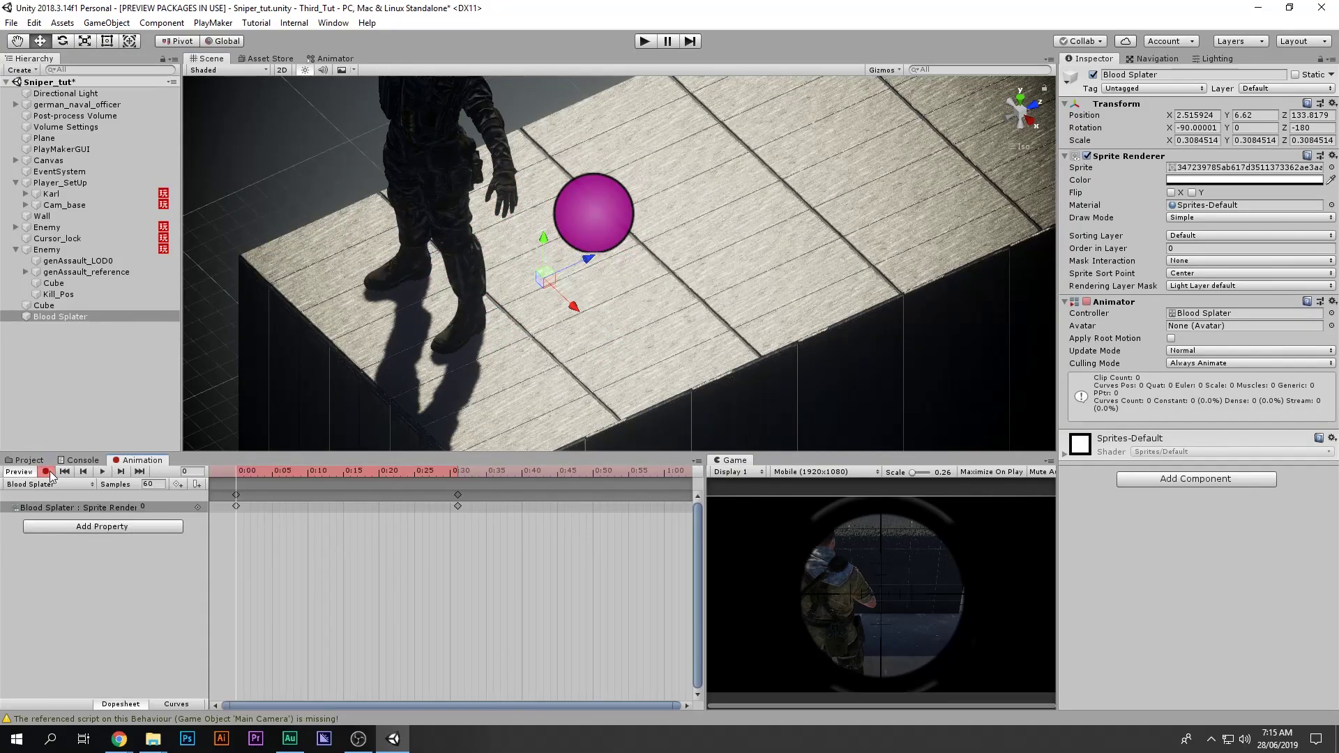
{"action": "left_click", "coordinate": [47, 472]}
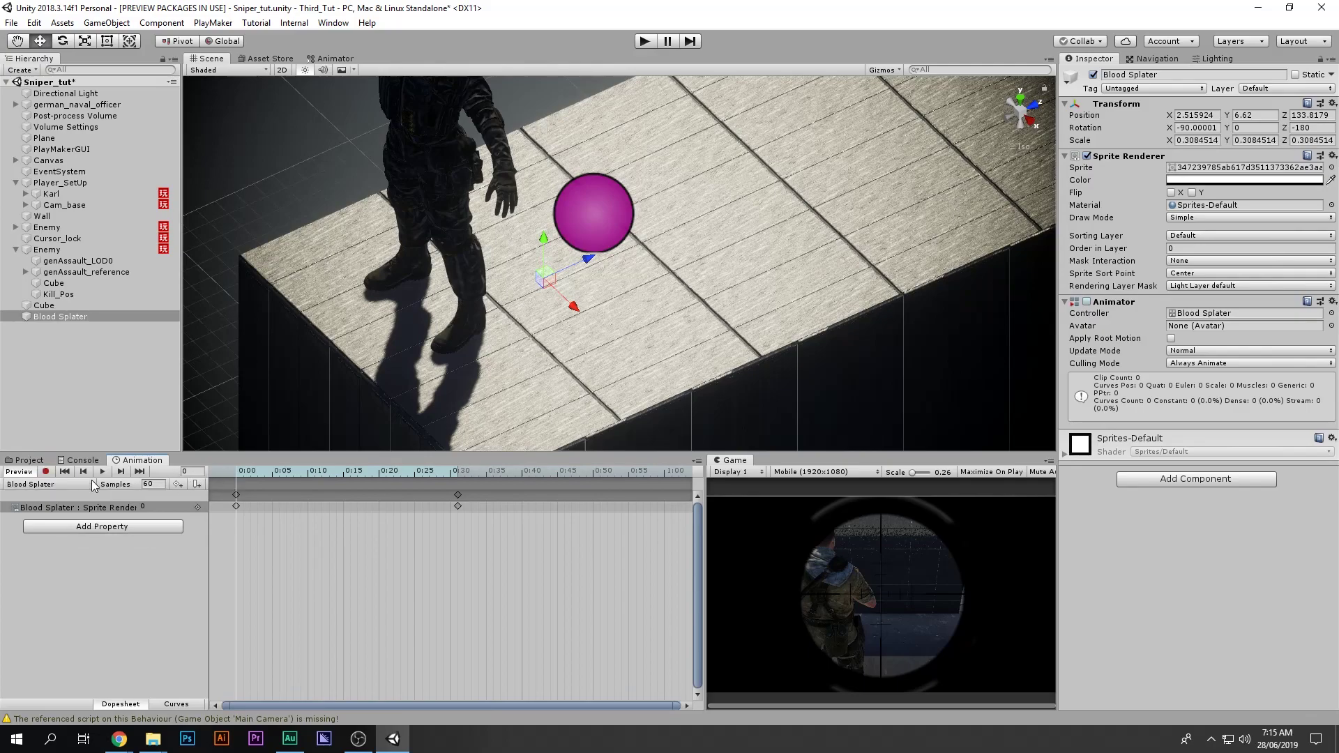
{"action": "left_click", "coordinate": [73, 483]}
{"action": "left_click", "coordinate": [68, 522]}
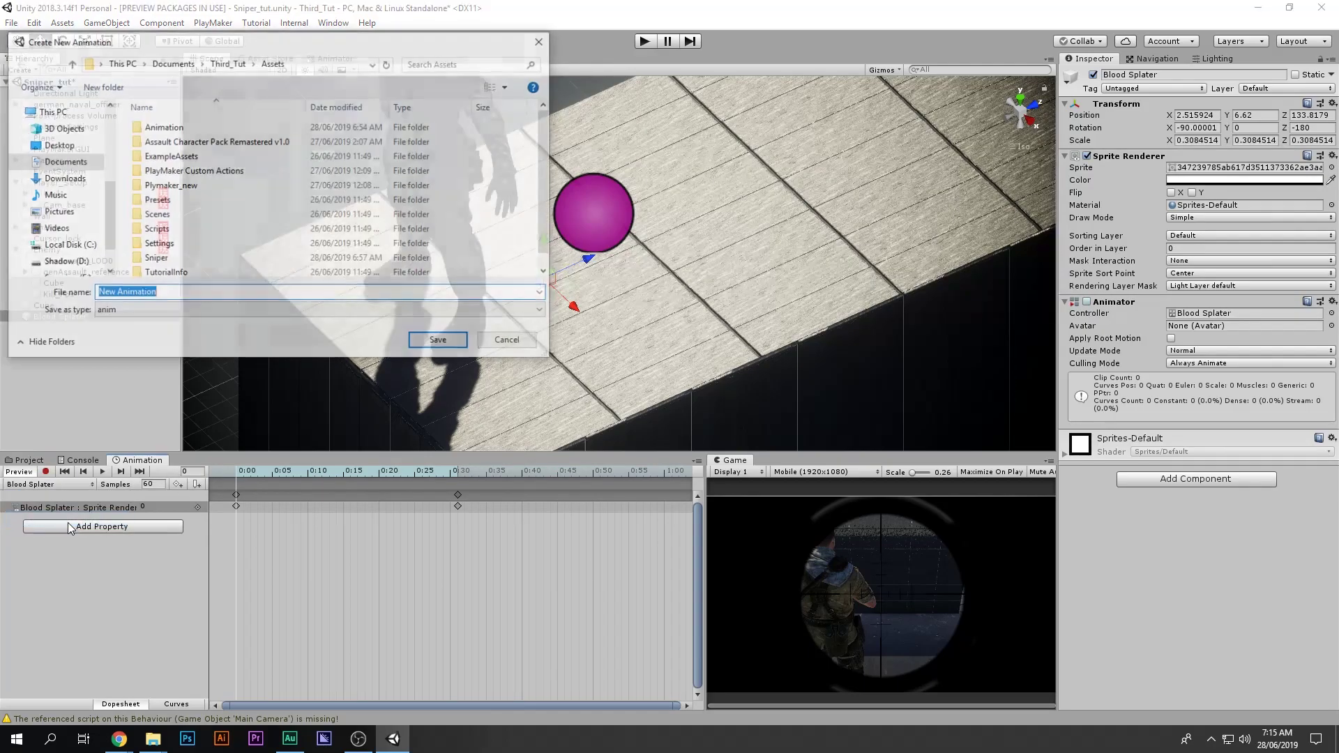
{"action": "type", "text": "Id"}
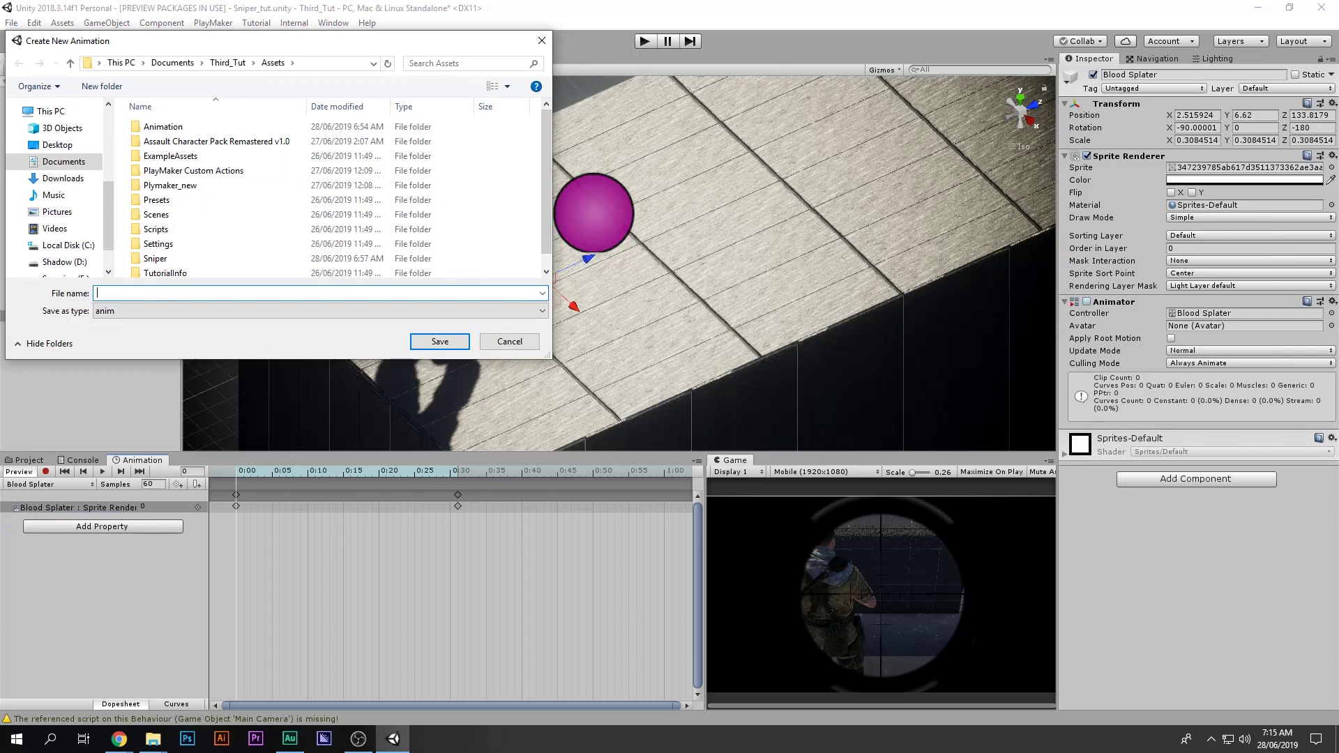
{"action": "left_click", "coordinate": [439, 341]}
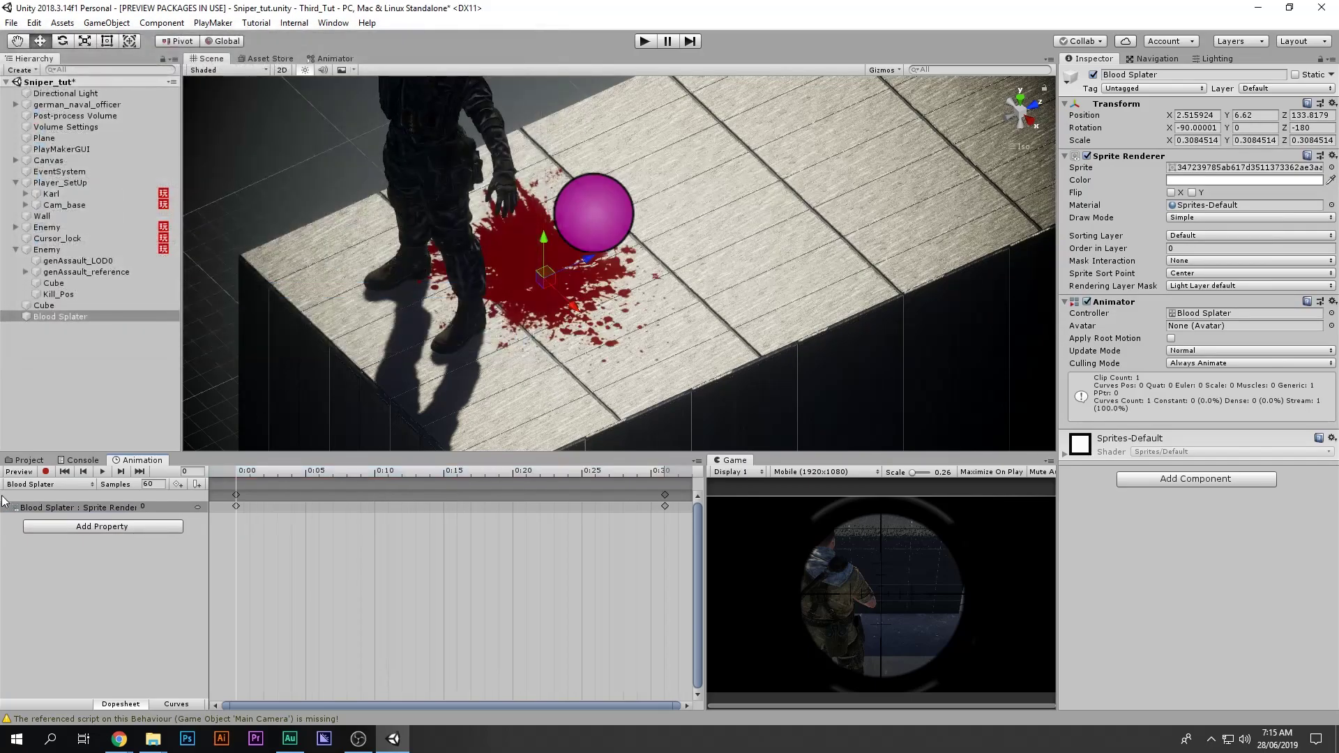
Step: Disable Loop Time on the Blood Splater animation clip asset
{"action": "left_click", "coordinate": [26, 460]}
{"action": "left_click", "coordinate": [393, 613]}
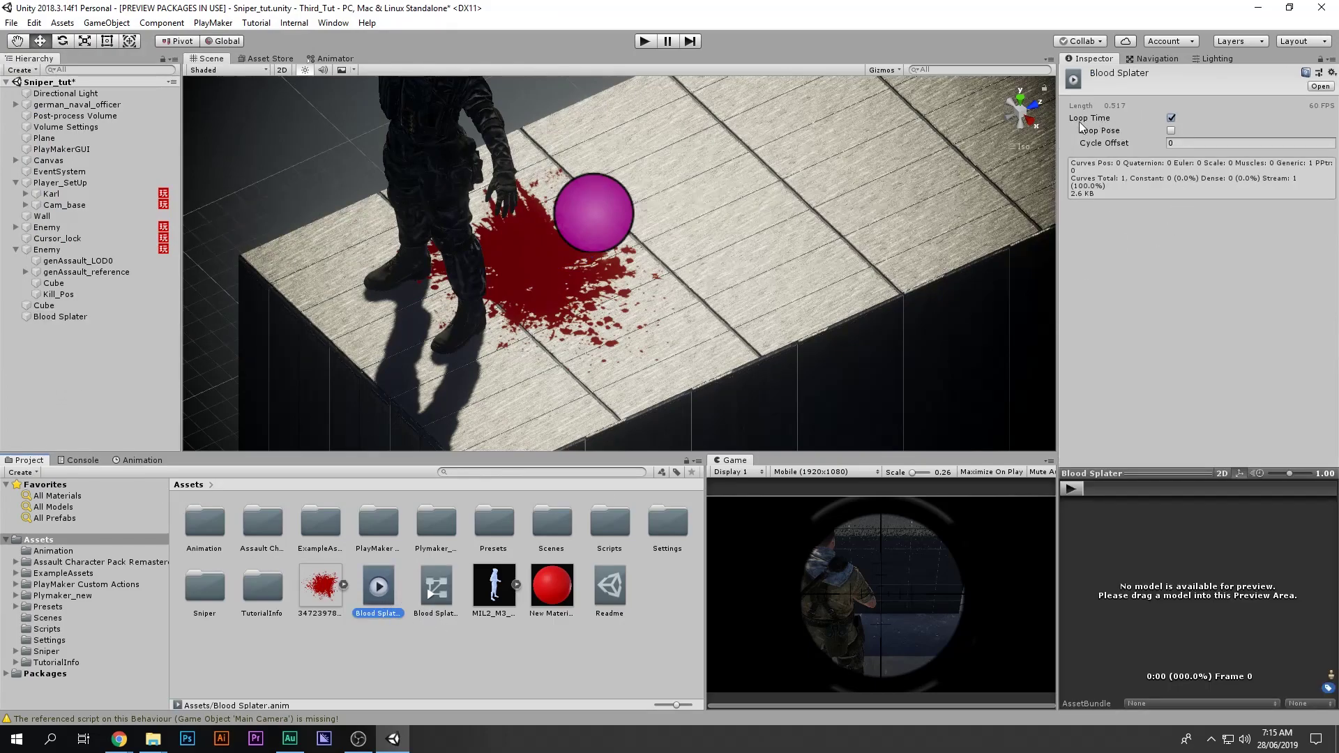
{"action": "left_click", "coordinate": [1171, 119]}
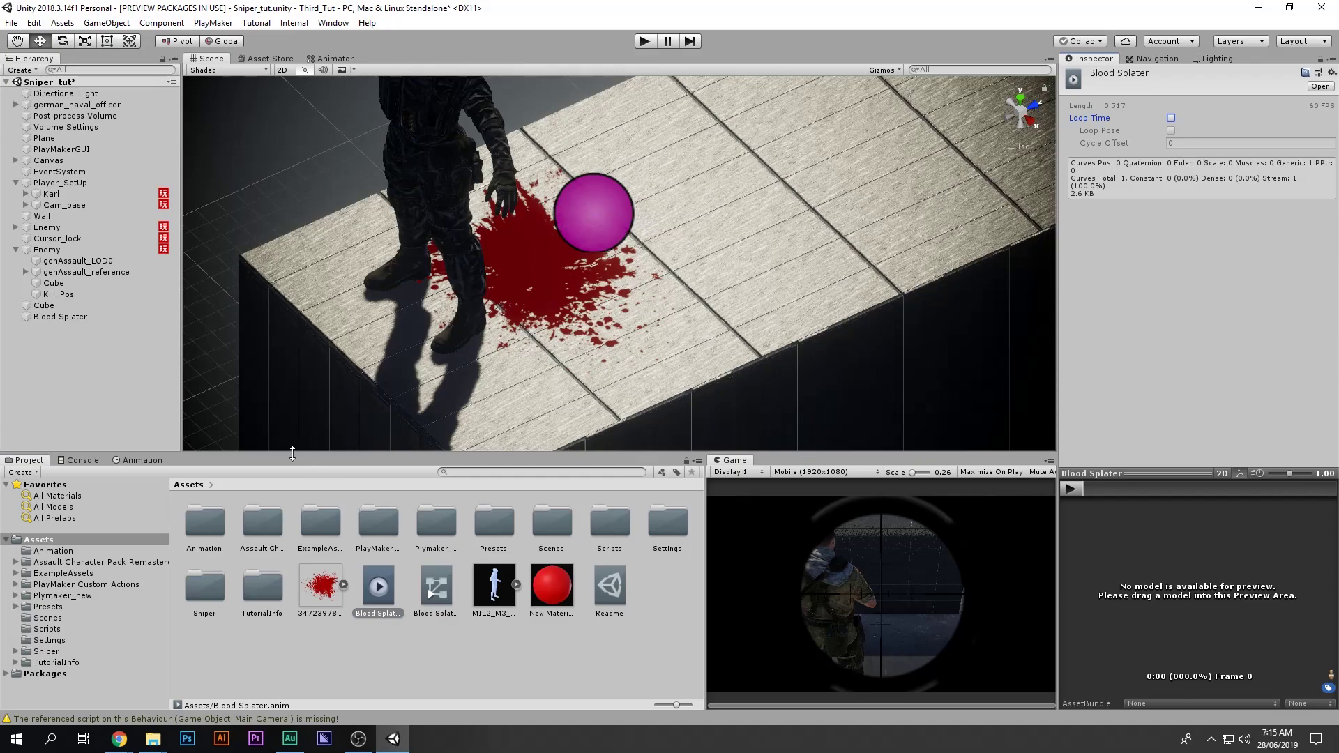
Step: Test the fade-in by activating the Blood Splater object manually in play mode, and stop the playtest
{"action": "left_click", "coordinate": [96, 317]}
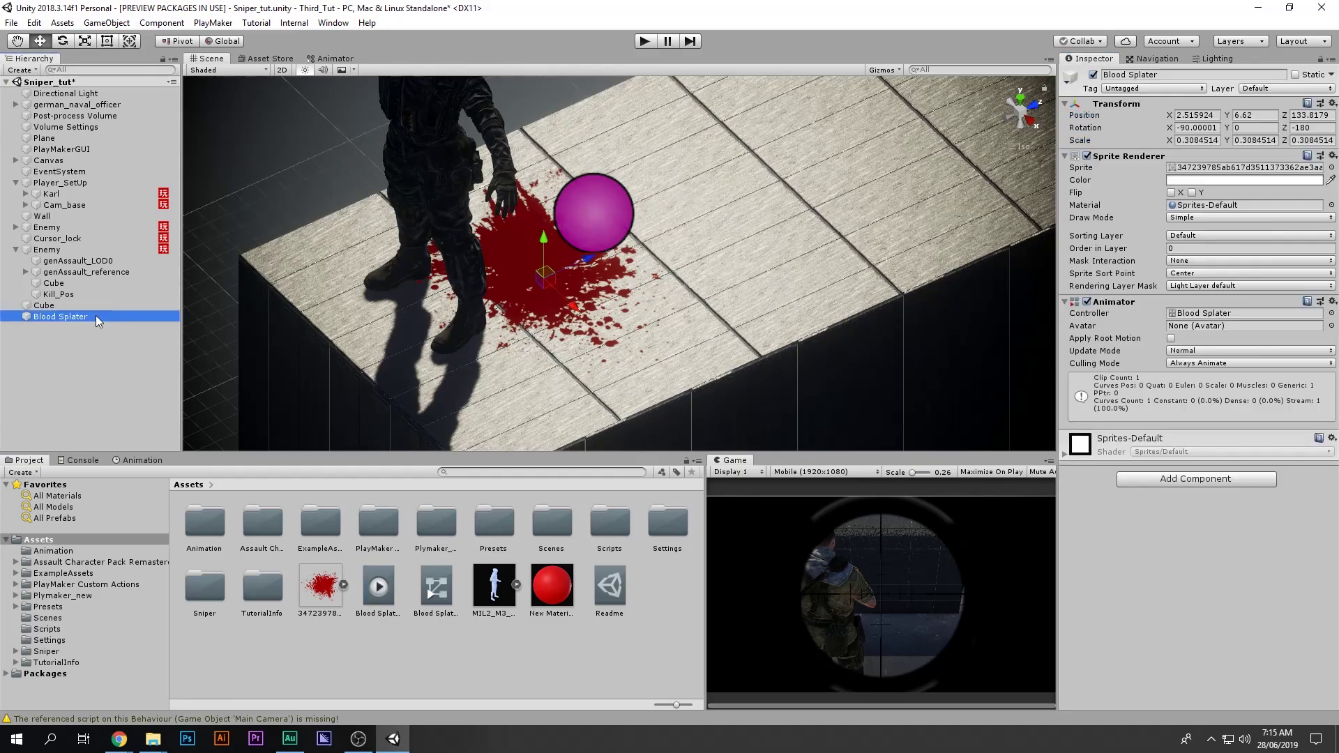
{"action": "left_click", "coordinate": [650, 41]}
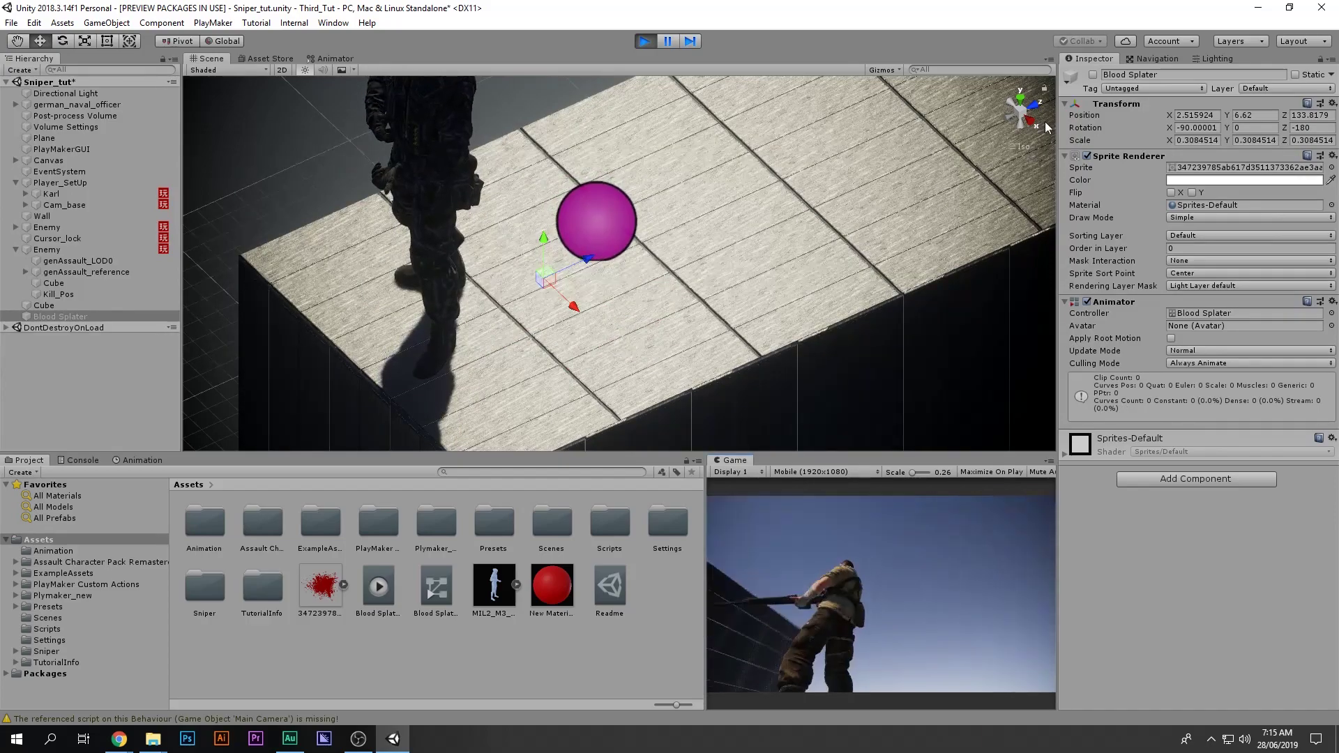
{"action": "left_click", "coordinate": [1093, 75]}
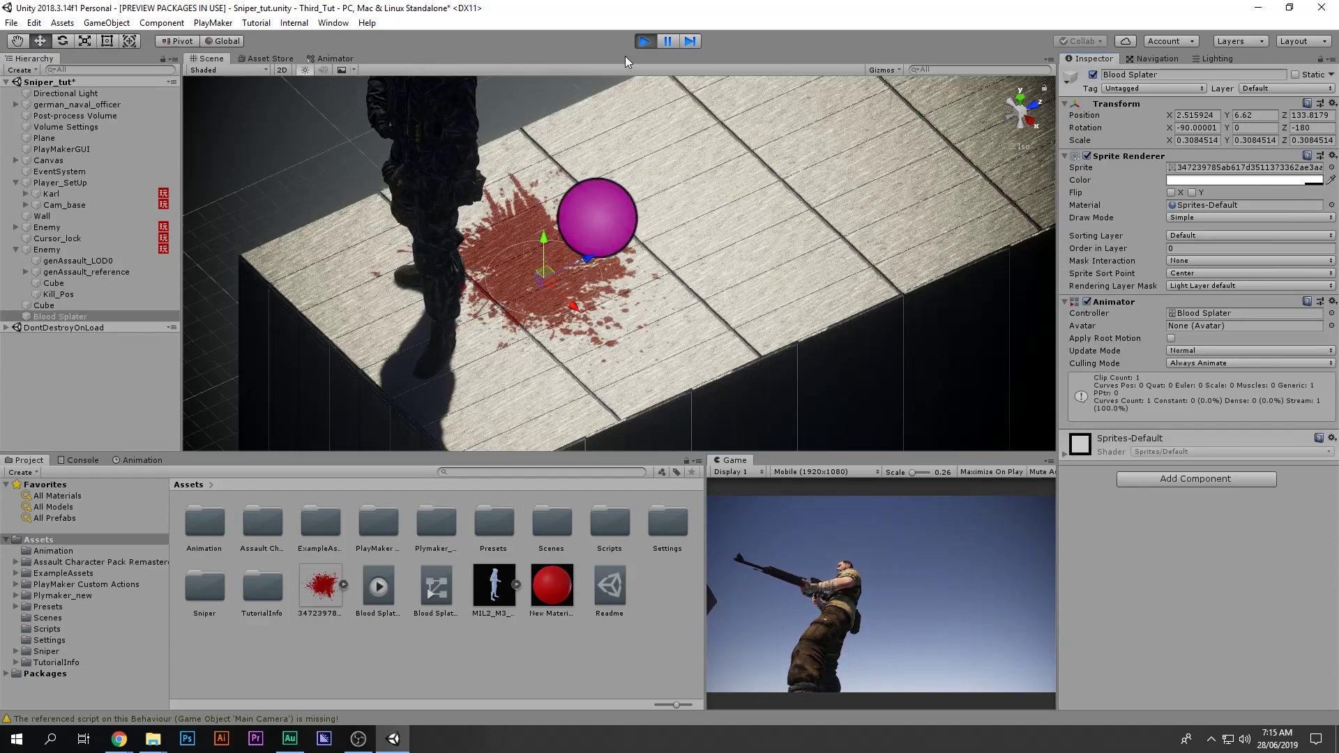
{"action": "left_click", "coordinate": [645, 42]}
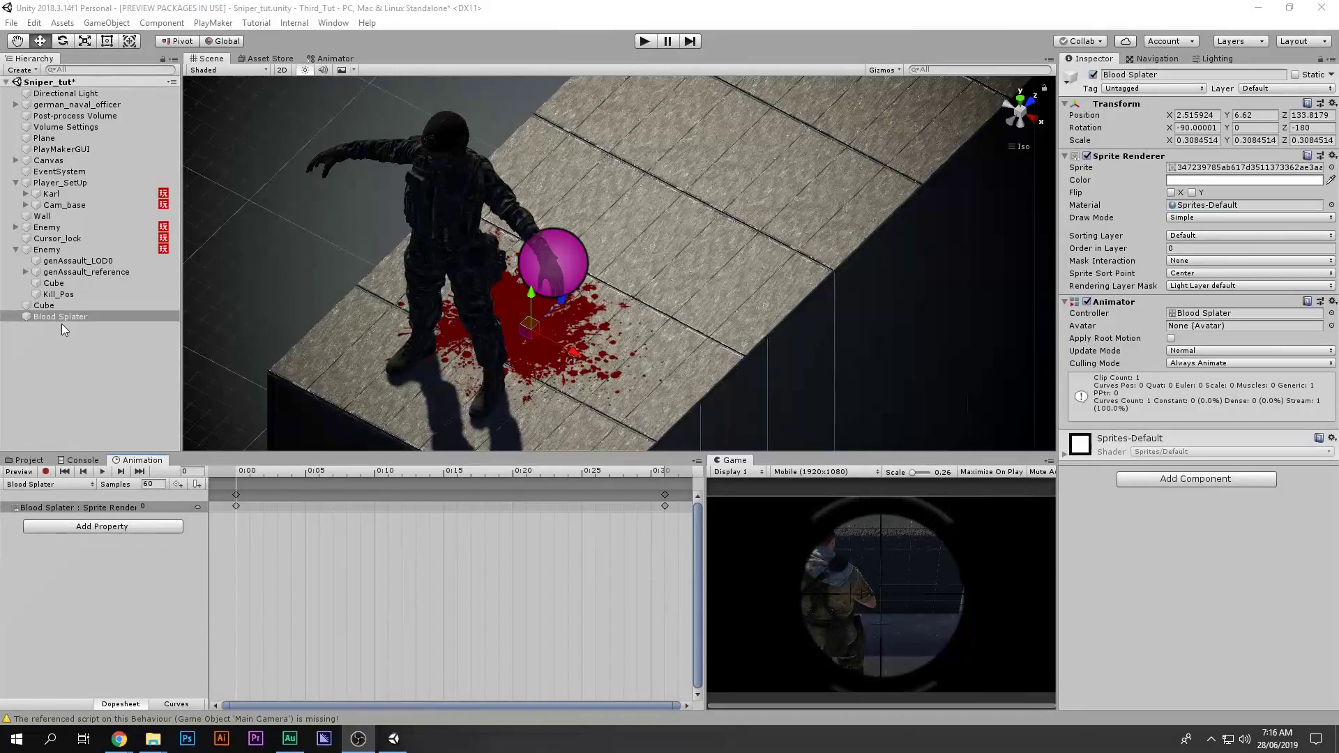
Step: Make Blood Splater a child of the Enemy object, and playtest shooting the Enemy through the scope
{"action": "left_click_drag", "start_coordinate": [50, 314], "coordinate": [70, 249]}
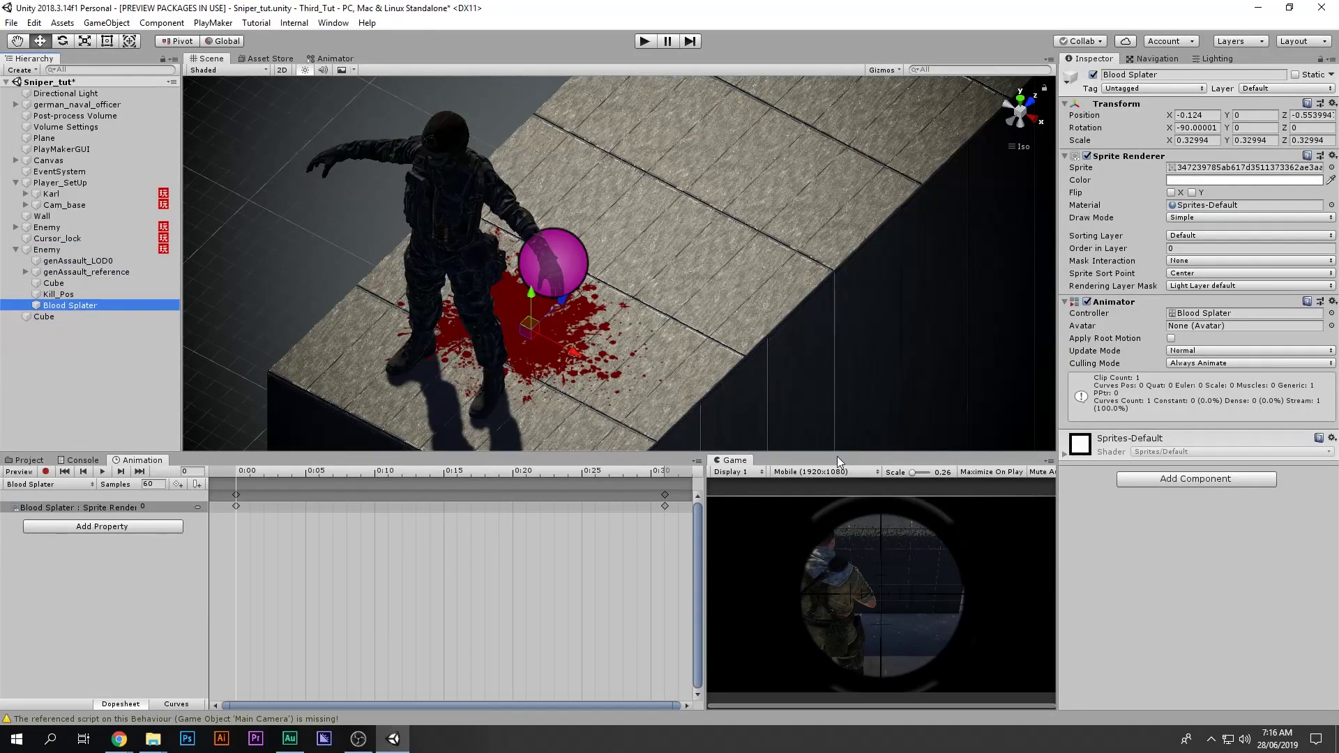
{"action": "left_click", "coordinate": [21, 461]}
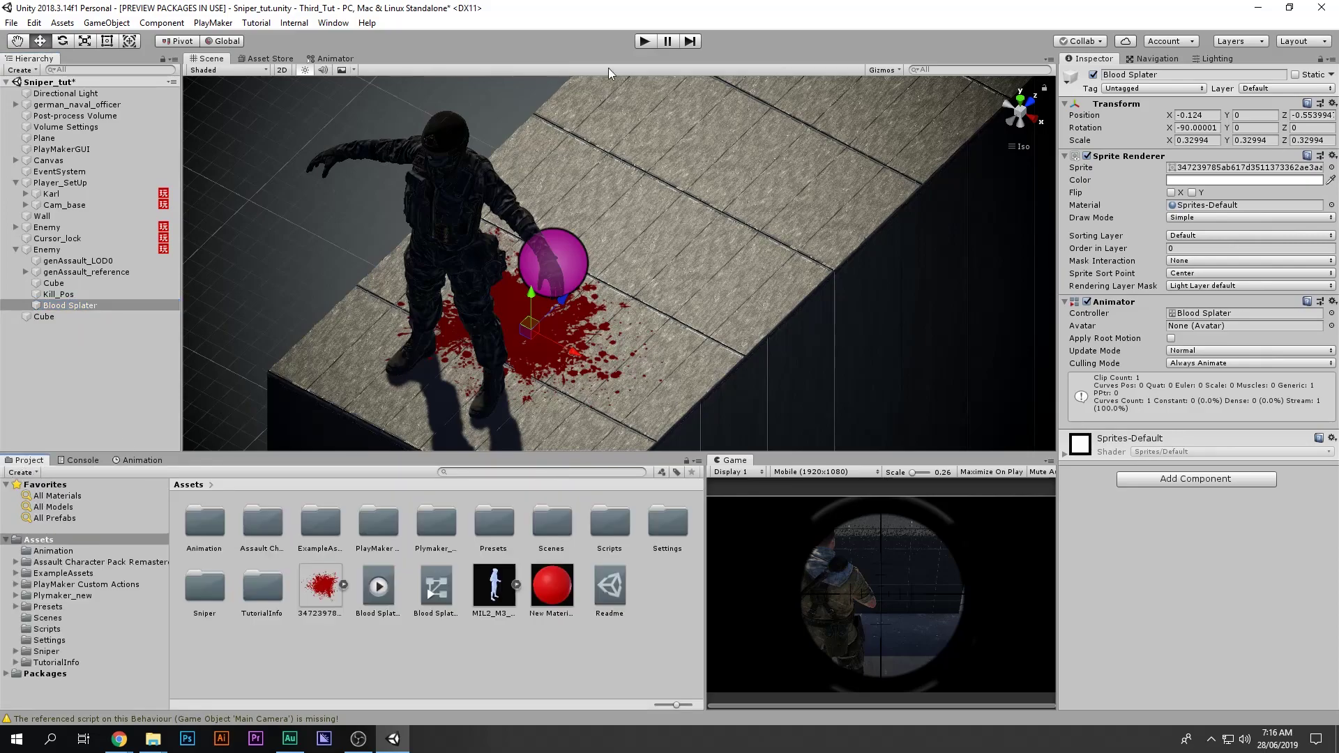
{"action": "left_click", "coordinate": [643, 41]}
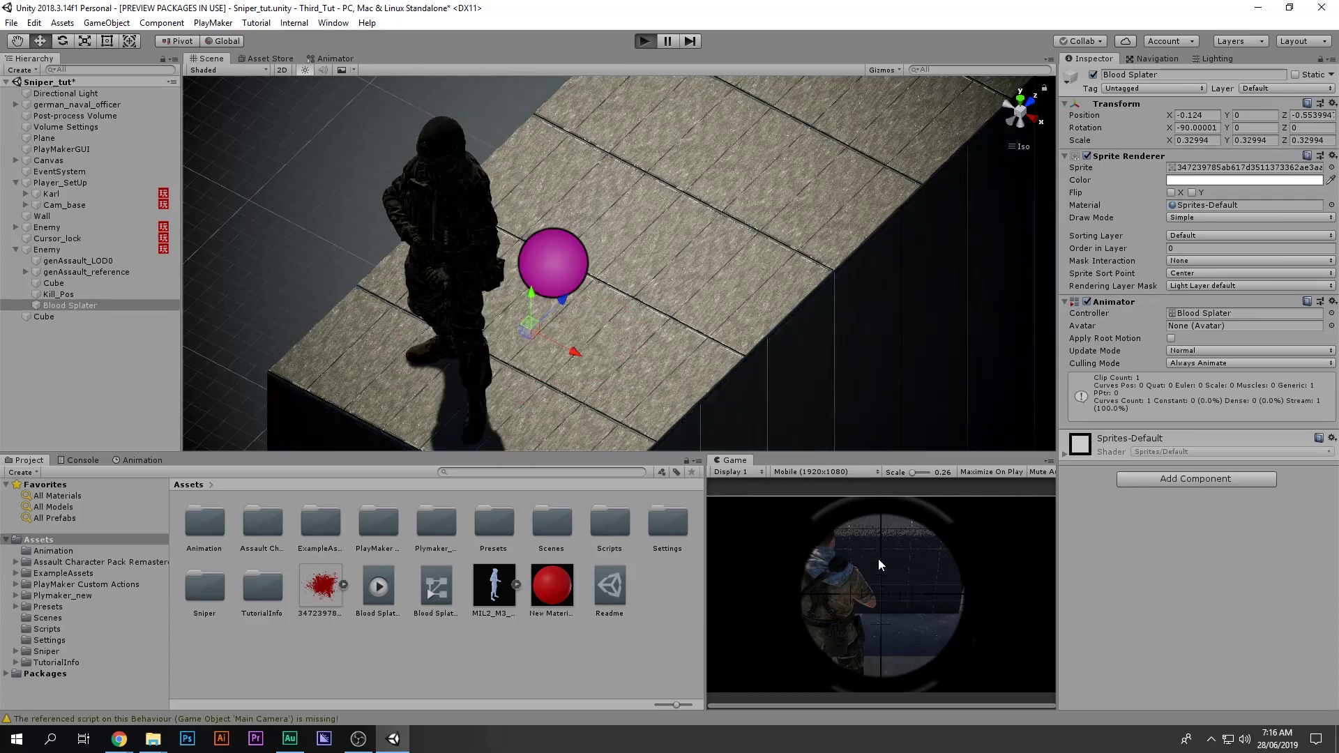
{"action": "key", "text": "w"}
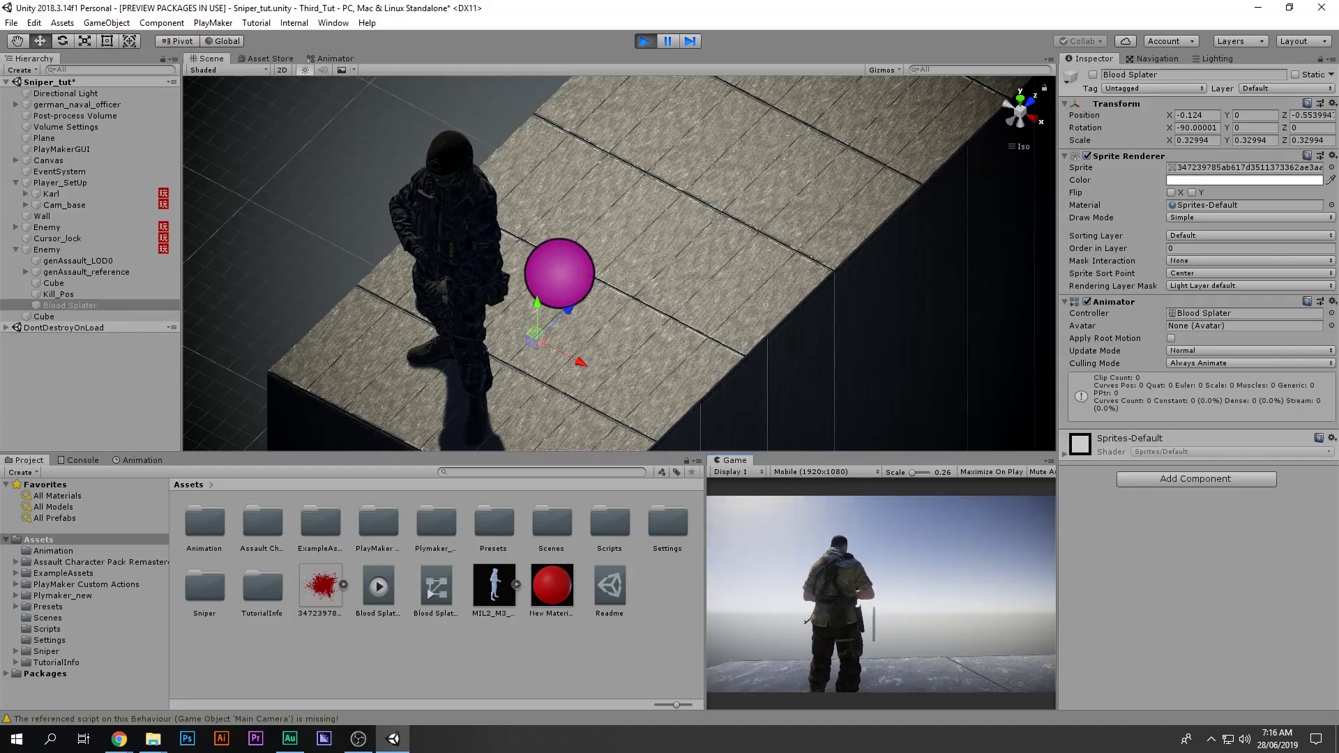
{"action": "right_click", "coordinate": [880, 594]}
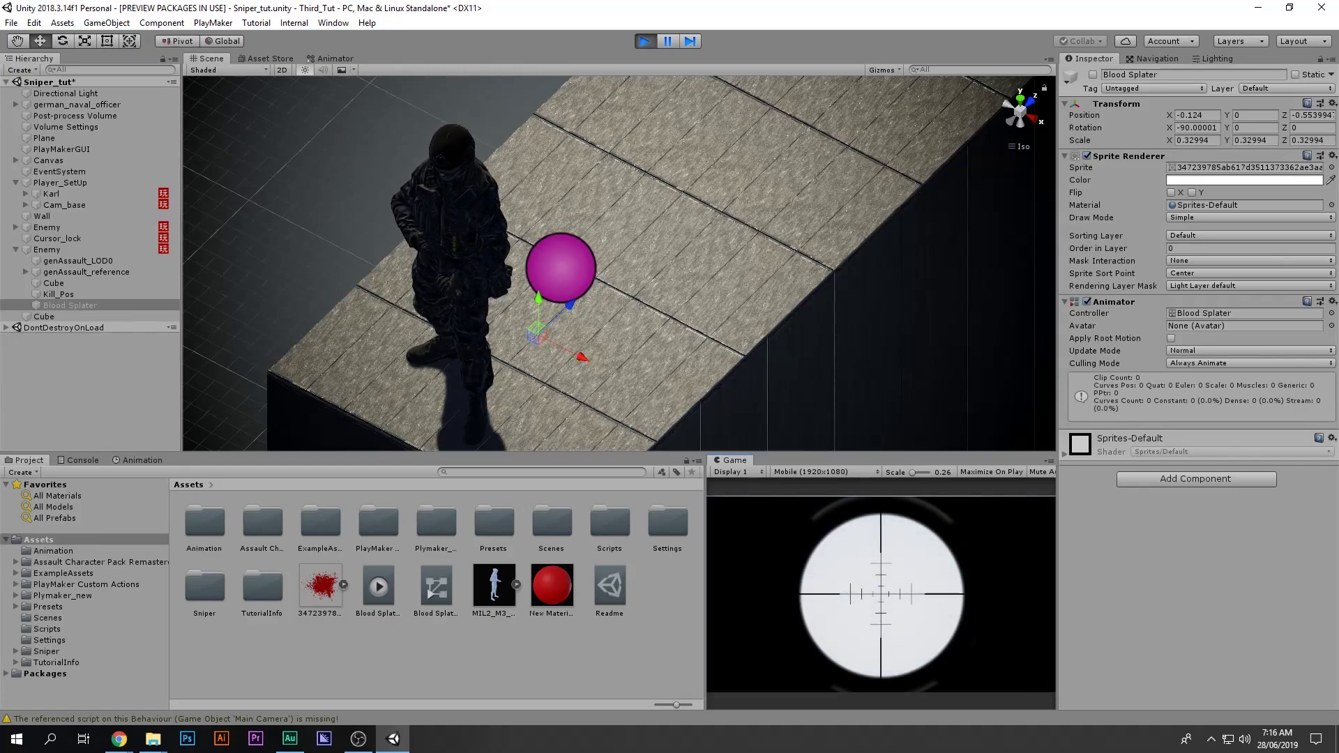
{"action": "left_click", "coordinate": [880, 594]}
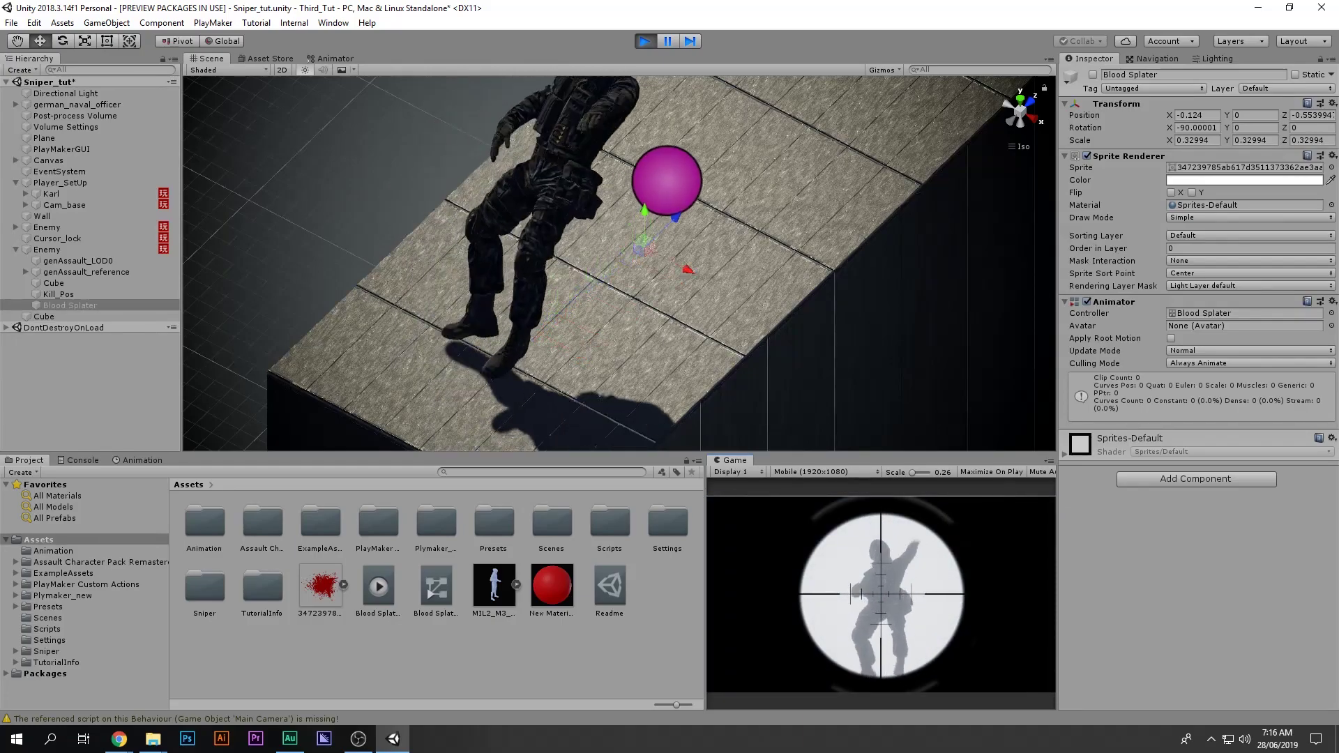
Step: Examine the fallen Enemy and the blood splatter in the scene from several angles, select Enemy, and stop play mode
{"action": "middle_click_drag", "start_coordinate": [783, 196], "coordinate": [697, 275]}
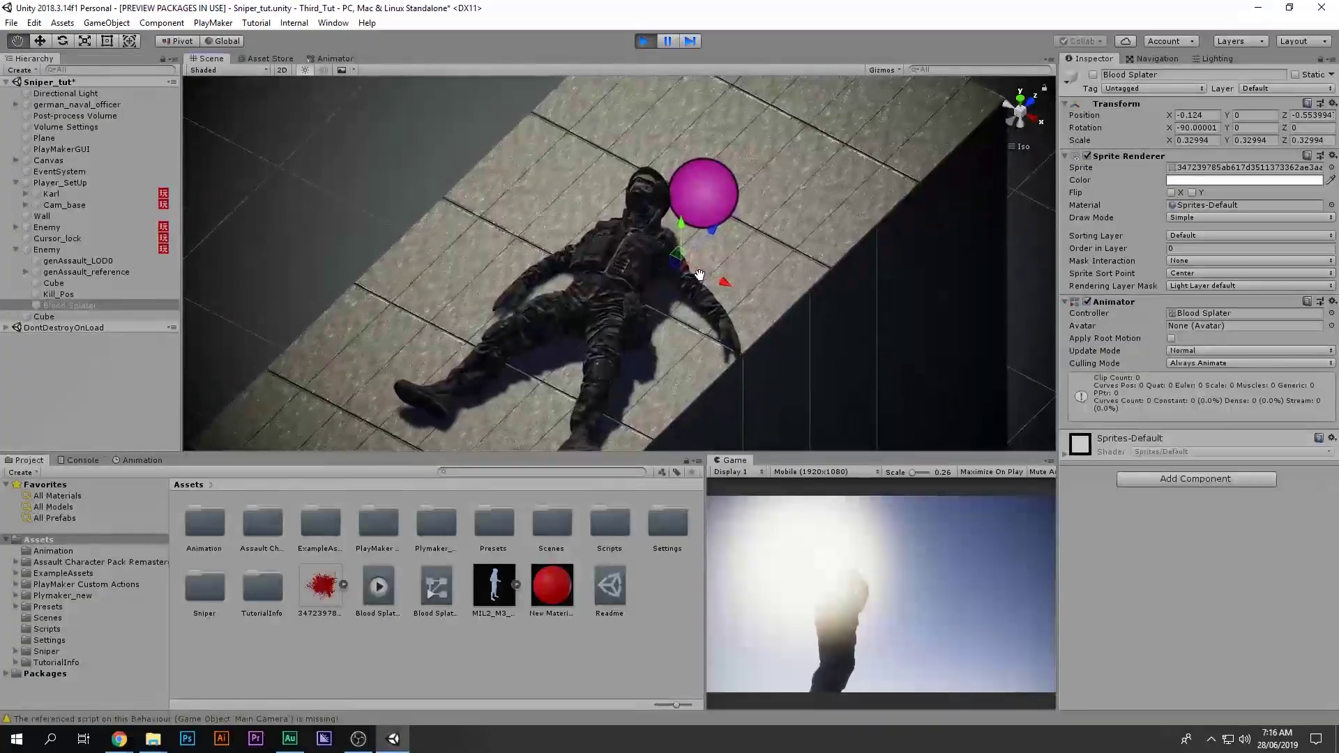
{"action": "scroll", "coordinate": [743, 262], "scroll_direction": "up", "scroll_amount": 3}
{"action": "left_click_drag", "start_coordinate": [742, 261], "coordinate": [658, 233], "text": "alt"}
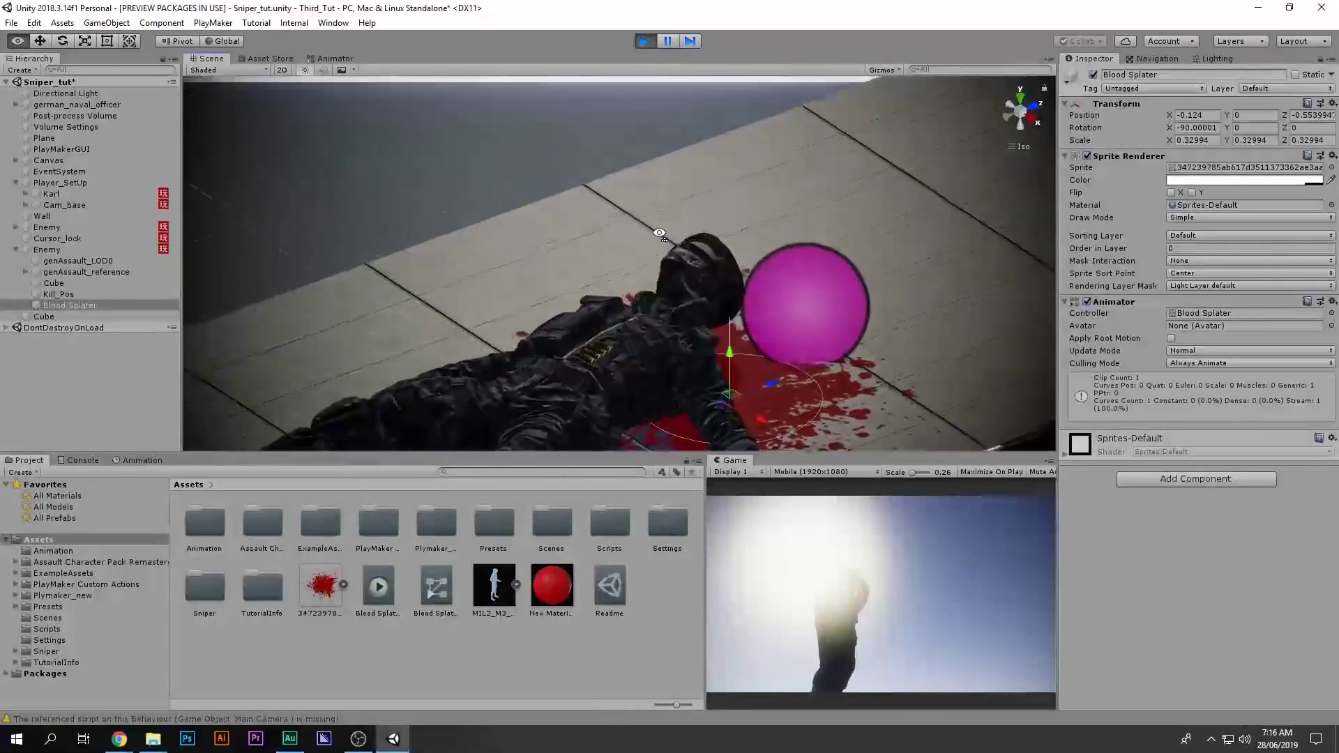
{"action": "middle_click_drag", "start_coordinate": [713, 262], "coordinate": [663, 133]}
{"action": "left_click_drag", "start_coordinate": [664, 132], "coordinate": [638, 265], "text": "alt"}
{"action": "middle_click_drag", "start_coordinate": [748, 170], "coordinate": [583, 283]}
{"action": "scroll", "coordinate": [584, 284], "scroll_direction": "down", "scroll_amount": 15}
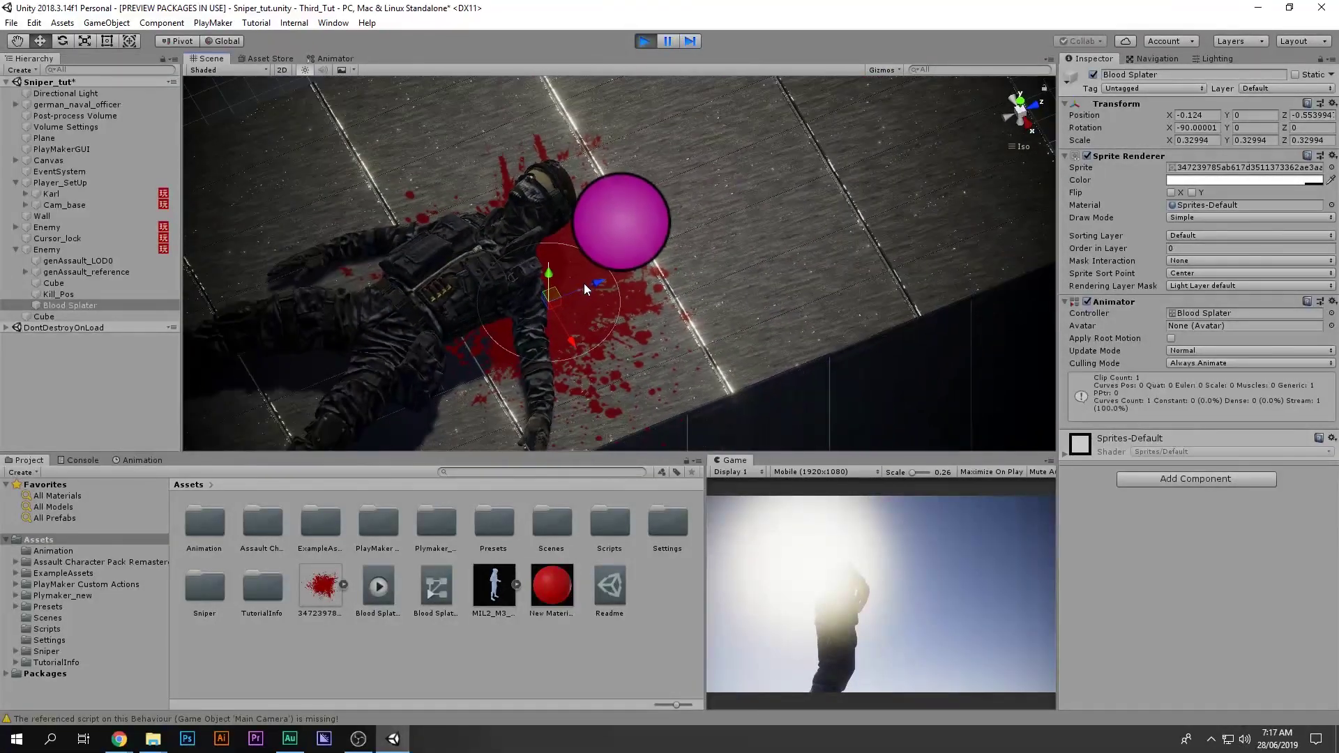
{"action": "left_click_drag", "start_coordinate": [575, 278], "coordinate": [508, 323], "text": "alt"}
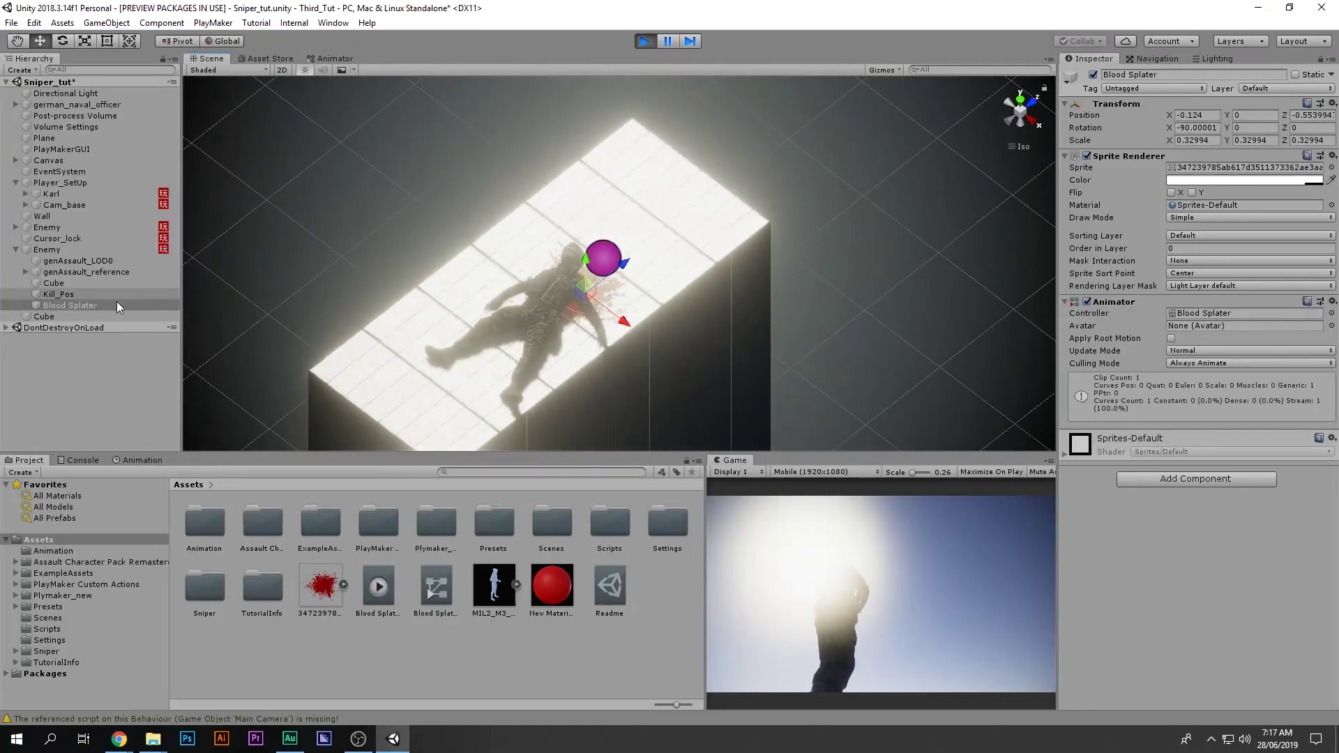
{"action": "left_click", "coordinate": [65, 251]}
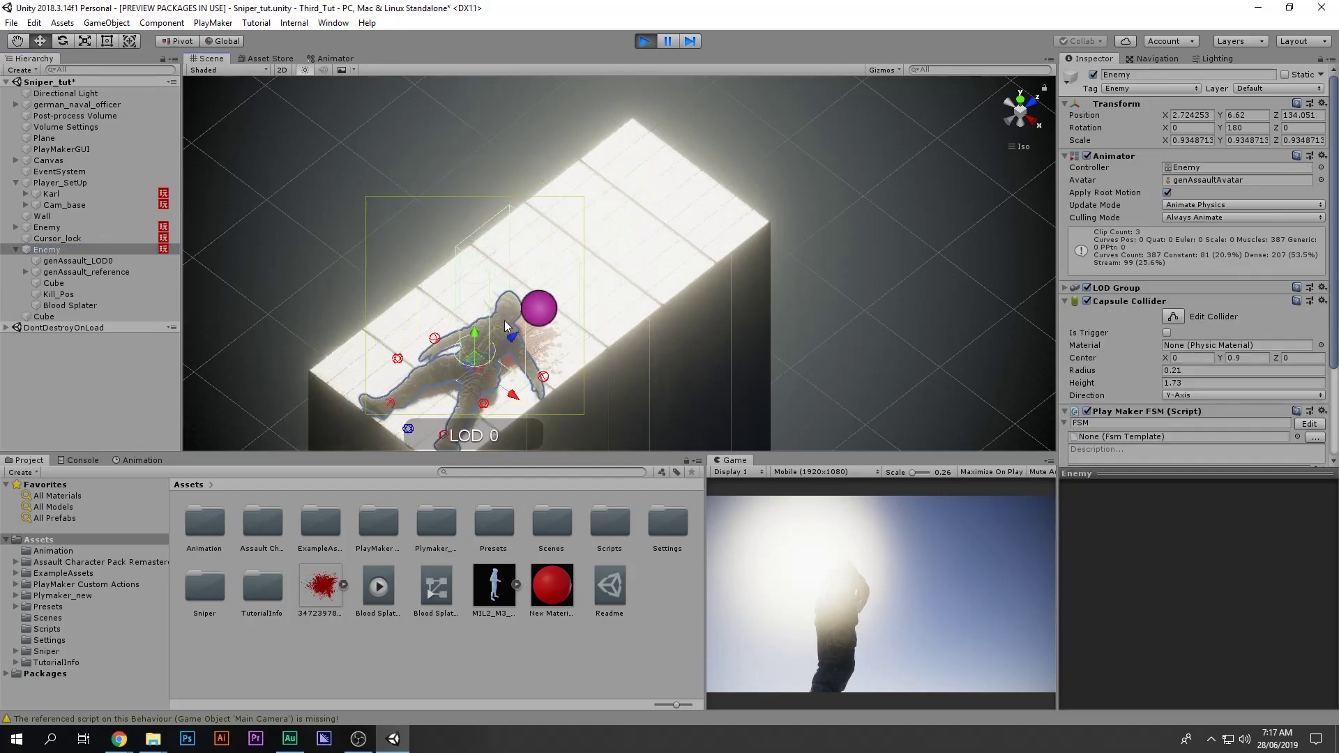
{"action": "left_click", "coordinate": [640, 41]}
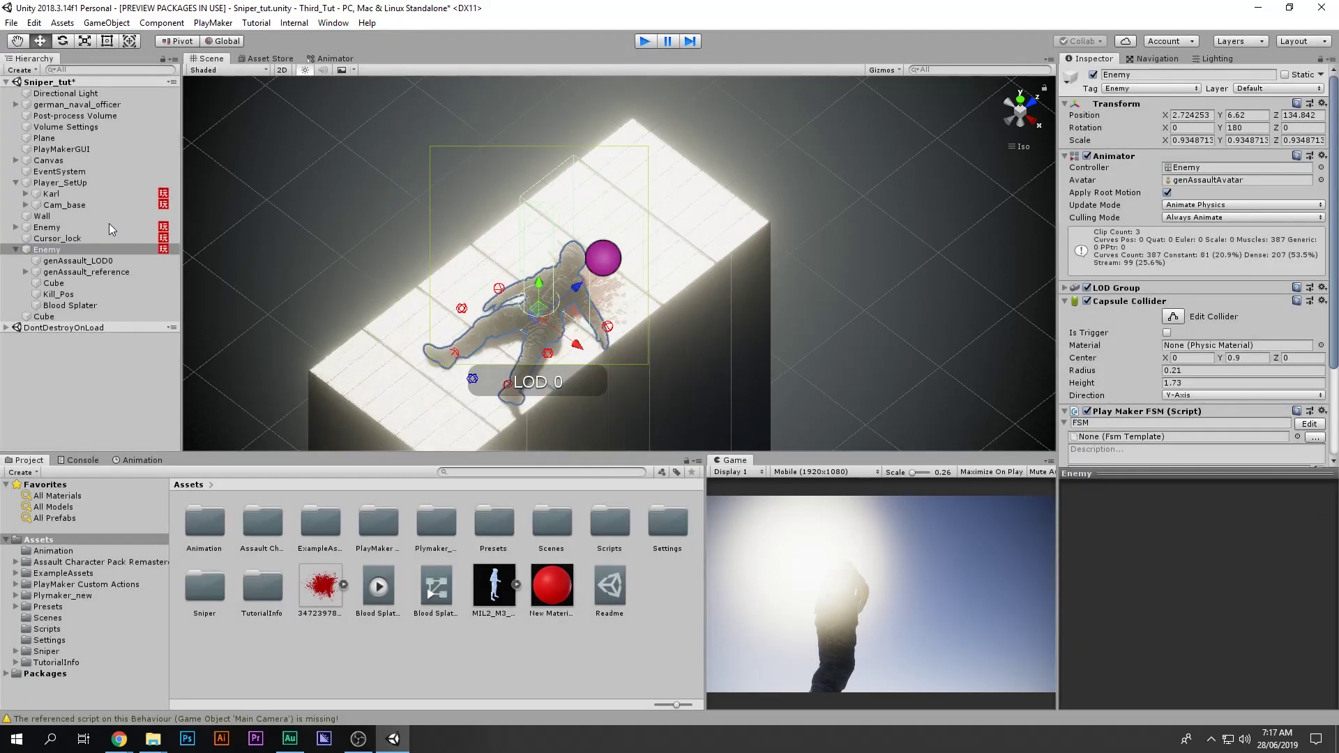
Step: Add a Set Parent action to State 2 of the Enemy object's FSM
{"action": "left_click", "coordinate": [61, 253]}
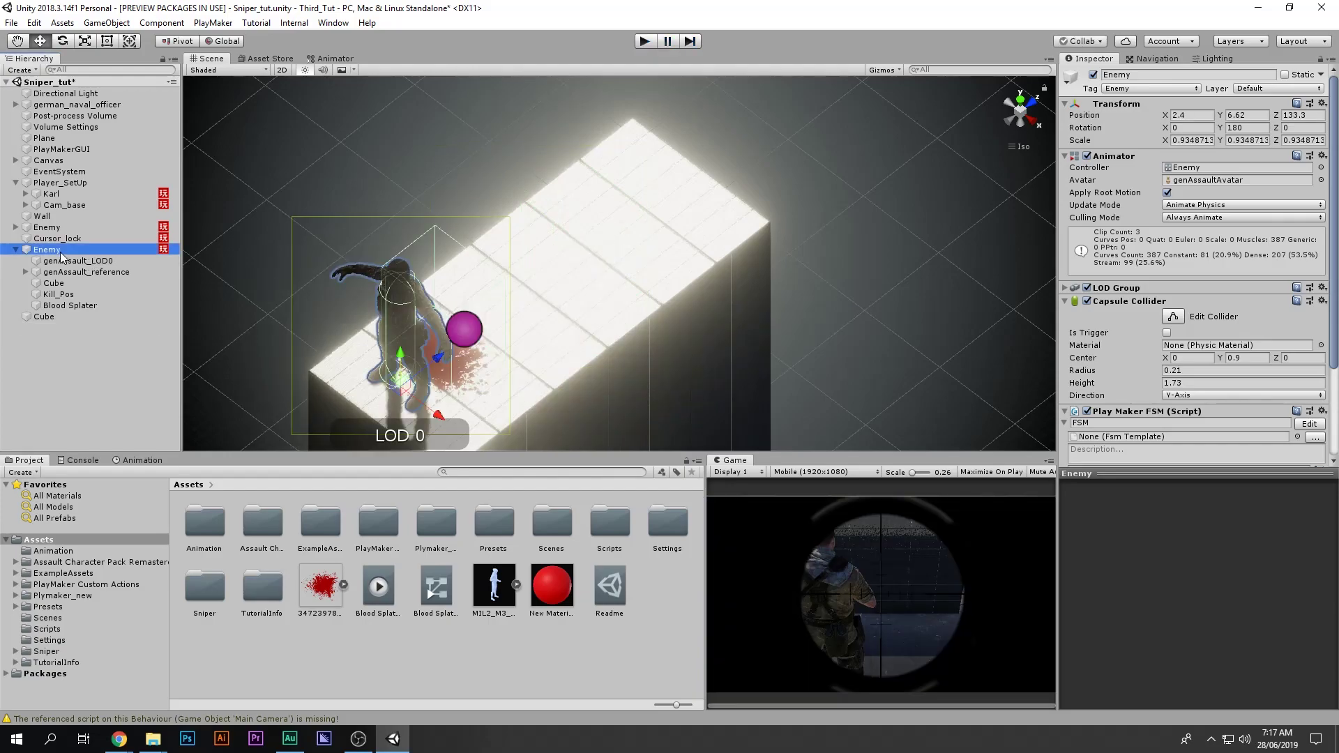
{"action": "scroll", "coordinate": [1298, 356], "scroll_direction": "down", "scroll_amount": 3}
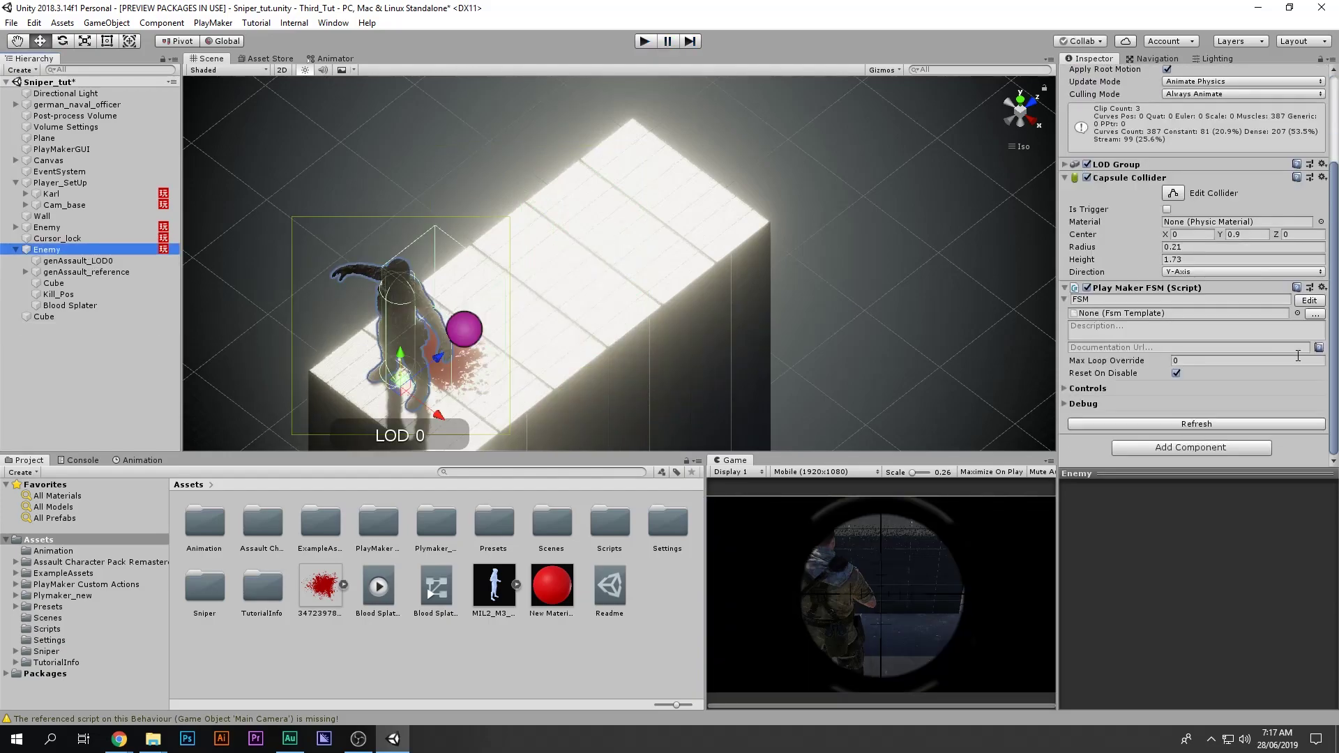
{"action": "left_click", "coordinate": [1309, 301]}
{"action": "left_click", "coordinate": [604, 272]}
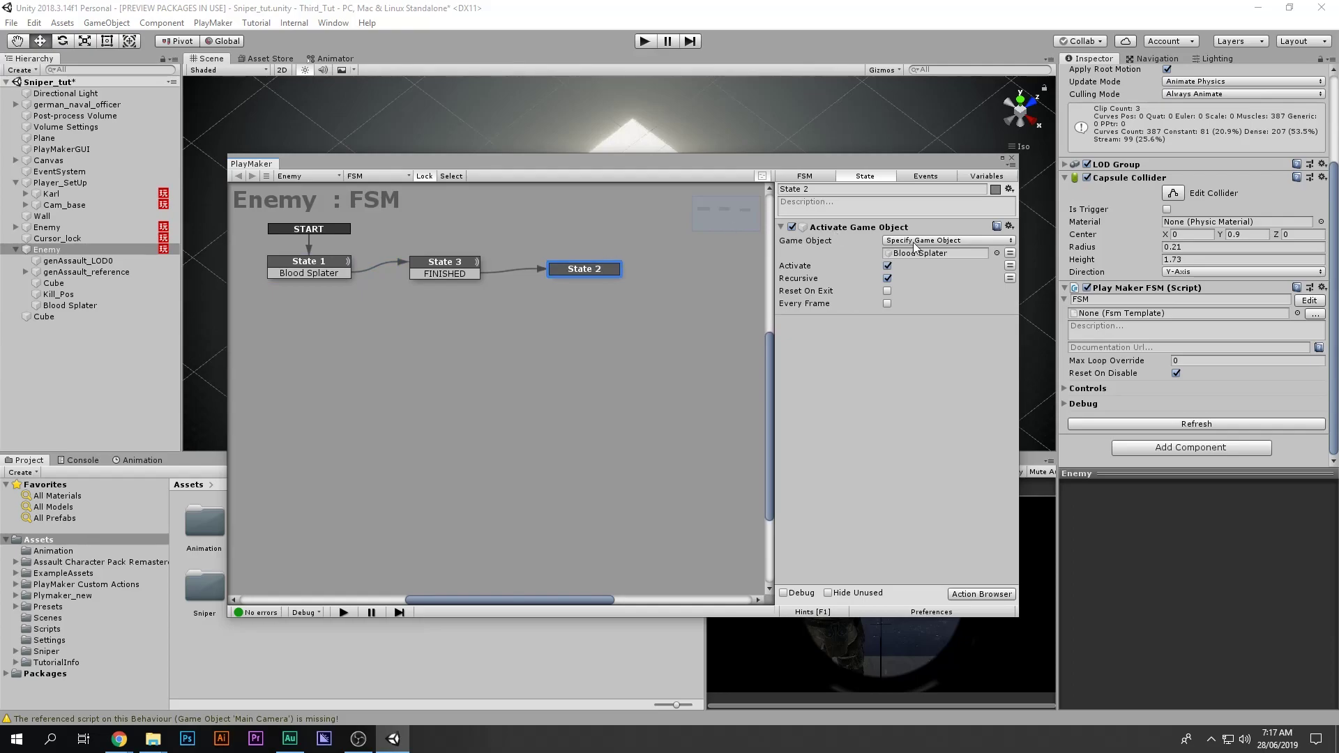
{"action": "double_click", "coordinate": [919, 364]}
{"action": "type", "text": "ser"}
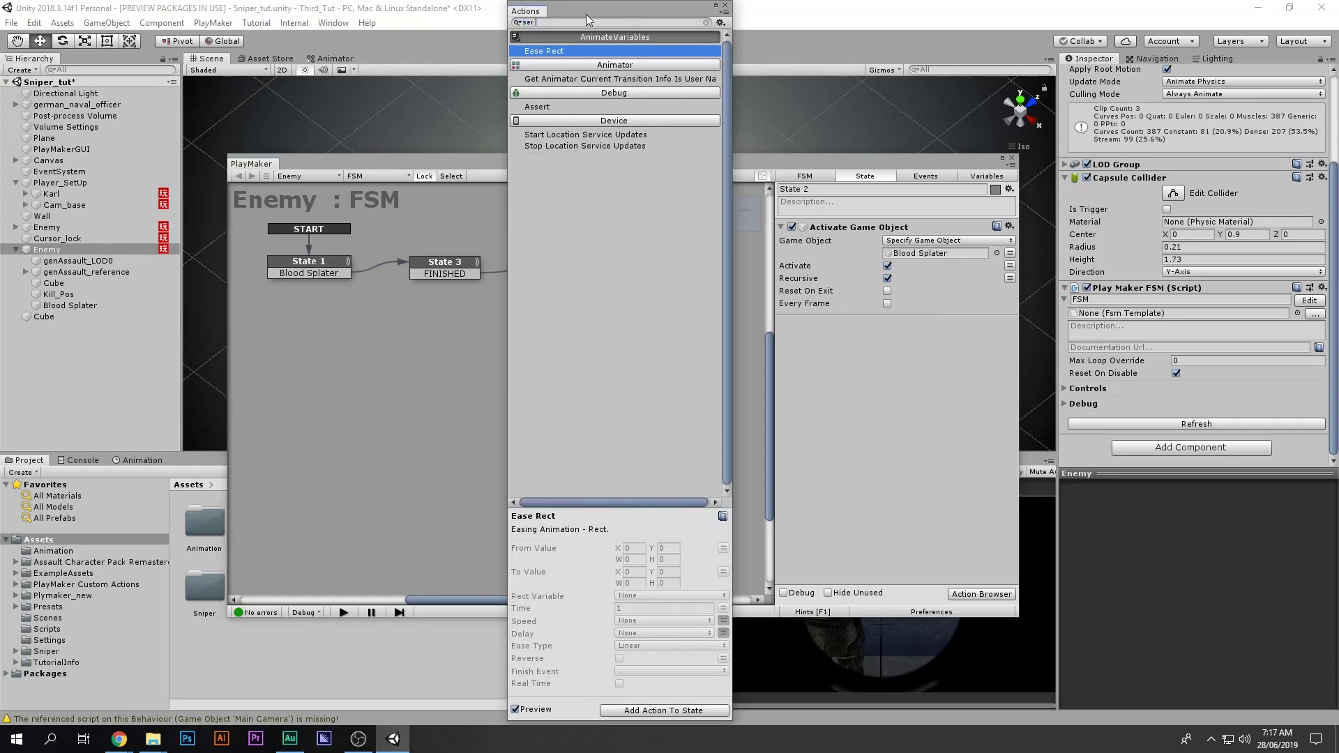
{"action": "key", "text": "BackSpace"}
{"action": "type", "text": "t"}
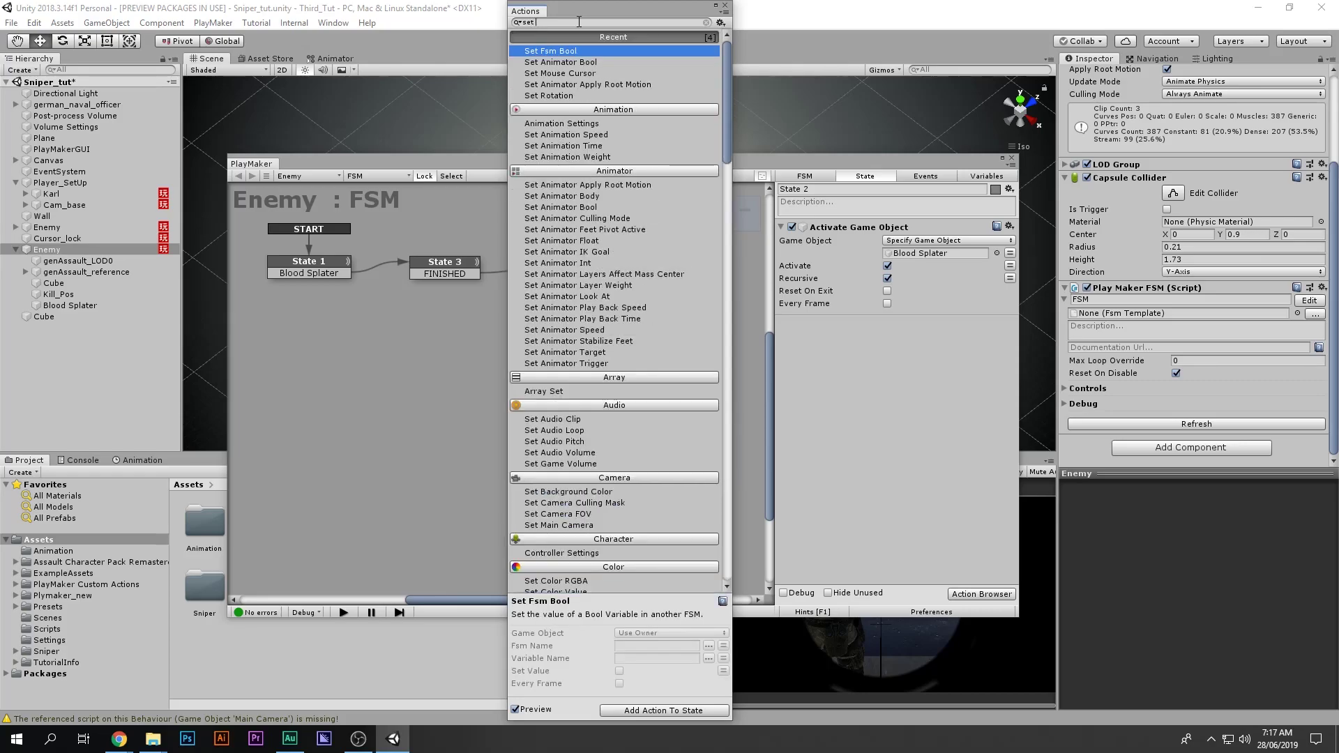
{"action": "type", "text": " pa"}
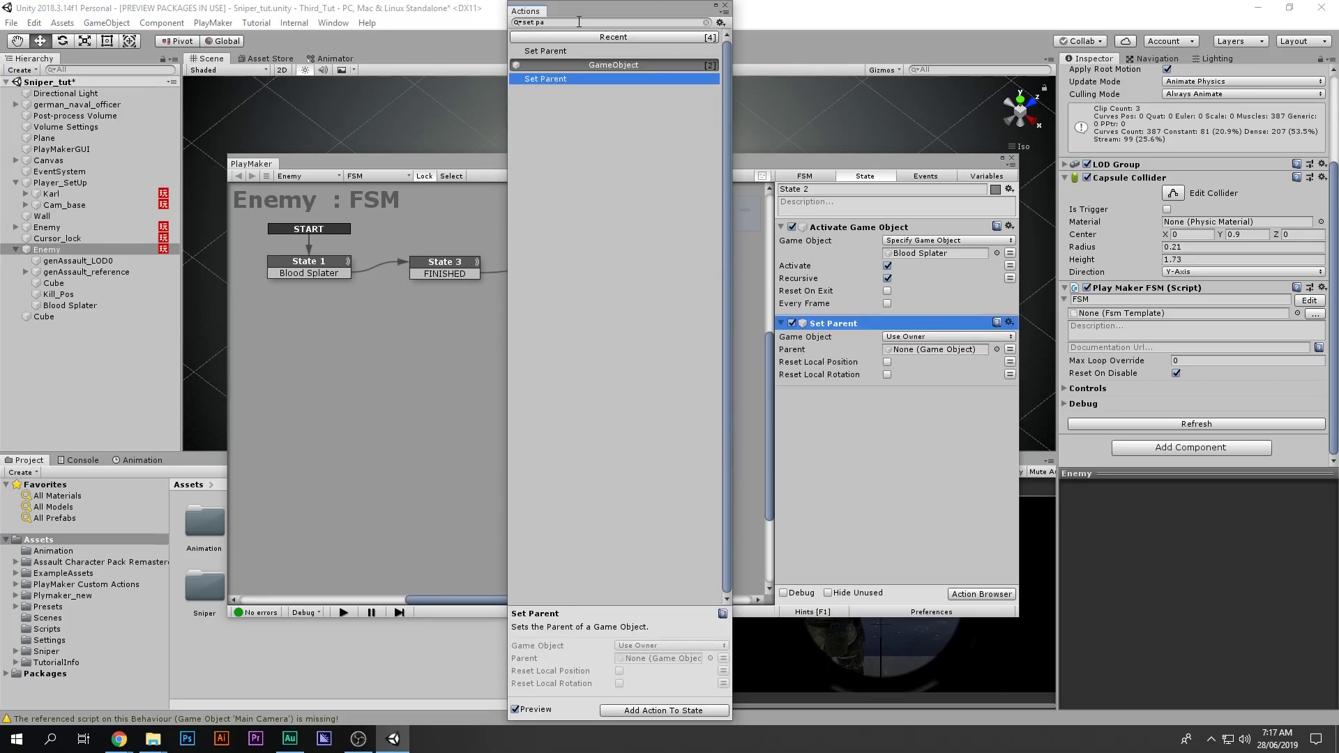
{"action": "left_click", "coordinate": [726, 6]}
Step: Set the Set Parent action to the specified game object Blood Splater with parent None, and close the FSM editor
{"action": "left_click", "coordinate": [907, 338]}
{"action": "left_click", "coordinate": [911, 338]}
{"action": "left_click", "coordinate": [922, 338]}
{"action": "left_click", "coordinate": [937, 379]}
{"action": "left_click", "coordinate": [930, 337]}
{"action": "left_click", "coordinate": [934, 362]}
{"action": "left_click_drag", "start_coordinate": [70, 249], "coordinate": [934, 349]}
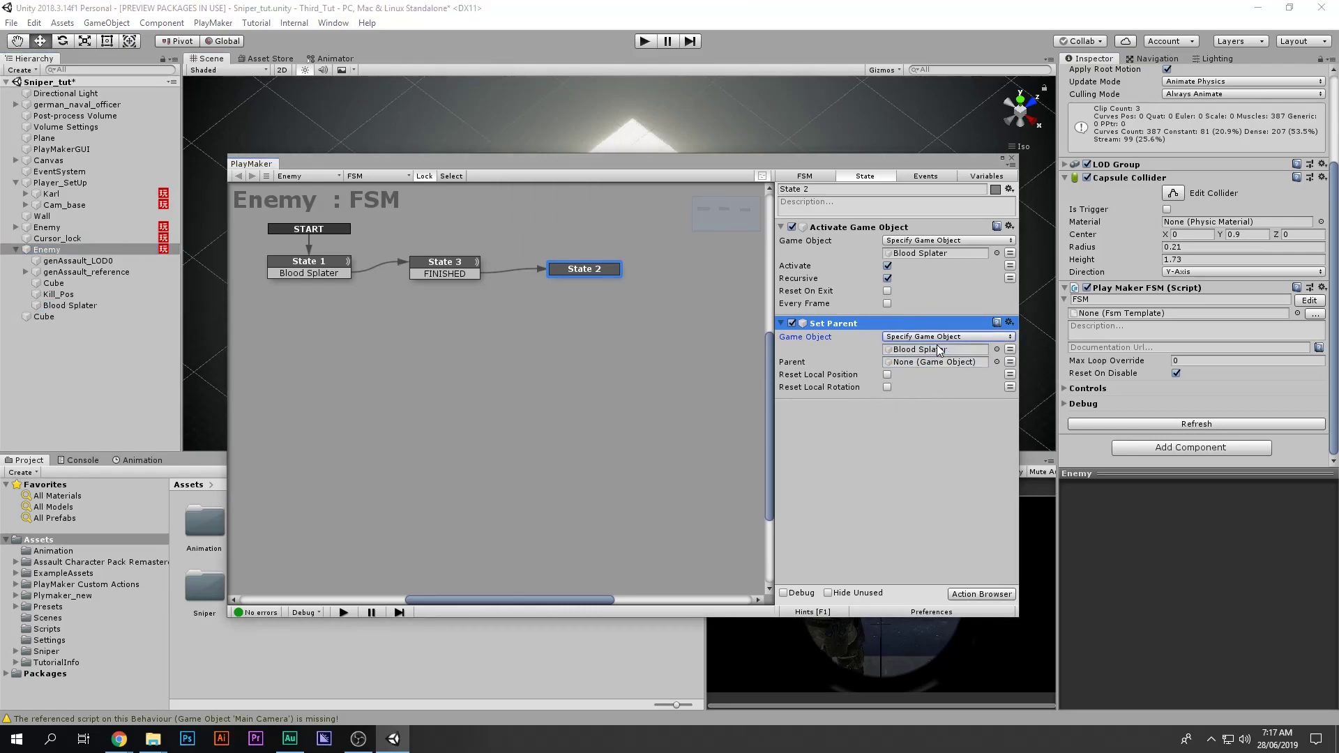
{"action": "left_click", "coordinate": [1010, 362]}
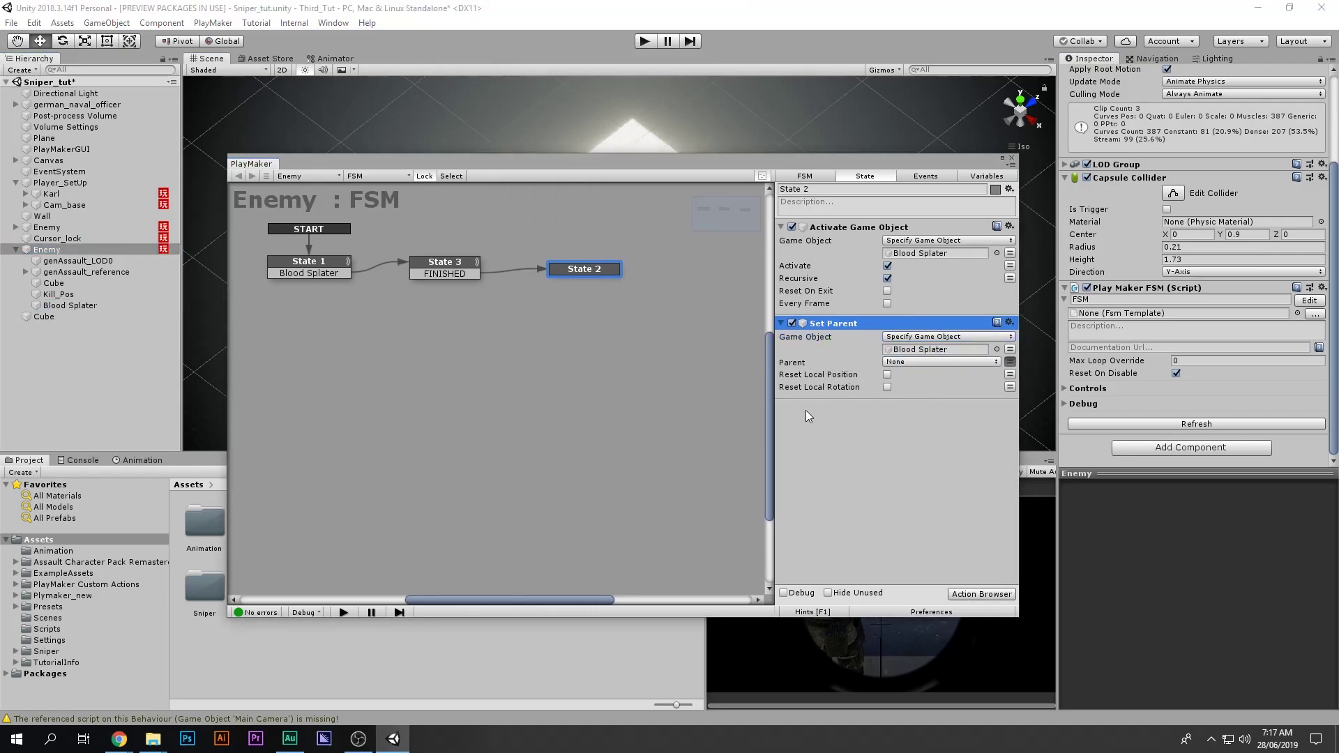
{"action": "left_click", "coordinate": [1013, 159]}
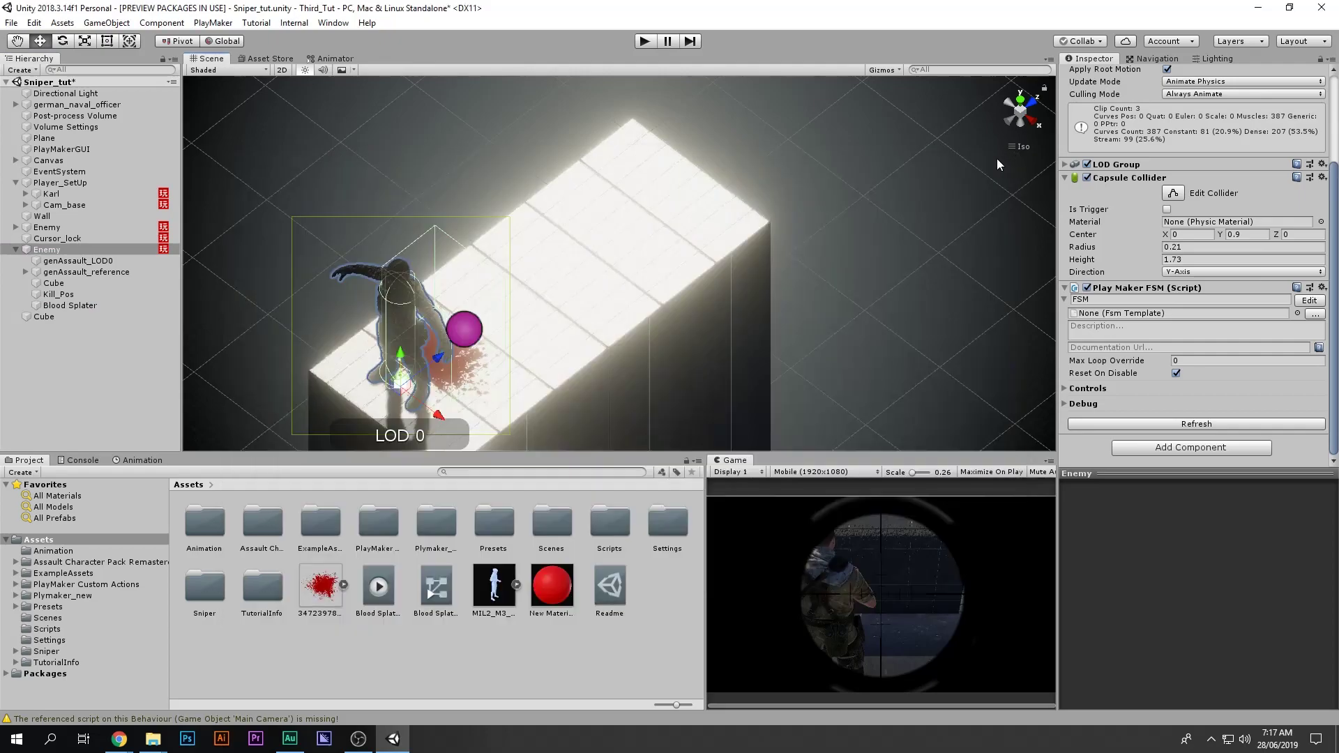
Step: Playtest the unparenting logic by shooting the Enemy through the scope
{"action": "left_click", "coordinate": [645, 41]}
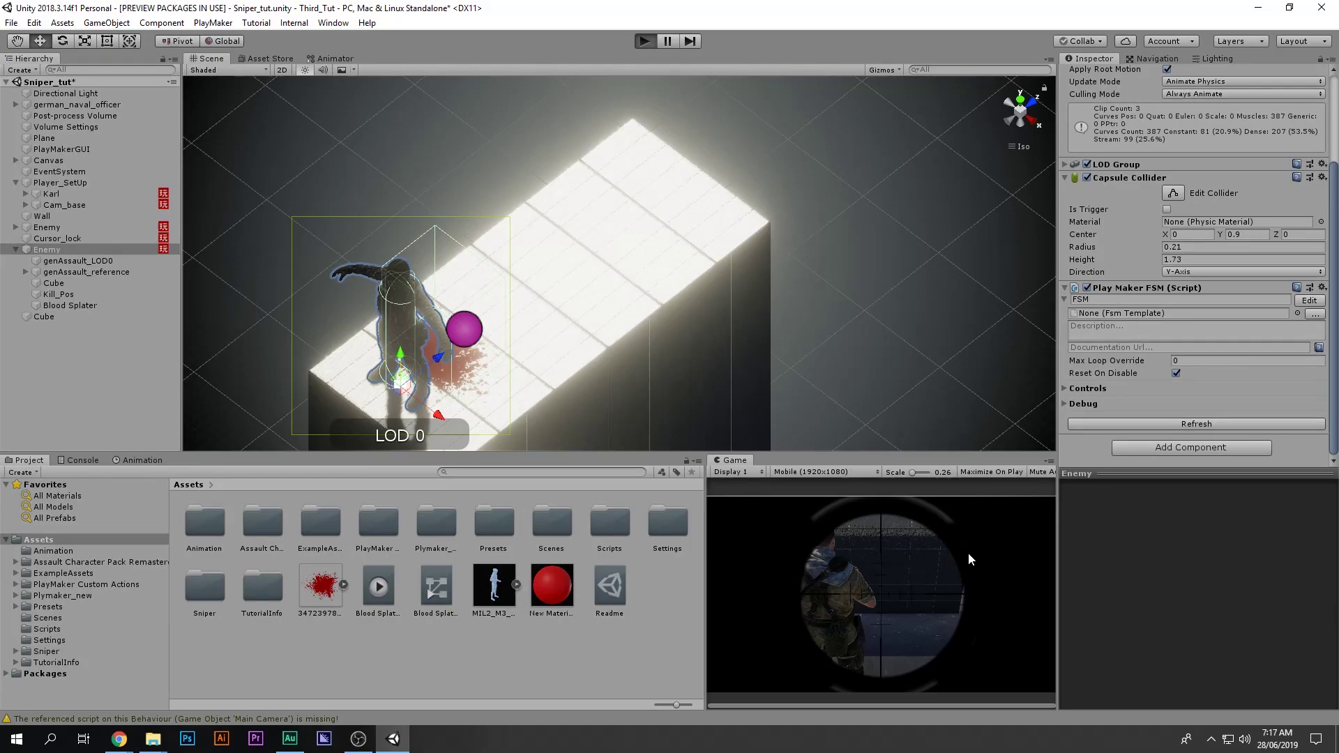
{"action": "key", "text": "w"}
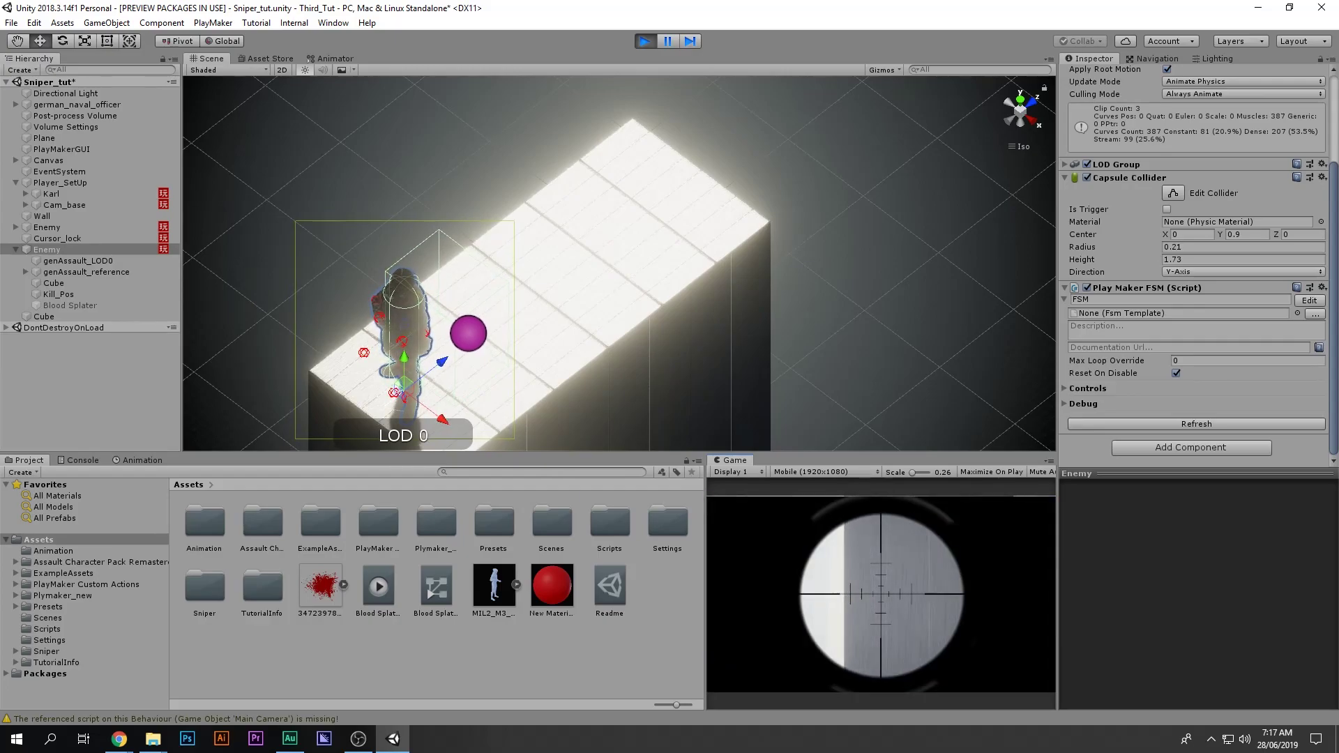
{"action": "left_click", "coordinate": [881, 594]}
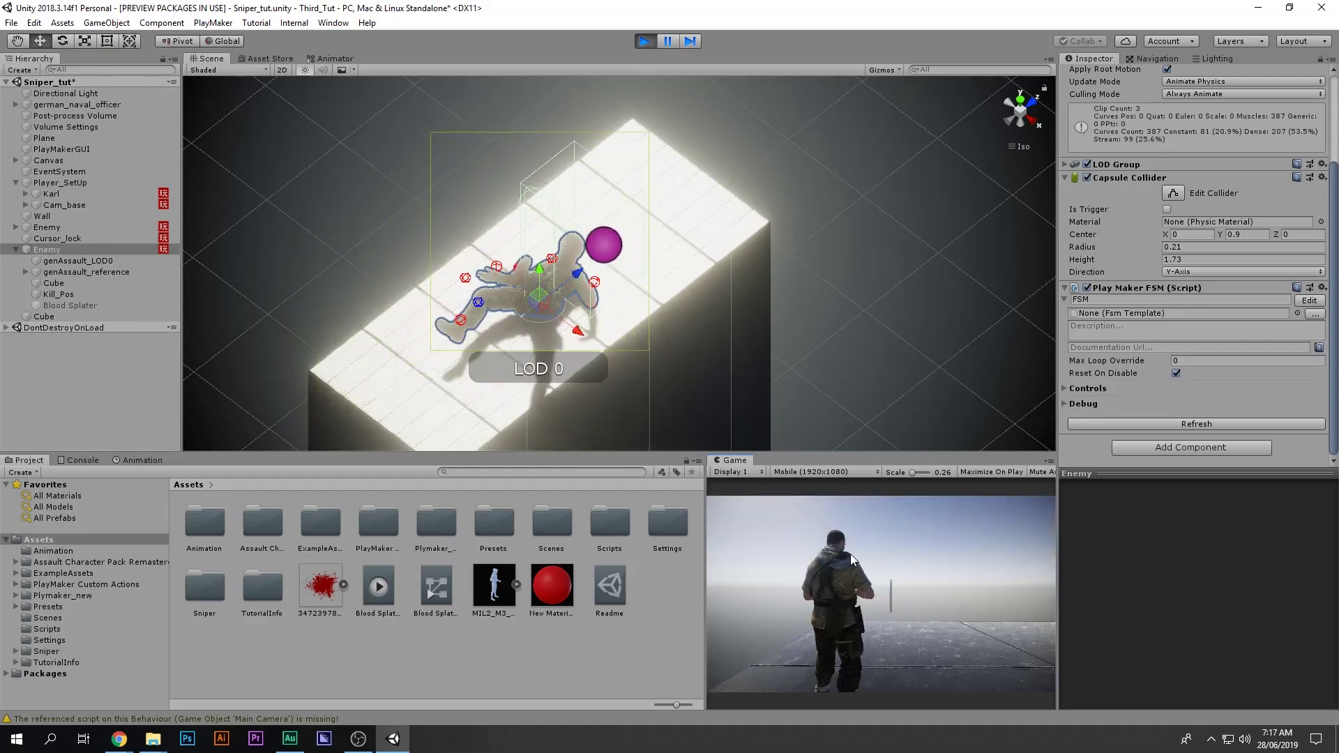
Step: Inspect the blood splatter's position relative to the fallen Enemy in the scene, up close and from farther away
{"action": "scroll", "coordinate": [597, 304], "scroll_direction": "up", "scroll_amount": 6}
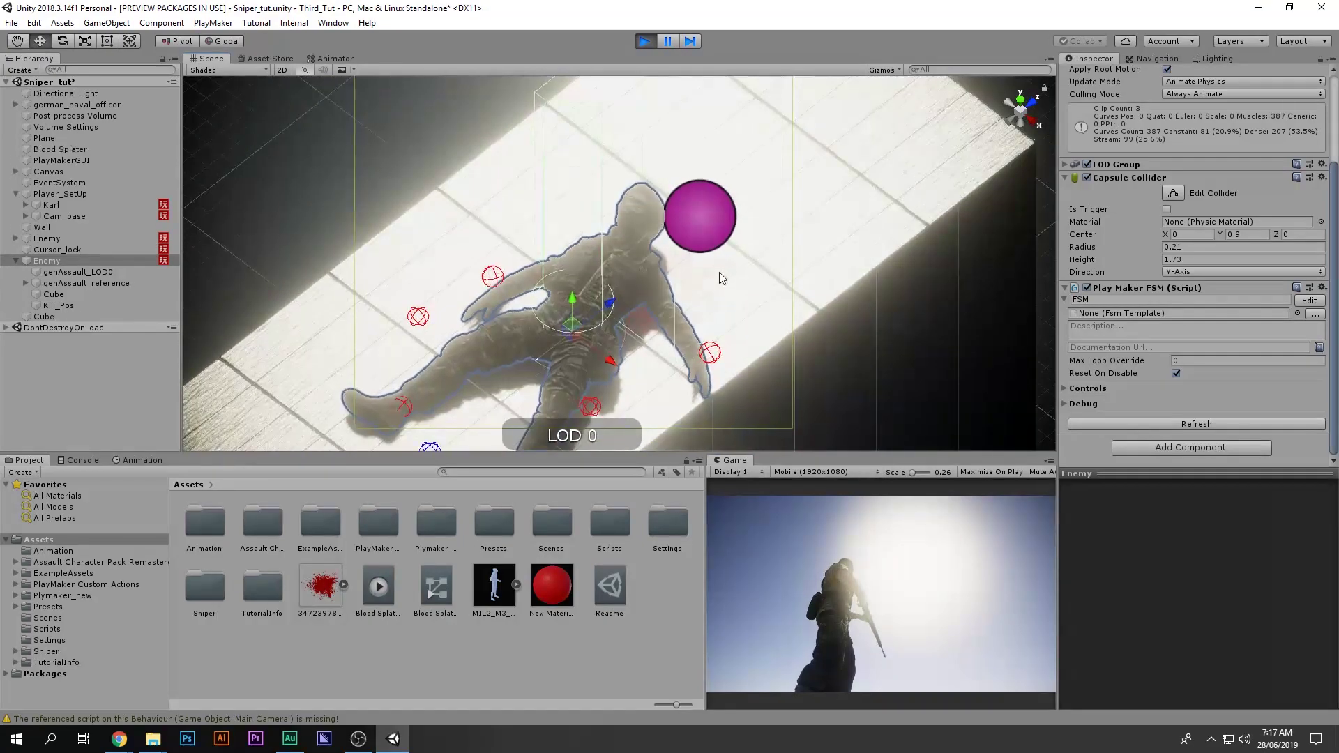
{"action": "left_click", "coordinate": [77, 262]}
{"action": "left_click_drag", "start_coordinate": [612, 303], "coordinate": [390, 550]}
{"action": "right_click_drag", "start_coordinate": [684, 328], "coordinate": [741, 309]}
{"action": "mouse_move", "coordinate": [741, 311]}
{"action": "left_mouse_down", "text": "alt"}
{"action": "mouse_move", "coordinate": [747, 332]}
{"action": "mouse_move", "coordinate": [738, 323]}
{"action": "left_mouse_up", "text": "alt"}
{"action": "scroll", "coordinate": [738, 263], "scroll_direction": "down", "scroll_amount": 5}
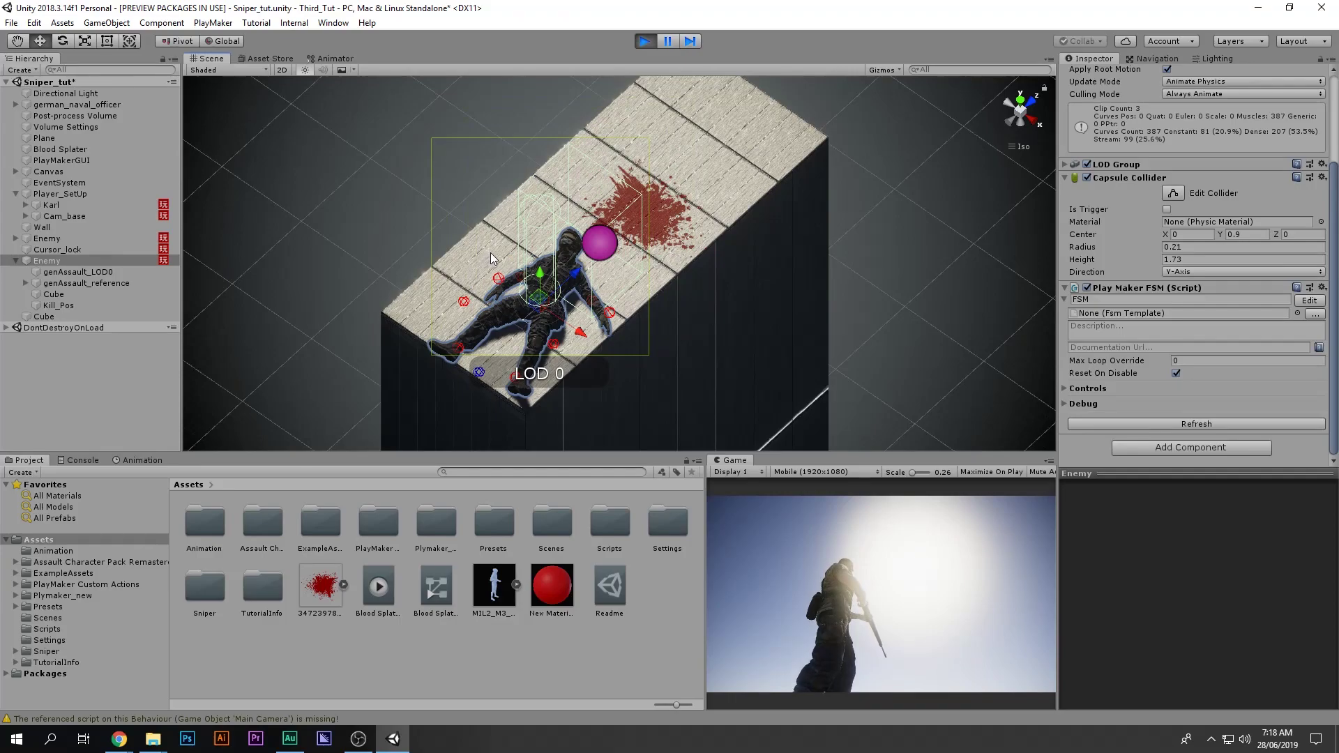
{"action": "left_click_drag", "start_coordinate": [658, 187], "coordinate": [678, 219], "text": "alt"}
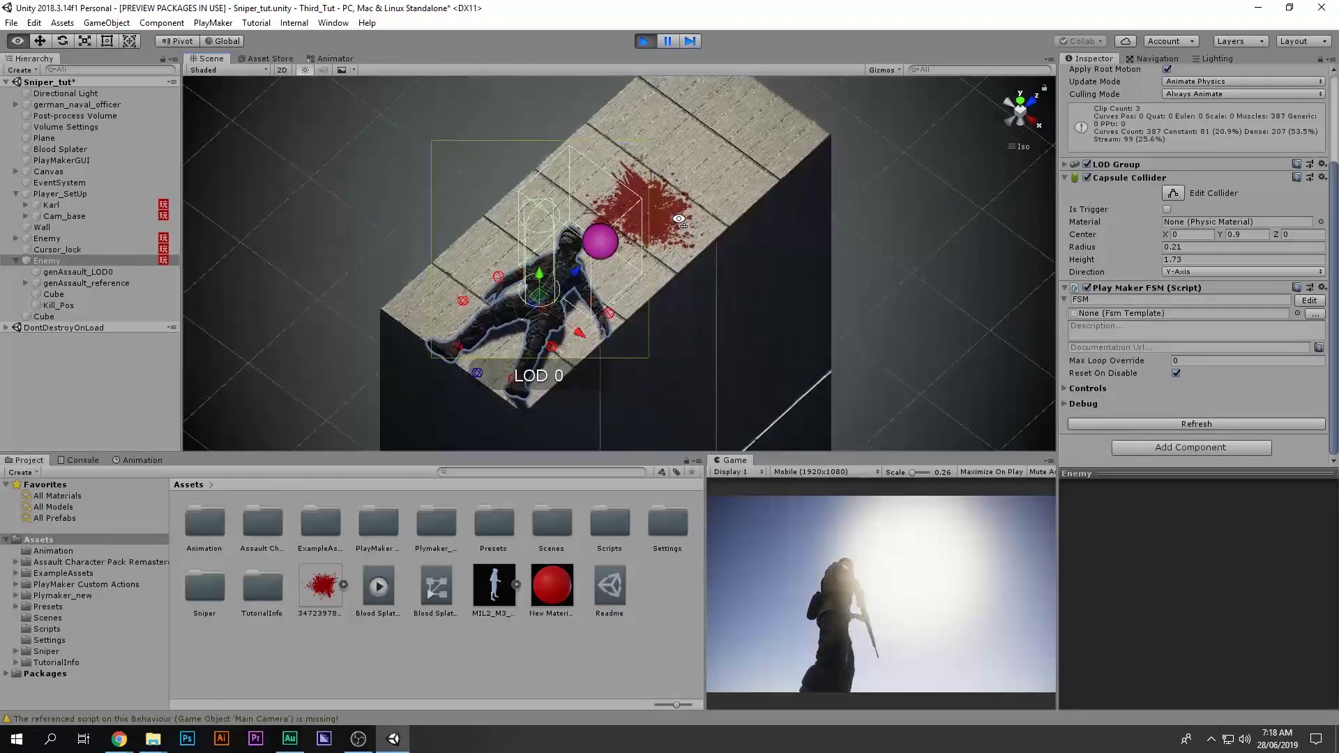